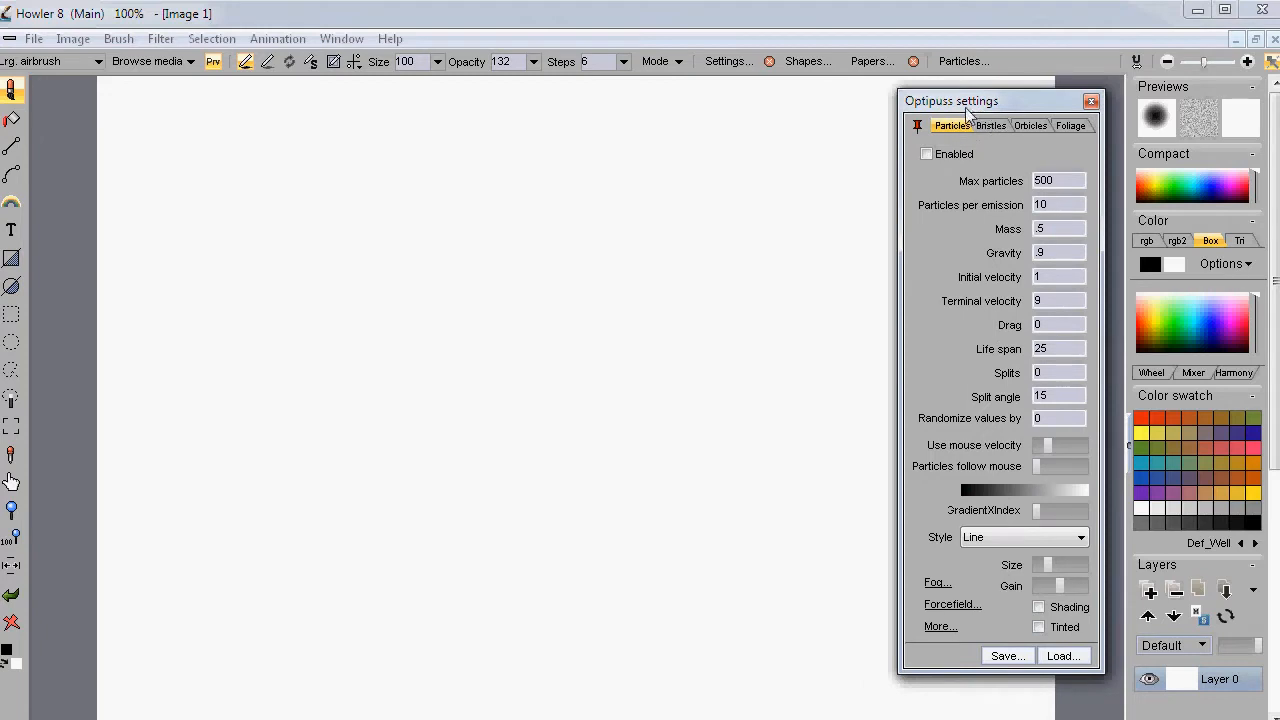
Reopen the Optipuss particle settings and place them beside the blank canvas
{"action": "left_click", "coordinate": [1091, 101]}
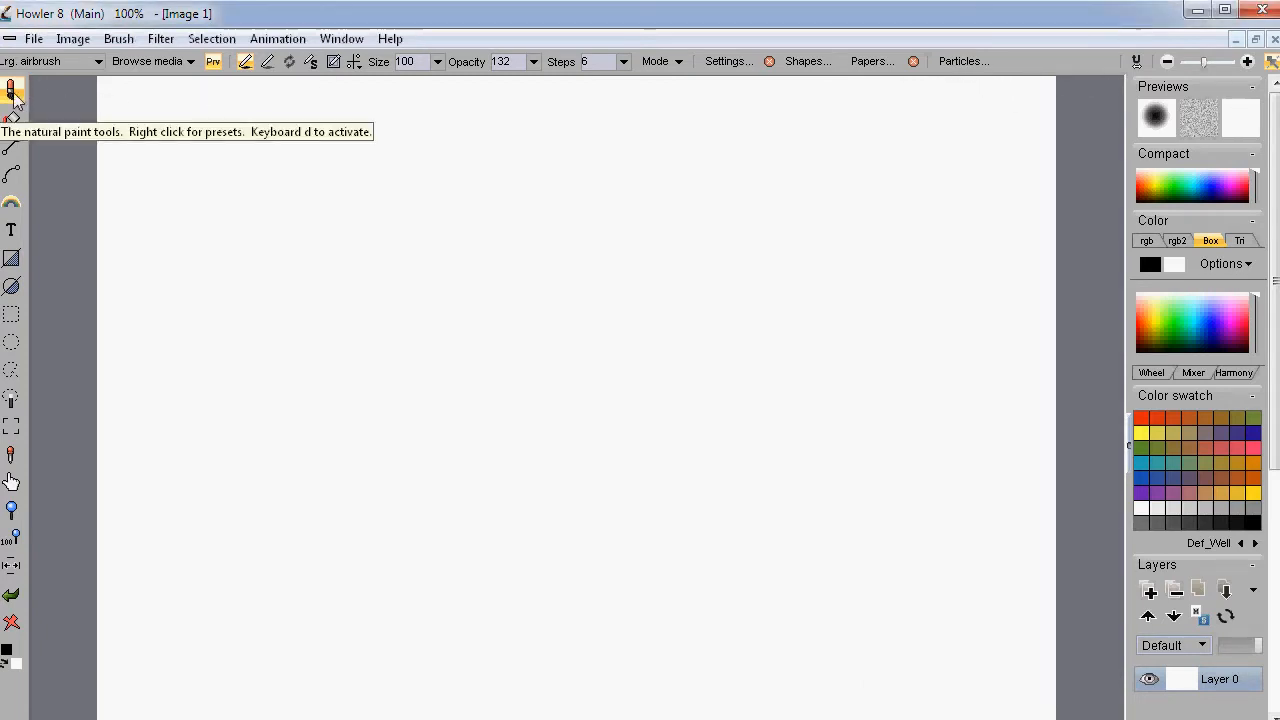
{"action": "left_click", "coordinate": [958, 61]}
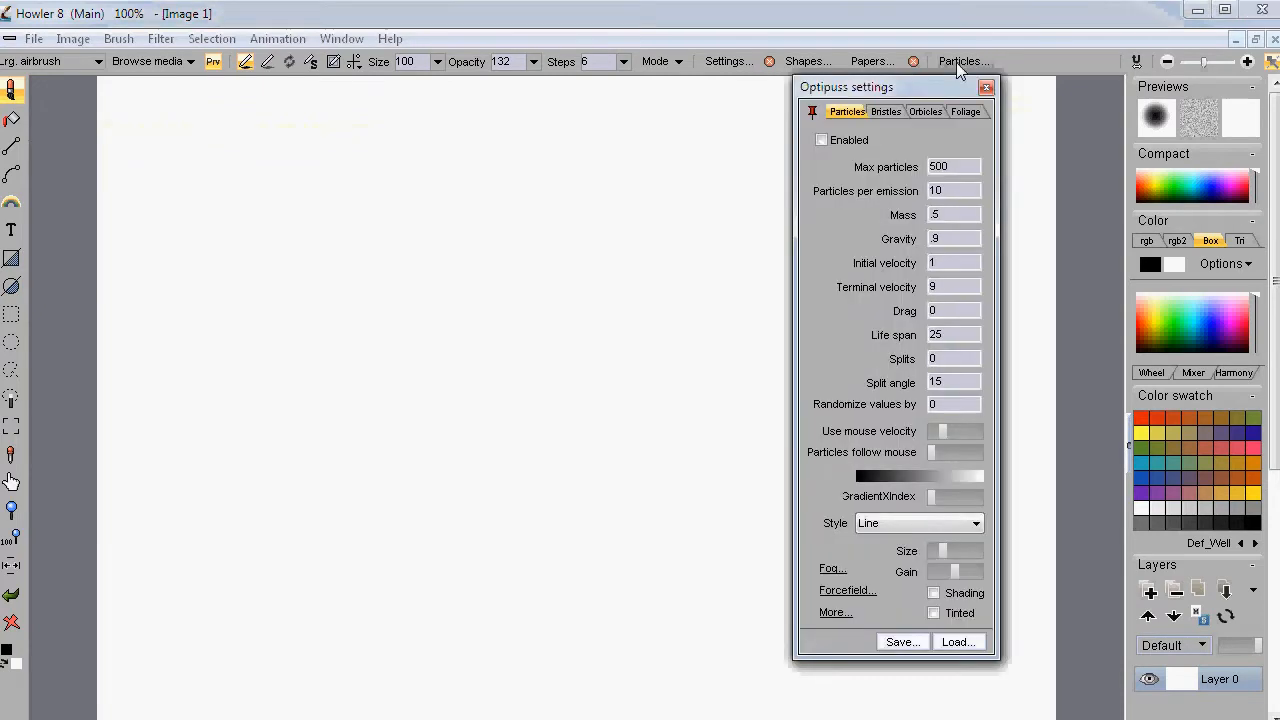
{"action": "left_click_drag", "start_coordinate": [918, 91], "coordinate": [1040, 102]}
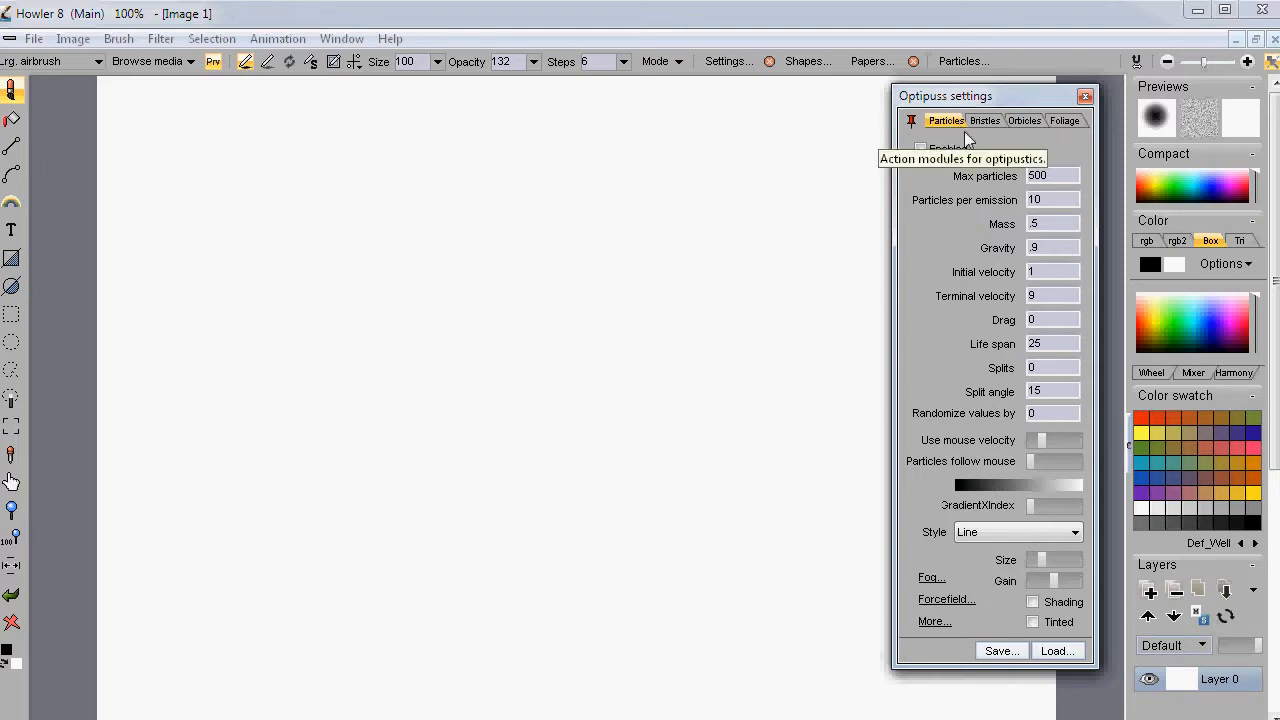
{"action": "mouse_move", "coordinate": [970, 104]}
{"action": "left_mouse_down"}
{"action": "mouse_move", "coordinate": [945, 104]}
{"action": "mouse_move", "coordinate": [966, 106]}
{"action": "mouse_move", "coordinate": [958, 113]}
{"action": "left_mouse_up"}
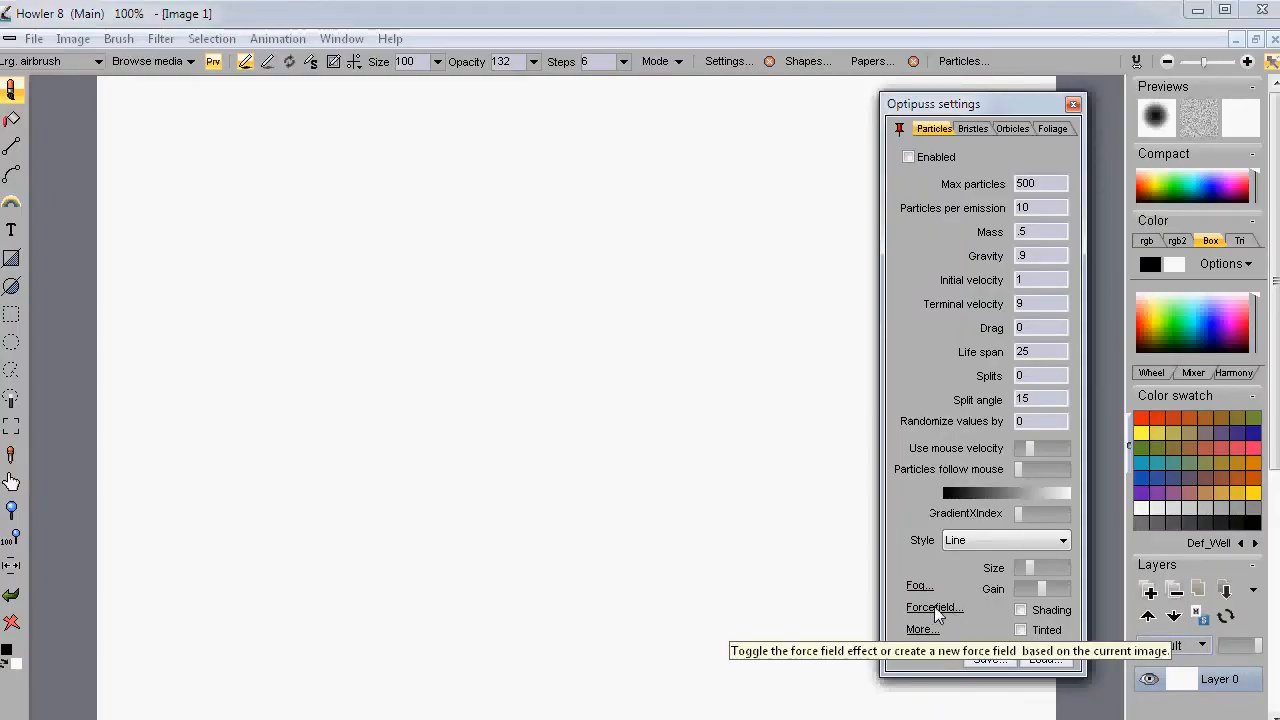
Inspect the particle ForceField options, including Contour, Slope, Hue, Value, Power and Force drag, and dismiss them
{"action": "left_click", "coordinate": [936, 606]}
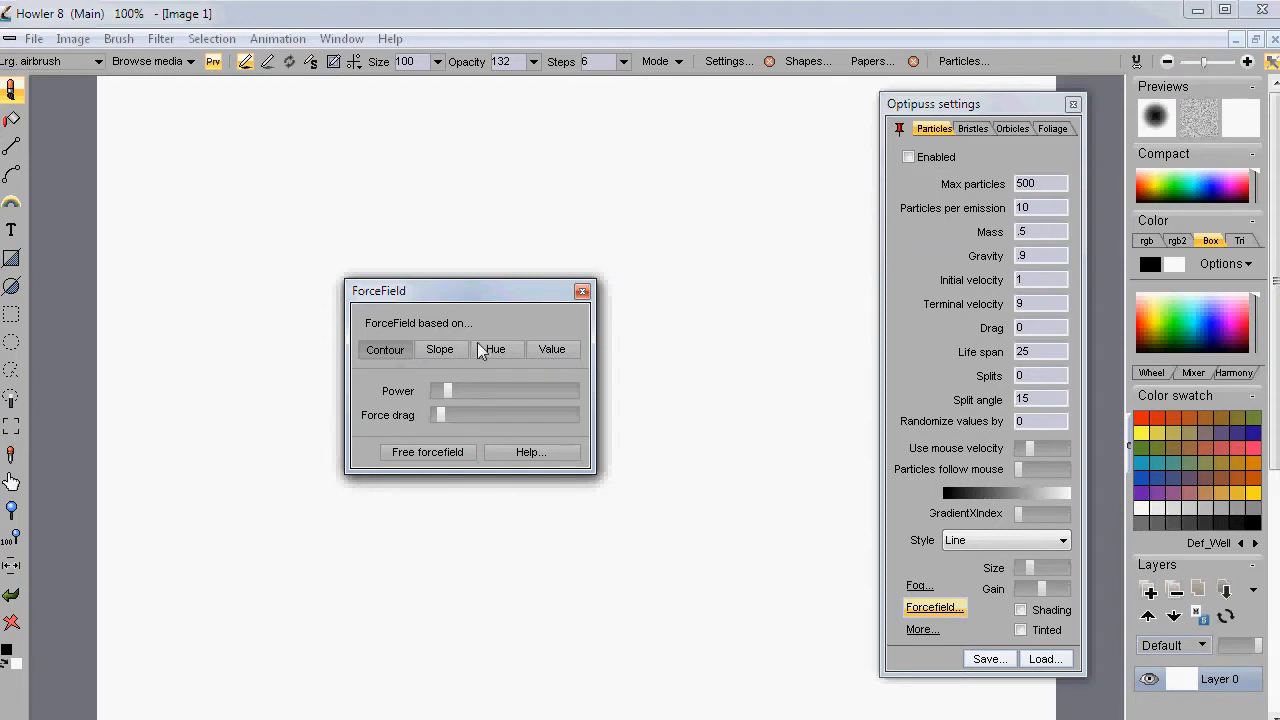
{"action": "left_click", "coordinate": [582, 291]}
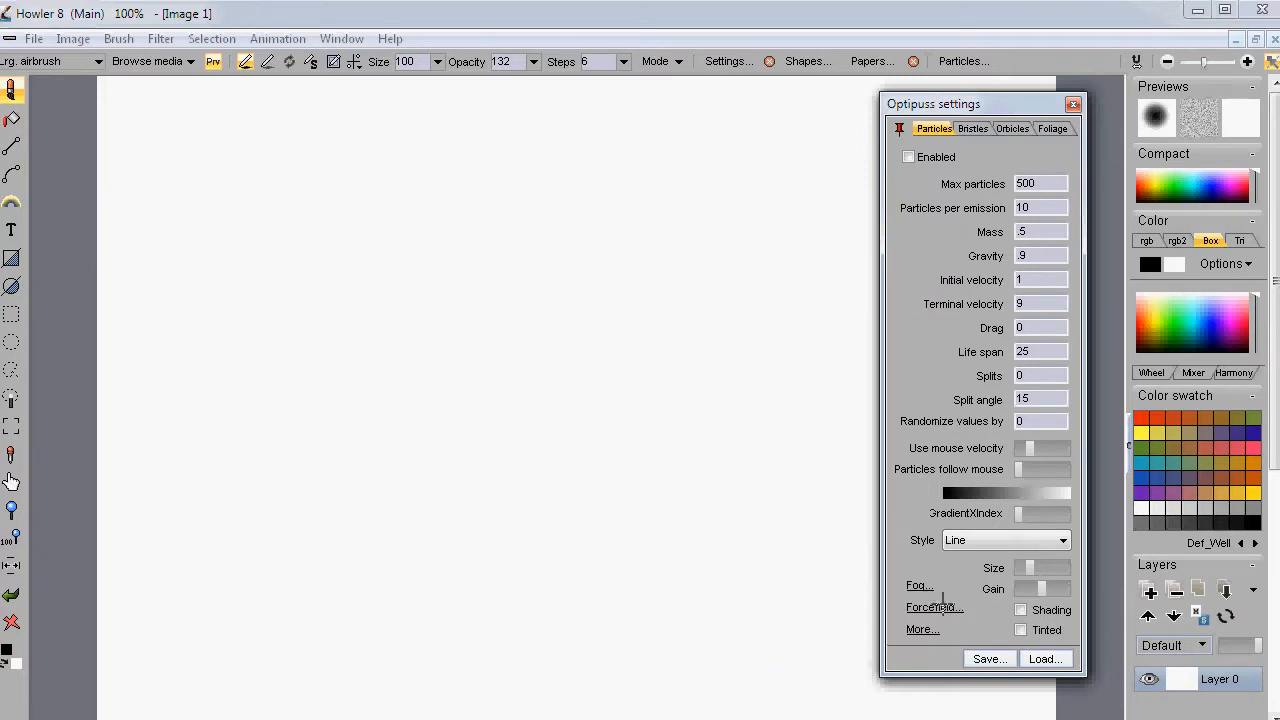
{"action": "left_click", "coordinate": [934, 607]}
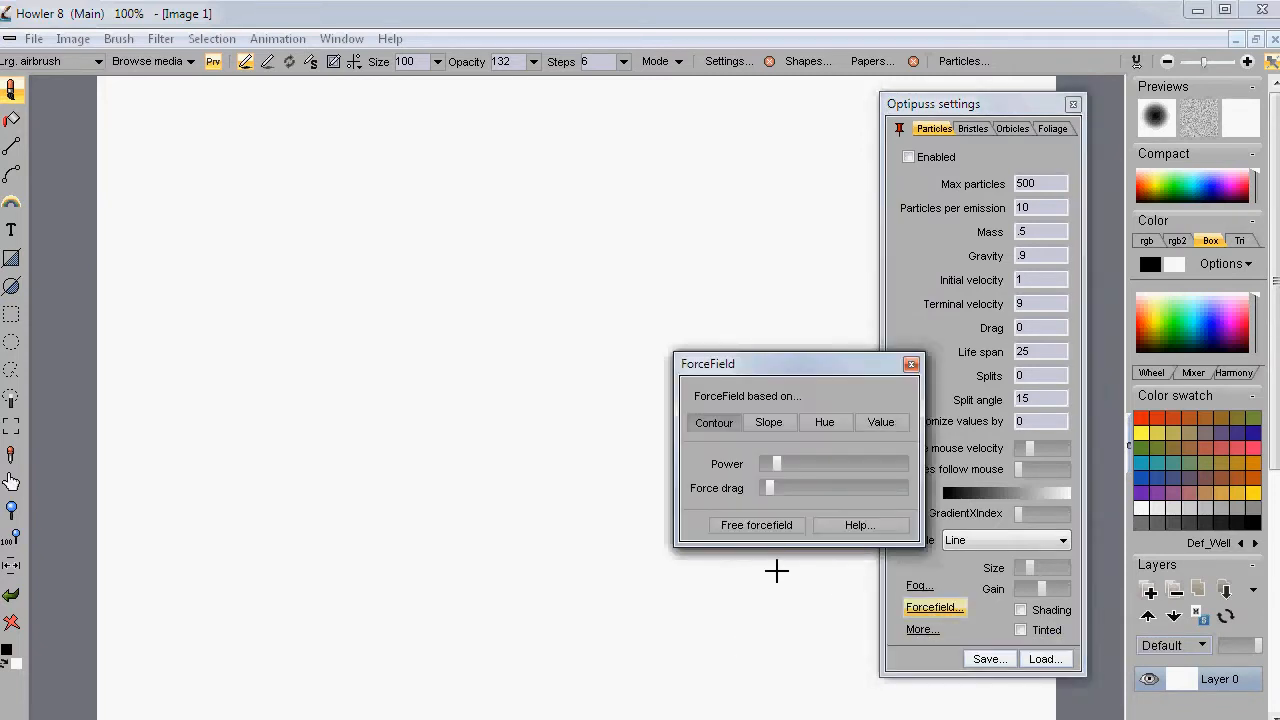
{"action": "left_click_drag", "start_coordinate": [770, 370], "coordinate": [343, 290]}
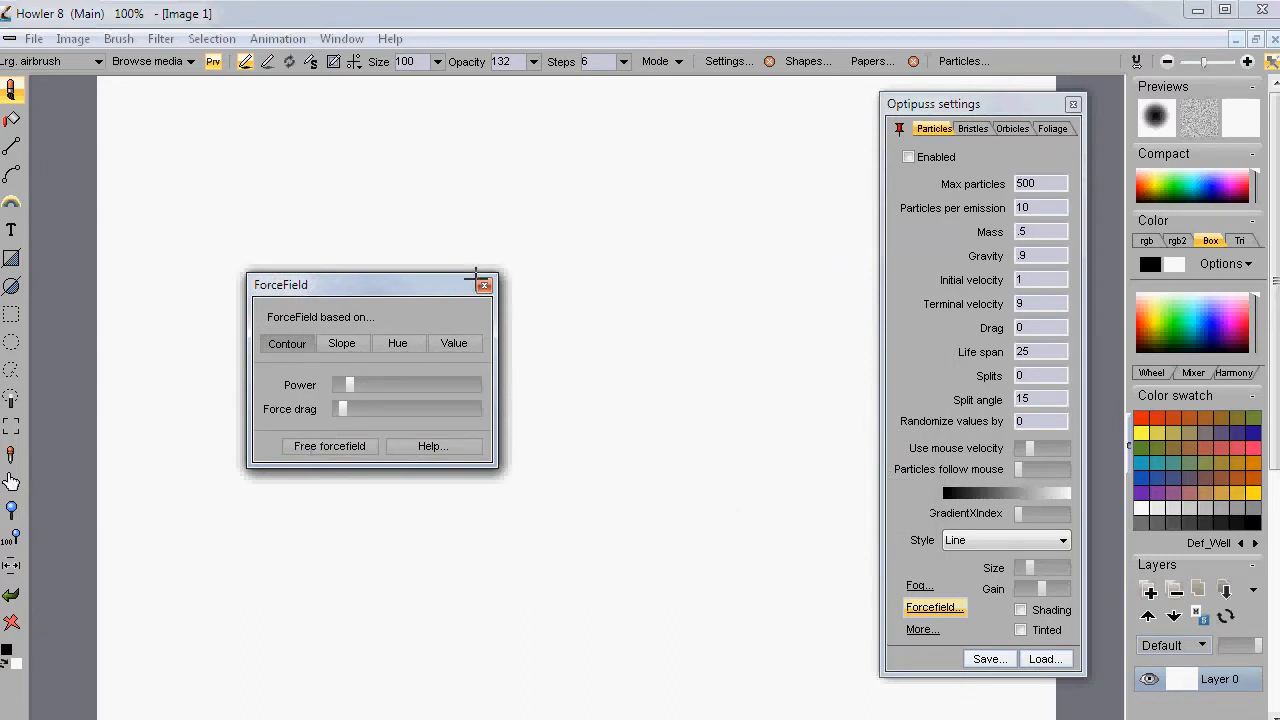
{"action": "left_click", "coordinate": [483, 285]}
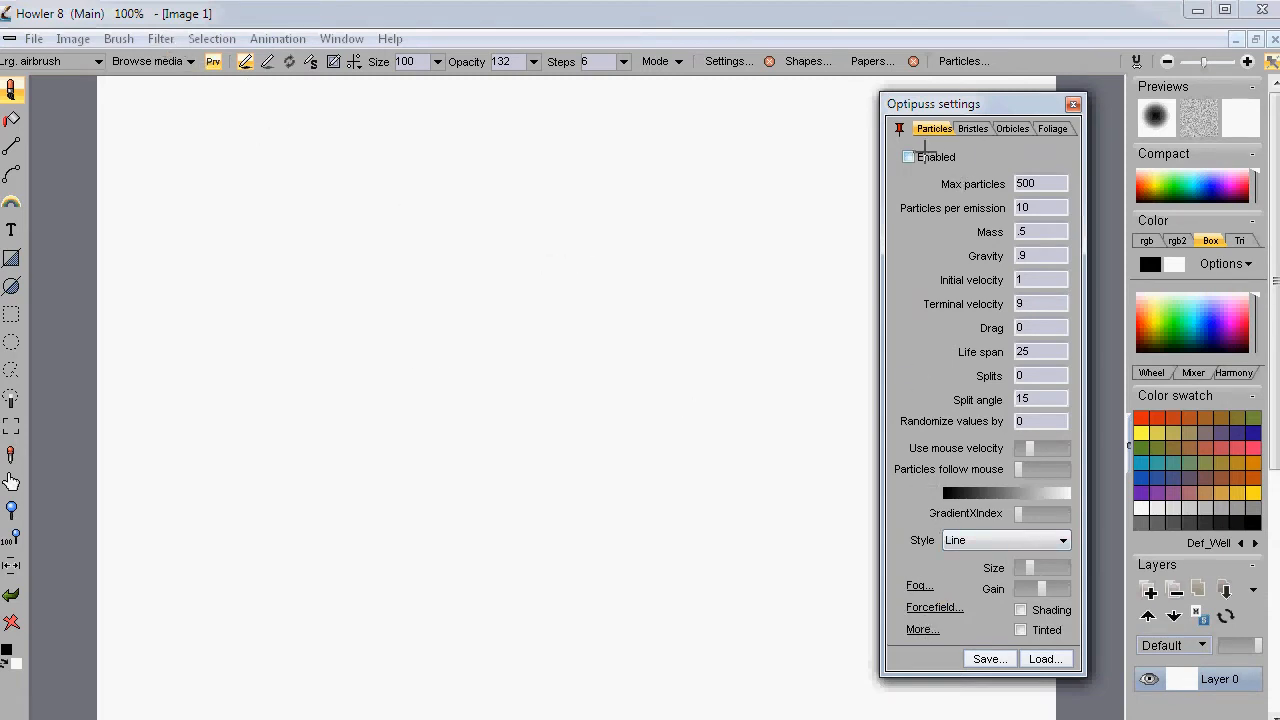
Enable particles and paint several sweeping freehand particle strokes across the canvas
{"action": "left_click", "coordinate": [907, 157]}
{"action": "mouse_move", "coordinate": [229, 376]}
{"action": "left_mouse_down"}
{"action": "mouse_move", "coordinate": [437, 302]}
{"action": "mouse_move", "coordinate": [538, 366]}
{"action": "mouse_move", "coordinate": [622, 295]}
{"action": "mouse_move", "coordinate": [460, 350]}
{"action": "mouse_move", "coordinate": [460, 403]}
{"action": "mouse_move", "coordinate": [569, 474]}
{"action": "mouse_move", "coordinate": [650, 433]}
{"action": "mouse_move", "coordinate": [603, 442]}
{"action": "mouse_move", "coordinate": [467, 531]}
{"action": "mouse_move", "coordinate": [400, 487]}
{"action": "mouse_move", "coordinate": [484, 418]}
{"action": "mouse_move", "coordinate": [621, 411]}
{"action": "mouse_move", "coordinate": [594, 315]}
{"action": "mouse_move", "coordinate": [720, 258]}
{"action": "mouse_move", "coordinate": [748, 348]}
{"action": "mouse_move", "coordinate": [638, 350]}
{"action": "mouse_move", "coordinate": [347, 272]}
{"action": "mouse_move", "coordinate": [220, 341]}
{"action": "mouse_move", "coordinate": [290, 462]}
{"action": "mouse_move", "coordinate": [706, 188]}
{"action": "mouse_move", "coordinate": [786, 504]}
{"action": "mouse_move", "coordinate": [413, 206]}
{"action": "mouse_move", "coordinate": [177, 207]}
{"action": "mouse_move", "coordinate": [236, 377]}
{"action": "mouse_move", "coordinate": [386, 566]}
{"action": "mouse_move", "coordinate": [485, 575]}
{"action": "left_mouse_up"}
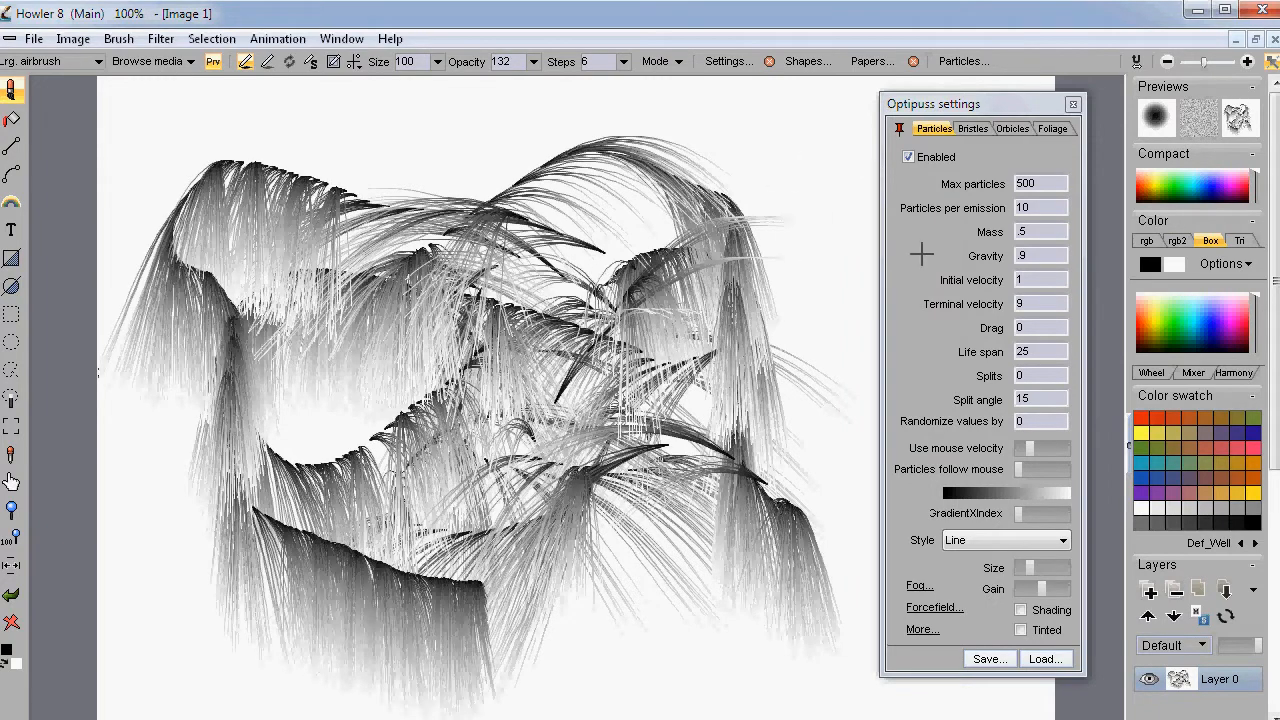
{"action": "mouse_move", "coordinate": [695, 145]}
{"action": "left_mouse_down"}
{"action": "mouse_move", "coordinate": [741, 174]}
{"action": "mouse_move", "coordinate": [563, 252]}
{"action": "mouse_move", "coordinate": [396, 122]}
{"action": "mouse_move", "coordinate": [321, 261]}
{"action": "mouse_move", "coordinate": [770, 468]}
{"action": "left_mouse_up"}
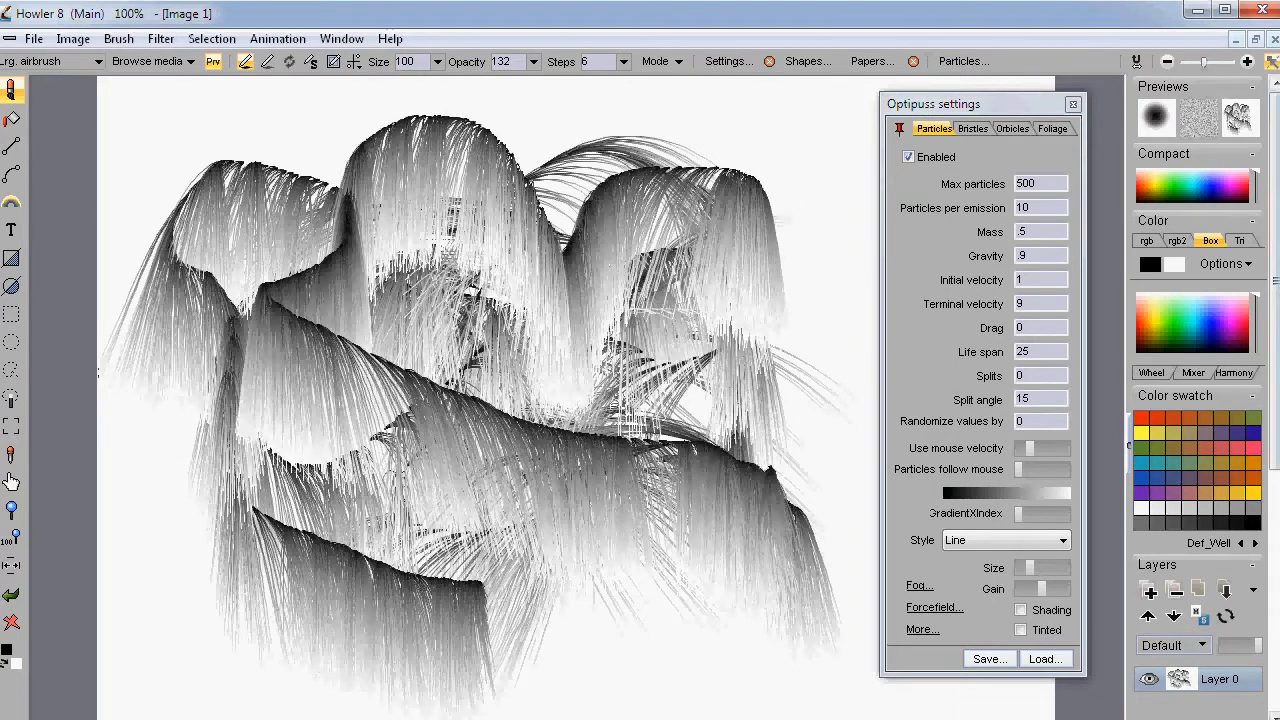
Switch to Windows Task Manager and examine the CPU and memory usage graphs, bringing Carrara up behind it
{"action": "key", "text": "ctrl+shift+Escape"}
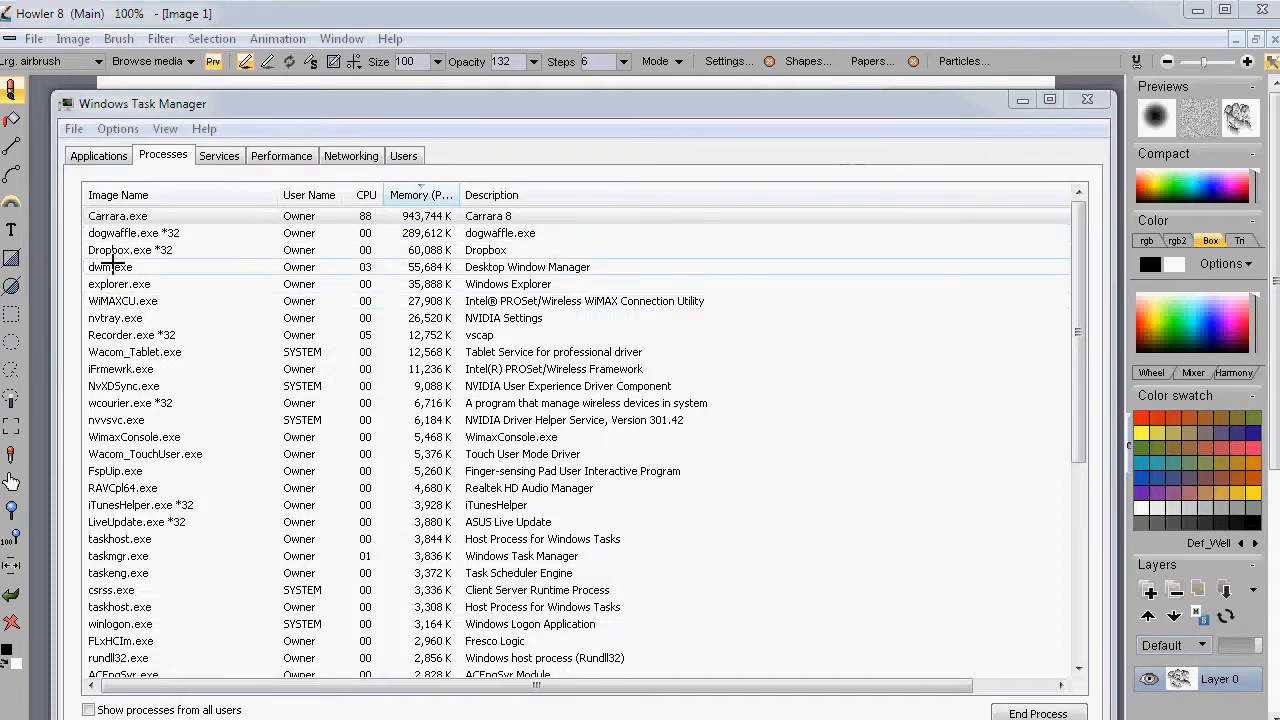
{"action": "left_click", "coordinate": [278, 157]}
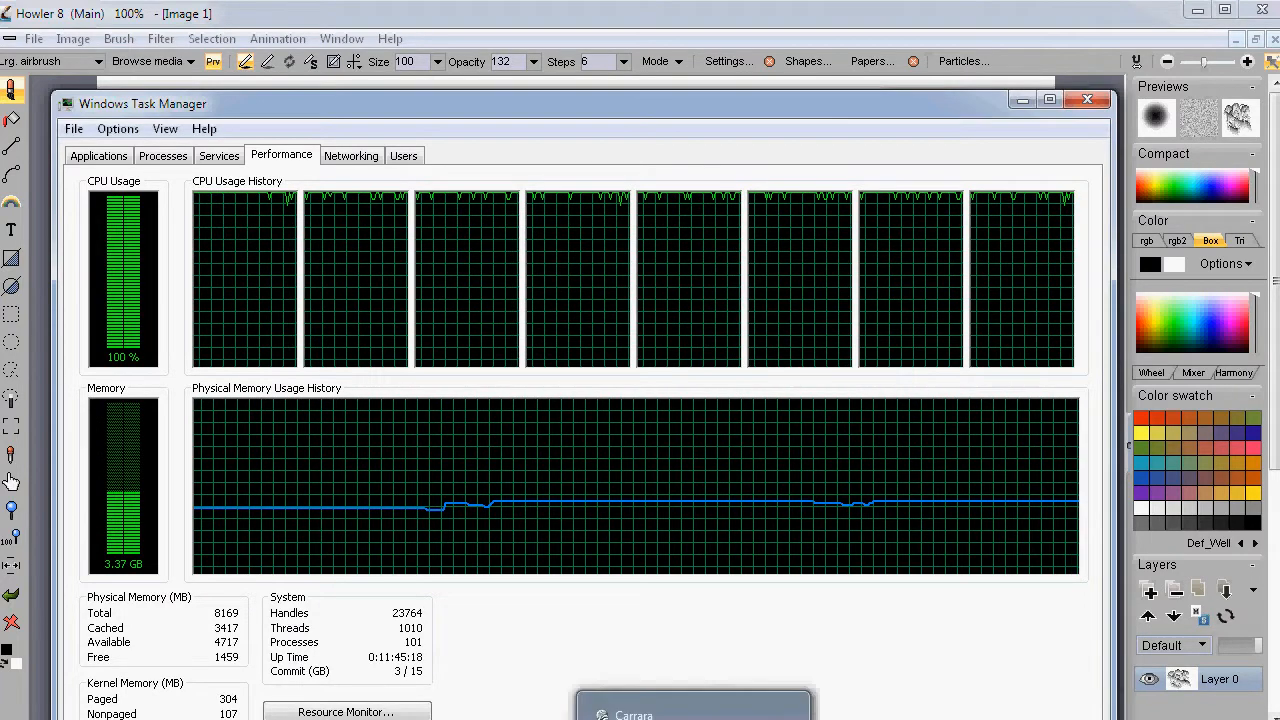
{"action": "left_click", "coordinate": [694, 719]}
{"action": "left_click_drag", "start_coordinate": [351, 106], "coordinate": [361, 46]}
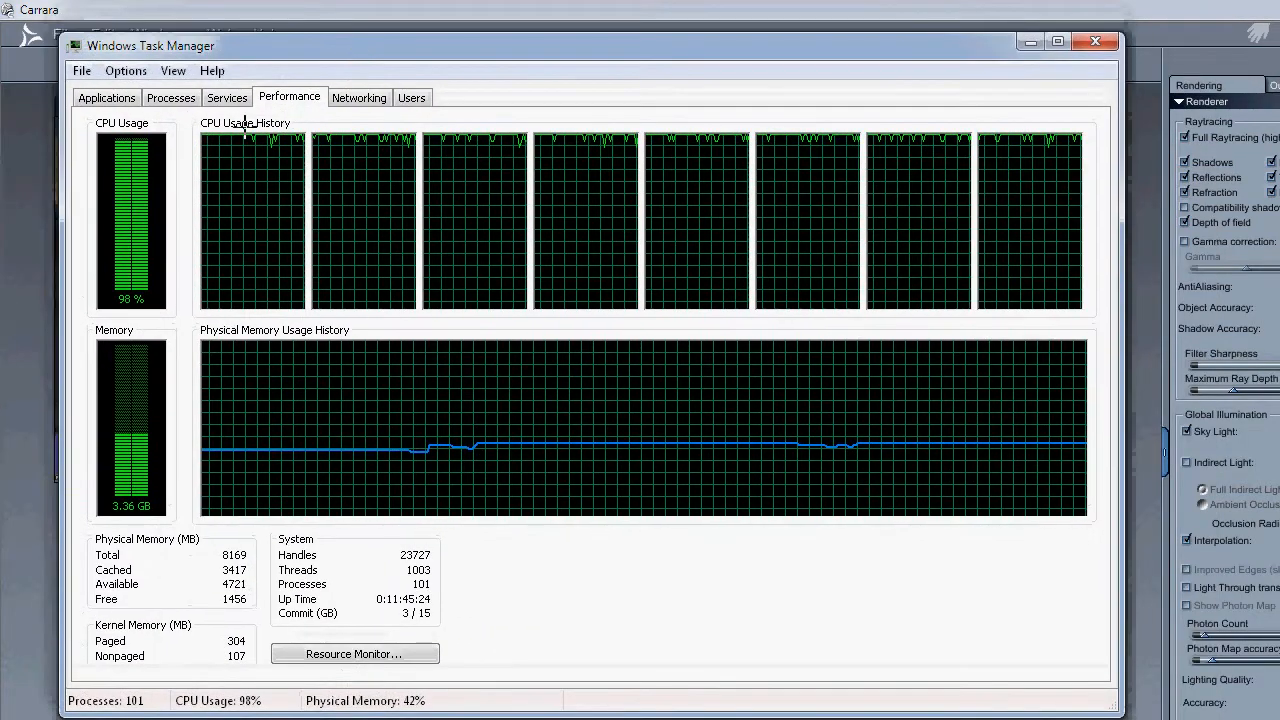
Sort the running processes by highest CPU usage and set the priority of Carrara.exe to Below Normal
{"action": "left_click", "coordinate": [176, 99]}
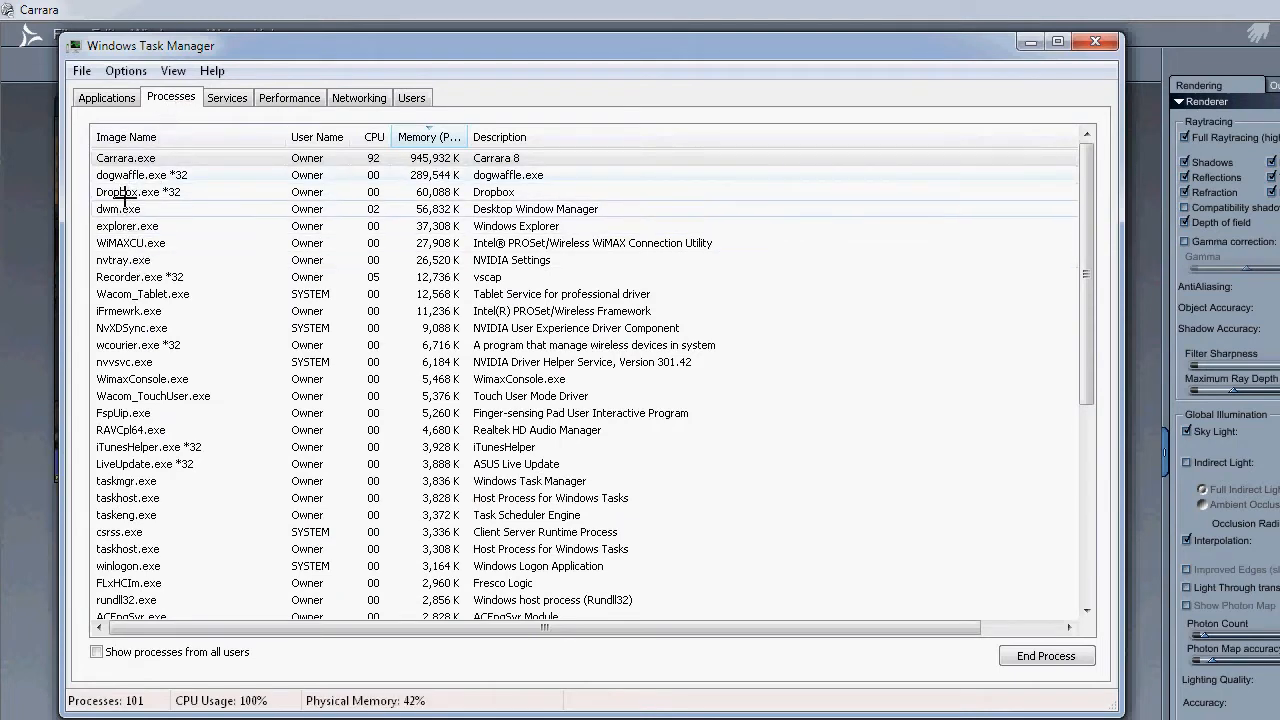
{"action": "left_click", "coordinate": [371, 135]}
{"action": "left_click", "coordinate": [370, 133]}
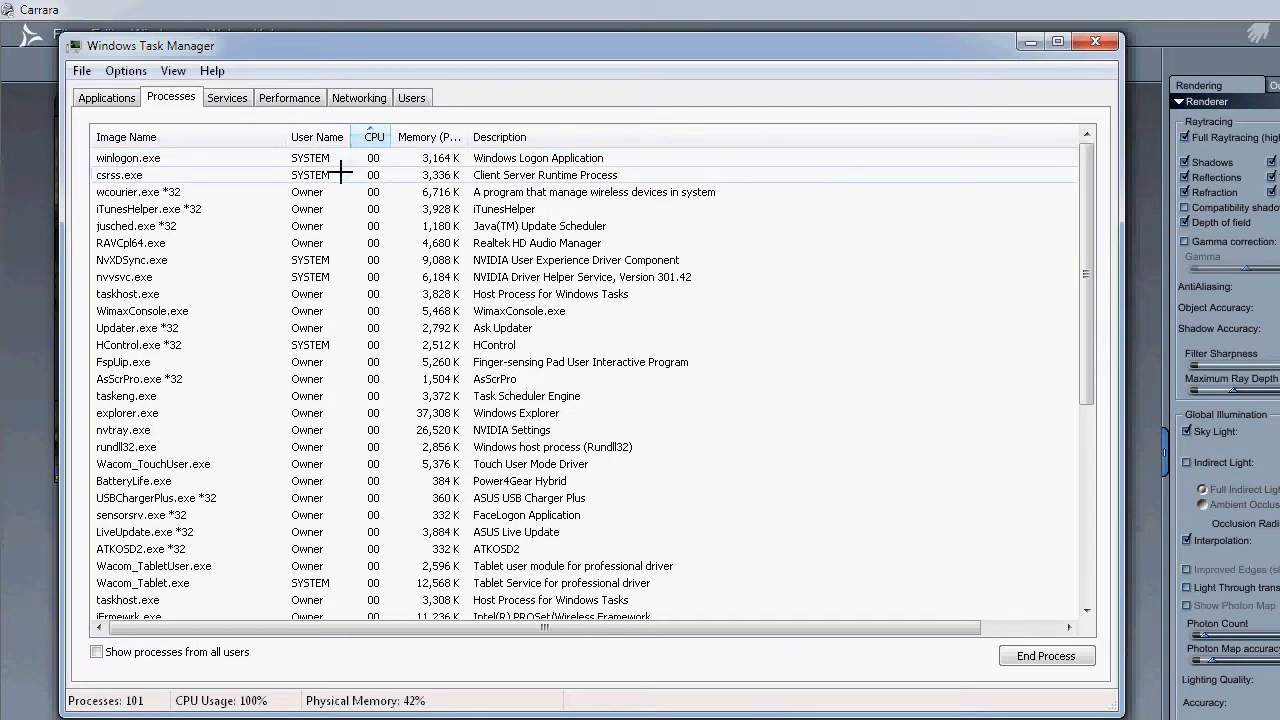
{"action": "left_click", "coordinate": [371, 135]}
{"action": "right_click", "coordinate": [135, 159]}
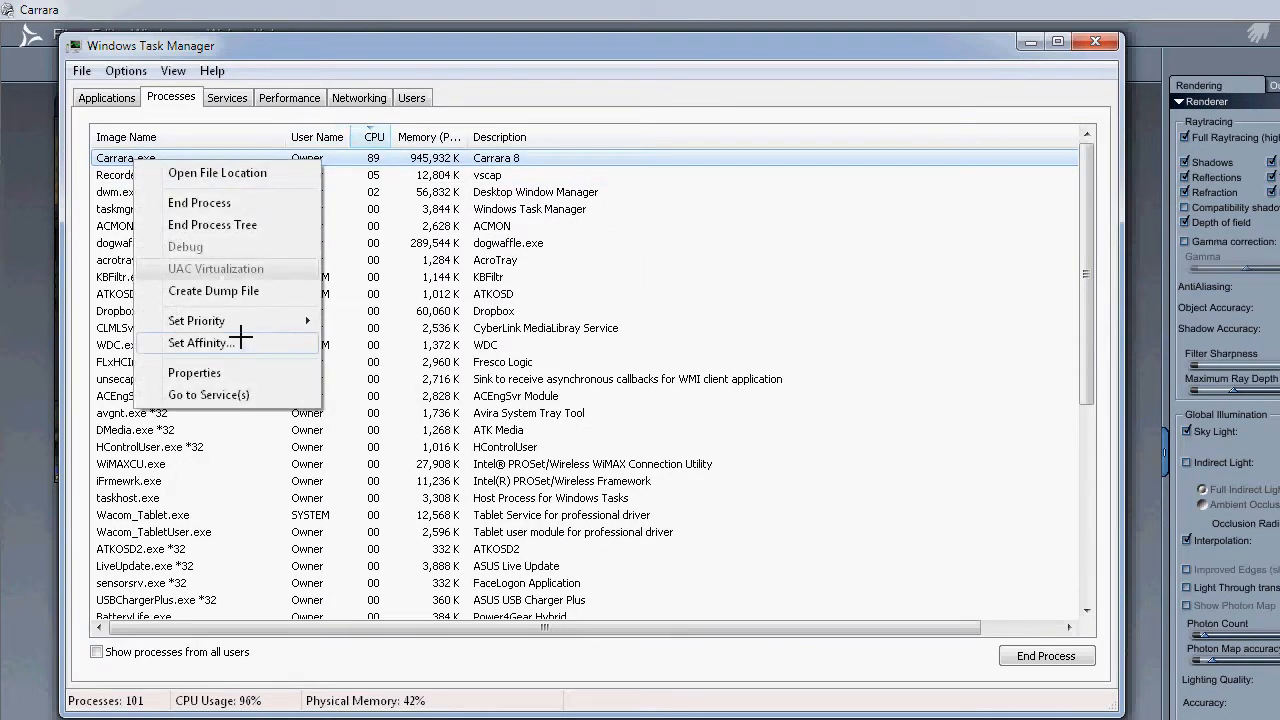
{"action": "mouse_move", "coordinate": [243, 321]}
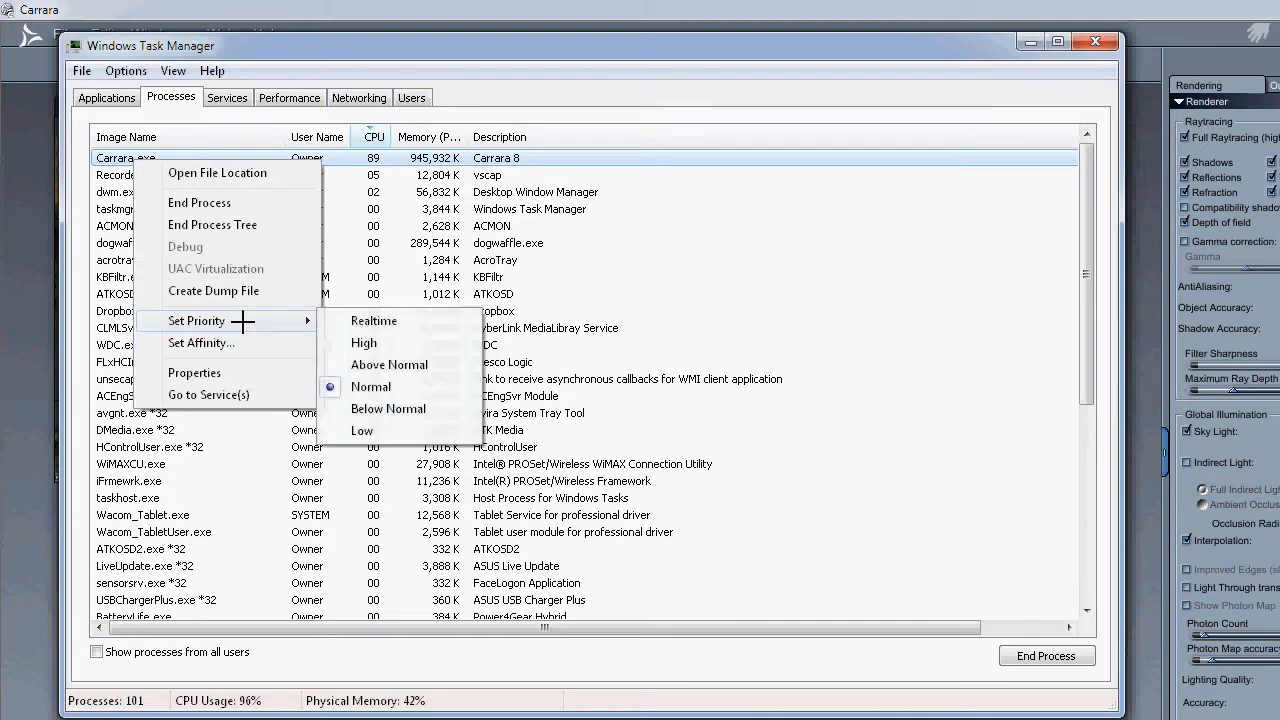
{"action": "left_click", "coordinate": [393, 409]}
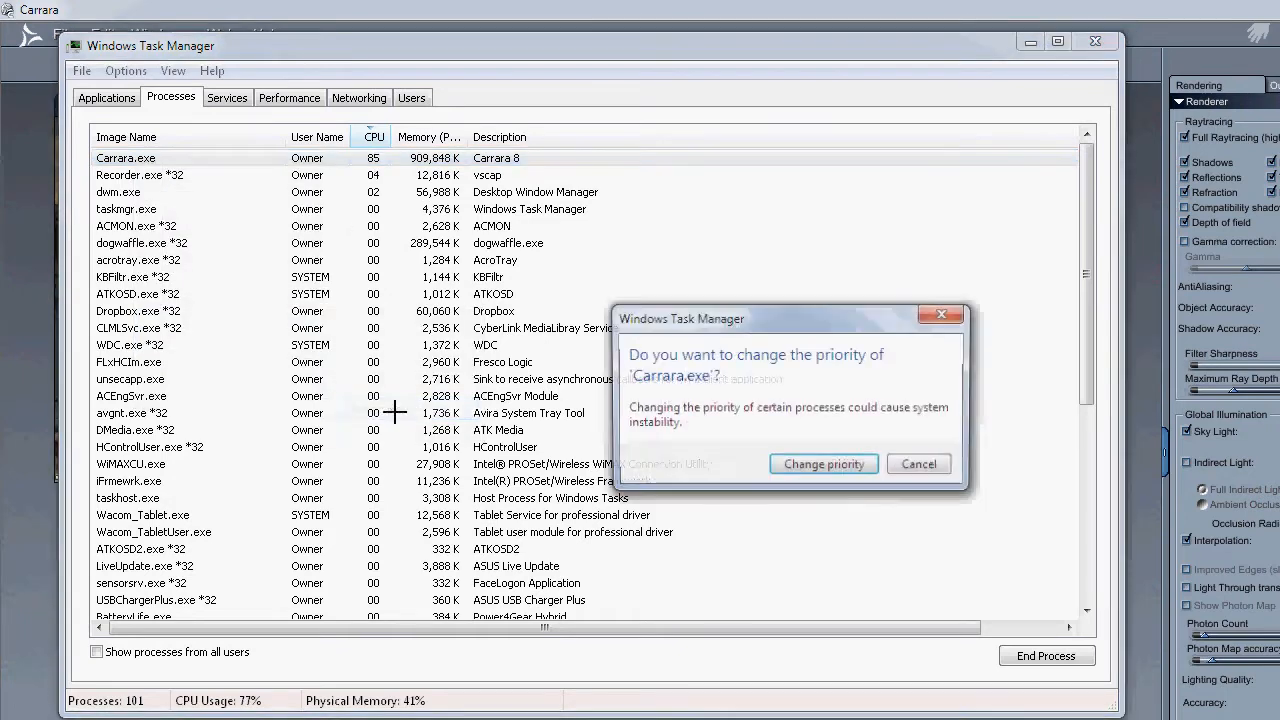
{"action": "left_click", "coordinate": [777, 464]}
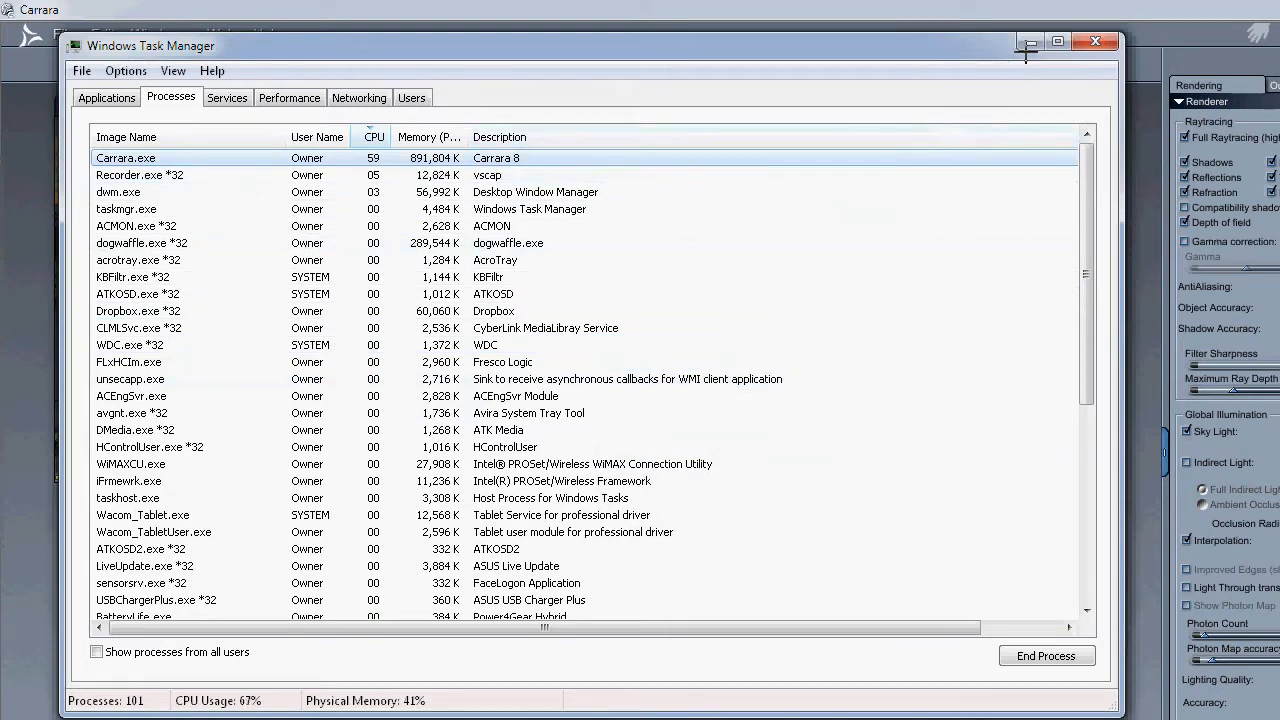
Recheck the CPU usage graphs in Task Manager and return to the Howler canvas
{"action": "left_click", "coordinate": [285, 98]}
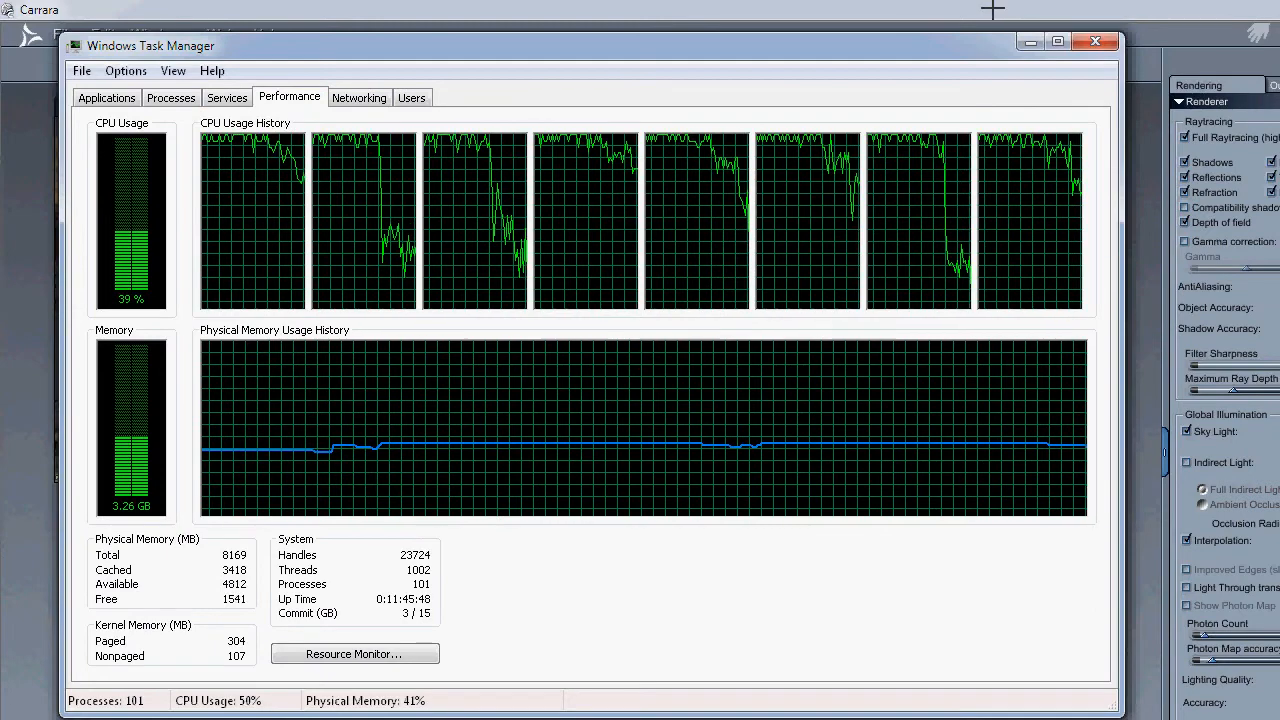
{"action": "left_click_drag", "start_coordinate": [972, 50], "coordinate": [972, 138]}
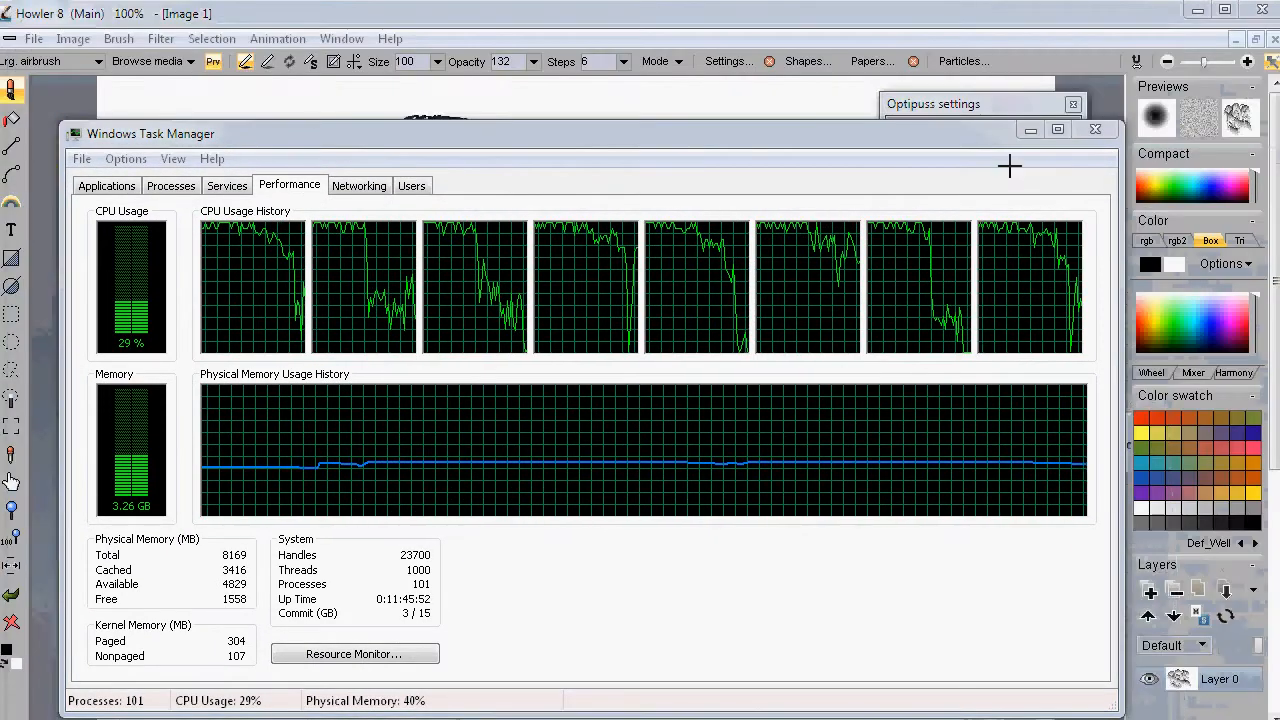
{"action": "left_click", "coordinate": [1030, 130]}
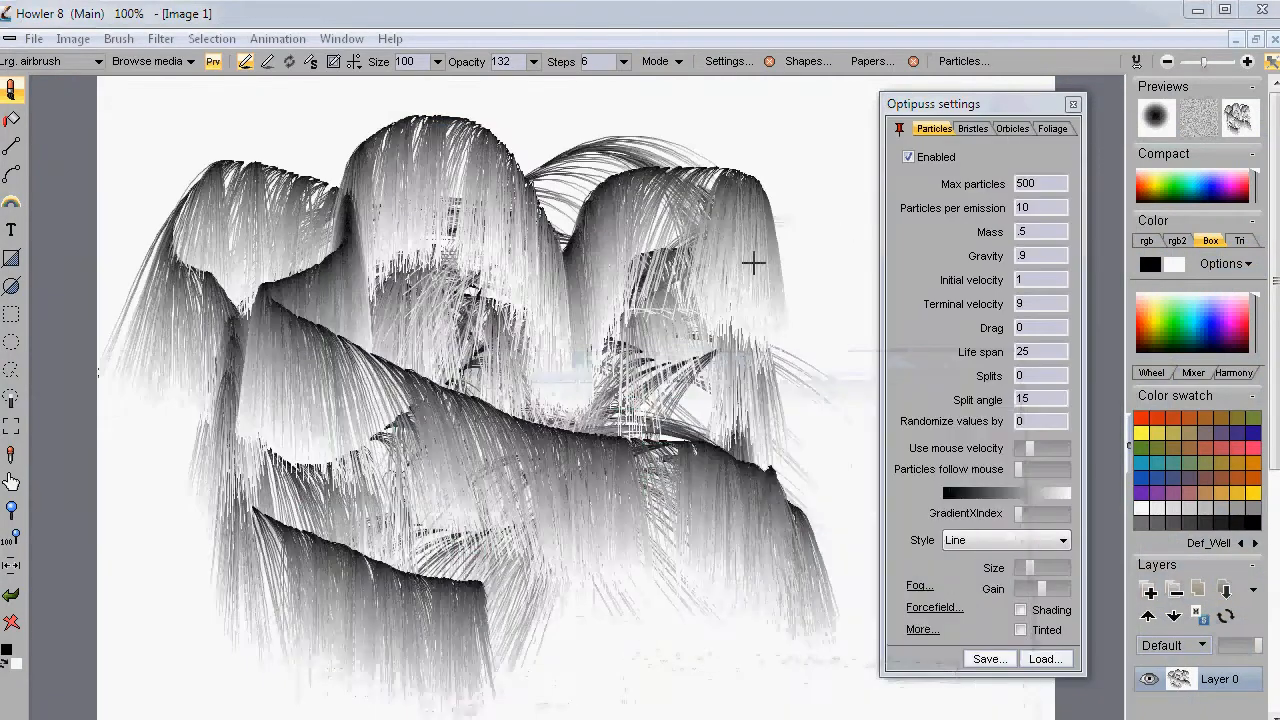
Paint more particle strokes, clear the canvas, and paint fresh drooping strokes across it
{"action": "mouse_move", "coordinate": [514, 260]}
{"action": "left_mouse_down"}
{"action": "mouse_move", "coordinate": [623, 305]}
{"action": "mouse_move", "coordinate": [383, 348]}
{"action": "mouse_move", "coordinate": [548, 143]}
{"action": "mouse_move", "coordinate": [668, 460]}
{"action": "mouse_move", "coordinate": [652, 457]}
{"action": "left_mouse_up"}
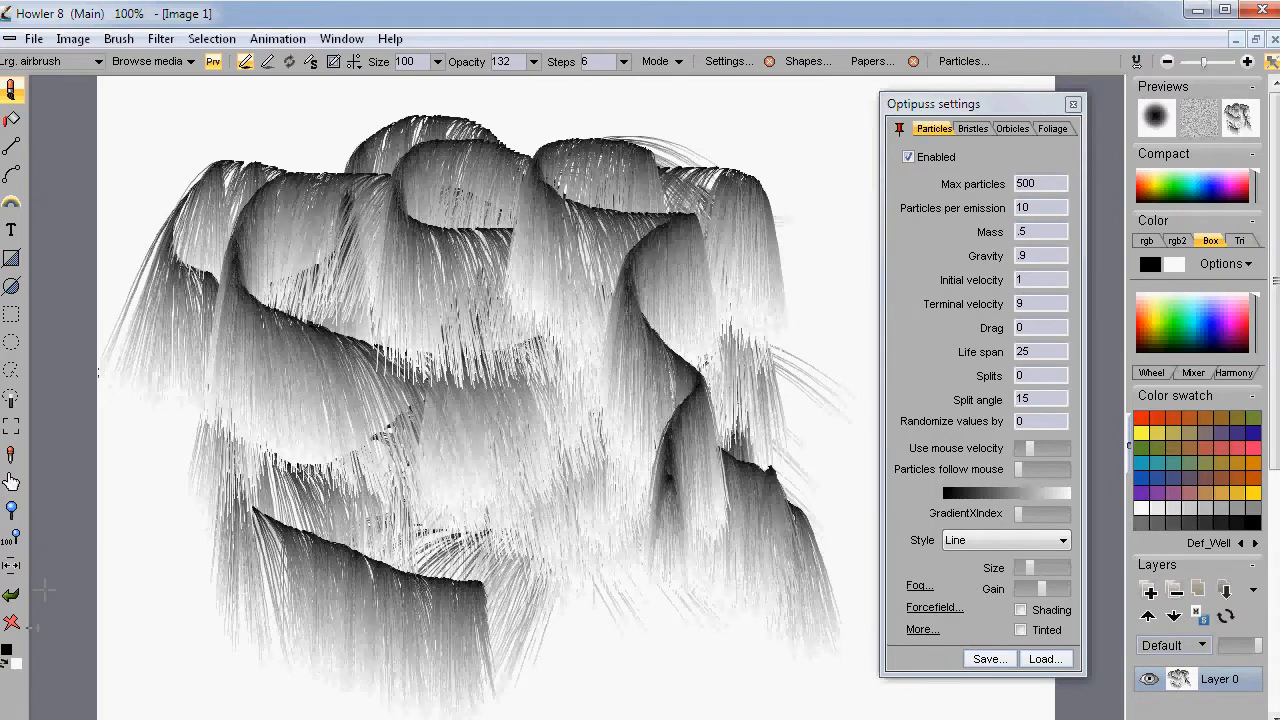
{"action": "left_click", "coordinate": [12, 622]}
{"action": "mouse_move", "coordinate": [287, 305]}
{"action": "left_mouse_down"}
{"action": "mouse_move", "coordinate": [449, 237]}
{"action": "mouse_move", "coordinate": [656, 219]}
{"action": "mouse_move", "coordinate": [487, 358]}
{"action": "mouse_move", "coordinate": [349, 577]}
{"action": "mouse_move", "coordinate": [604, 546]}
{"action": "mouse_move", "coordinate": [503, 446]}
{"action": "mouse_move", "coordinate": [331, 365]}
{"action": "mouse_move", "coordinate": [234, 279]}
{"action": "mouse_move", "coordinate": [413, 209]}
{"action": "mouse_move", "coordinate": [751, 320]}
{"action": "left_mouse_up"}
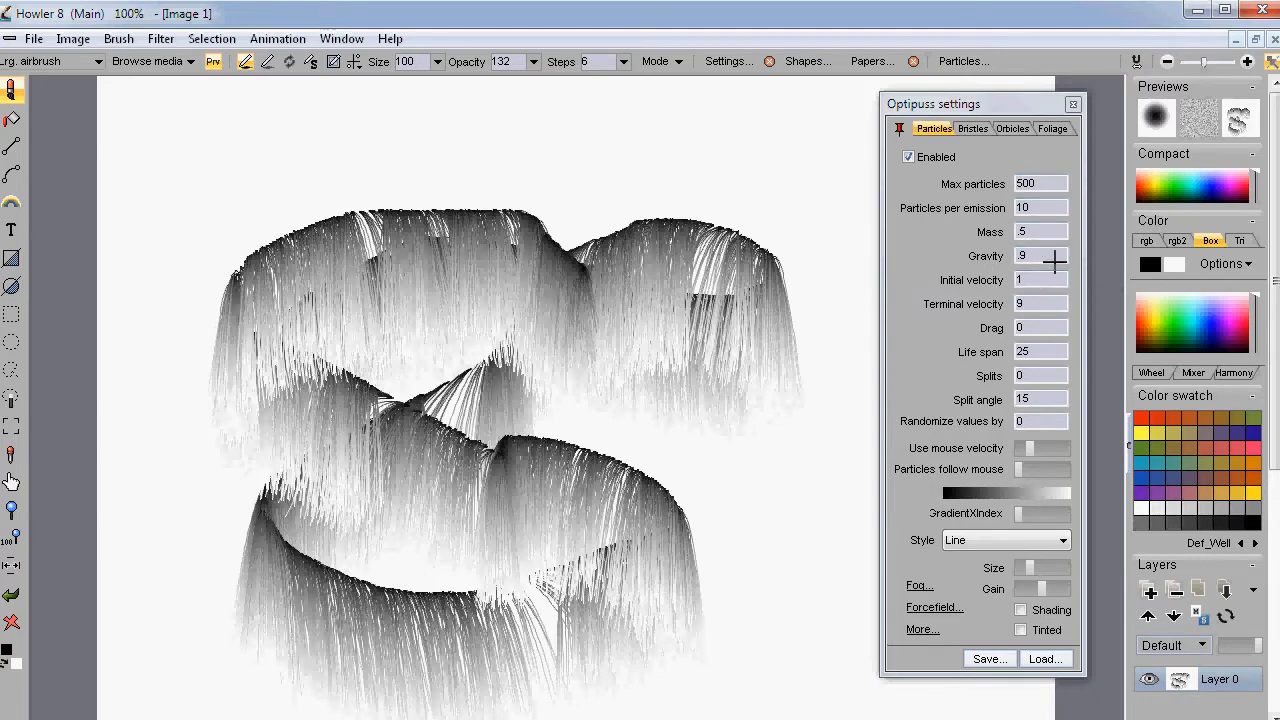
Set the particle gravity to 0 and paint a looping stroke over the existing strokes
{"action": "double_click", "coordinate": [1029, 256]}
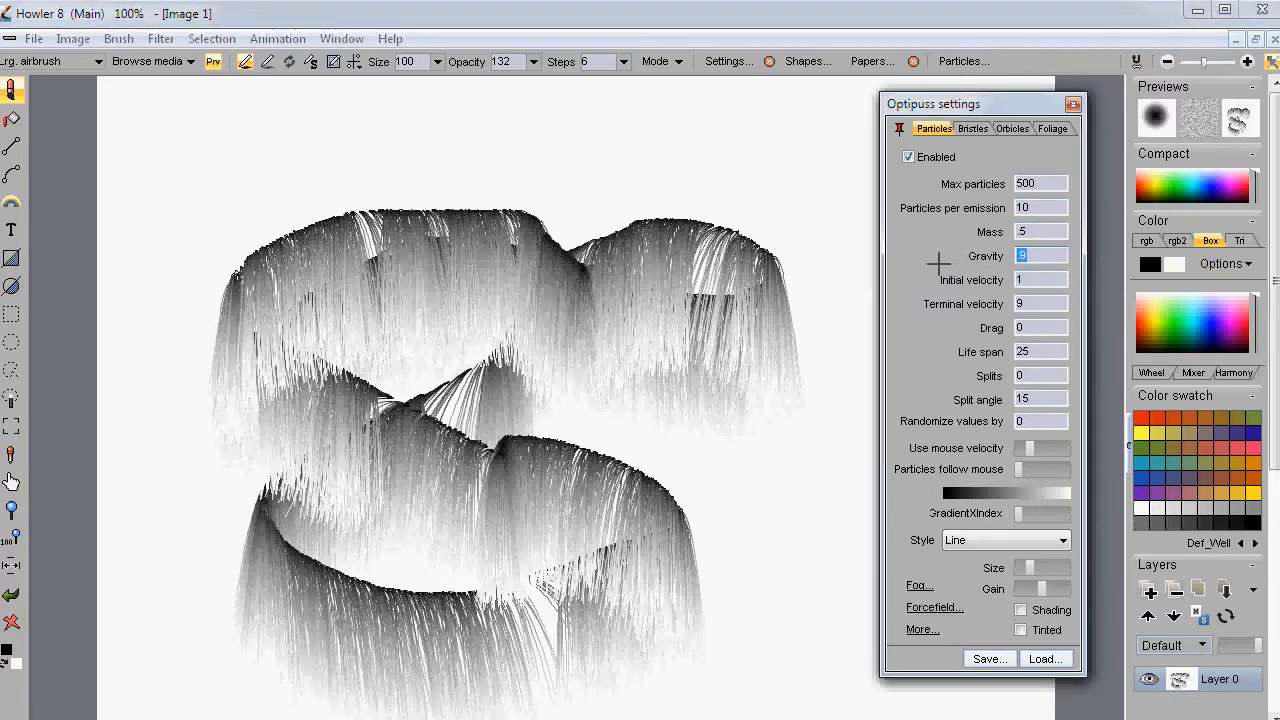
{"action": "type", "text": "0"}
{"action": "mouse_move", "coordinate": [680, 228]}
{"action": "left_mouse_down"}
{"action": "mouse_move", "coordinate": [586, 223]}
{"action": "mouse_move", "coordinate": [431, 331]}
{"action": "mouse_move", "coordinate": [749, 557]}
{"action": "mouse_move", "coordinate": [690, 372]}
{"action": "mouse_move", "coordinate": [650, 300]}
{"action": "mouse_move", "coordinate": [555, 365]}
{"action": "mouse_move", "coordinate": [295, 345]}
{"action": "left_mouse_up"}
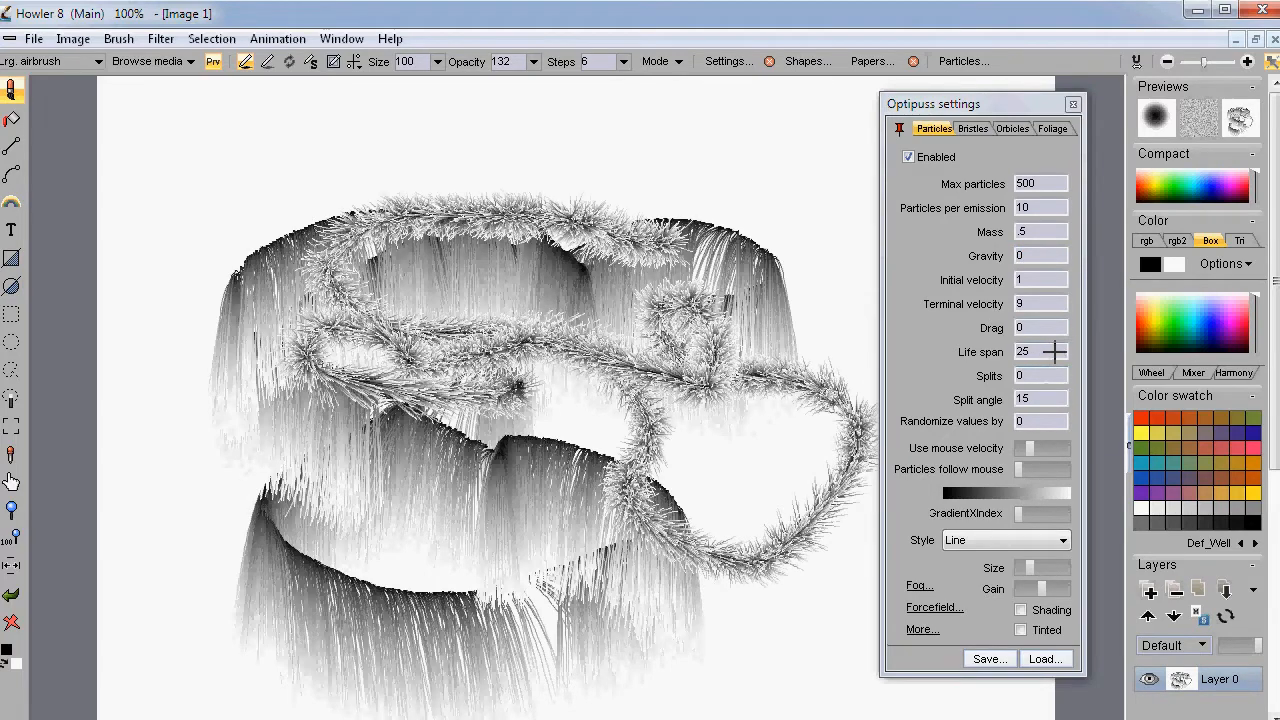
Set the particle life span to 123 and paint large particle bursts across the canvas
{"action": "double_click", "coordinate": [1055, 351]}
{"action": "type", "text": "123"}
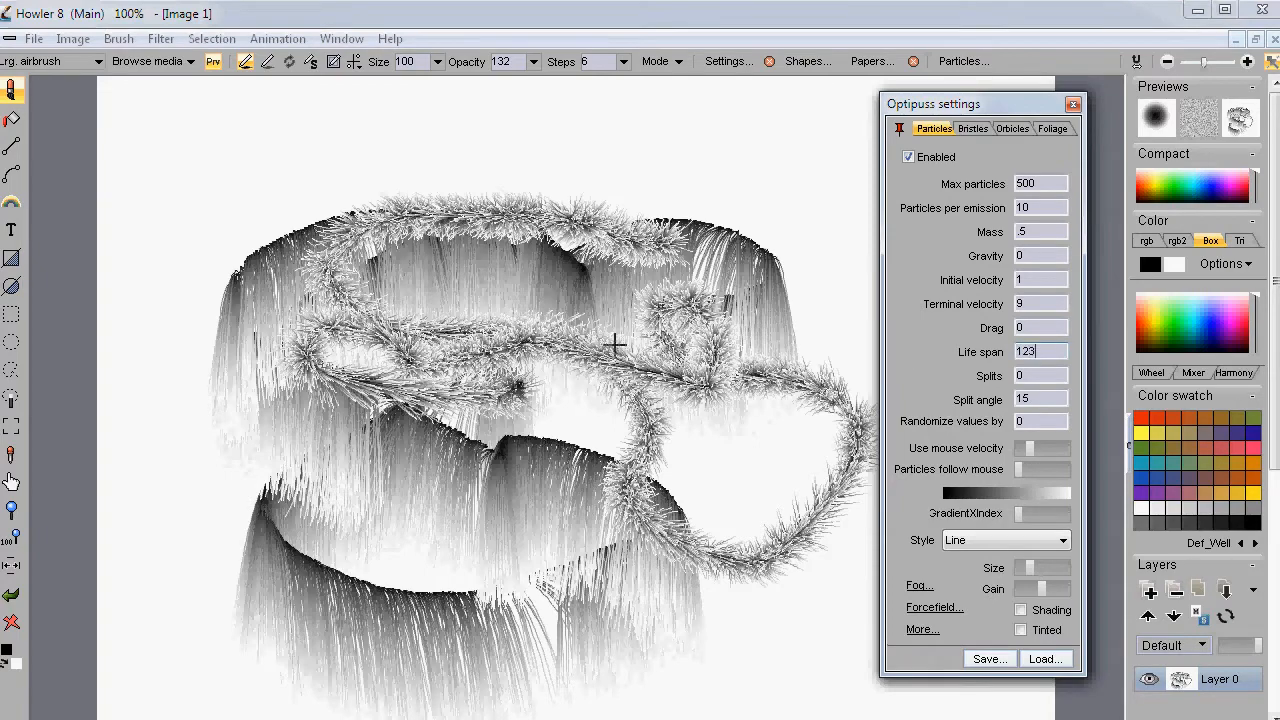
{"action": "left_click", "coordinate": [598, 328]}
{"action": "left_click", "coordinate": [734, 273]}
{"action": "left_click", "coordinate": [728, 373]}
{"action": "mouse_move", "coordinate": [643, 460]}
{"action": "left_mouse_down"}
{"action": "mouse_move", "coordinate": [424, 482]}
{"action": "mouse_move", "coordinate": [181, 208]}
{"action": "mouse_move", "coordinate": [124, 181]}
{"action": "mouse_move", "coordinate": [330, 150]}
{"action": "mouse_move", "coordinate": [757, 193]}
{"action": "mouse_move", "coordinate": [311, 537]}
{"action": "mouse_move", "coordinate": [236, 421]}
{"action": "mouse_move", "coordinate": [194, 488]}
{"action": "mouse_move", "coordinate": [273, 578]}
{"action": "mouse_move", "coordinate": [543, 577]}
{"action": "mouse_move", "coordinate": [765, 641]}
{"action": "left_mouse_up"}
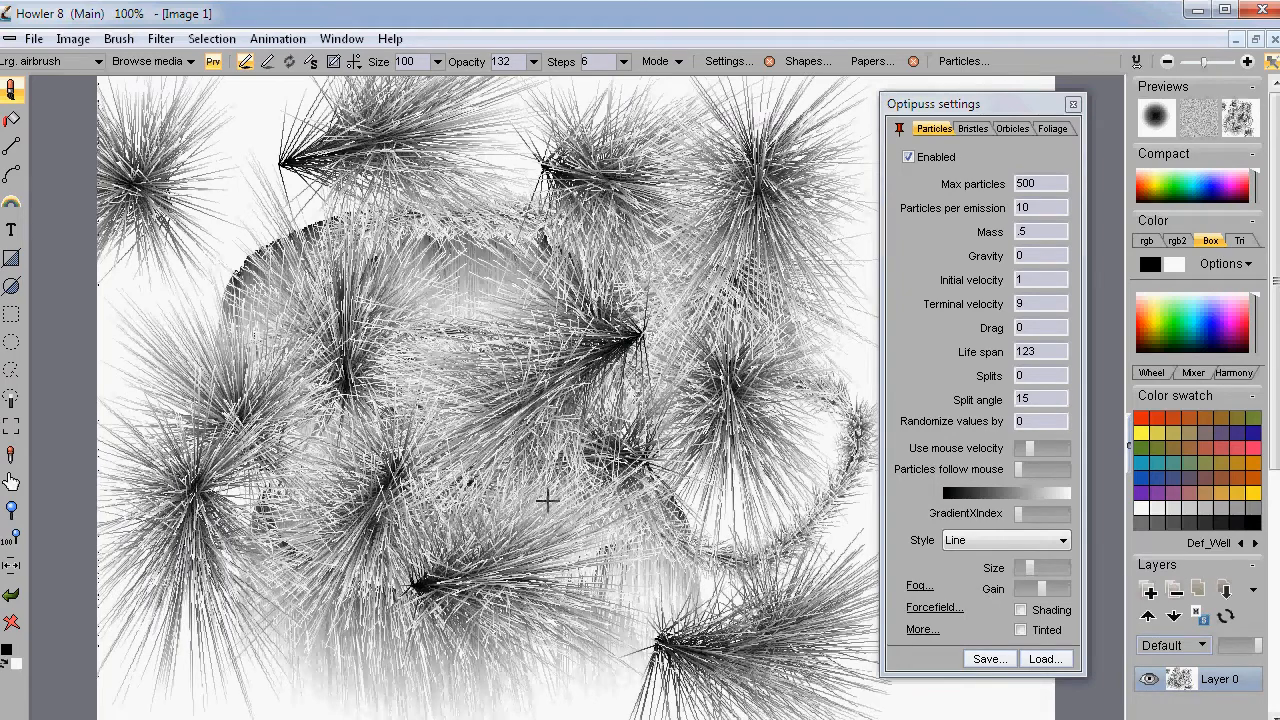
Clear the canvas and raise GradientXIndex to its maximum, painting test bursts before and after the change
{"action": "left_click", "coordinate": [11, 622]}
{"action": "mouse_move", "coordinate": [254, 543]}
{"action": "left_mouse_down"}
{"action": "mouse_move", "coordinate": [344, 439]}
{"action": "mouse_move", "coordinate": [428, 407]}
{"action": "mouse_move", "coordinate": [569, 452]}
{"action": "mouse_move", "coordinate": [692, 439]}
{"action": "mouse_move", "coordinate": [789, 513]}
{"action": "mouse_move", "coordinate": [560, 614]}
{"action": "left_mouse_up"}
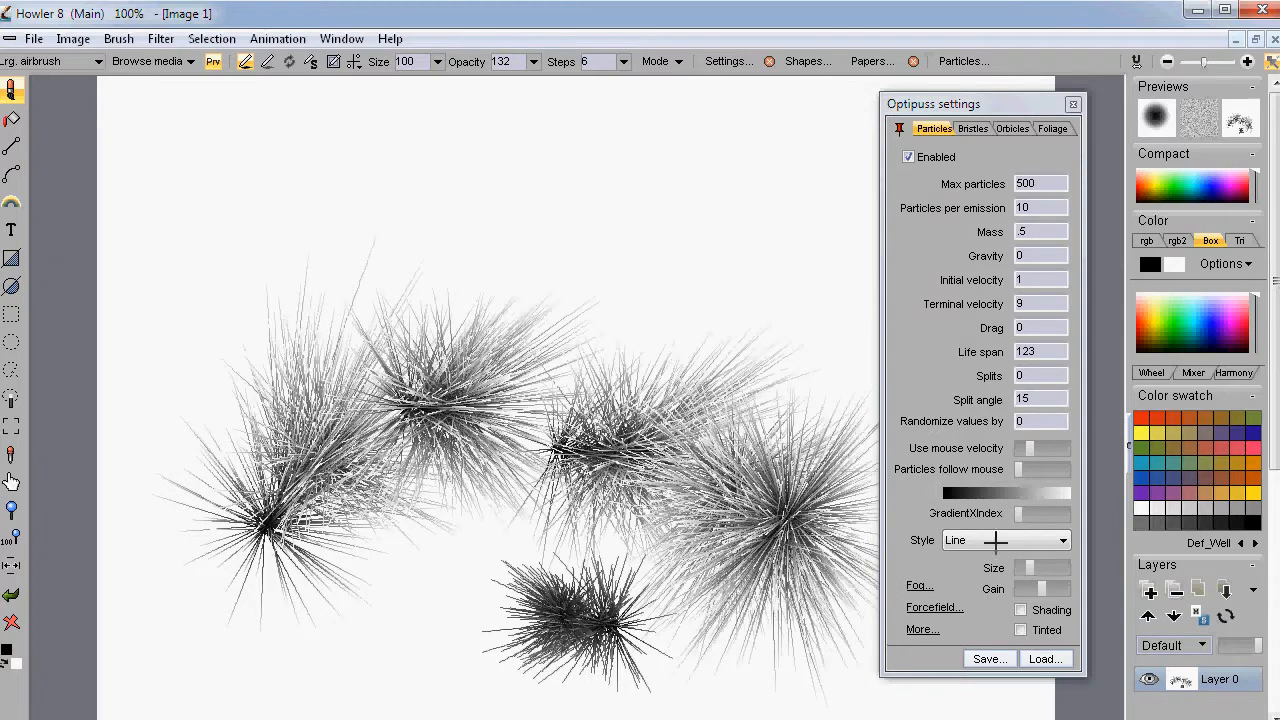
{"action": "left_click_drag", "start_coordinate": [1024, 512], "coordinate": [1067, 512]}
{"action": "mouse_move", "coordinate": [700, 320]}
{"action": "left_mouse_down"}
{"action": "mouse_move", "coordinate": [643, 303]}
{"action": "mouse_move", "coordinate": [481, 347]}
{"action": "mouse_move", "coordinate": [320, 457]}
{"action": "mouse_move", "coordinate": [508, 545]}
{"action": "mouse_move", "coordinate": [674, 480]}
{"action": "left_mouse_up"}
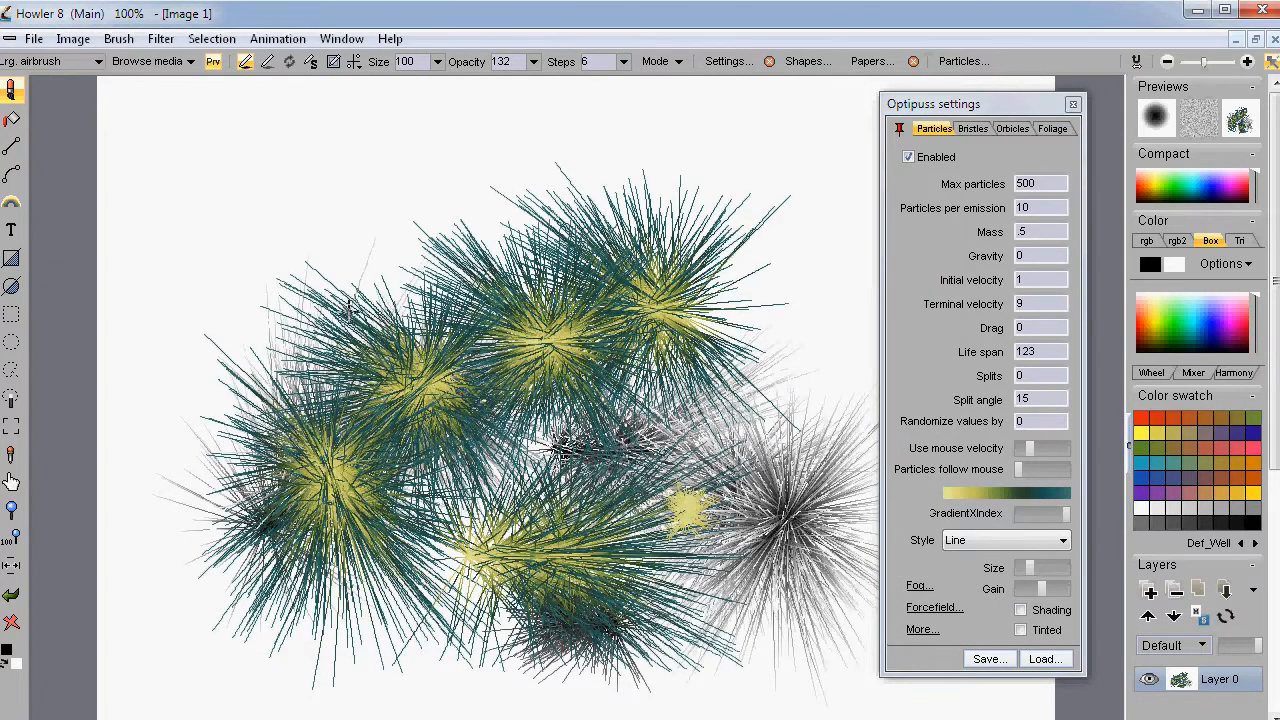
{"action": "left_click", "coordinate": [203, 192]}
{"action": "mouse_move", "coordinate": [374, 177]}
{"action": "left_mouse_down"}
{"action": "mouse_move", "coordinate": [486, 152]}
{"action": "mouse_move", "coordinate": [632, 160]}
{"action": "mouse_move", "coordinate": [735, 203]}
{"action": "mouse_move", "coordinate": [794, 260]}
{"action": "mouse_move", "coordinate": [791, 370]}
{"action": "mouse_move", "coordinate": [770, 450]}
{"action": "mouse_move", "coordinate": [716, 515]}
{"action": "mouse_move", "coordinate": [380, 515]}
{"action": "left_mouse_up"}
Clear the canvas and paint a fresh arc of yellow-to-teal particle bursts across its upper half
{"action": "left_click", "coordinate": [11, 621]}
{"action": "mouse_move", "coordinate": [215, 410]}
{"action": "left_mouse_down"}
{"action": "mouse_move", "coordinate": [349, 303]}
{"action": "mouse_move", "coordinate": [589, 240]}
{"action": "mouse_move", "coordinate": [772, 281]}
{"action": "left_mouse_up"}
{"action": "left_click_drag", "start_coordinate": [718, 350], "coordinate": [764, 306]}
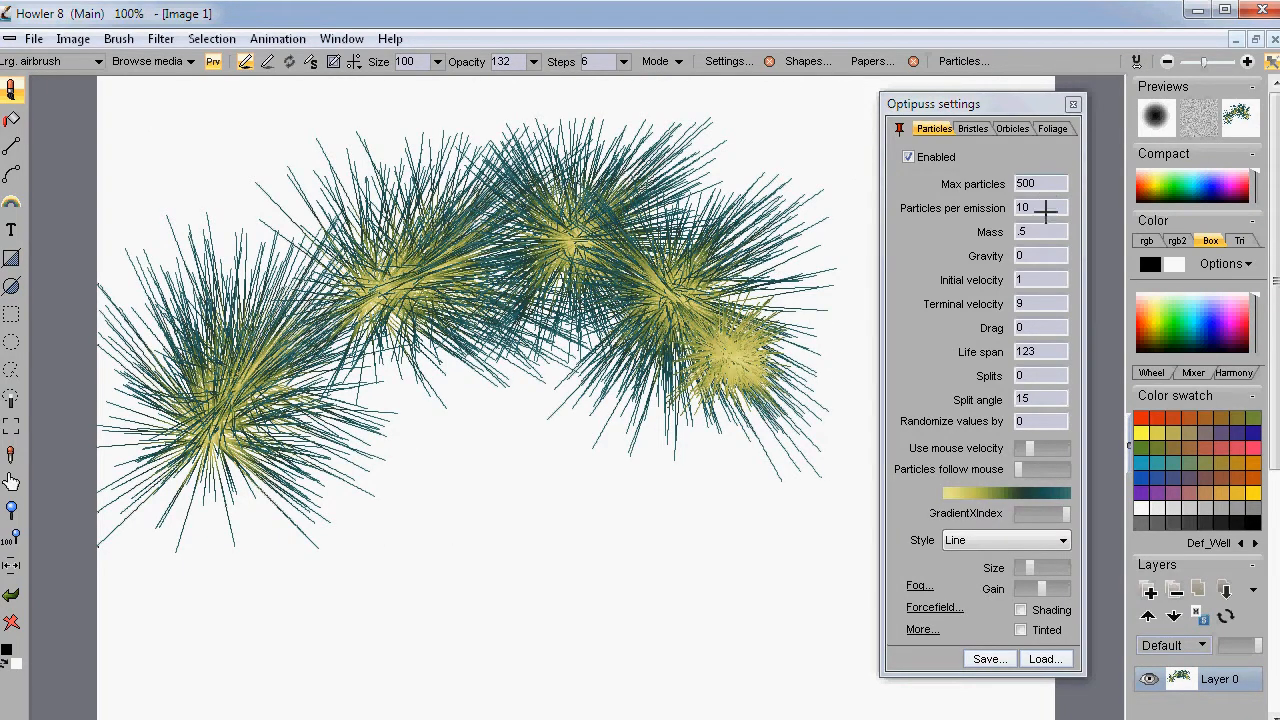
Set Max particles to 2345, clear the canvas, and paint a long curving particle stroke across it
{"action": "left_click", "coordinate": [1048, 181]}
{"action": "left_click_drag", "start_coordinate": [1048, 182], "coordinate": [990, 183]}
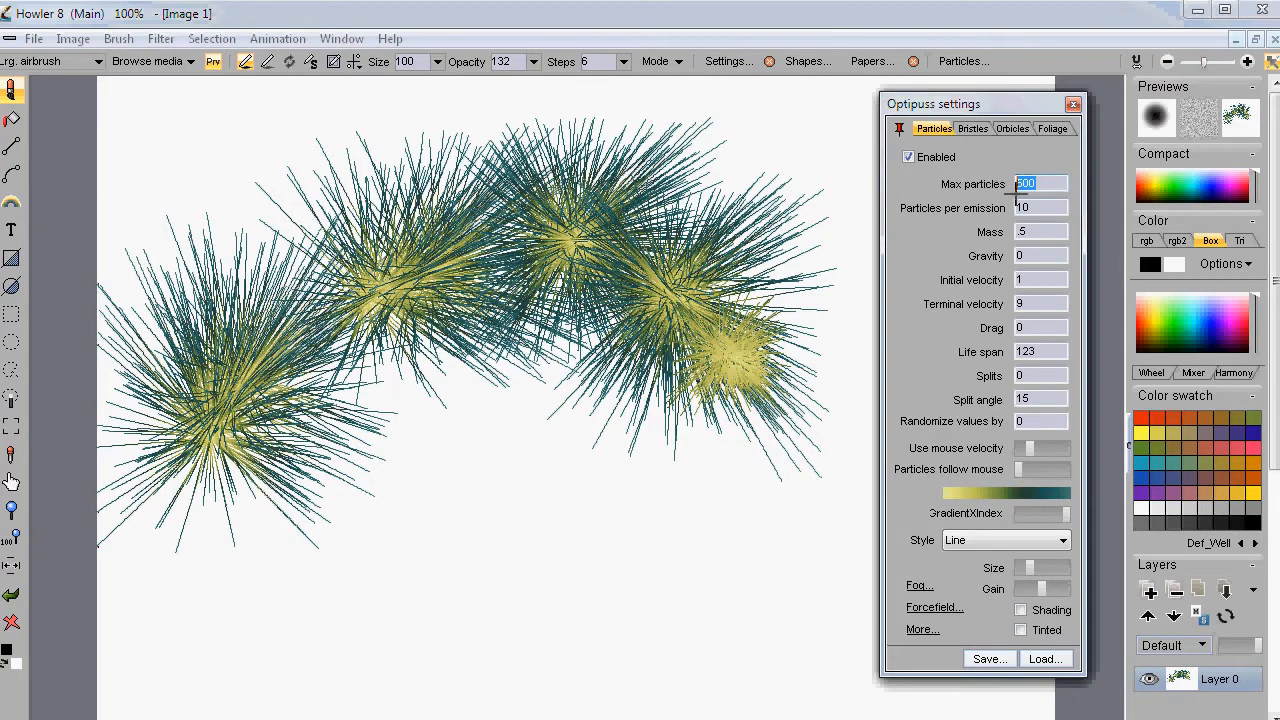
{"action": "type", "text": "2345"}
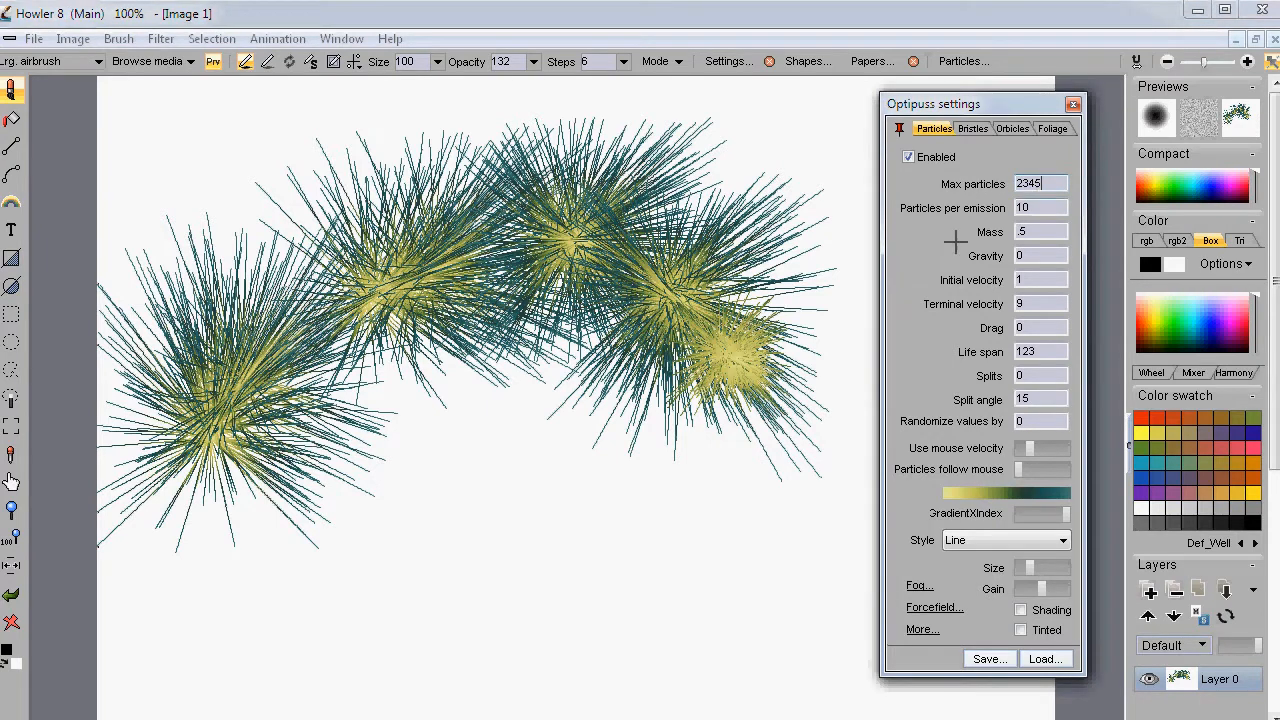
{"action": "left_click", "coordinate": [11, 621]}
{"action": "mouse_move", "coordinate": [240, 574]}
{"action": "left_mouse_down"}
{"action": "mouse_move", "coordinate": [400, 340]}
{"action": "mouse_move", "coordinate": [605, 435]}
{"action": "mouse_move", "coordinate": [760, 480]}
{"action": "mouse_move", "coordinate": [616, 263]}
{"action": "left_mouse_up"}
{"action": "left_click_drag", "start_coordinate": [328, 226], "coordinate": [330, 226]}
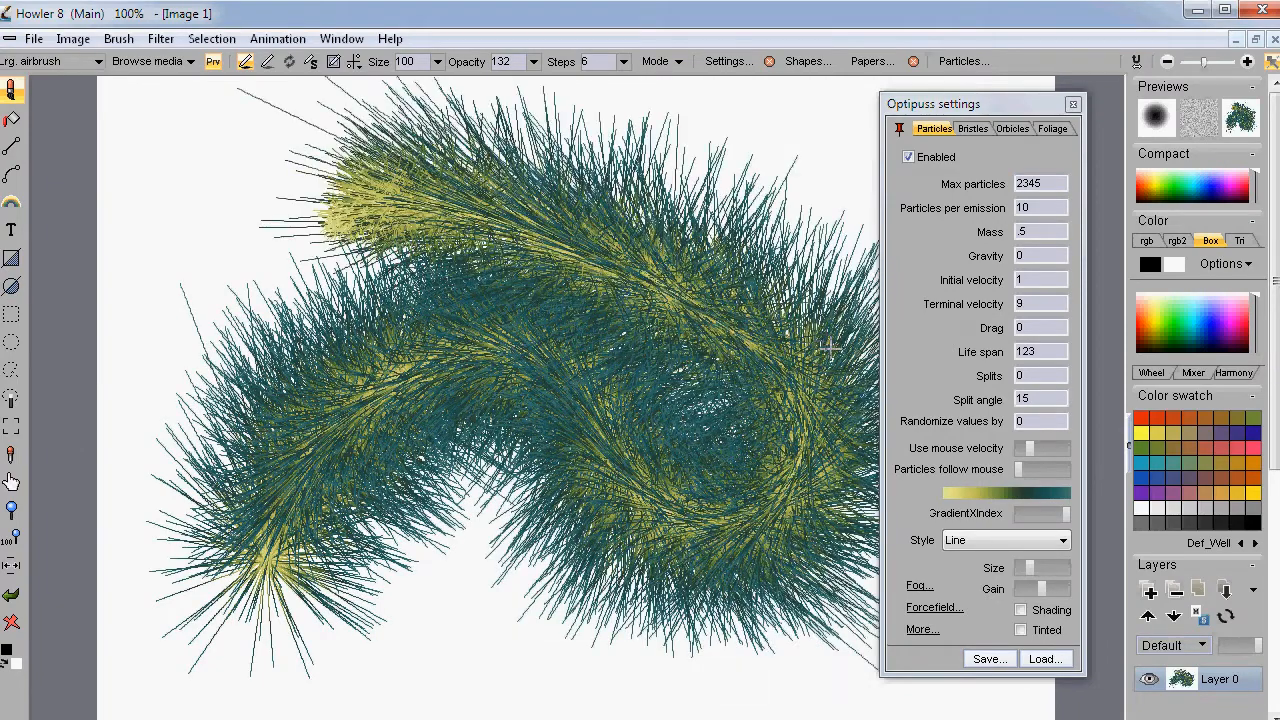
Clear the canvas and paint dense, winding particle strokes across it
{"action": "left_click", "coordinate": [11, 621]}
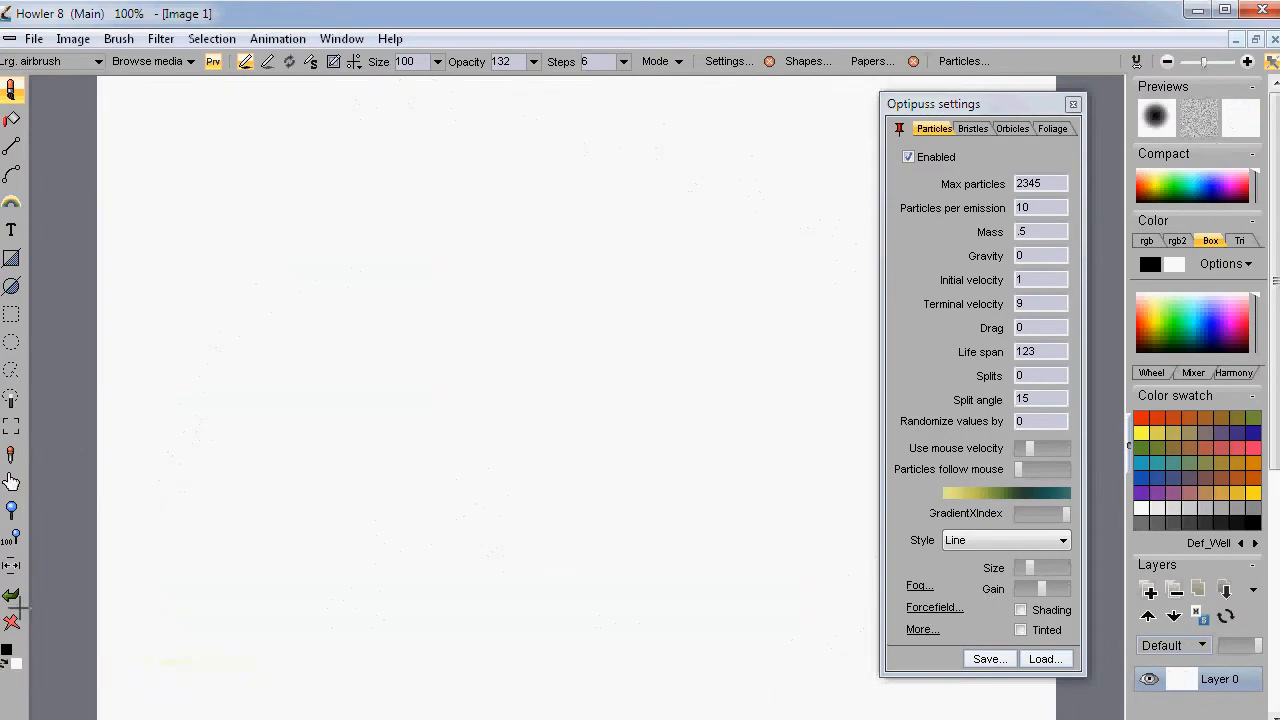
{"action": "mouse_move", "coordinate": [156, 590]}
{"action": "left_mouse_down"}
{"action": "mouse_move", "coordinate": [191, 436]}
{"action": "mouse_move", "coordinate": [293, 358]}
{"action": "mouse_move", "coordinate": [411, 324]}
{"action": "mouse_move", "coordinate": [529, 339]}
{"action": "mouse_move", "coordinate": [718, 415]}
{"action": "mouse_move", "coordinate": [783, 414]}
{"action": "mouse_move", "coordinate": [796, 264]}
{"action": "mouse_move", "coordinate": [715, 180]}
{"action": "mouse_move", "coordinate": [520, 122]}
{"action": "mouse_move", "coordinate": [340, 157]}
{"action": "mouse_move", "coordinate": [317, 232]}
{"action": "mouse_move", "coordinate": [399, 351]}
{"action": "mouse_move", "coordinate": [596, 447]}
{"action": "mouse_move", "coordinate": [731, 648]}
{"action": "mouse_move", "coordinate": [763, 635]}
{"action": "mouse_move", "coordinate": [810, 573]}
{"action": "mouse_move", "coordinate": [796, 329]}
{"action": "mouse_move", "coordinate": [723, 275]}
{"action": "mouse_move", "coordinate": [603, 296]}
{"action": "mouse_move", "coordinate": [516, 346]}
{"action": "mouse_move", "coordinate": [383, 512]}
{"action": "mouse_move", "coordinate": [326, 565]}
{"action": "mouse_move", "coordinate": [264, 594]}
{"action": "left_mouse_up"}
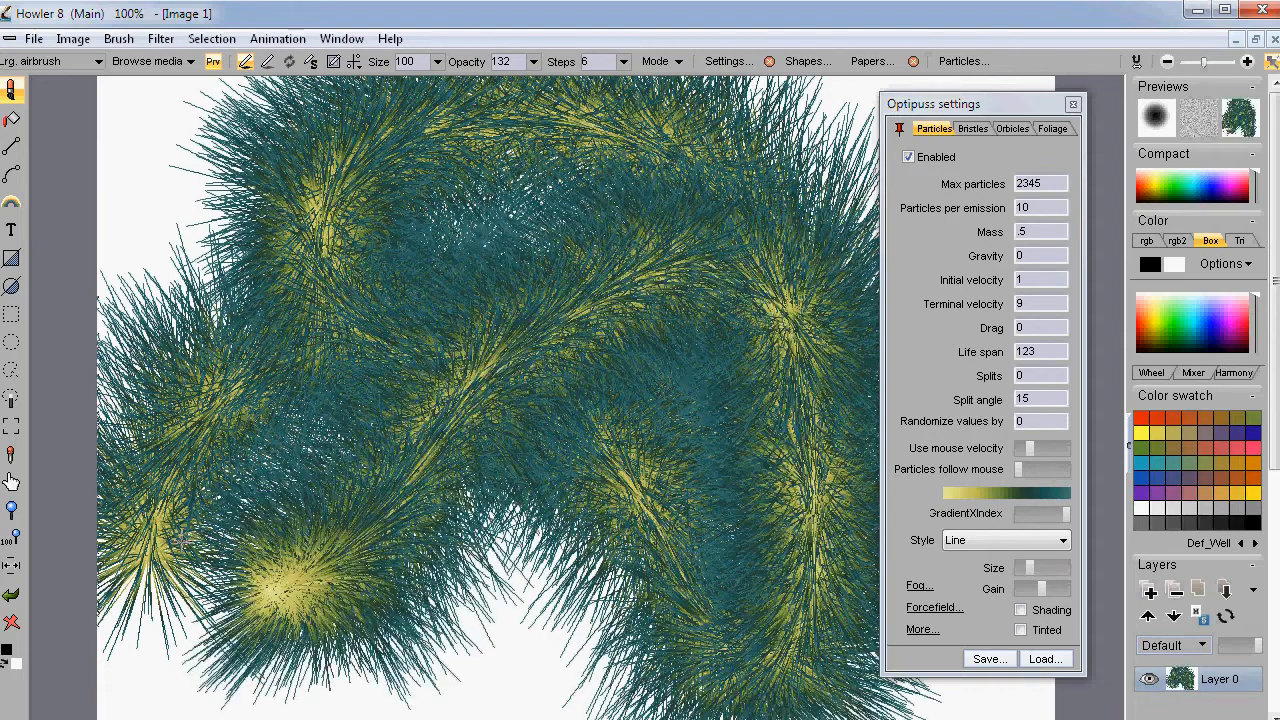
{"action": "mouse_move", "coordinate": [429, 590]}
{"action": "left_mouse_down"}
{"action": "mouse_move", "coordinate": [386, 466]}
{"action": "mouse_move", "coordinate": [443, 251]}
{"action": "mouse_move", "coordinate": [600, 410]}
{"action": "mouse_move", "coordinate": [583, 525]}
{"action": "left_mouse_up"}
Clear the canvas, set Particles per emission to 1, and paint a long looping particle stroke
{"action": "left_click", "coordinate": [11, 622]}
{"action": "double_click", "coordinate": [1045, 207]}
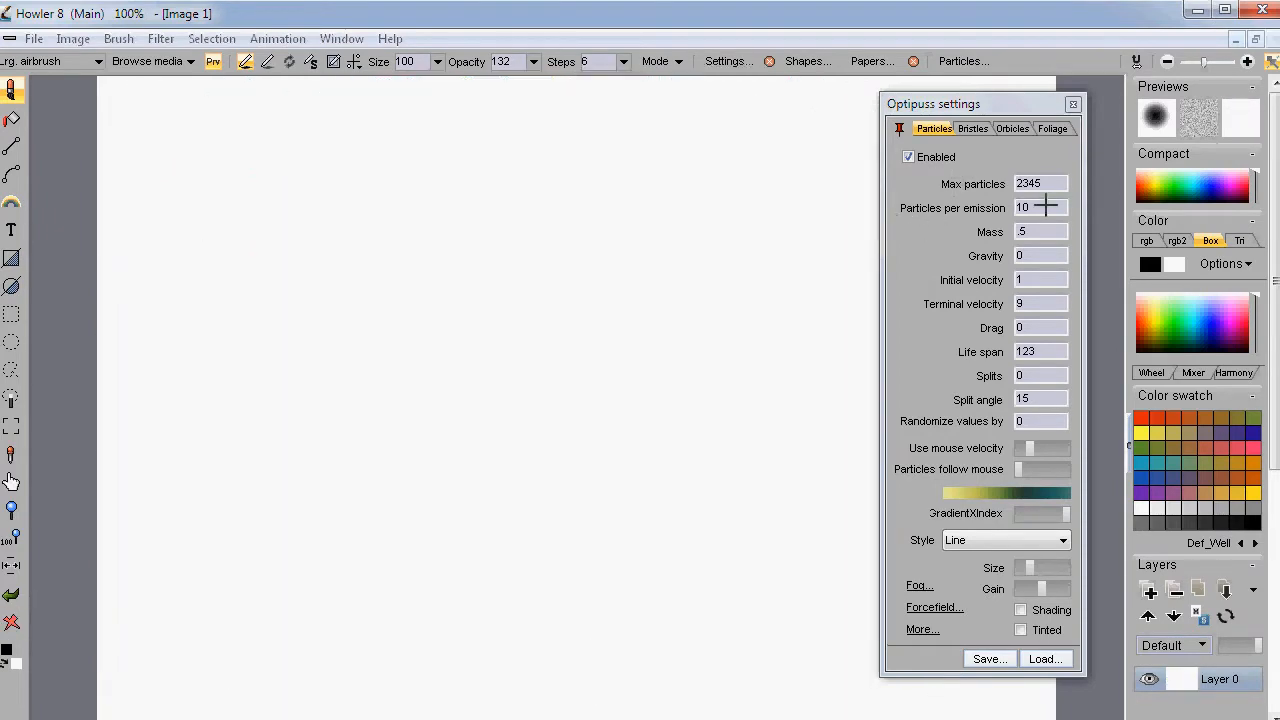
{"action": "type", "text": "1"}
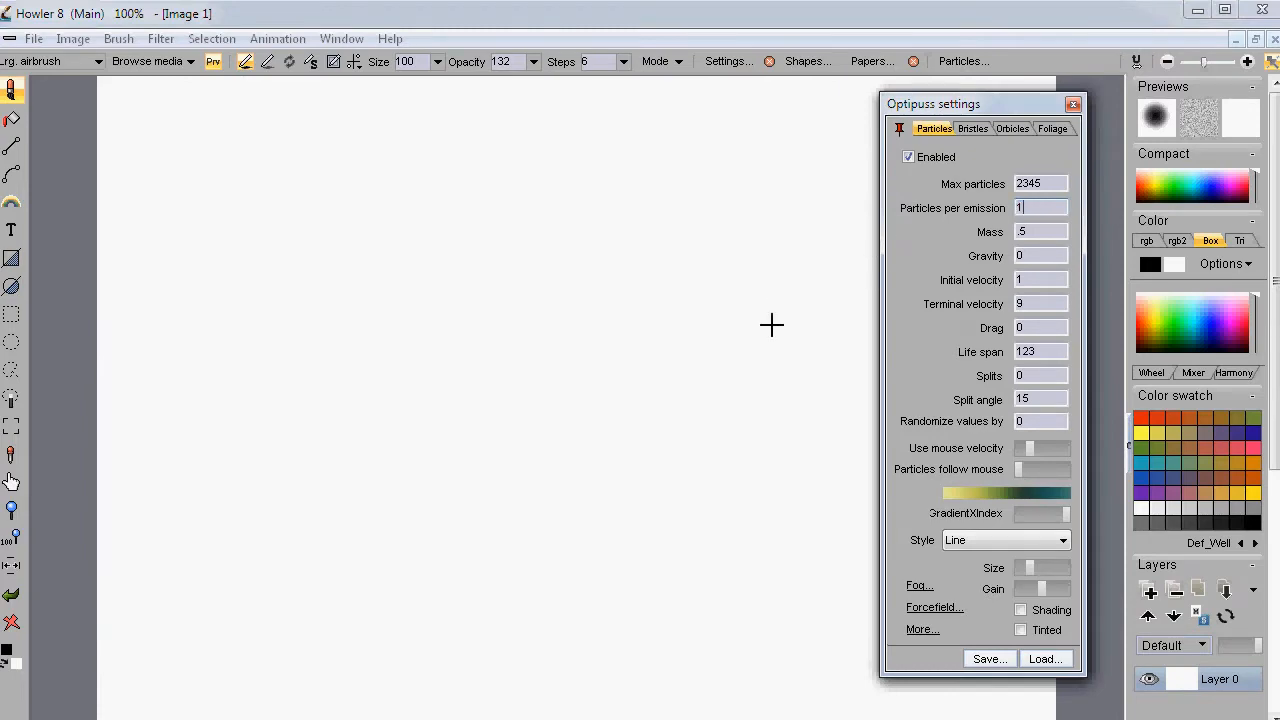
{"action": "mouse_move", "coordinate": [347, 465]}
{"action": "left_mouse_down"}
{"action": "mouse_move", "coordinate": [273, 411]}
{"action": "mouse_move", "coordinate": [339, 305]}
{"action": "mouse_move", "coordinate": [386, 275]}
{"action": "mouse_move", "coordinate": [521, 276]}
{"action": "mouse_move", "coordinate": [620, 365]}
{"action": "mouse_move", "coordinate": [762, 429]}
{"action": "mouse_move", "coordinate": [831, 381]}
{"action": "mouse_move", "coordinate": [790, 225]}
{"action": "mouse_move", "coordinate": [670, 234]}
{"action": "mouse_move", "coordinate": [554, 449]}
{"action": "mouse_move", "coordinate": [417, 611]}
{"action": "mouse_move", "coordinate": [312, 603]}
{"action": "mouse_move", "coordinate": [286, 544]}
{"action": "mouse_move", "coordinate": [451, 555]}
{"action": "mouse_move", "coordinate": [557, 591]}
{"action": "mouse_move", "coordinate": [751, 538]}
{"action": "mouse_move", "coordinate": [688, 457]}
{"action": "mouse_move", "coordinate": [476, 410]}
{"action": "mouse_move", "coordinate": [352, 329]}
{"action": "mouse_move", "coordinate": [422, 198]}
{"action": "mouse_move", "coordinate": [485, 387]}
{"action": "mouse_move", "coordinate": [408, 520]}
{"action": "mouse_move", "coordinate": [352, 545]}
{"action": "left_mouse_up"}
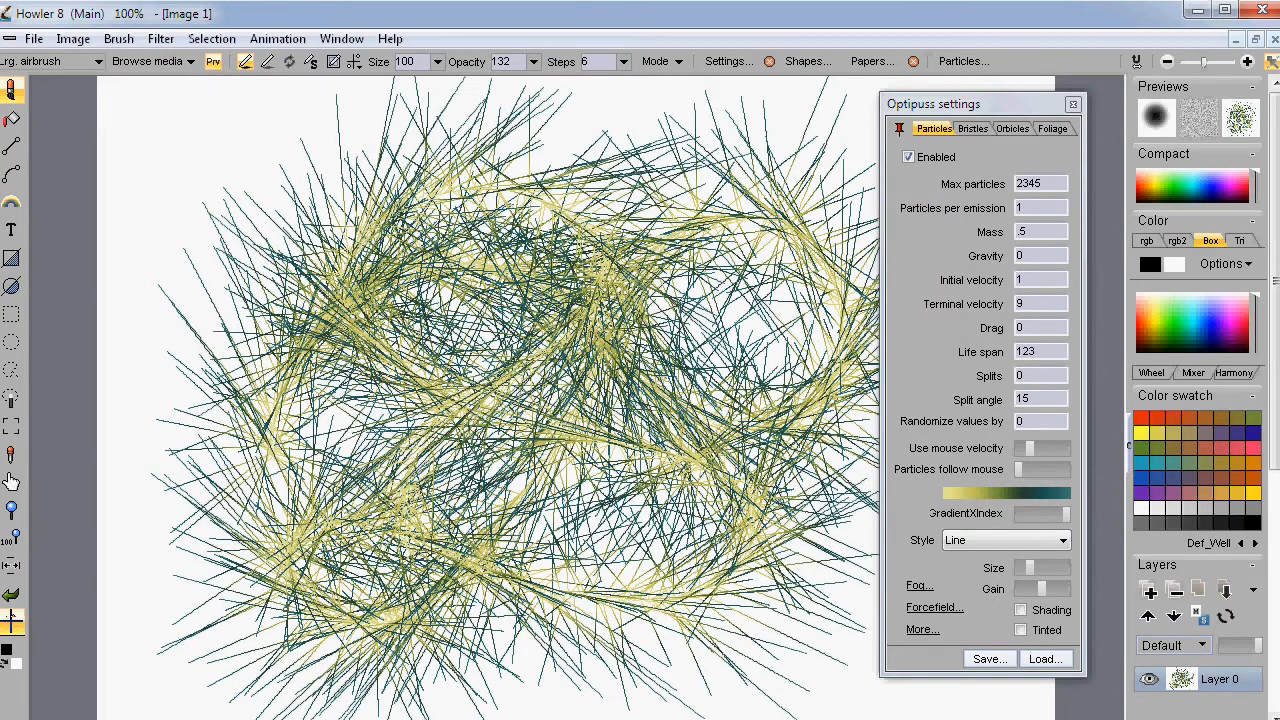
Clear the canvas, paint a sparse spiral-like particle stroke, and clear it again
{"action": "left_click", "coordinate": [11, 622]}
{"action": "mouse_move", "coordinate": [405, 444]}
{"action": "left_mouse_down"}
{"action": "mouse_move", "coordinate": [434, 364]}
{"action": "mouse_move", "coordinate": [464, 344]}
{"action": "mouse_move", "coordinate": [501, 340]}
{"action": "mouse_move", "coordinate": [692, 398]}
{"action": "mouse_move", "coordinate": [755, 377]}
{"action": "mouse_move", "coordinate": [740, 281]}
{"action": "mouse_move", "coordinate": [654, 231]}
{"action": "mouse_move", "coordinate": [457, 193]}
{"action": "mouse_move", "coordinate": [274, 294]}
{"action": "mouse_move", "coordinate": [249, 398]}
{"action": "mouse_move", "coordinate": [397, 531]}
{"action": "mouse_move", "coordinate": [480, 545]}
{"action": "left_mouse_up"}
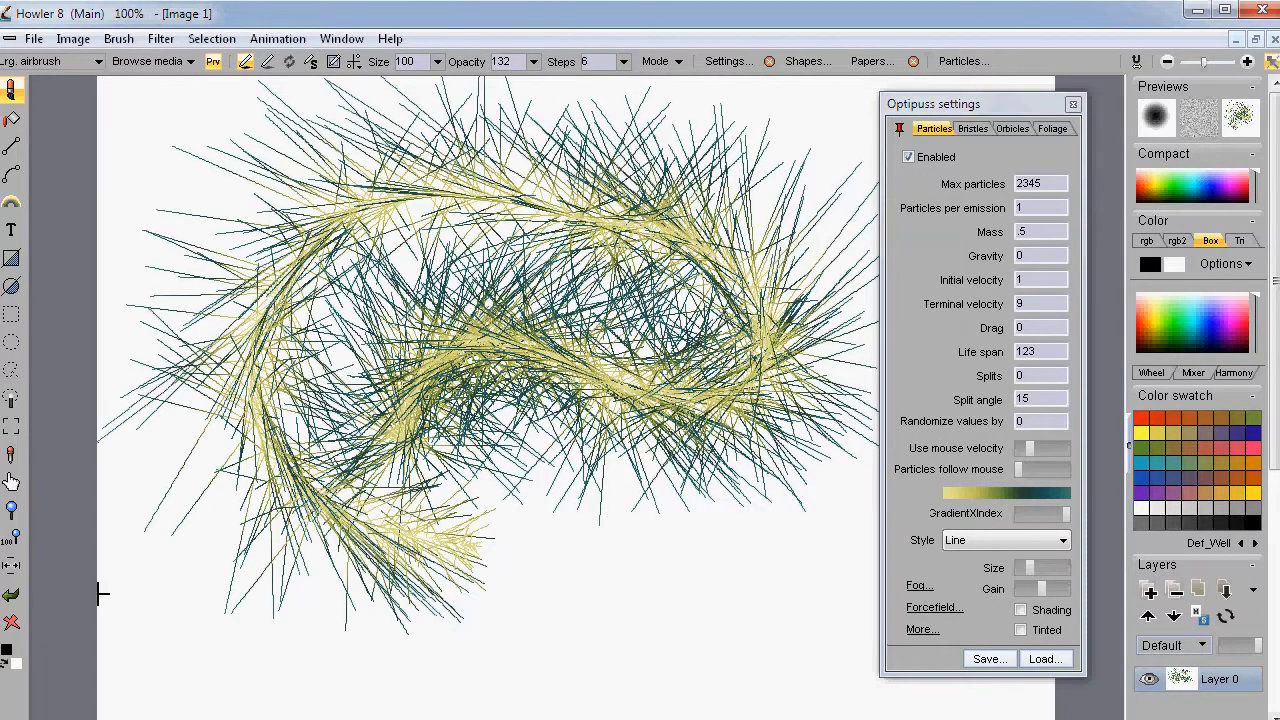
{"action": "left_click", "coordinate": [11, 621]}
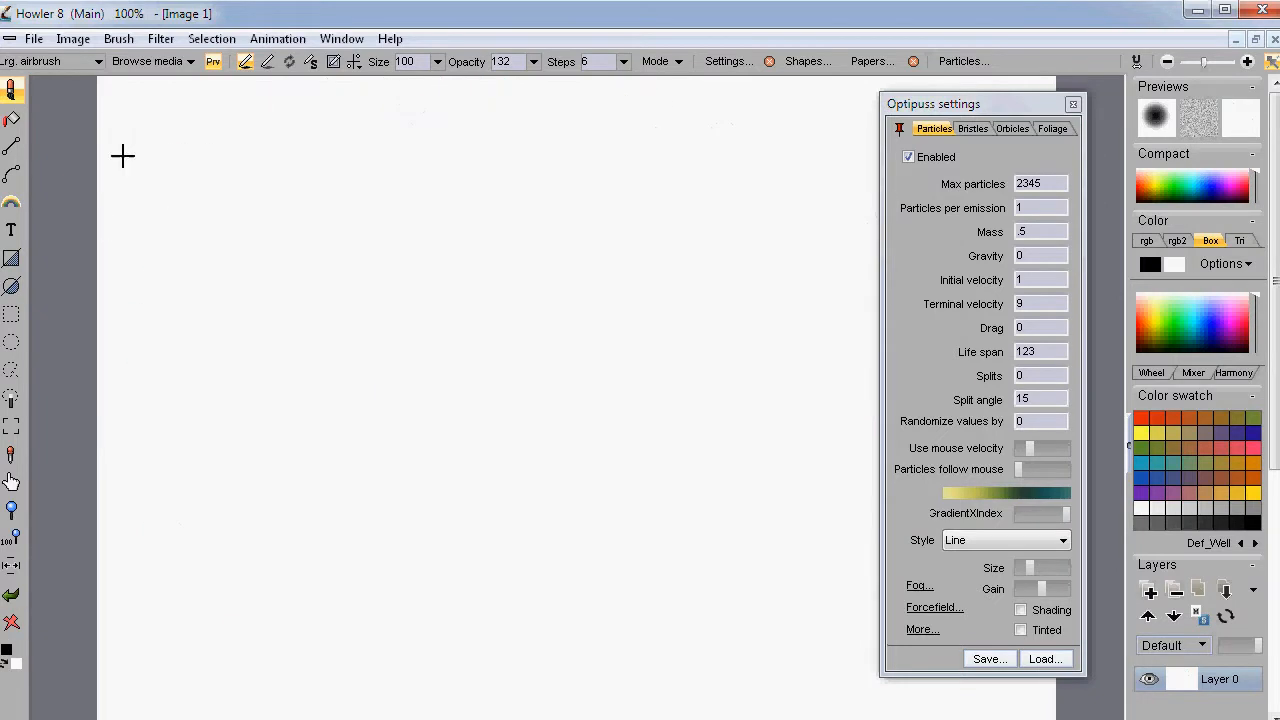
Render a crimson grid over the canvas with grid size 68 and thickness 8
{"action": "left_click", "coordinate": [150, 38]}
{"action": "mouse_move", "coordinate": [114, 333]}
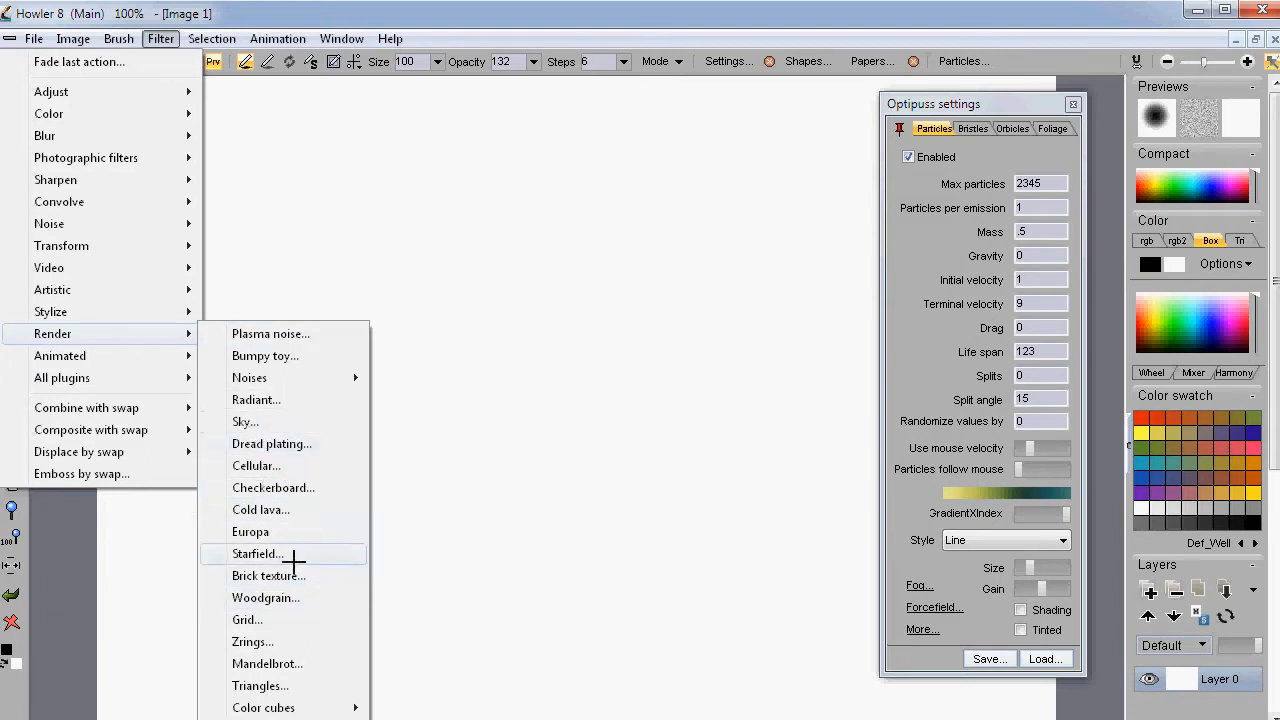
{"action": "left_click", "coordinate": [247, 619]}
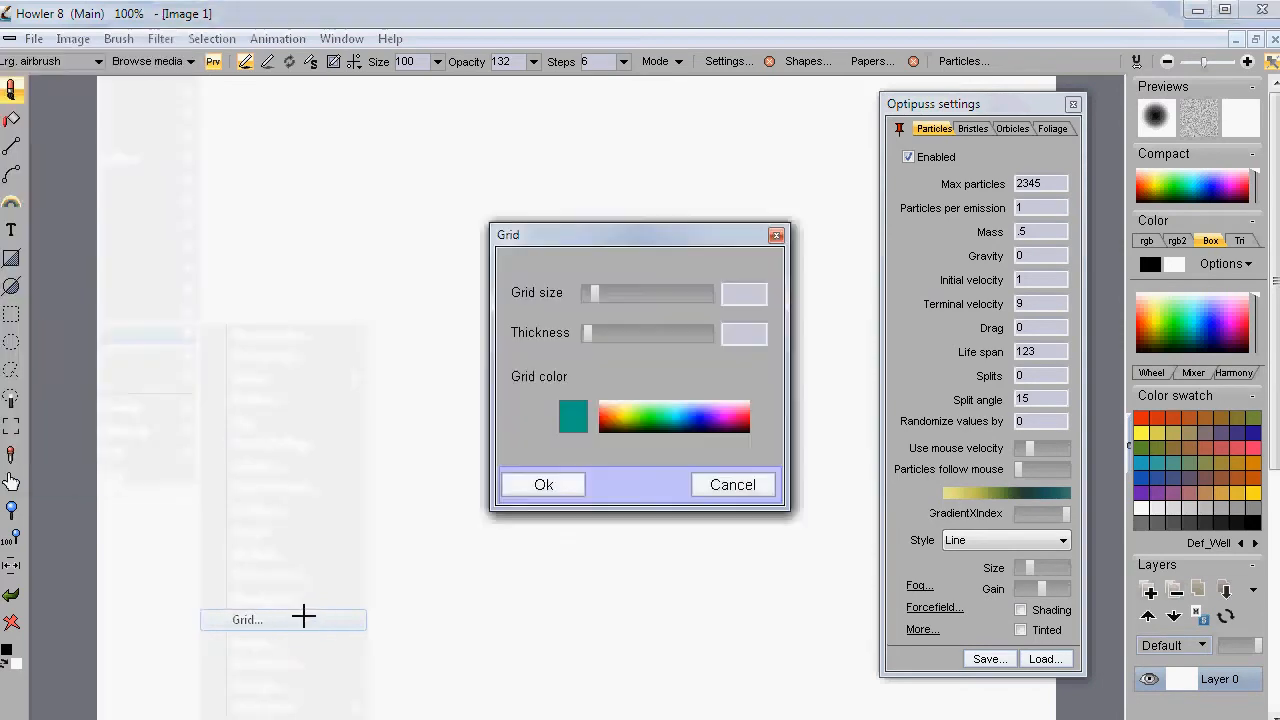
{"action": "mouse_move", "coordinate": [602, 333]}
{"action": "left_mouse_down"}
{"action": "mouse_move", "coordinate": [617, 333]}
{"action": "mouse_move", "coordinate": [605, 292]}
{"action": "mouse_move", "coordinate": [677, 293]}
{"action": "mouse_move", "coordinate": [609, 292]}
{"action": "mouse_move", "coordinate": [600, 333]}
{"action": "mouse_move", "coordinate": [640, 333]}
{"action": "mouse_move", "coordinate": [602, 334]}
{"action": "left_mouse_up"}
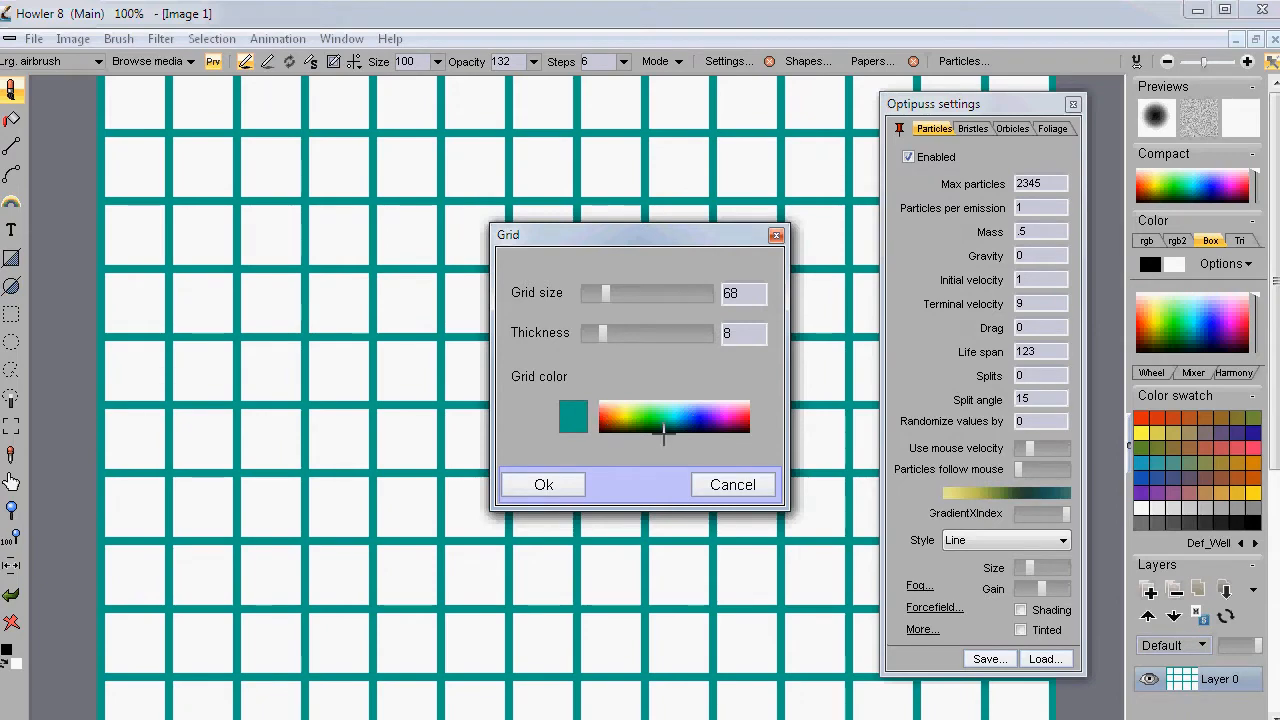
{"action": "left_click_drag", "start_coordinate": [675, 416], "coordinate": [743, 424]}
{"action": "left_click", "coordinate": [543, 484]}
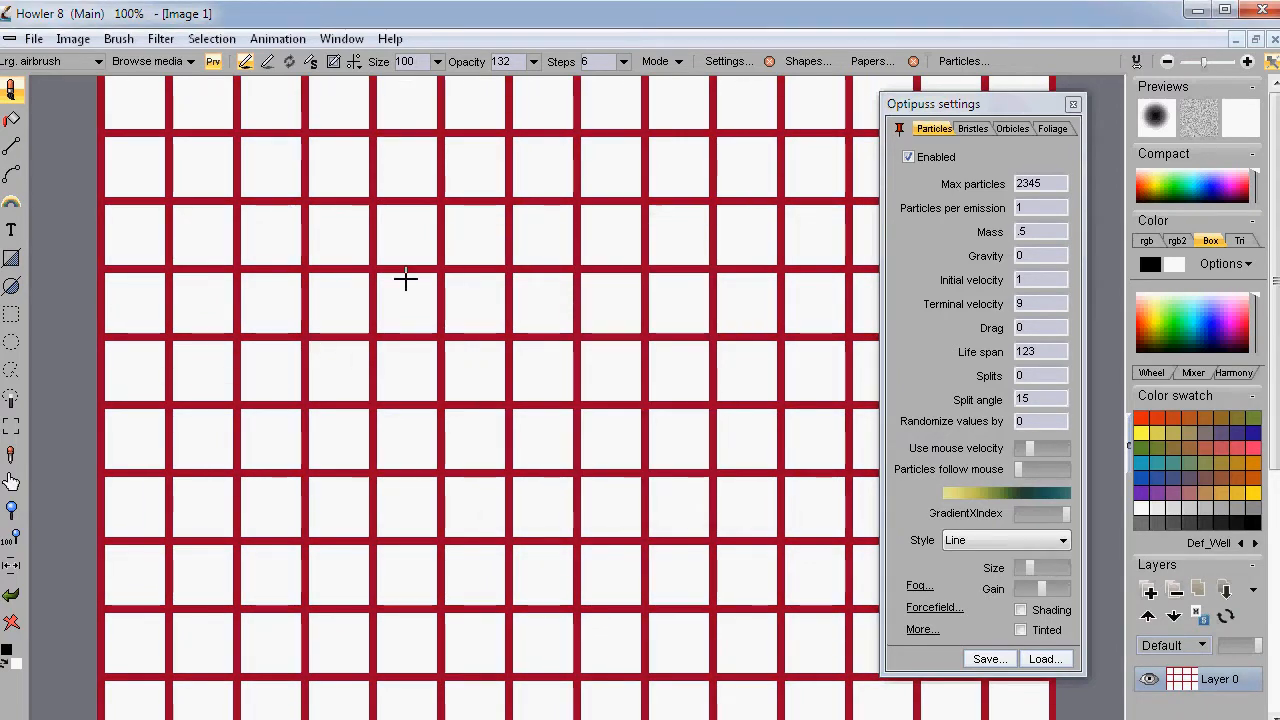
Paint a looping test particle stroke over the grid and undo it
{"action": "mouse_move", "coordinate": [302, 311]}
{"action": "left_mouse_down"}
{"action": "mouse_move", "coordinate": [460, 317]}
{"action": "mouse_move", "coordinate": [543, 557]}
{"action": "mouse_move", "coordinate": [740, 420]}
{"action": "mouse_move", "coordinate": [472, 330]}
{"action": "left_mouse_up"}
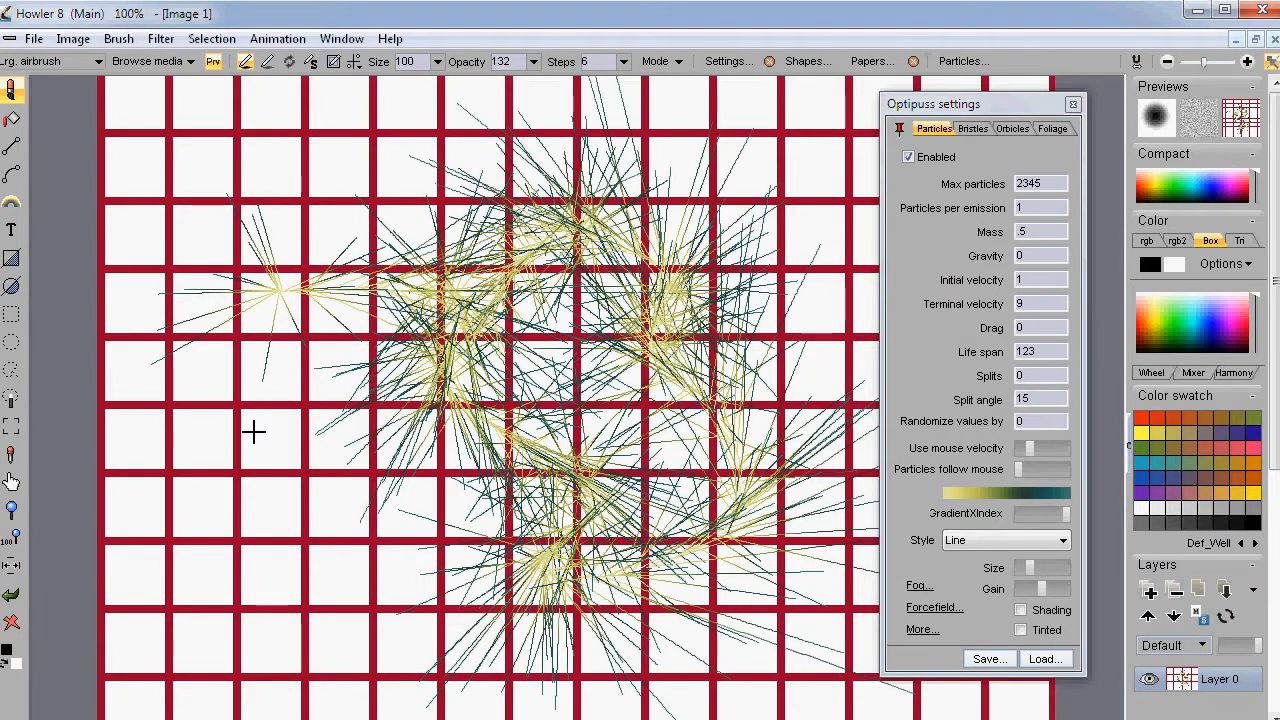
{"action": "left_click", "coordinate": [11, 594]}
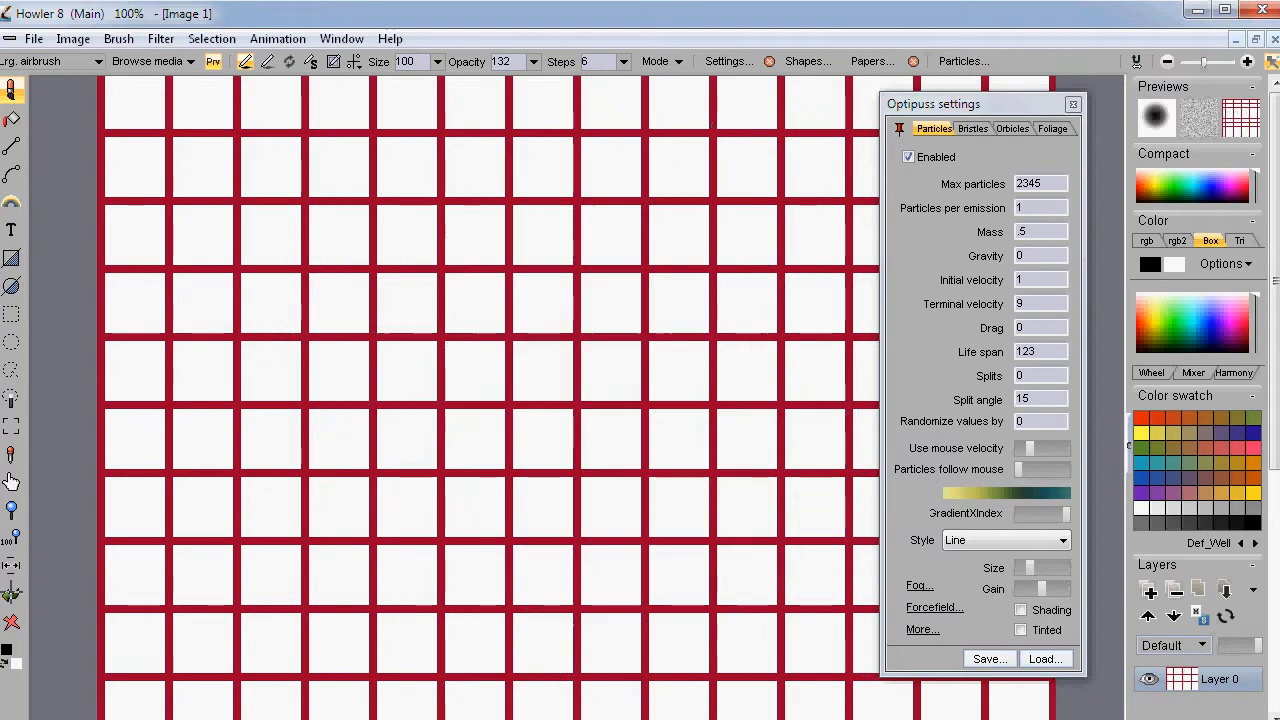
Store the grid image and move its thumbnail window to the canvas's upper corner
{"action": "left_click", "coordinate": [73, 38]}
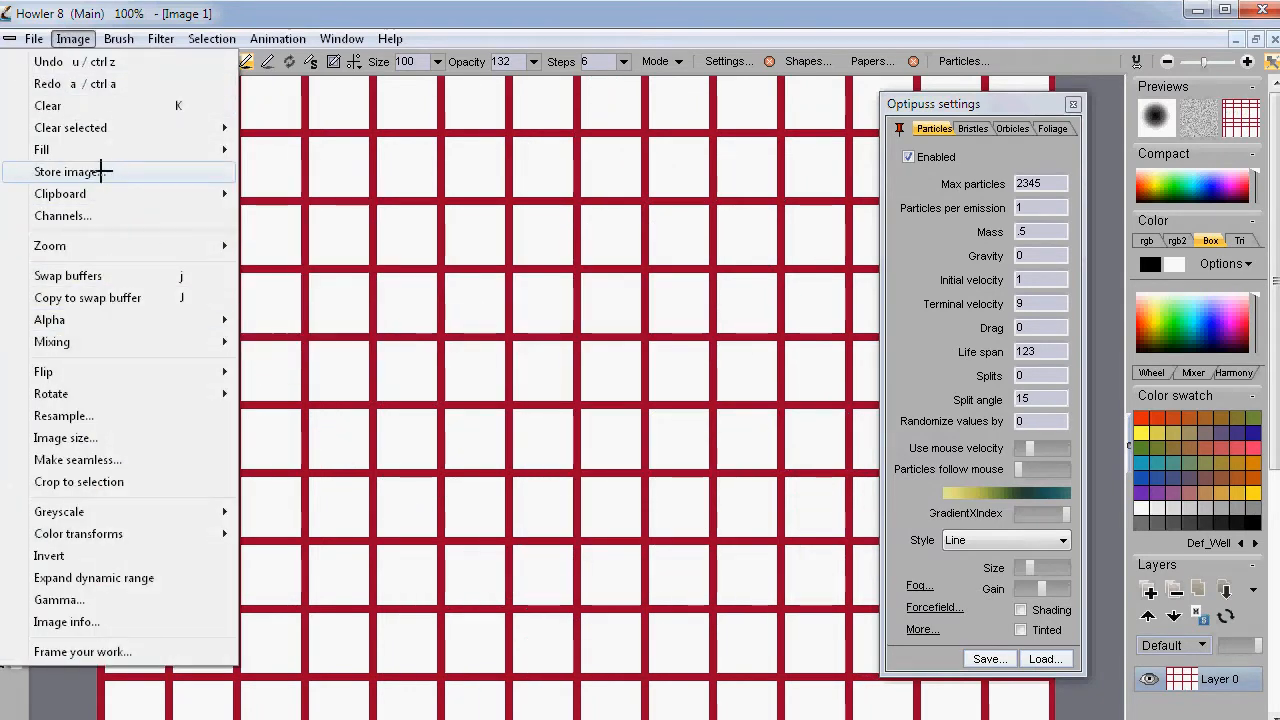
{"action": "left_click", "coordinate": [54, 172]}
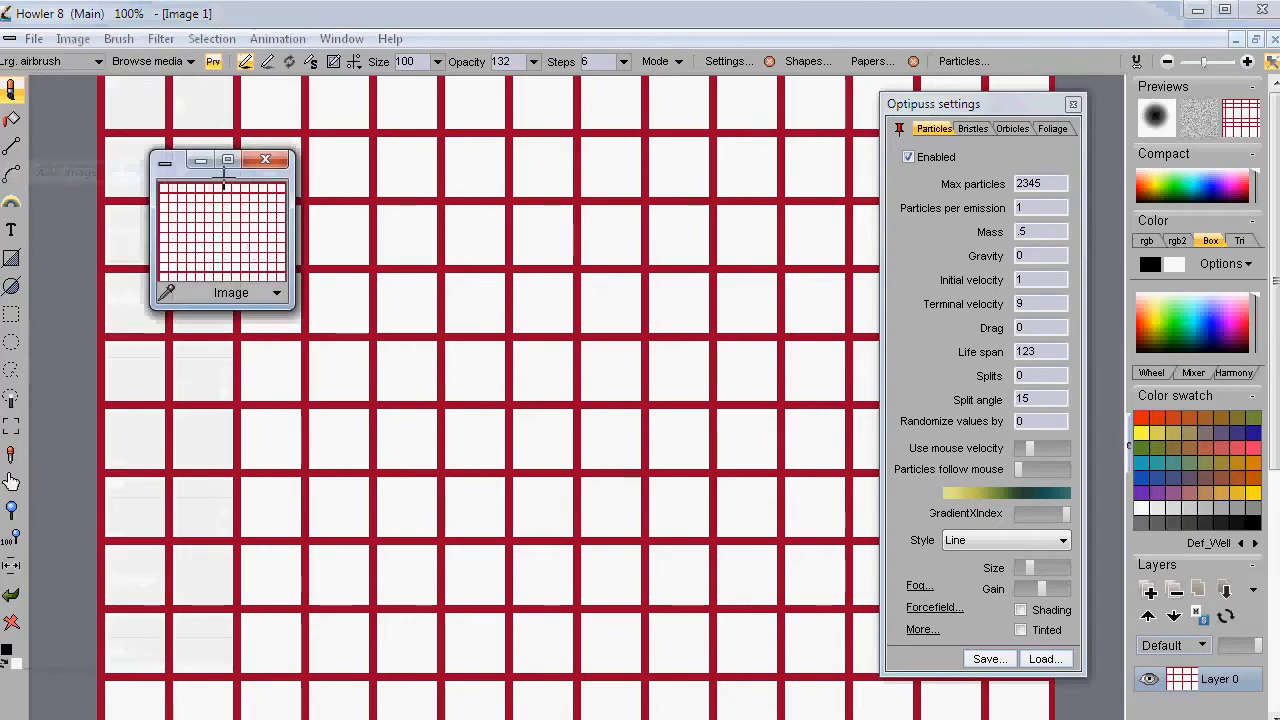
{"action": "left_click_drag", "start_coordinate": [168, 140], "coordinate": [70, 115]}
Paint two more particle strokes over the red grid and undo them
{"action": "mouse_move", "coordinate": [394, 254]}
{"action": "left_mouse_down"}
{"action": "mouse_move", "coordinate": [503, 423]}
{"action": "mouse_move", "coordinate": [571, 306]}
{"action": "mouse_move", "coordinate": [330, 520]}
{"action": "mouse_move", "coordinate": [700, 520]}
{"action": "mouse_move", "coordinate": [590, 390]}
{"action": "mouse_move", "coordinate": [560, 320]}
{"action": "left_mouse_up"}
{"action": "mouse_move", "coordinate": [460, 446]}
{"action": "left_mouse_down"}
{"action": "mouse_move", "coordinate": [350, 520]}
{"action": "mouse_move", "coordinate": [640, 400]}
{"action": "mouse_move", "coordinate": [495, 385]}
{"action": "left_mouse_up"}
{"action": "key", "text": "ctrl+z"}
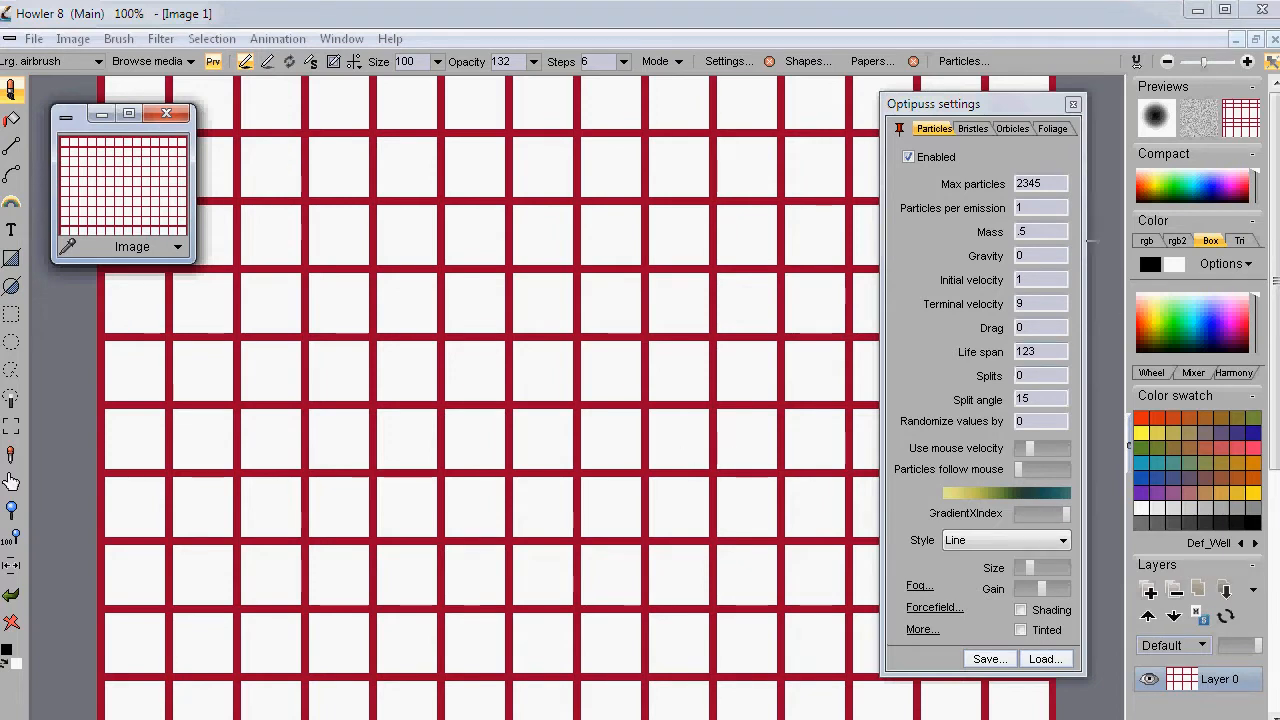
Open the particle ForceField settings and move both settings windows clear of the lower canvas
{"action": "left_click_drag", "start_coordinate": [1000, 104], "coordinate": [1029, 81]}
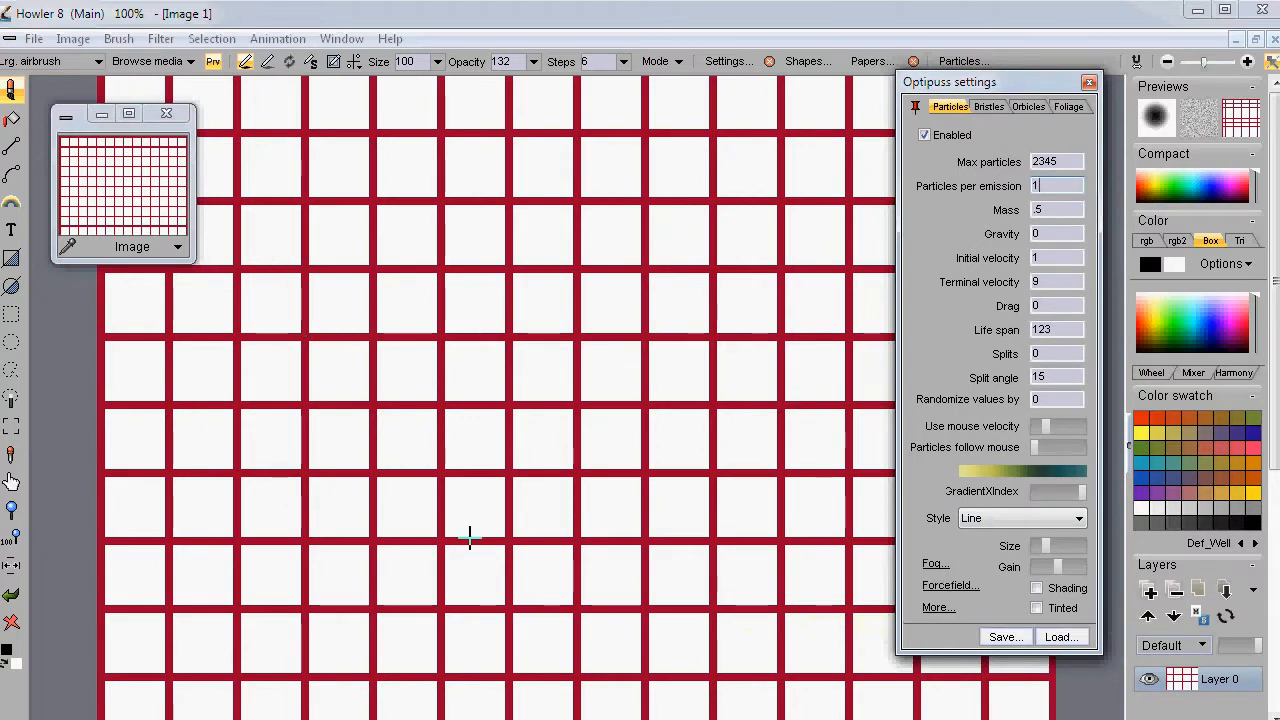
{"action": "left_click", "coordinate": [967, 585]}
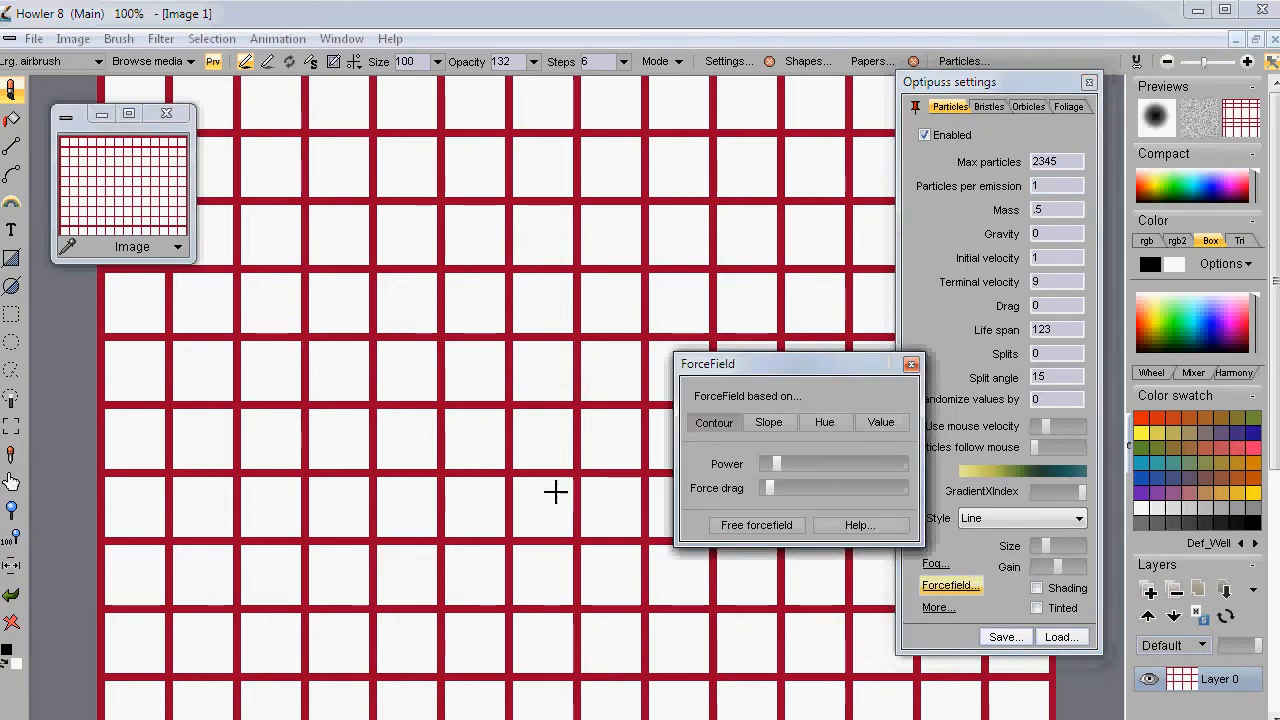
{"action": "left_click_drag", "start_coordinate": [805, 365], "coordinate": [687, 137]}
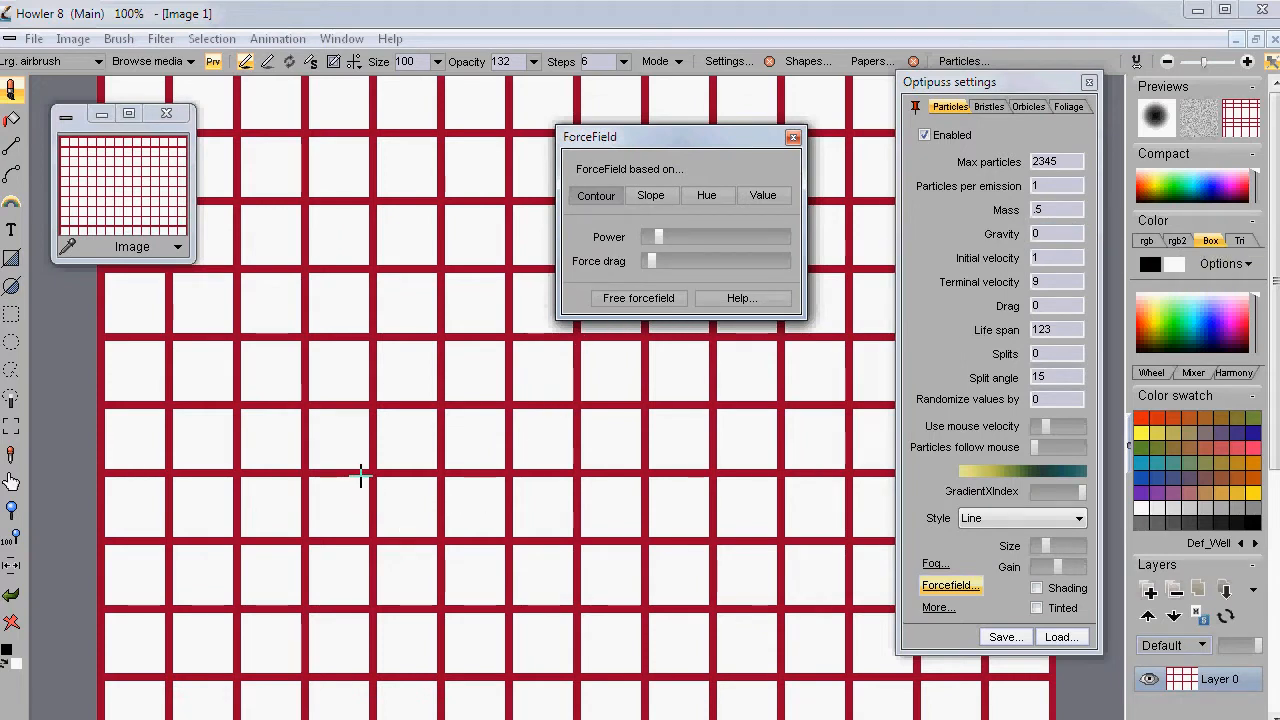
Paint particle strokes over the grid with the Contour force field, and clear the canvas
{"action": "mouse_move", "coordinate": [397, 451]}
{"action": "left_mouse_down"}
{"action": "mouse_move", "coordinate": [429, 429]}
{"action": "mouse_move", "coordinate": [480, 429]}
{"action": "mouse_move", "coordinate": [522, 463]}
{"action": "mouse_move", "coordinate": [610, 440]}
{"action": "mouse_move", "coordinate": [689, 491]}
{"action": "mouse_move", "coordinate": [797, 606]}
{"action": "mouse_move", "coordinate": [829, 571]}
{"action": "mouse_move", "coordinate": [540, 571]}
{"action": "mouse_move", "coordinate": [337, 514]}
{"action": "mouse_move", "coordinate": [355, 362]}
{"action": "mouse_move", "coordinate": [200, 290]}
{"action": "mouse_move", "coordinate": [323, 251]}
{"action": "mouse_move", "coordinate": [371, 214]}
{"action": "mouse_move", "coordinate": [480, 200]}
{"action": "left_mouse_up"}
{"action": "mouse_move", "coordinate": [491, 340]}
{"action": "left_mouse_down"}
{"action": "mouse_move", "coordinate": [545, 518]}
{"action": "mouse_move", "coordinate": [643, 540]}
{"action": "left_mouse_up"}
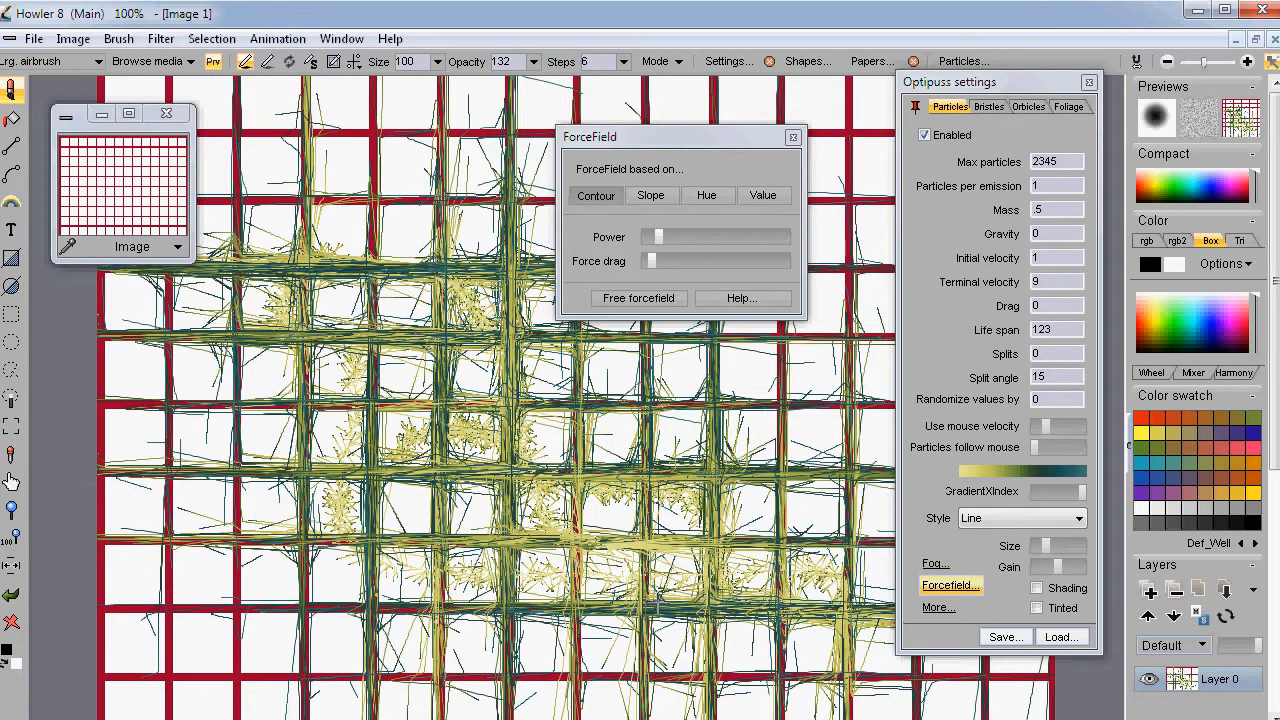
{"action": "left_click", "coordinate": [12, 621]}
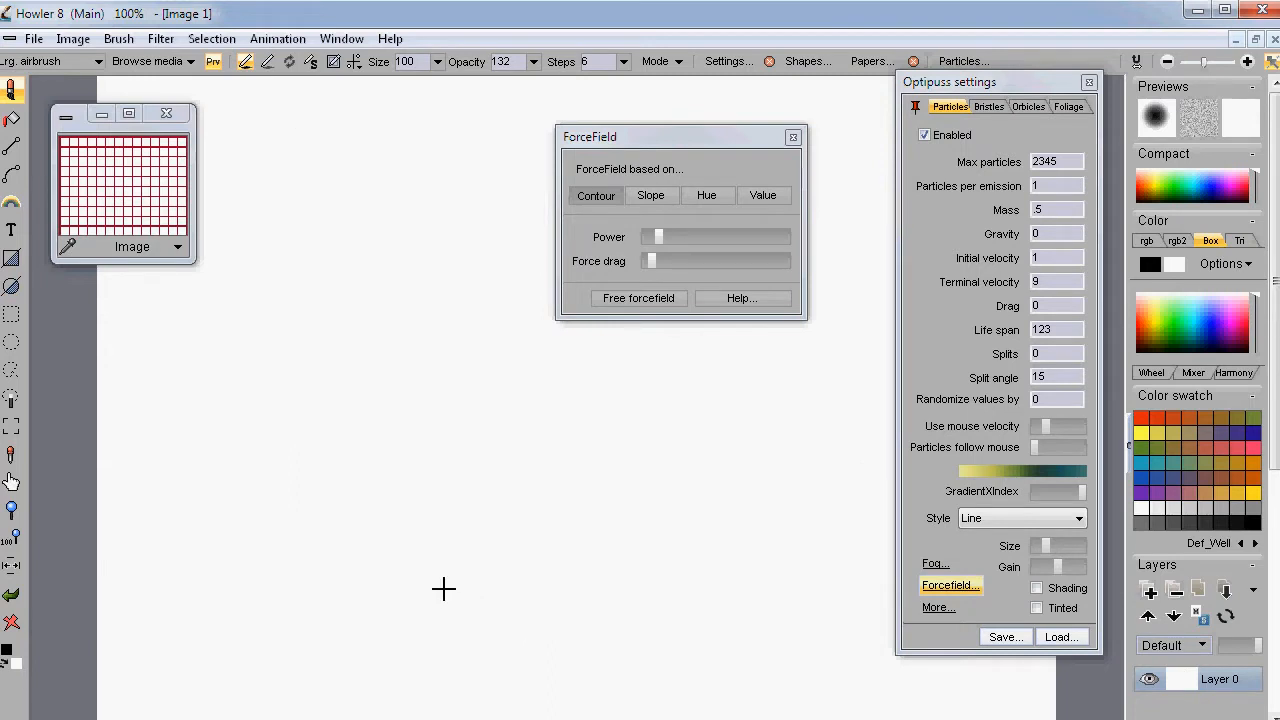
Paint force-field-guided strokes on the blank canvas, examine them up close, and undo back to the red grid
{"action": "mouse_move", "coordinate": [323, 523]}
{"action": "left_mouse_down"}
{"action": "mouse_move", "coordinate": [277, 471]}
{"action": "mouse_move", "coordinate": [323, 459]}
{"action": "mouse_move", "coordinate": [371, 480]}
{"action": "mouse_move", "coordinate": [469, 445]}
{"action": "mouse_move", "coordinate": [455, 384]}
{"action": "mouse_move", "coordinate": [492, 342]}
{"action": "mouse_move", "coordinate": [531, 400]}
{"action": "mouse_move", "coordinate": [684, 502]}
{"action": "mouse_move", "coordinate": [720, 566]}
{"action": "left_mouse_up"}
{"action": "left_click_drag", "start_coordinate": [652, 127], "coordinate": [978, 220]}
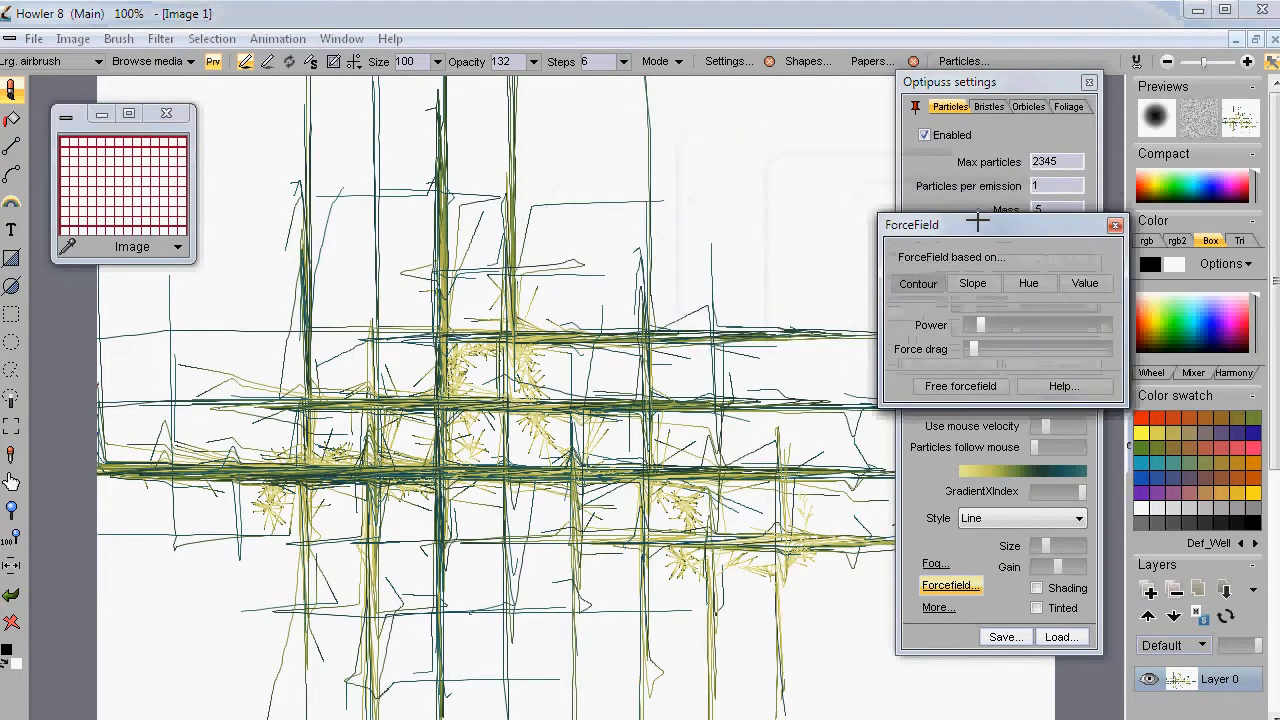
{"action": "mouse_move", "coordinate": [700, 186]}
{"action": "left_mouse_down"}
{"action": "mouse_move", "coordinate": [466, 249]}
{"action": "mouse_move", "coordinate": [267, 340]}
{"action": "mouse_move", "coordinate": [528, 543]}
{"action": "mouse_move", "coordinate": [720, 560]}
{"action": "mouse_move", "coordinate": [620, 250]}
{"action": "mouse_move", "coordinate": [517, 393]}
{"action": "left_mouse_up"}
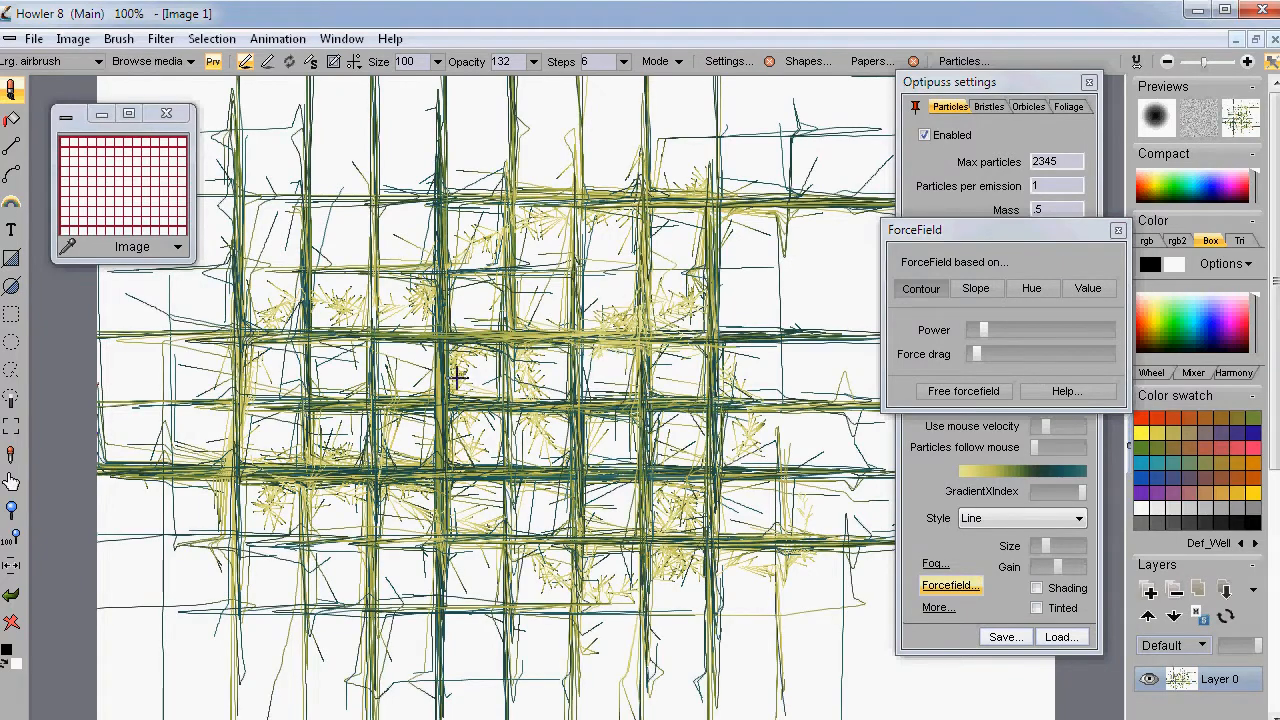
{"action": "scroll", "coordinate": [457, 377], "scroll_direction": "up", "scroll_amount": 3}
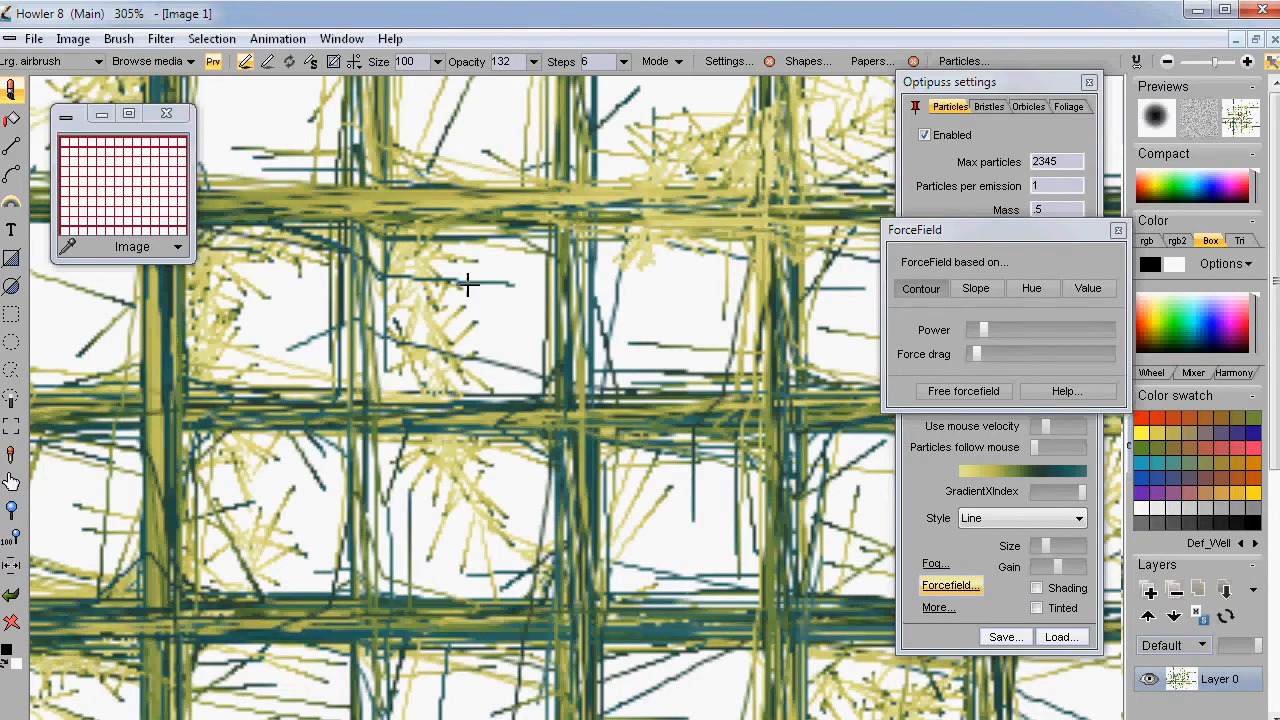
{"action": "scroll", "coordinate": [536, 328], "scroll_direction": "down", "scroll_amount": 3}
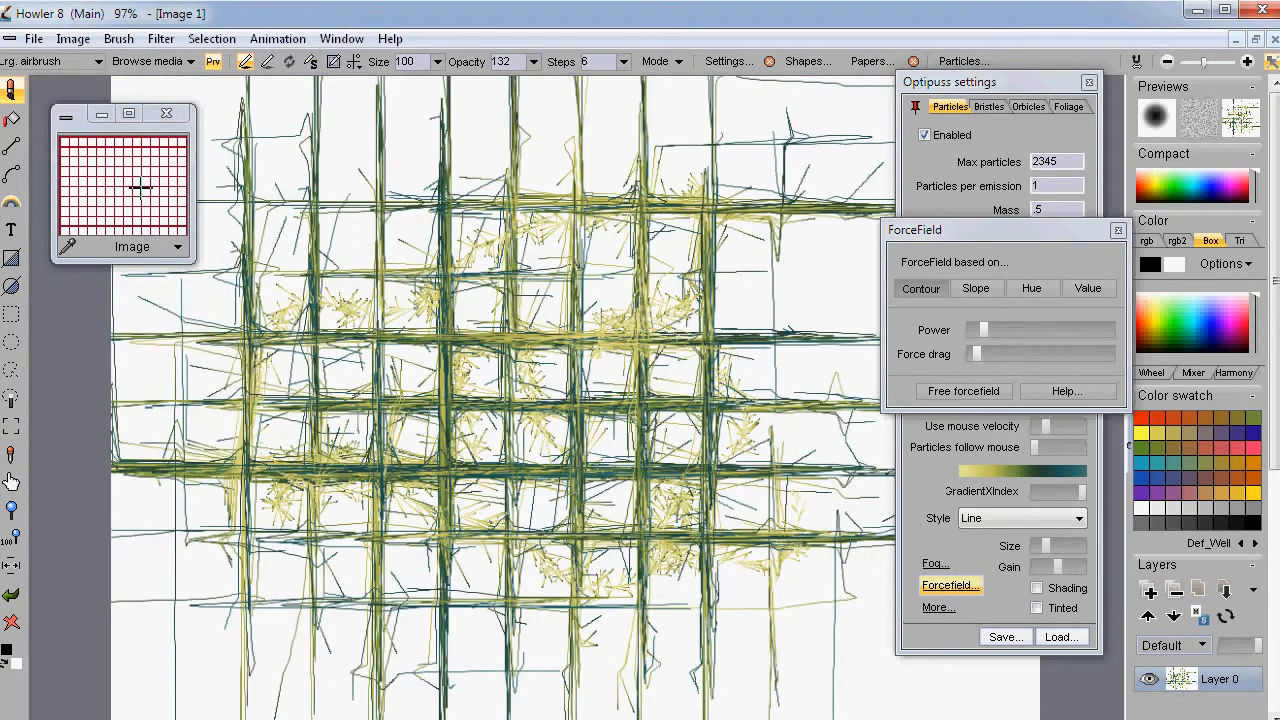
{"action": "key", "text": "ctrl+z"}
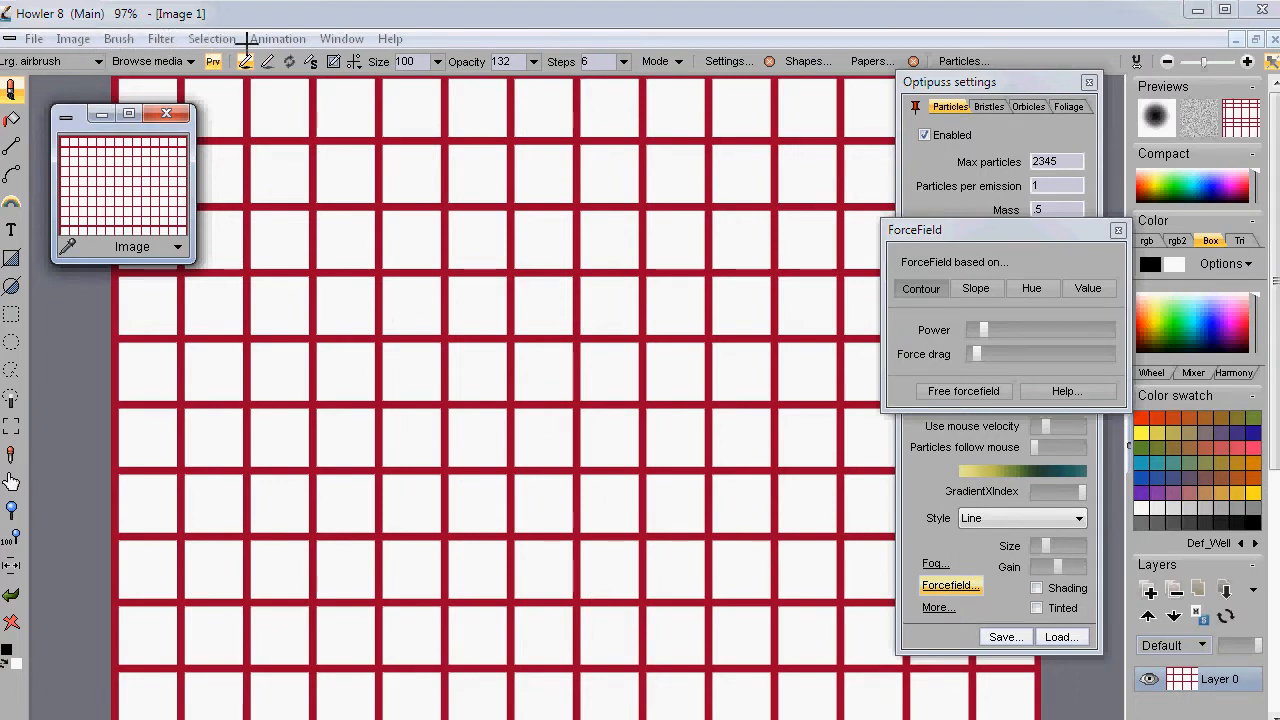
Copy the grid image to the swap buffer, and copy the swap buffer to alpha
{"action": "left_click", "coordinate": [72, 38]}
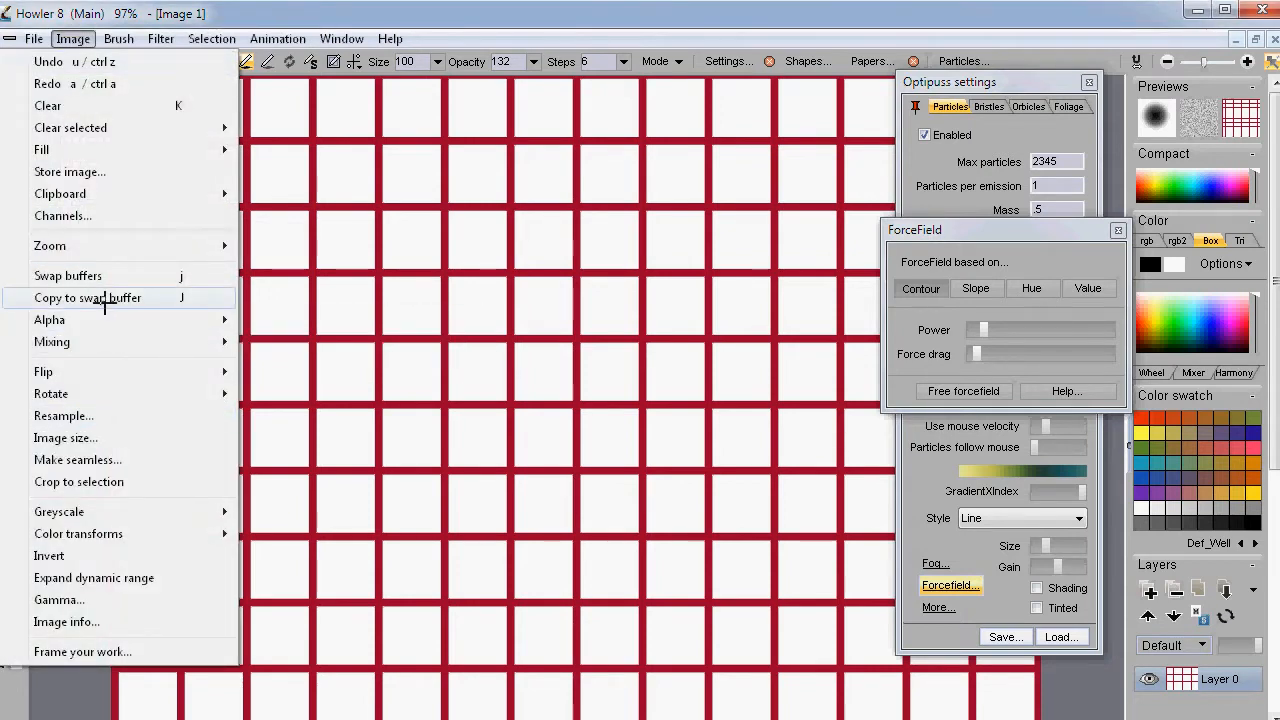
{"action": "left_click", "coordinate": [85, 298]}
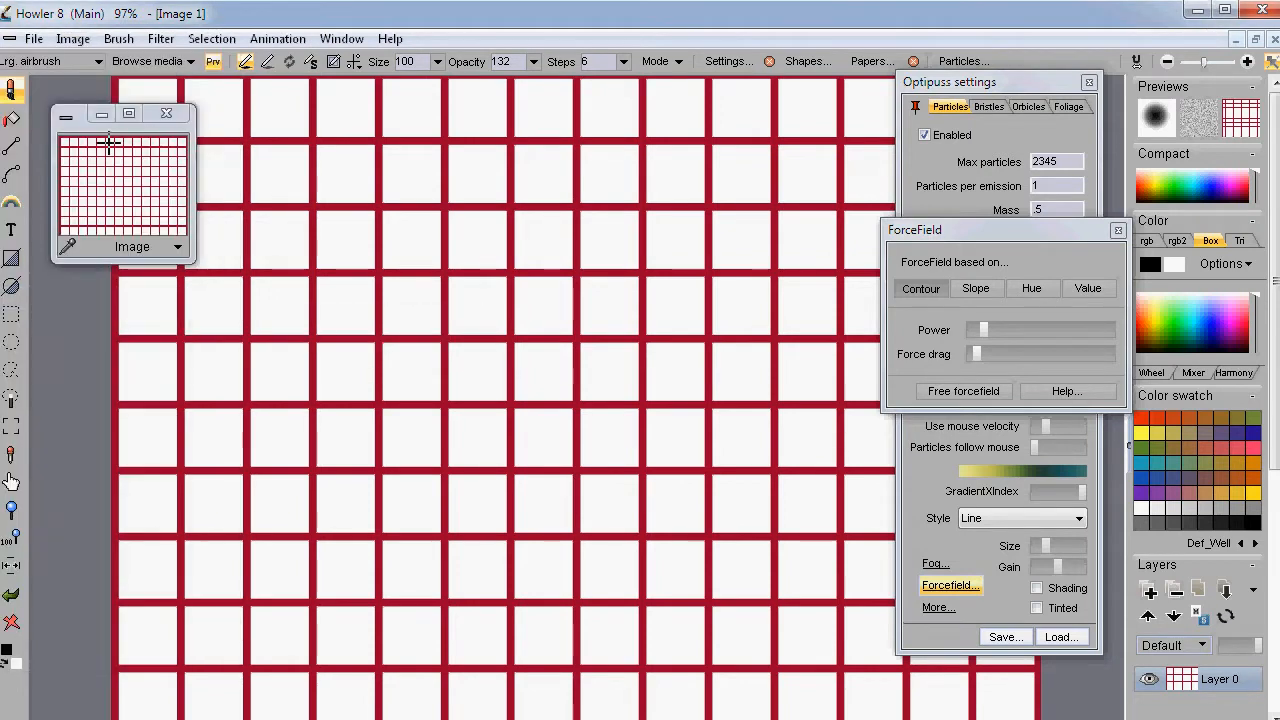
{"action": "left_click", "coordinate": [70, 38]}
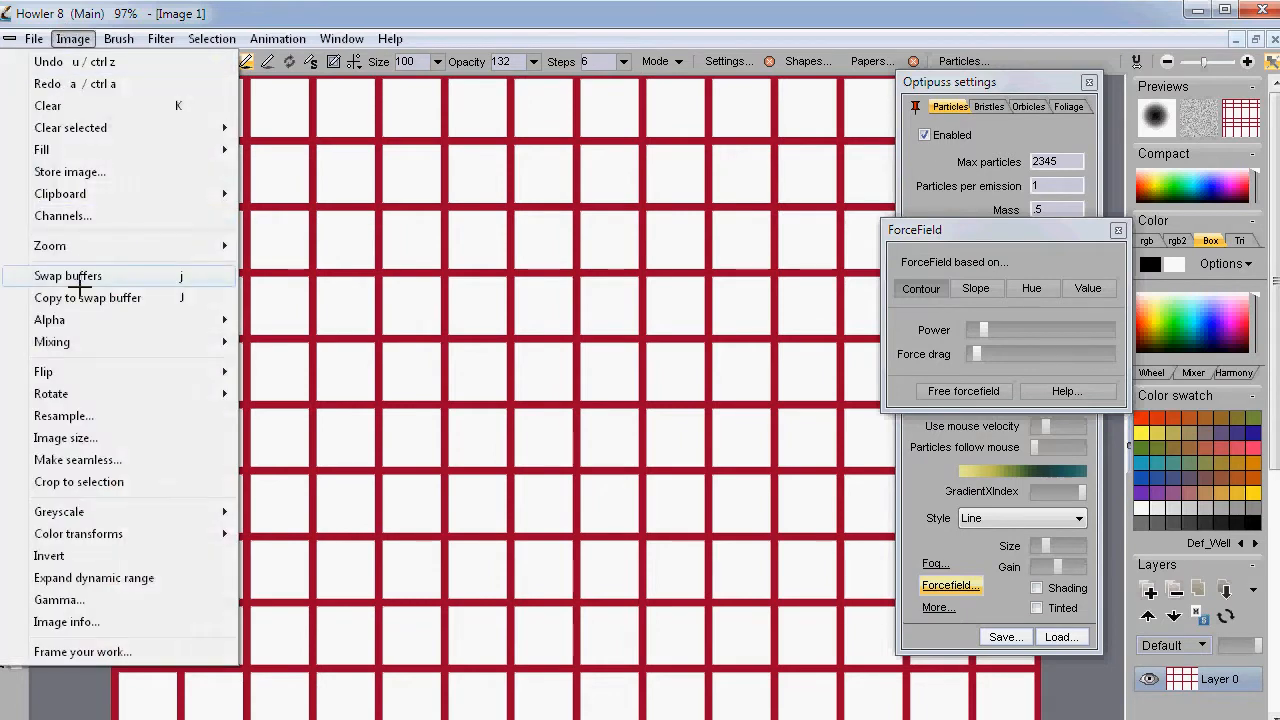
{"action": "mouse_move", "coordinate": [90, 362]}
{"action": "mouse_move", "coordinate": [78, 318]}
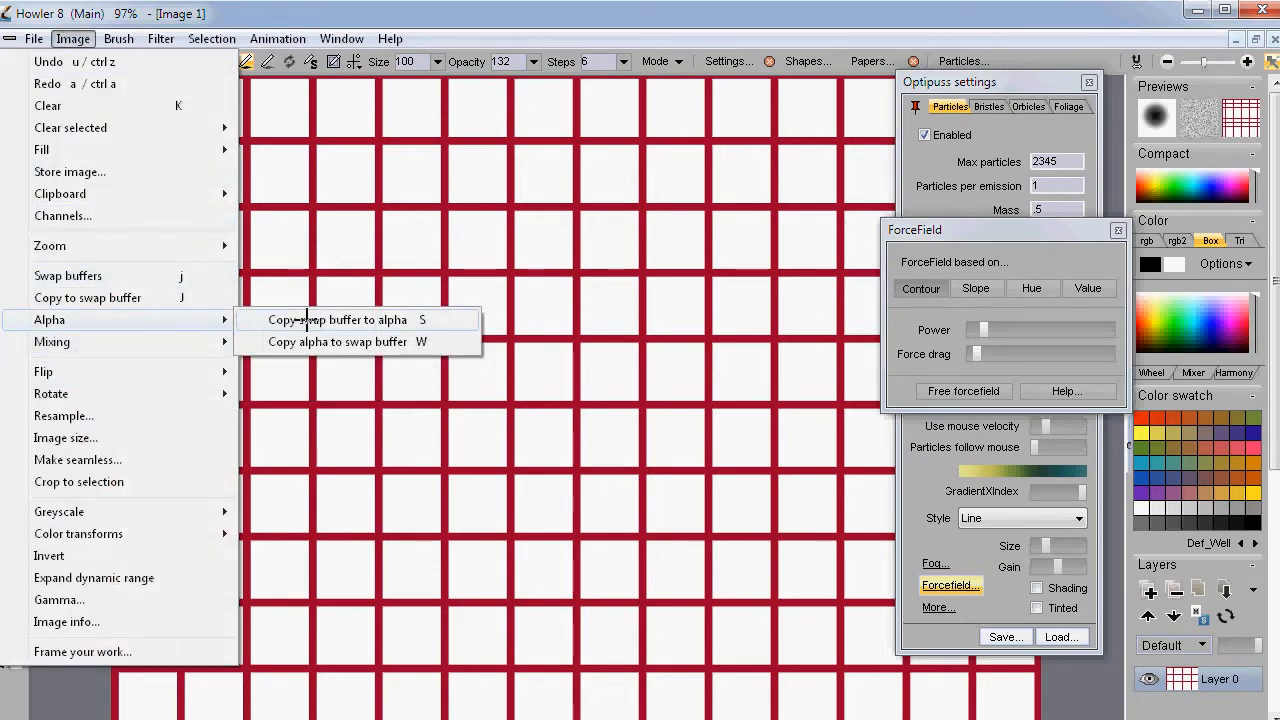
{"action": "left_click", "coordinate": [344, 319]}
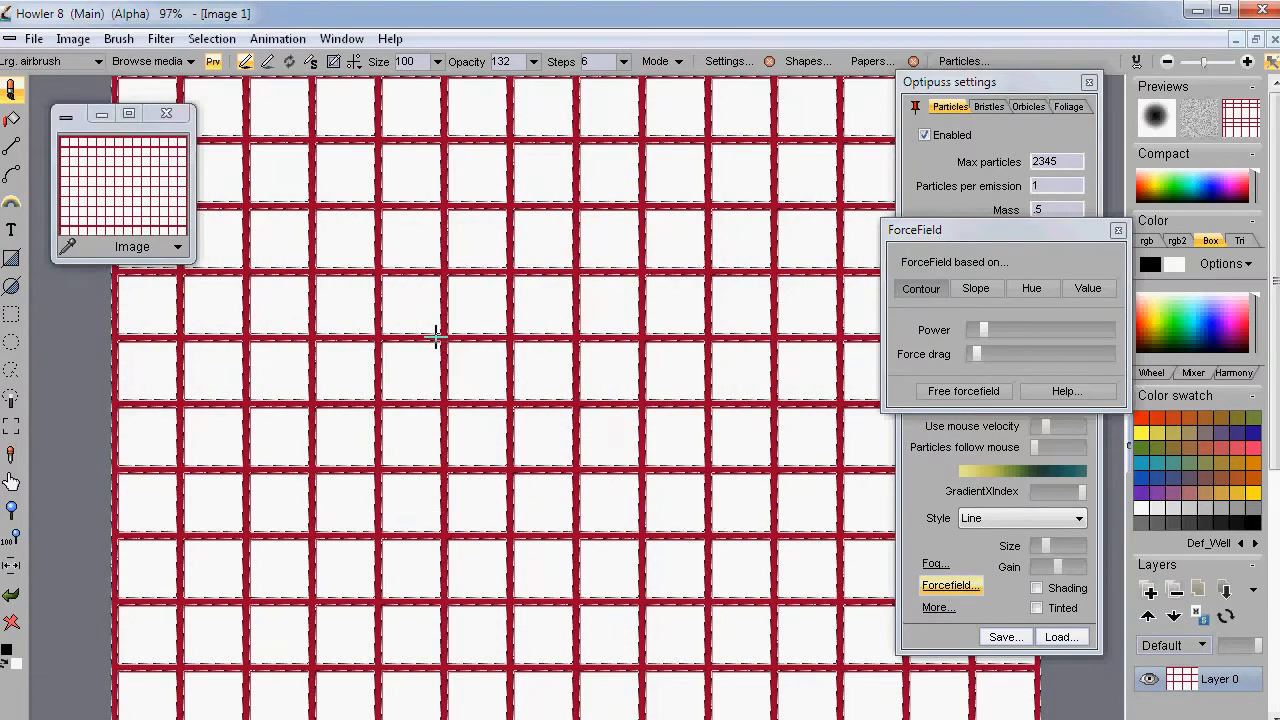
Paint particle strokes over the grid with the alpha active and examine them up close along the grid lines
{"action": "scroll", "coordinate": [528, 364], "scroll_direction": "up", "scroll_amount": 5}
{"action": "scroll", "coordinate": [526, 425], "scroll_direction": "down", "scroll_amount": 8}
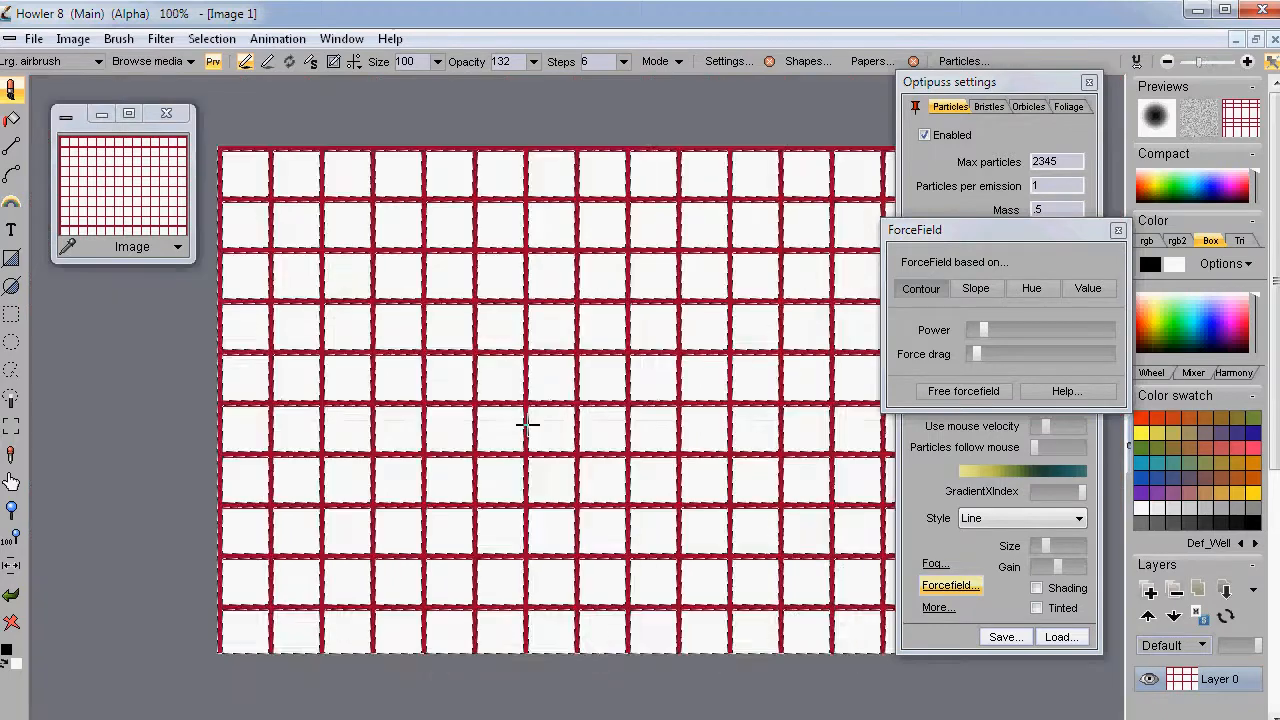
{"action": "scroll", "coordinate": [526, 425], "scroll_direction": "up", "scroll_amount": 3}
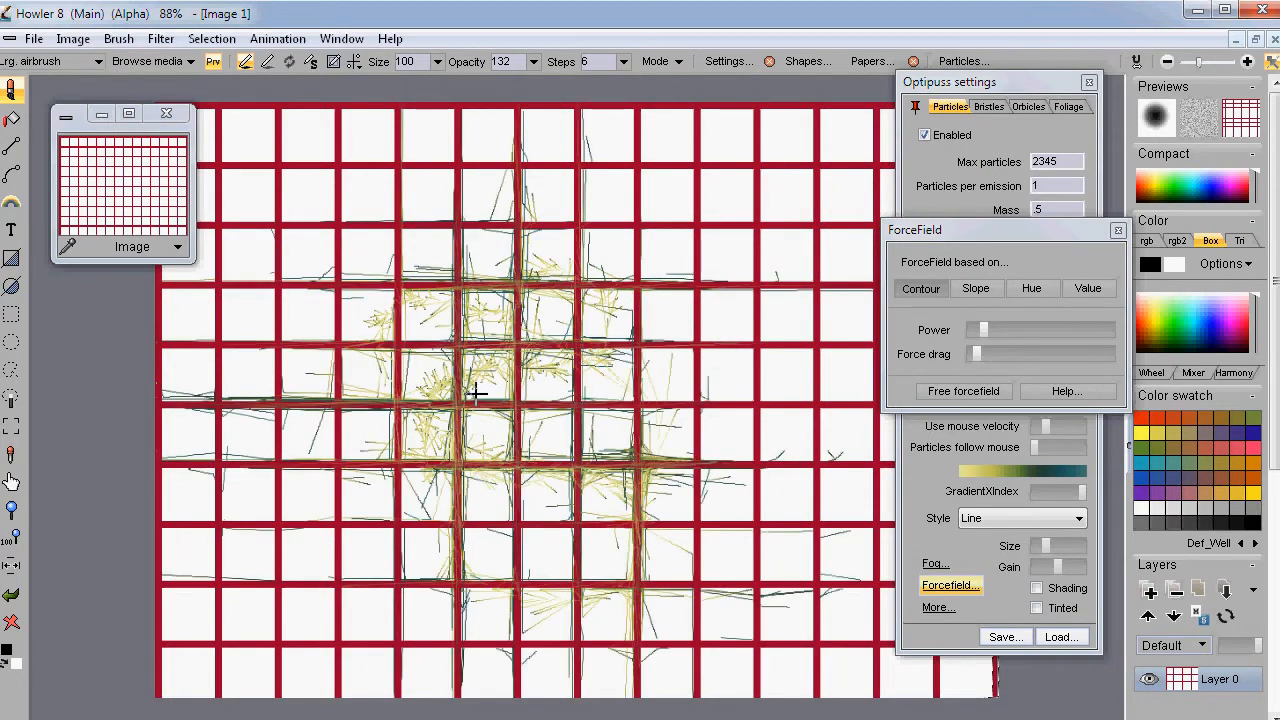
{"action": "scroll", "coordinate": [530, 425], "scroll_direction": "up", "scroll_amount": 3}
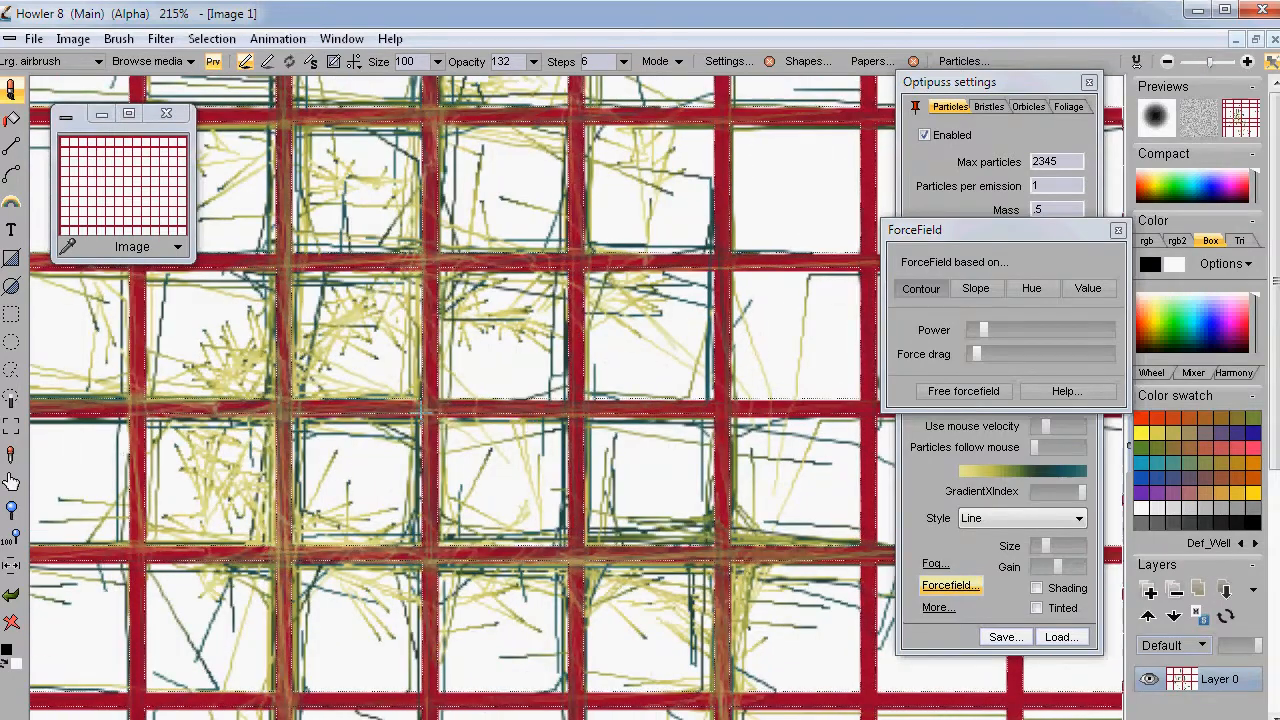
{"action": "scroll", "coordinate": [535, 397], "scroll_direction": "down", "scroll_amount": 3}
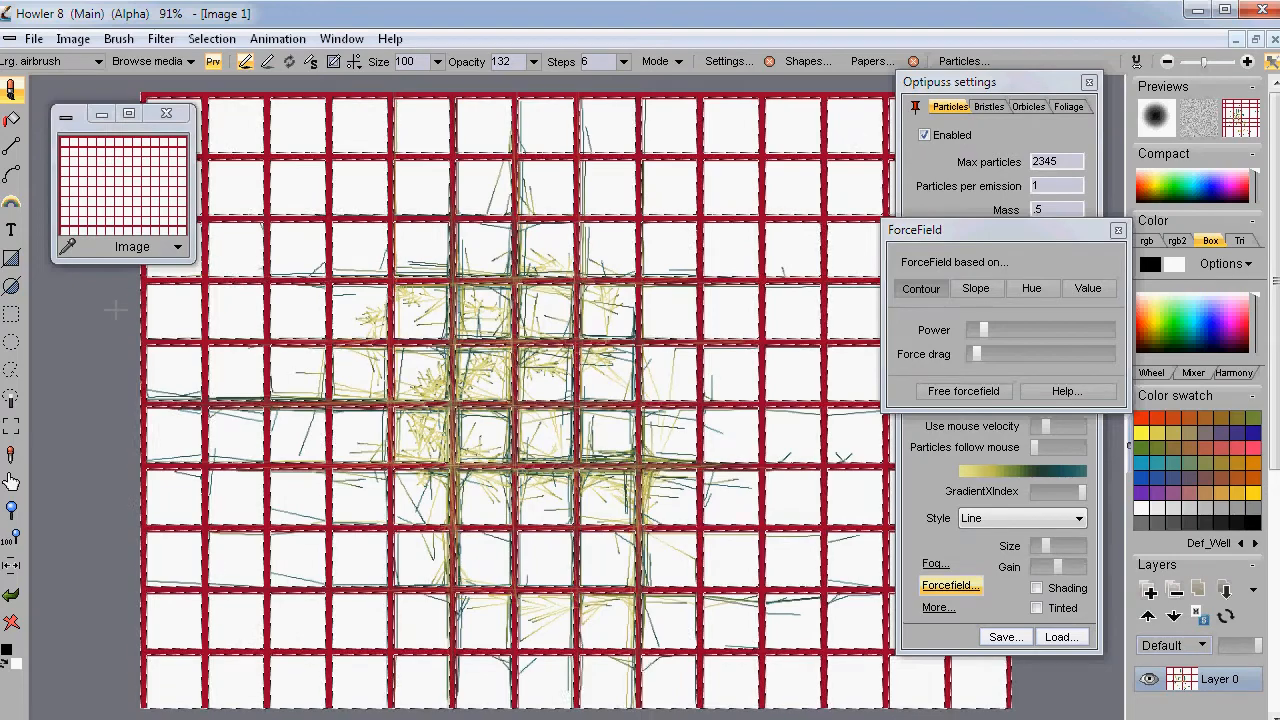
Undo the particle strokes on the grid and invert the alpha
{"action": "left_click", "coordinate": [11, 599]}
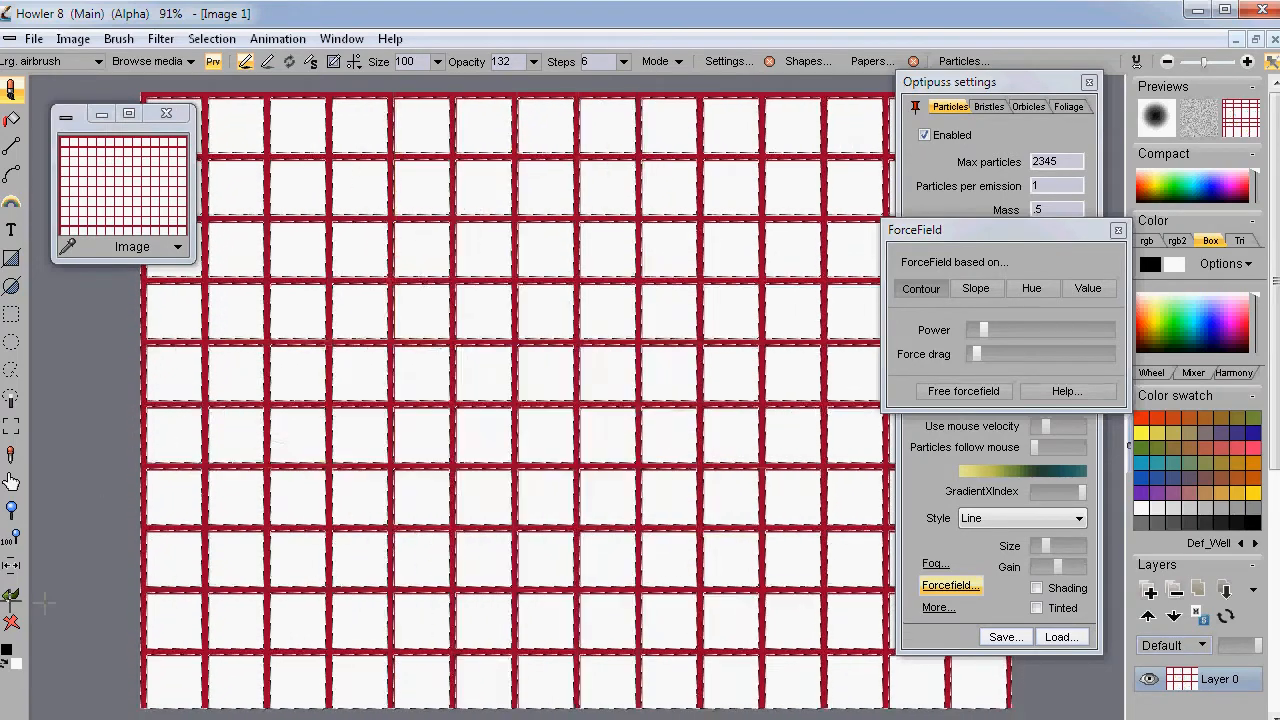
{"action": "left_click", "coordinate": [210, 36]}
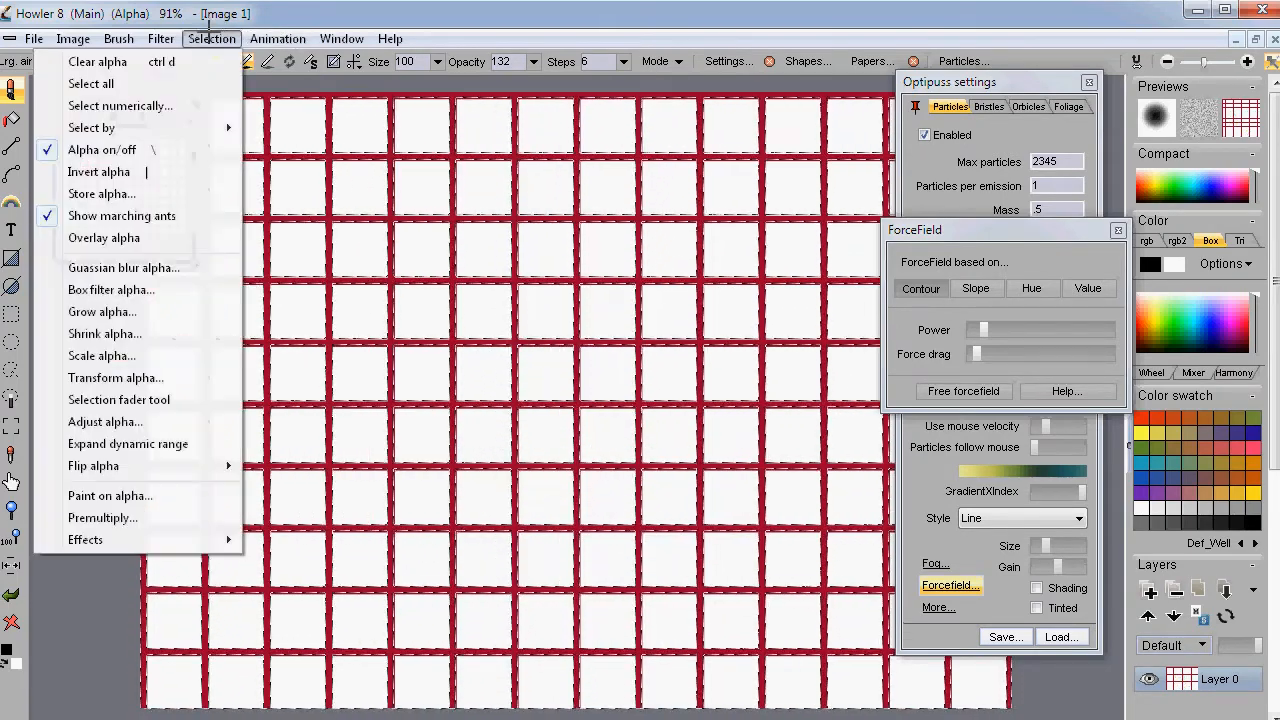
{"action": "left_click", "coordinate": [134, 171]}
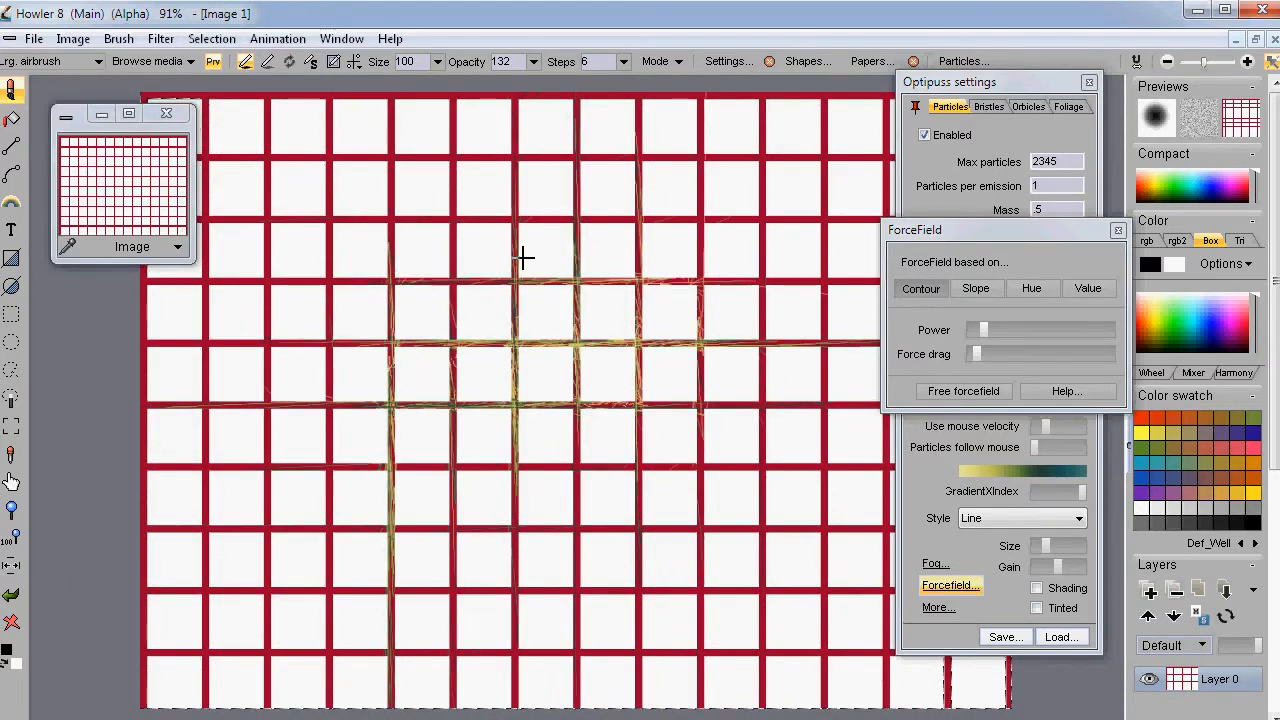
Paint particle strokes over the grid with the inverted alpha, examine them up close, and undo them
{"action": "left_click_drag", "start_coordinate": [460, 353], "coordinate": [545, 391]}
{"action": "scroll", "coordinate": [545, 391], "scroll_direction": "up", "scroll_amount": 7}
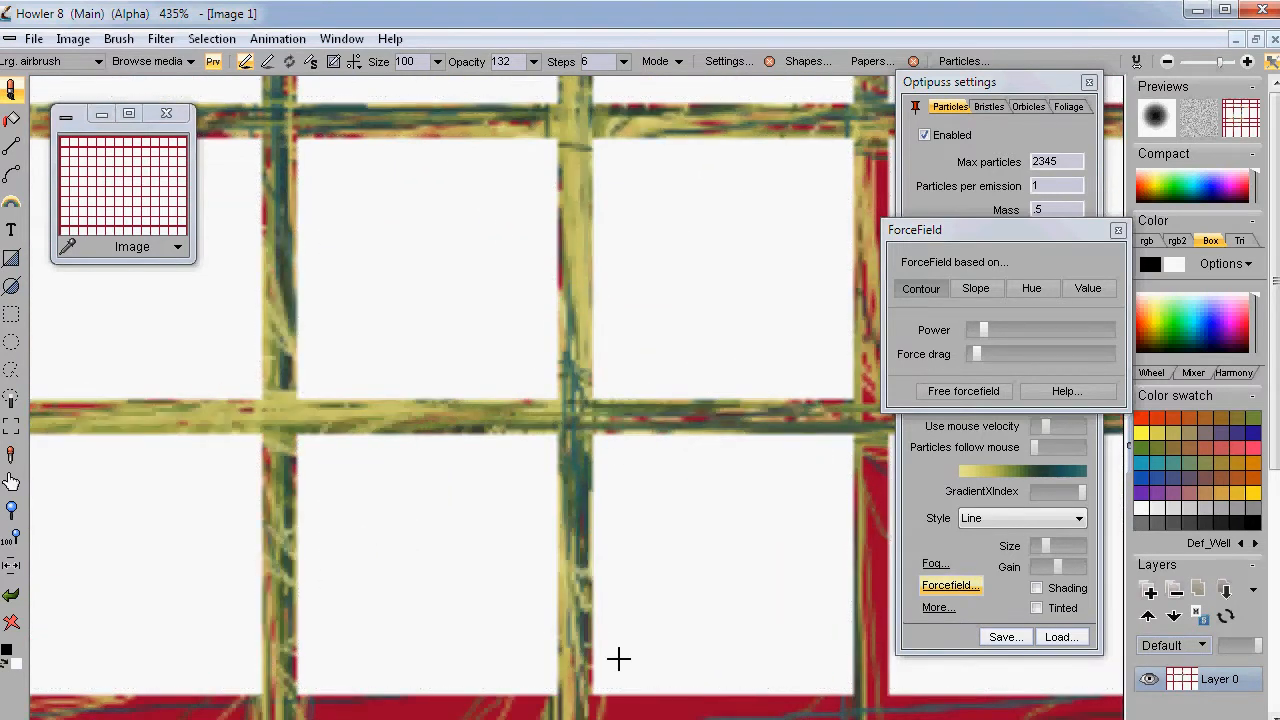
{"action": "mouse_move", "coordinate": [291, 118]}
{"action": "left_mouse_down"}
{"action": "mouse_move", "coordinate": [539, 187]}
{"action": "mouse_move", "coordinate": [560, 228]}
{"action": "left_mouse_up"}
{"action": "scroll", "coordinate": [560, 228], "scroll_direction": "down", "scroll_amount": 5}
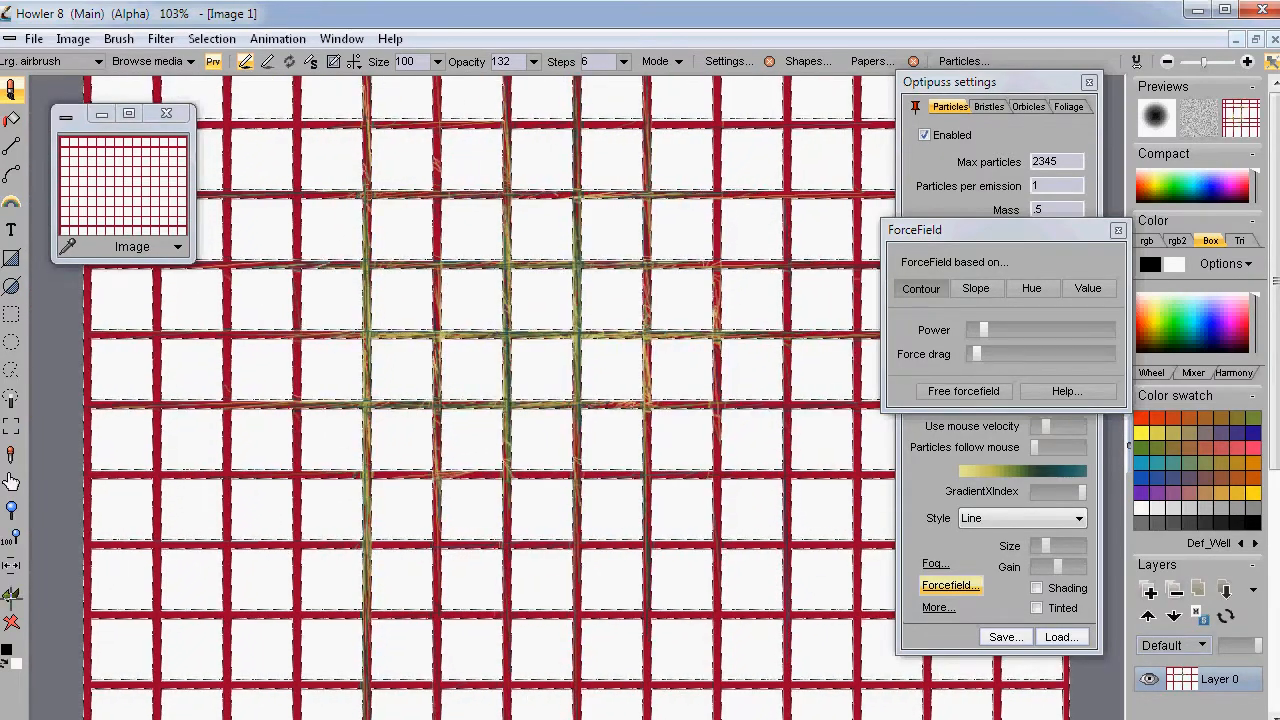
{"action": "left_click", "coordinate": [12, 597]}
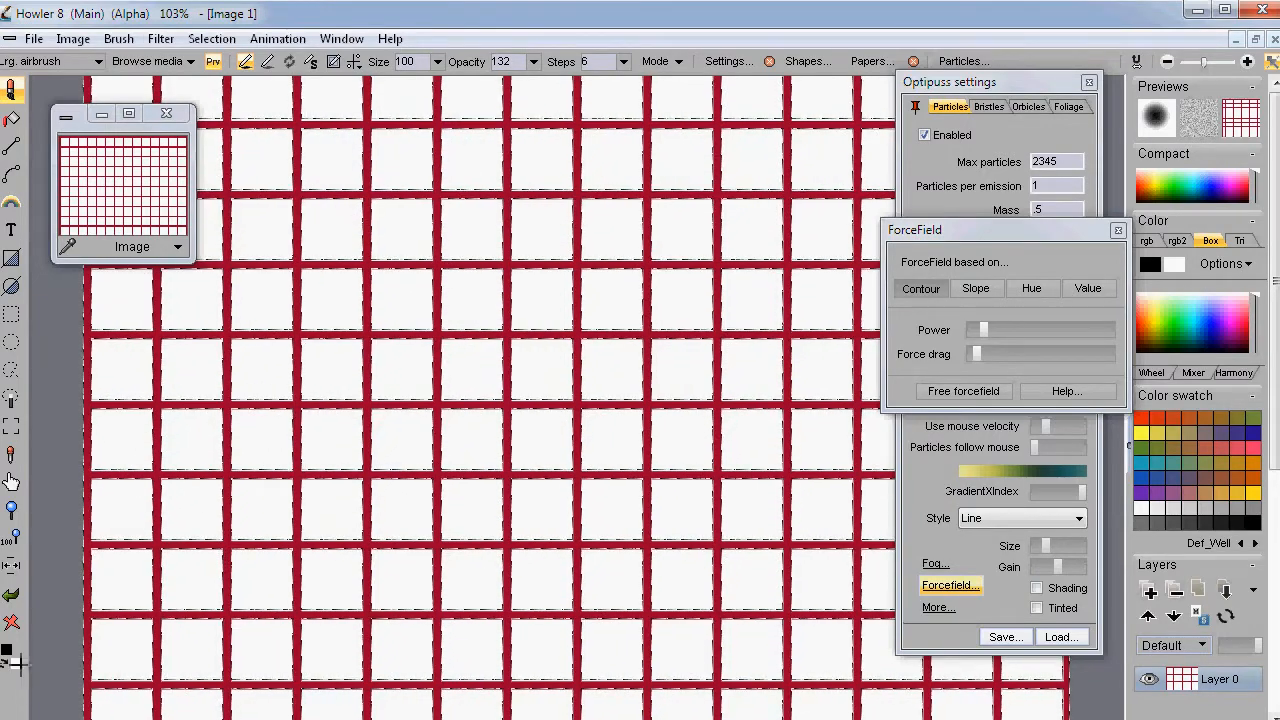
Clear the alpha, open the alpha storage, and load the grid image from the buffer into it
{"action": "left_click", "coordinate": [213, 37]}
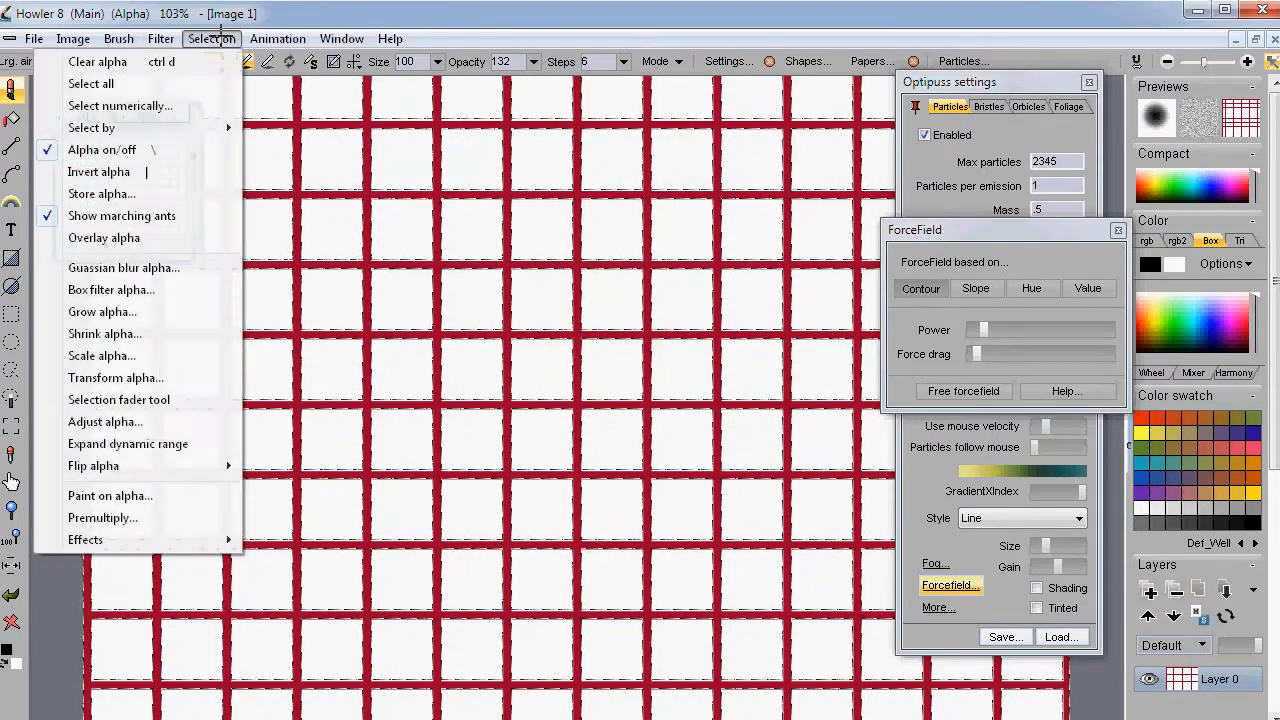
{"action": "left_click", "coordinate": [214, 59]}
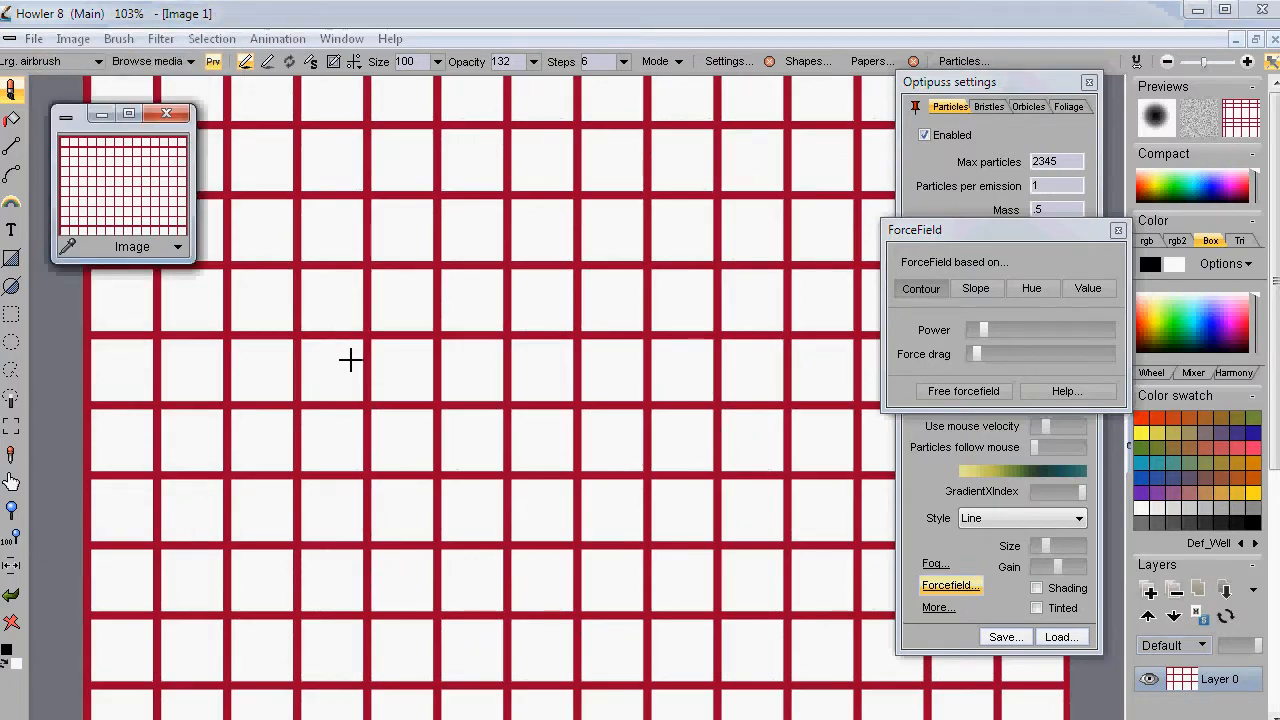
{"action": "left_click", "coordinate": [213, 37]}
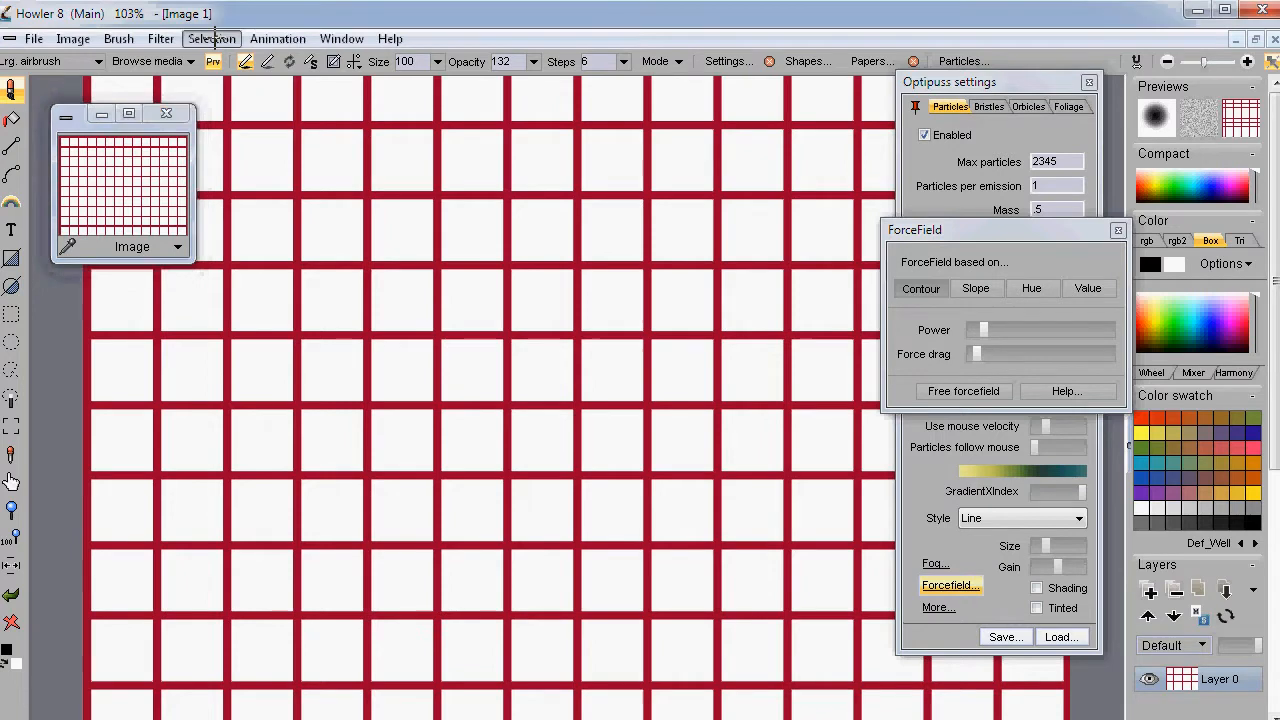
{"action": "left_click", "coordinate": [213, 37]}
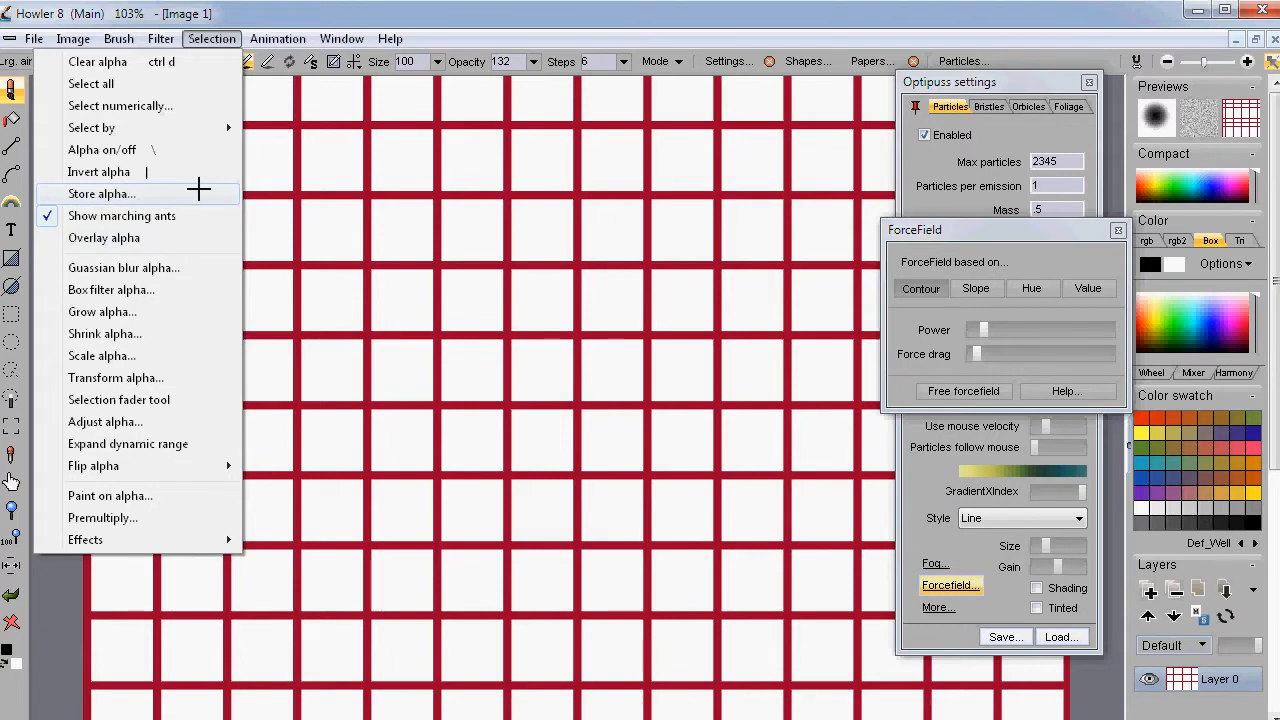
{"action": "left_click", "coordinate": [209, 191]}
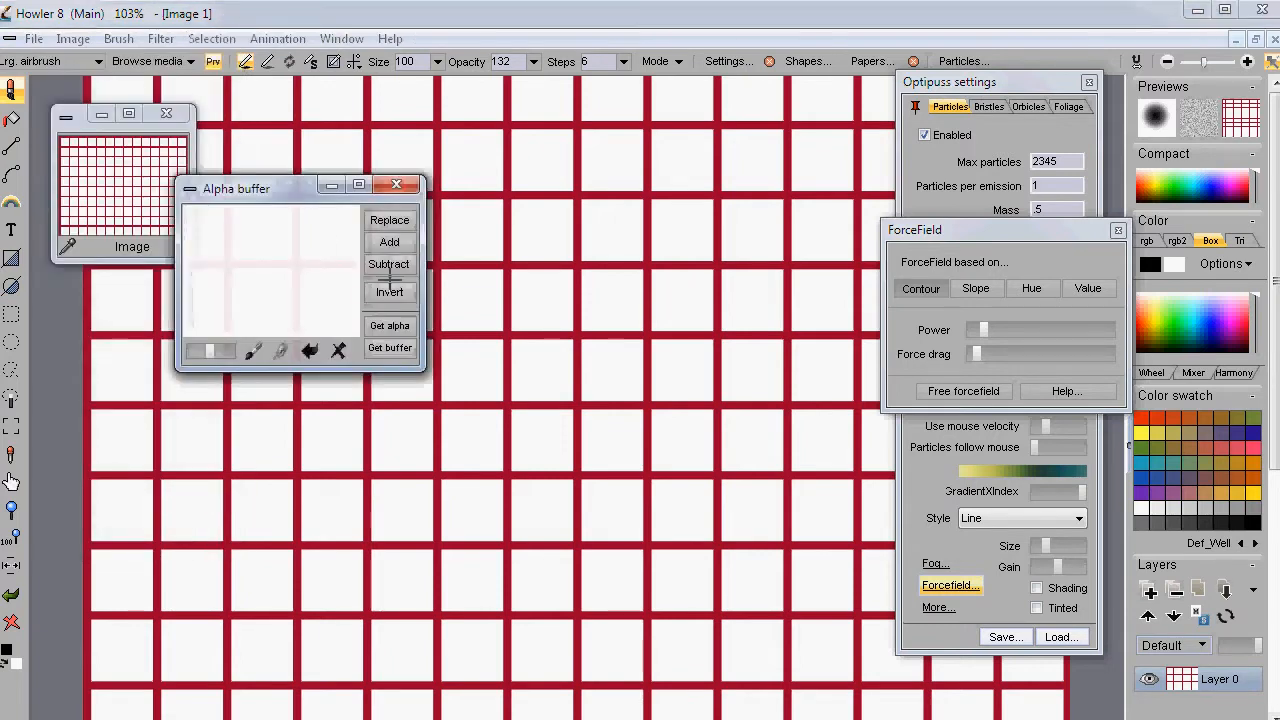
{"action": "left_click_drag", "start_coordinate": [262, 178], "coordinate": [349, 132]}
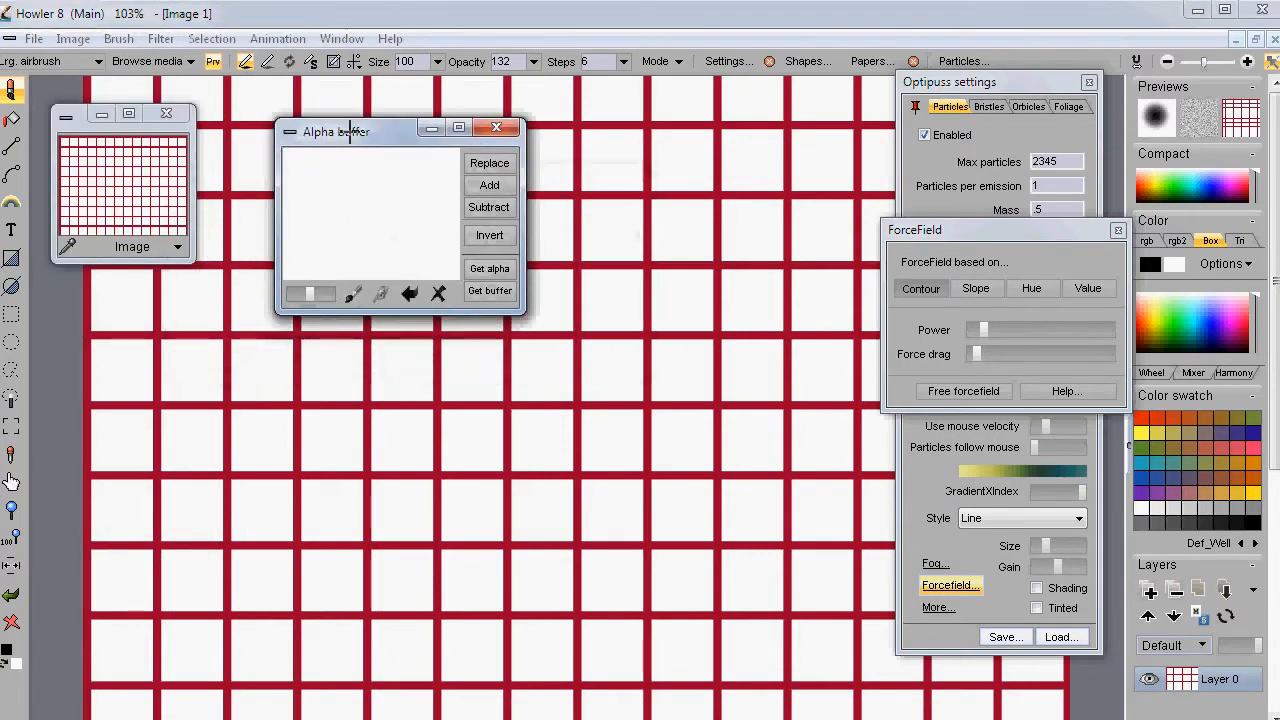
{"action": "left_click", "coordinate": [489, 290]}
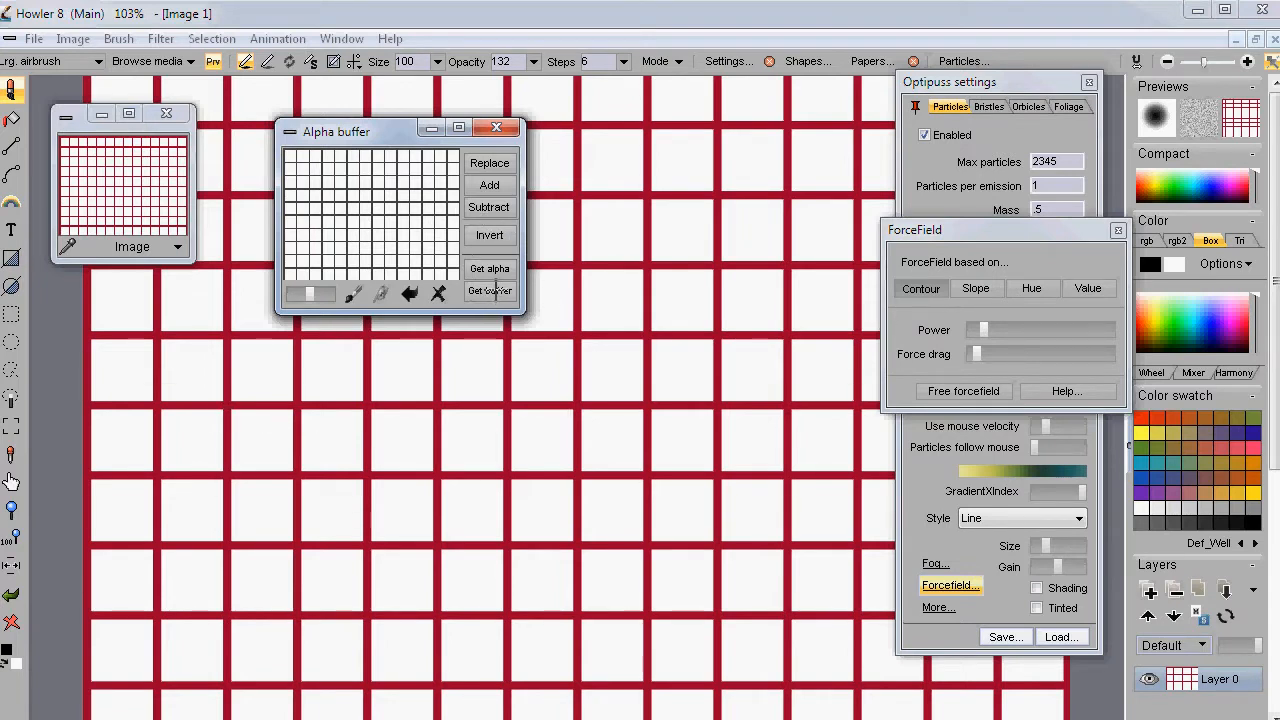
Enlarge the Alpha buffer window, invert the stored grid, and replace the current alpha with it
{"action": "left_click_drag", "start_coordinate": [349, 126], "coordinate": [301, 129]}
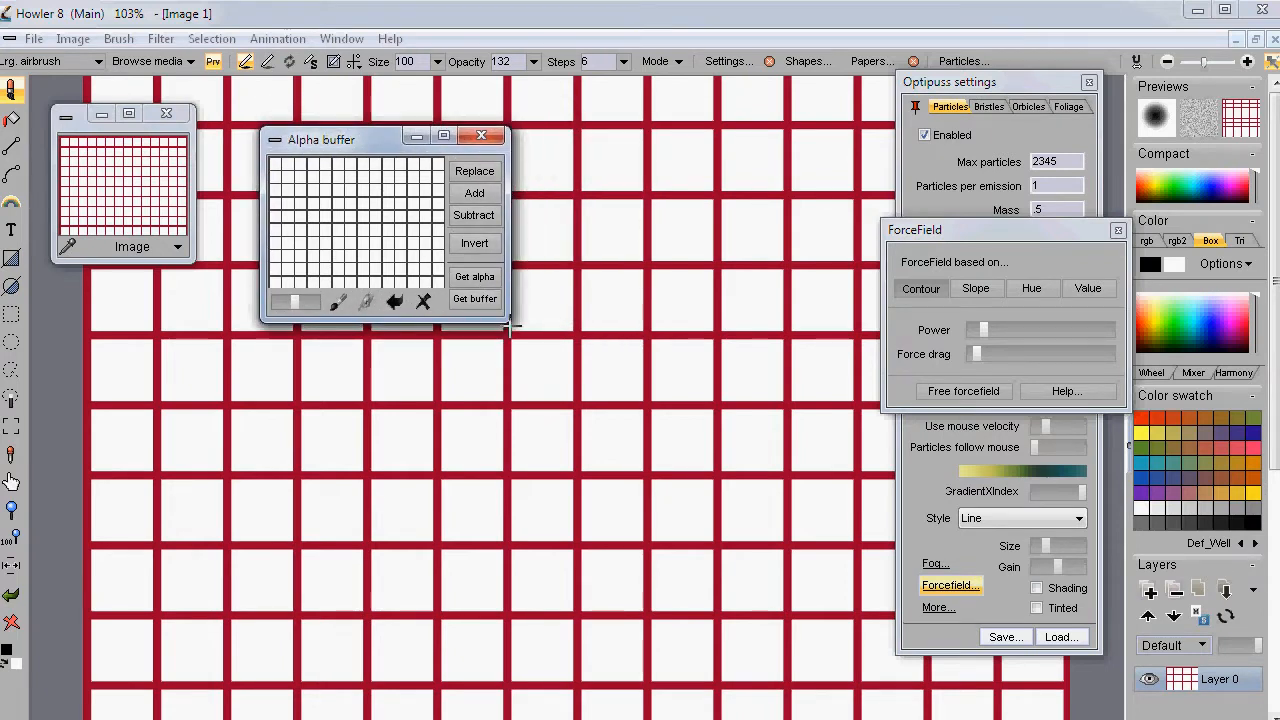
{"action": "left_click_drag", "start_coordinate": [510, 323], "coordinate": [635, 408]}
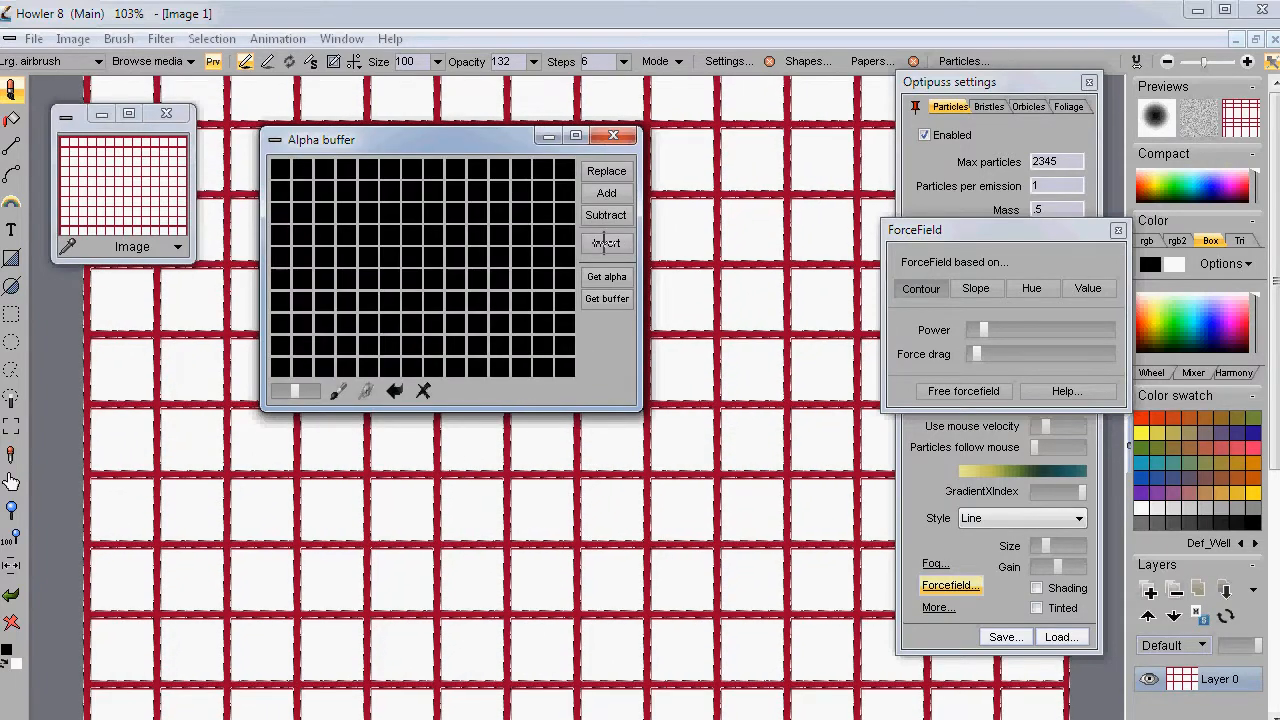
{"action": "left_click", "coordinate": [607, 171]}
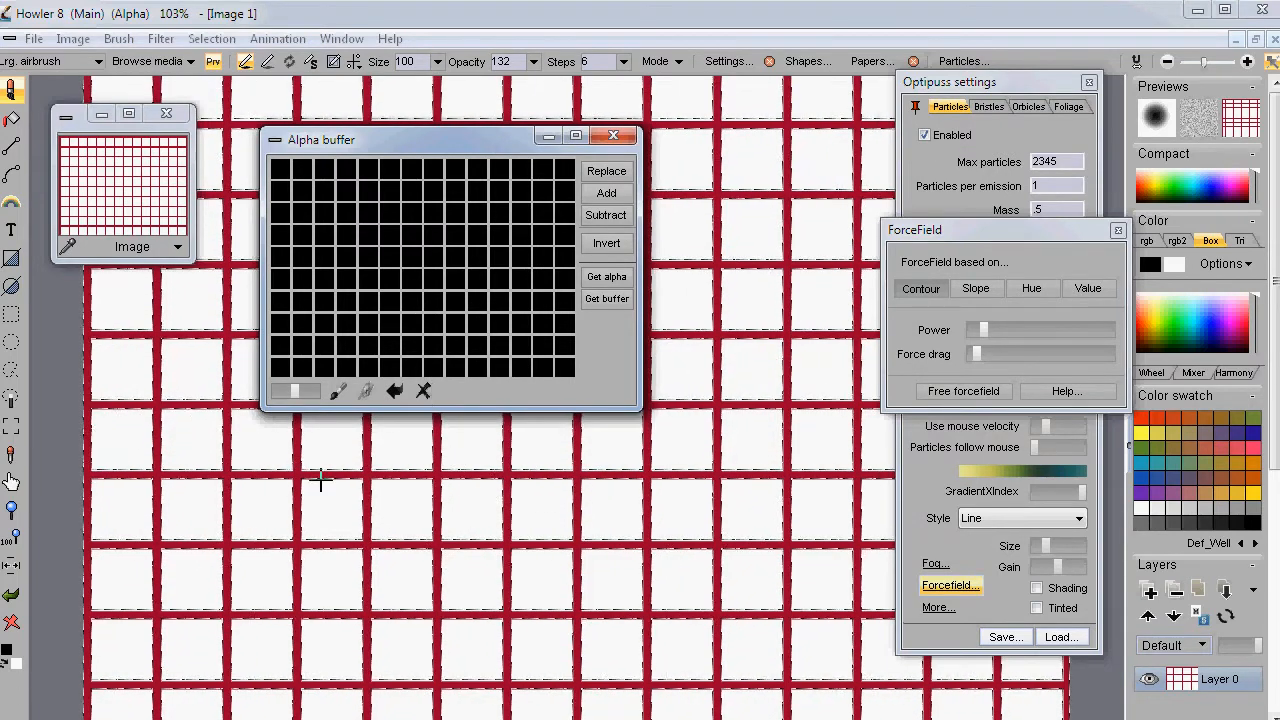
Reposition the Alpha buffer window and enlarge it further to examine the brightness of the stored grid lines
{"action": "left_click_drag", "start_coordinate": [548, 155], "coordinate": [1105, 590]}
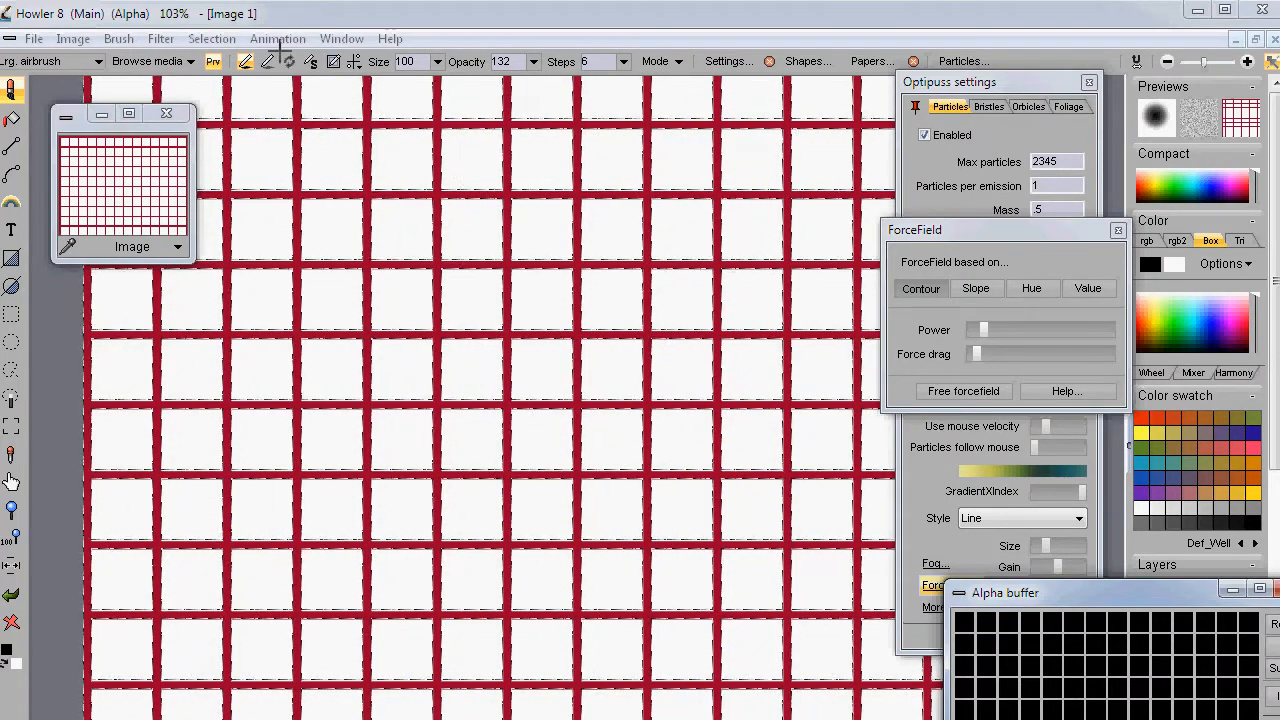
{"action": "left_click", "coordinate": [204, 38]}
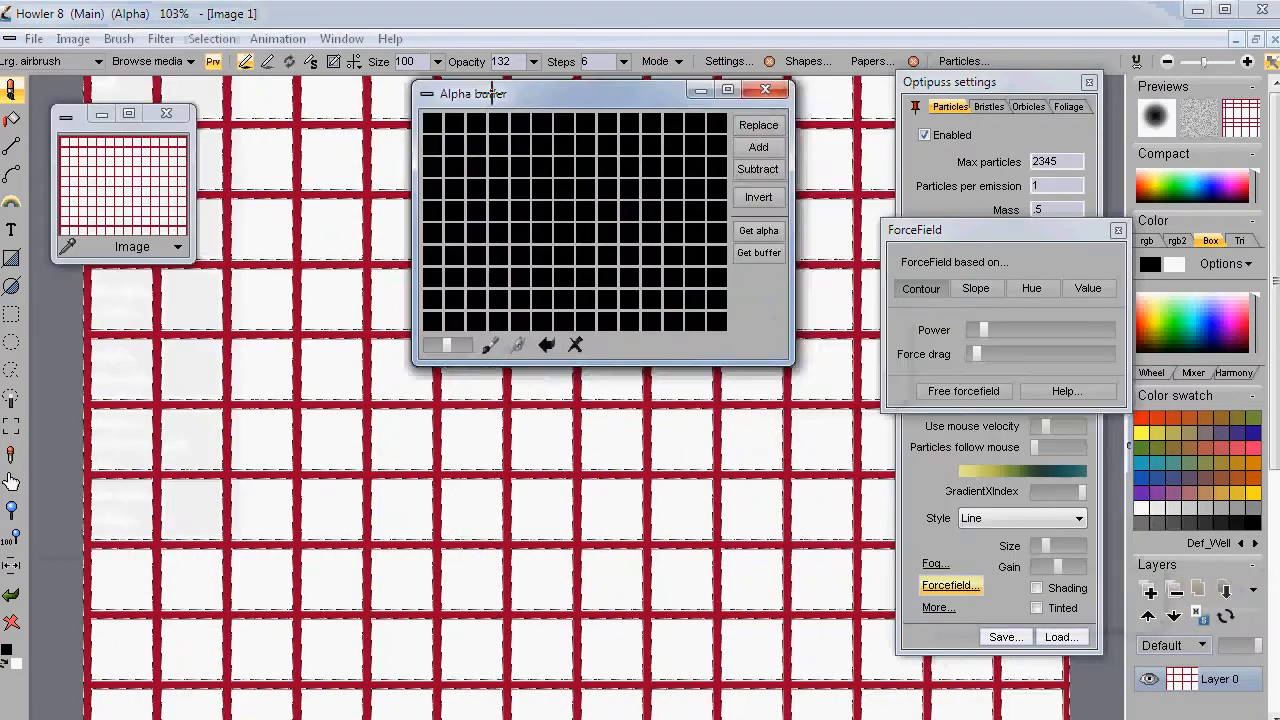
{"action": "left_click_drag", "start_coordinate": [480, 89], "coordinate": [317, 105]}
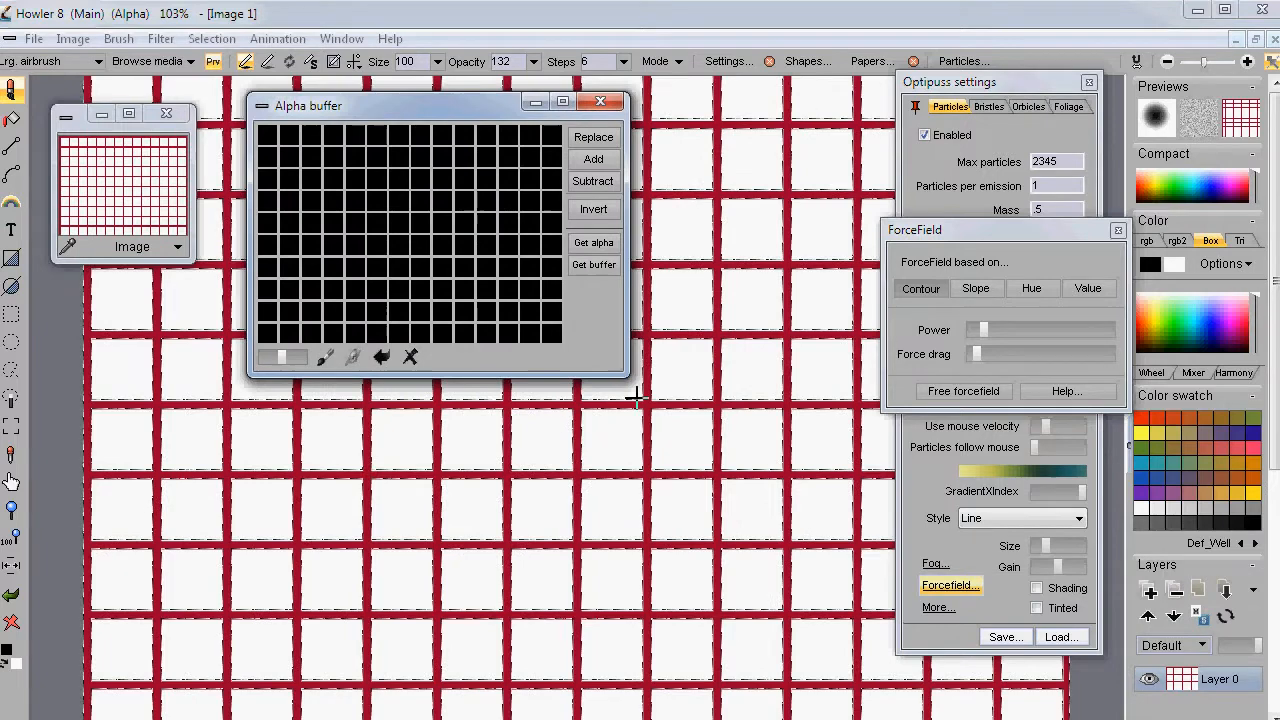
{"action": "left_click_drag", "start_coordinate": [629, 376], "coordinate": [996, 624]}
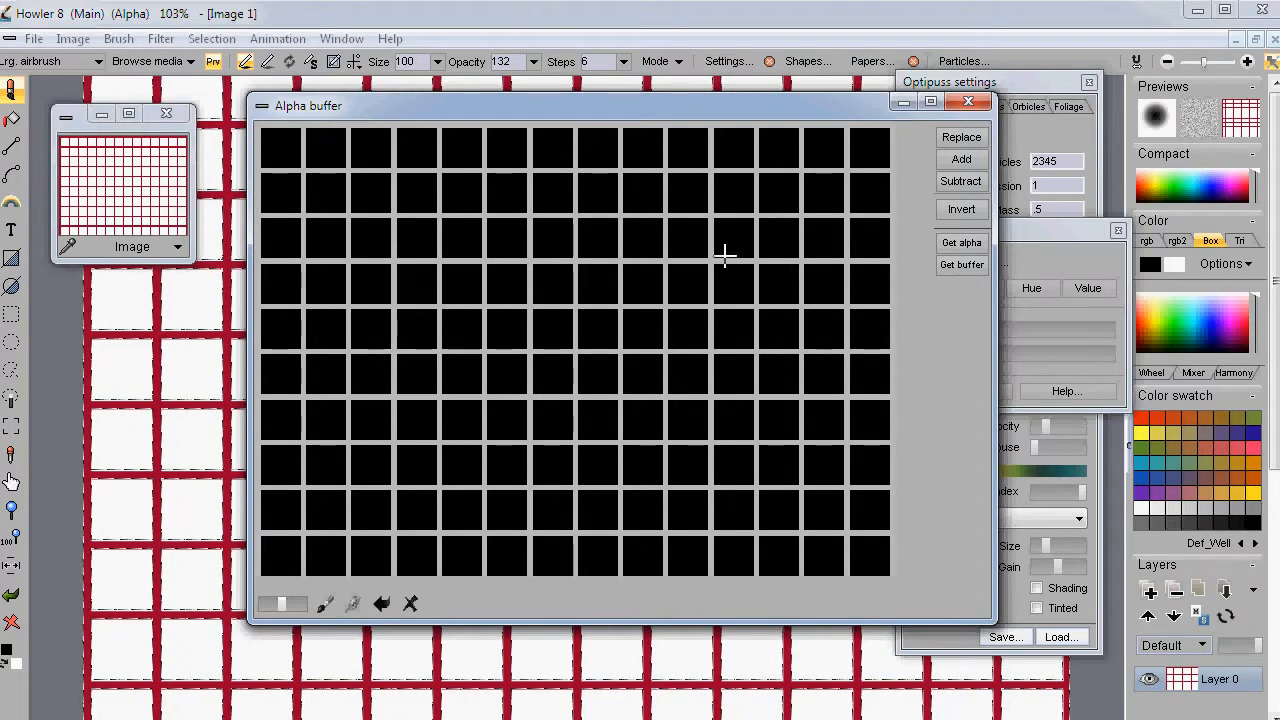
Adjust the alpha to value 165, brightness 74, contrast 137 and gamma 68
{"action": "left_click_drag", "start_coordinate": [419, 106], "coordinate": [649, 634]}
{"action": "left_click", "coordinate": [210, 38]}
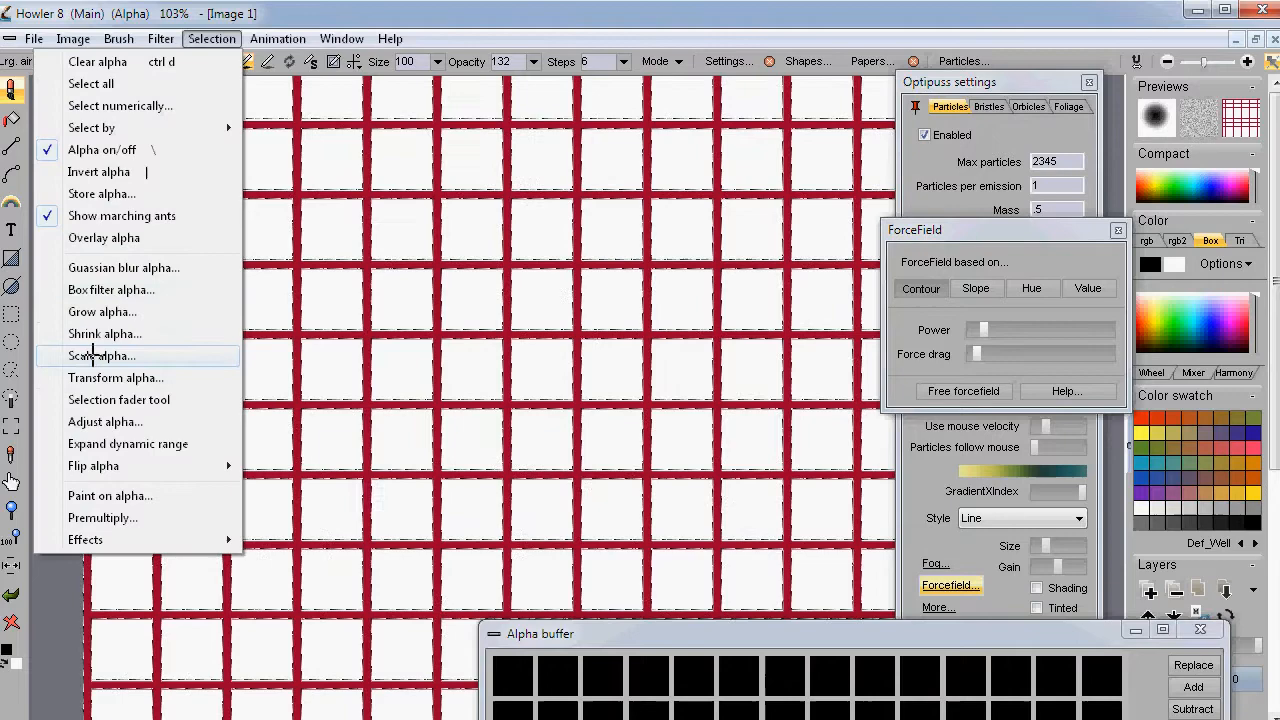
{"action": "left_click", "coordinate": [105, 421]}
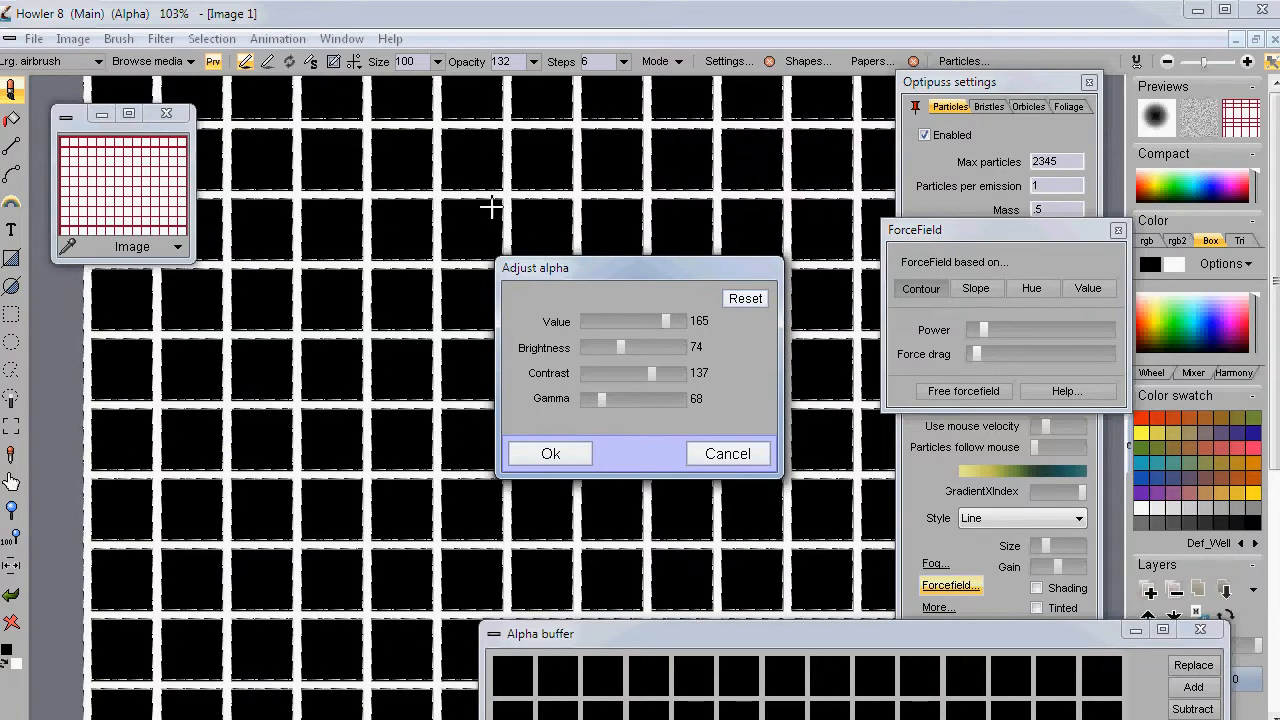
{"action": "left_click", "coordinate": [551, 453]}
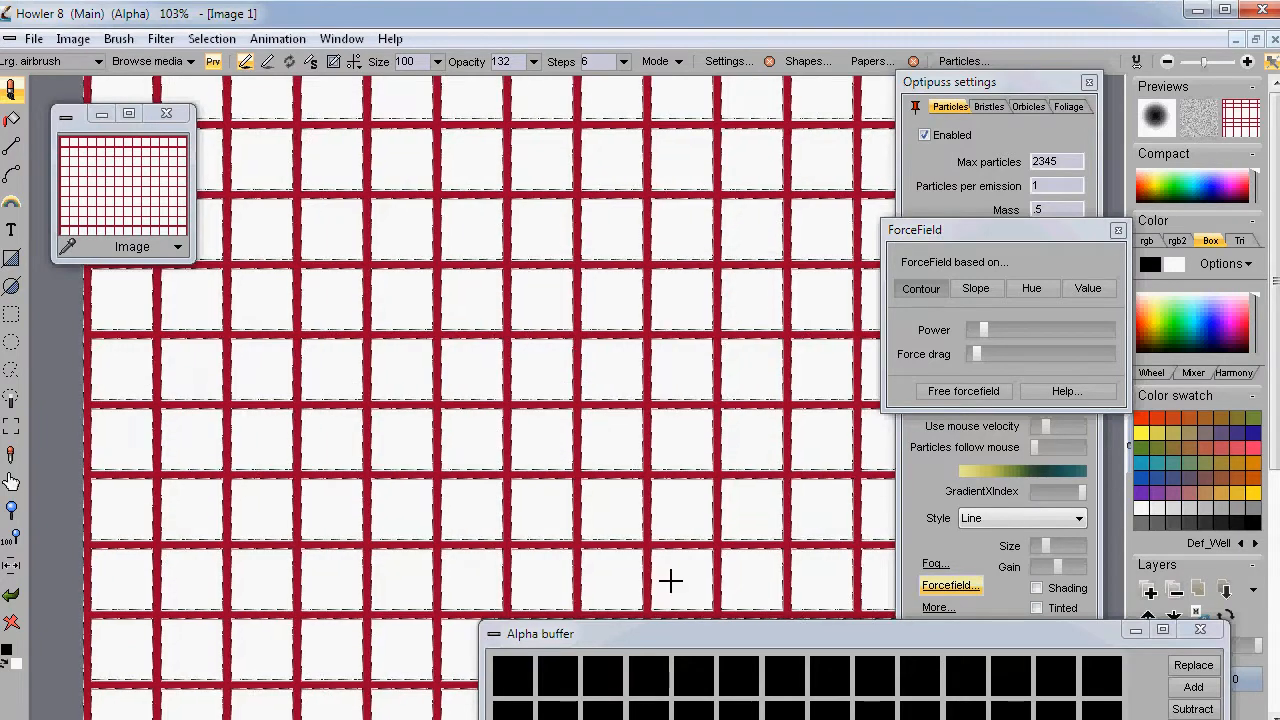
Load the adjusted alpha into the Alpha buffer, and move its window off the canvas
{"action": "left_click_drag", "start_coordinate": [691, 633], "coordinate": [343, 130]}
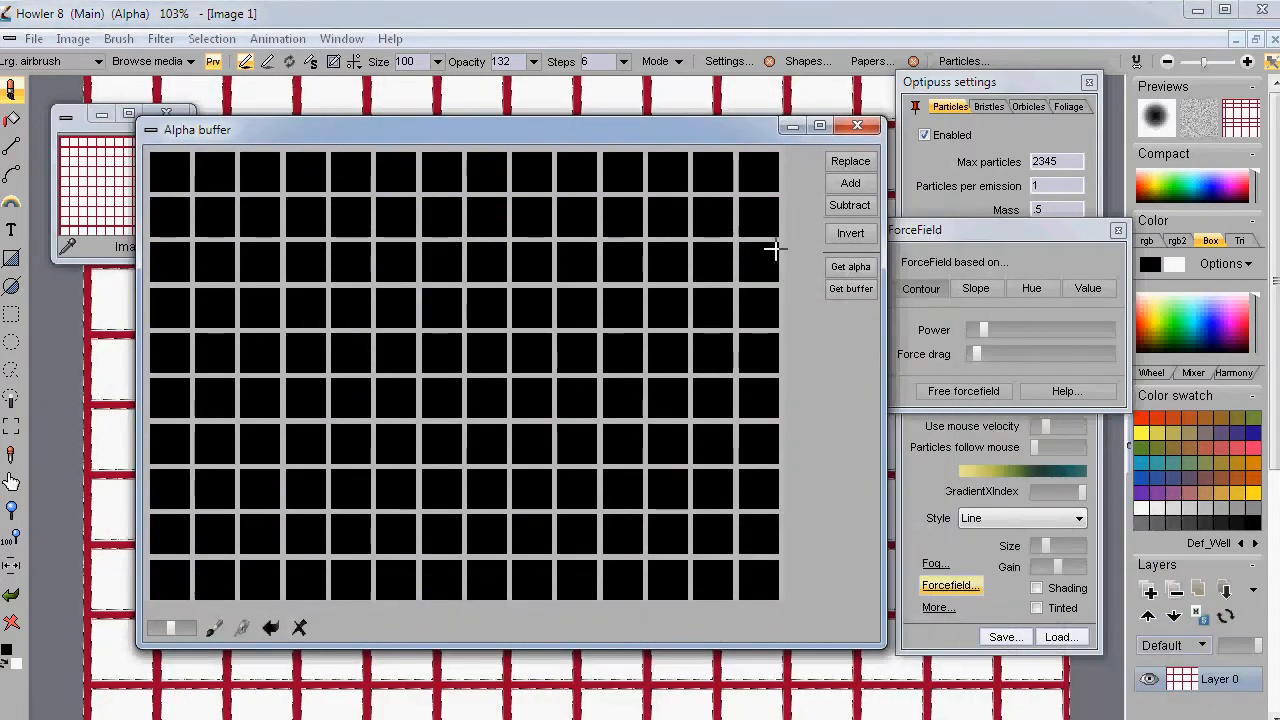
{"action": "left_click", "coordinate": [848, 266]}
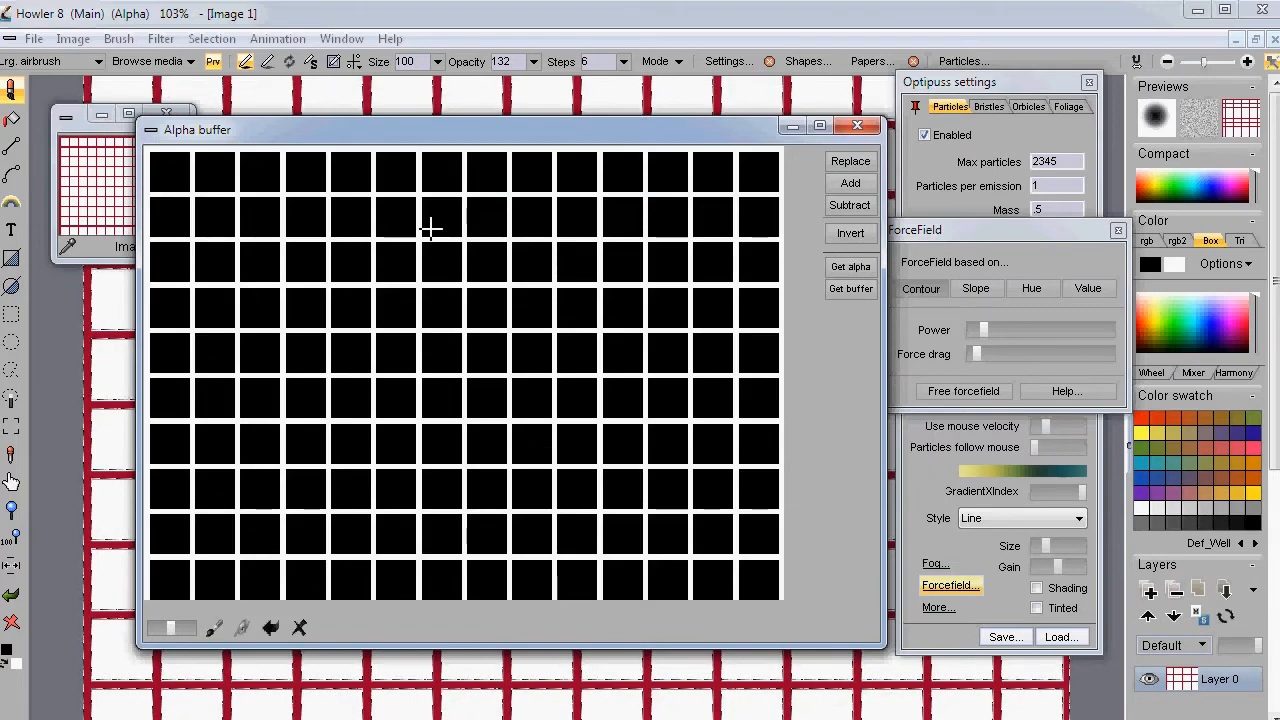
{"action": "left_click_drag", "start_coordinate": [262, 134], "coordinate": [673, 719]}
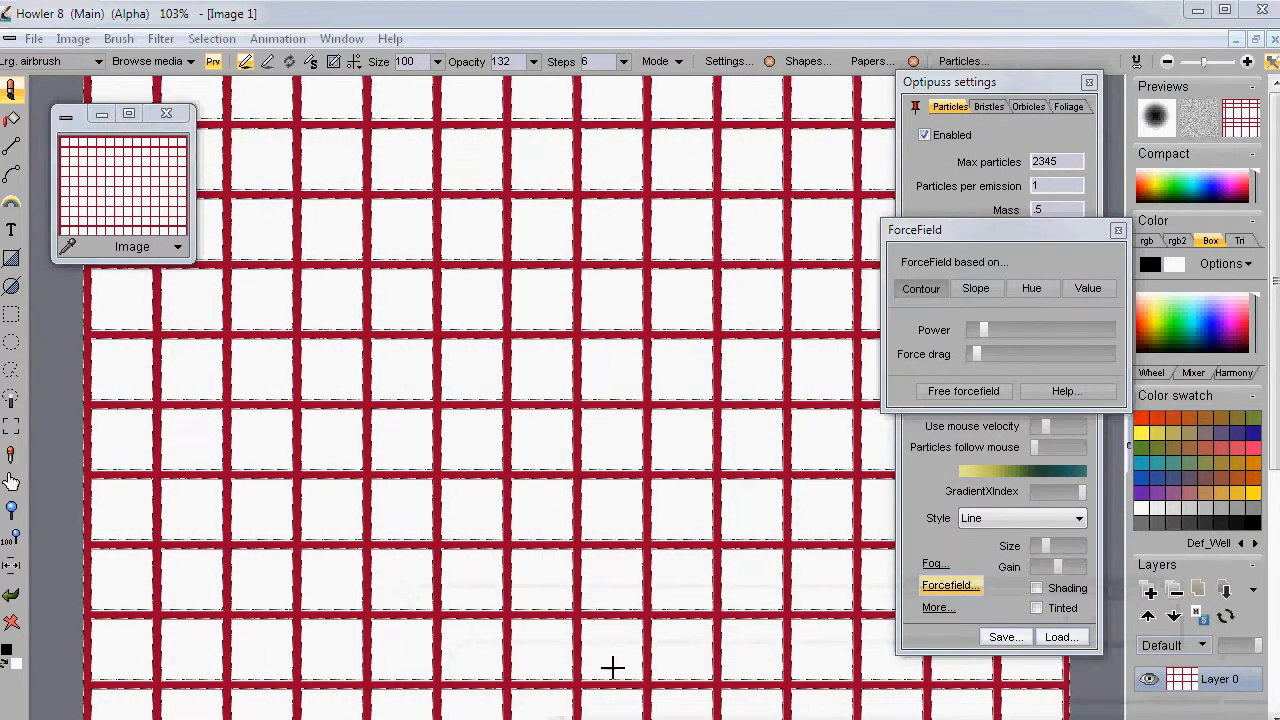
Apply a level 7 box filter to the alpha selection, with Show alpha enabled
{"action": "left_click", "coordinate": [208, 38]}
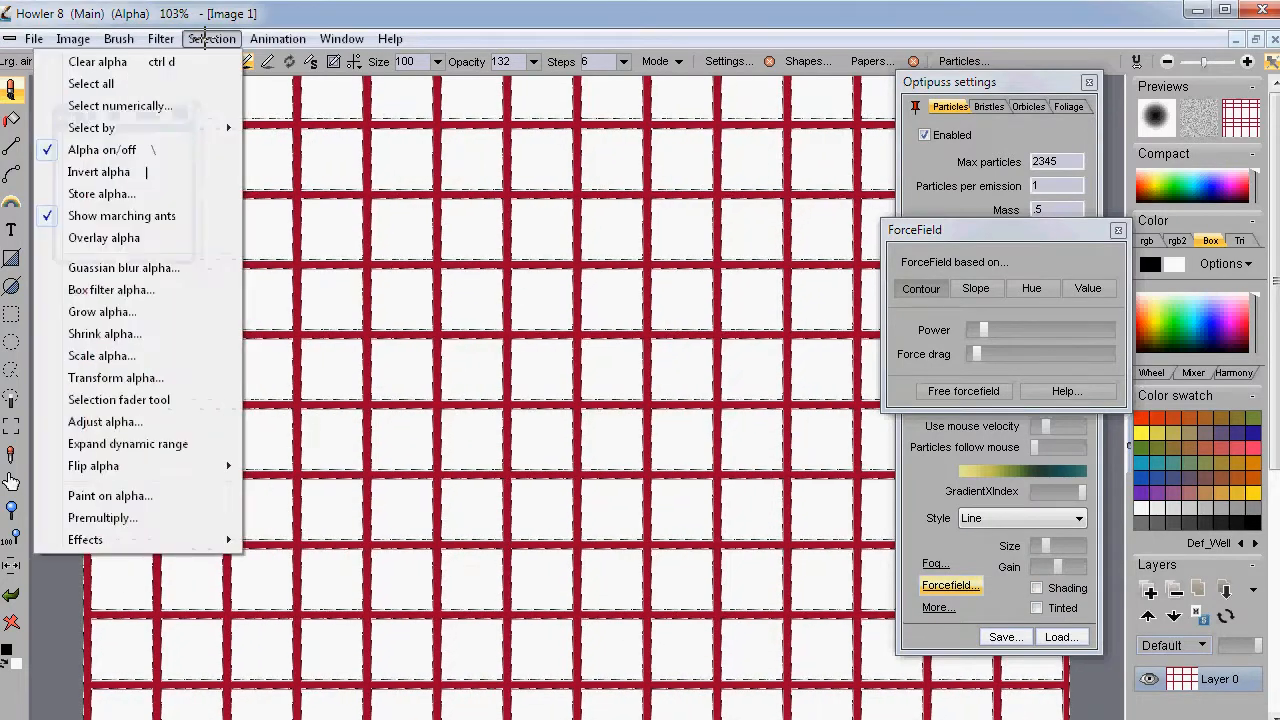
{"action": "left_click", "coordinate": [103, 290]}
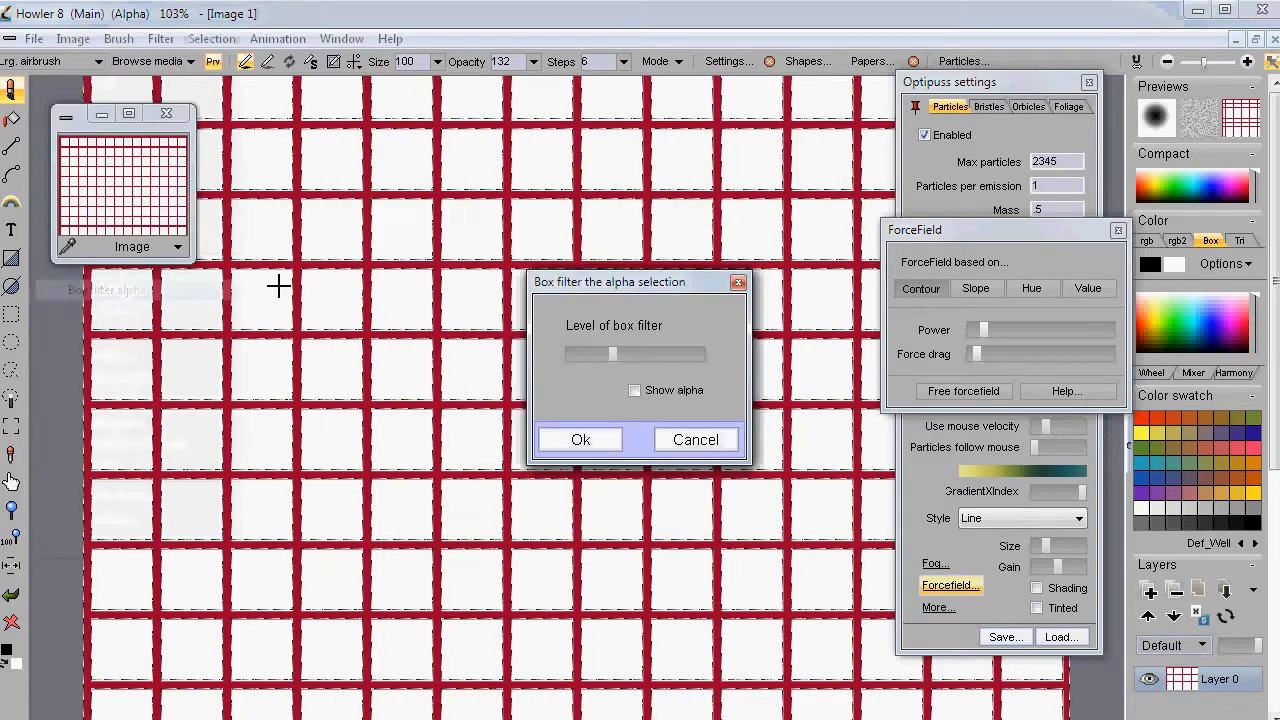
{"action": "left_click", "coordinate": [634, 390]}
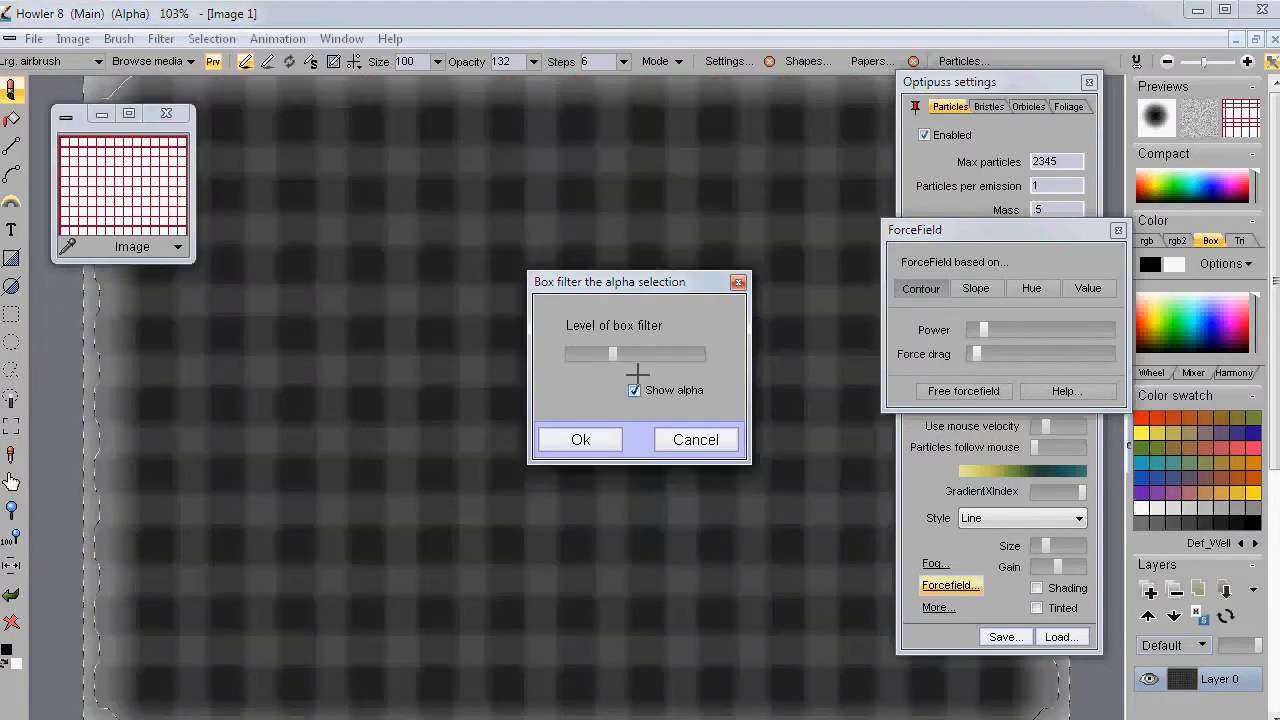
{"action": "left_click_drag", "start_coordinate": [610, 352], "coordinate": [575, 352]}
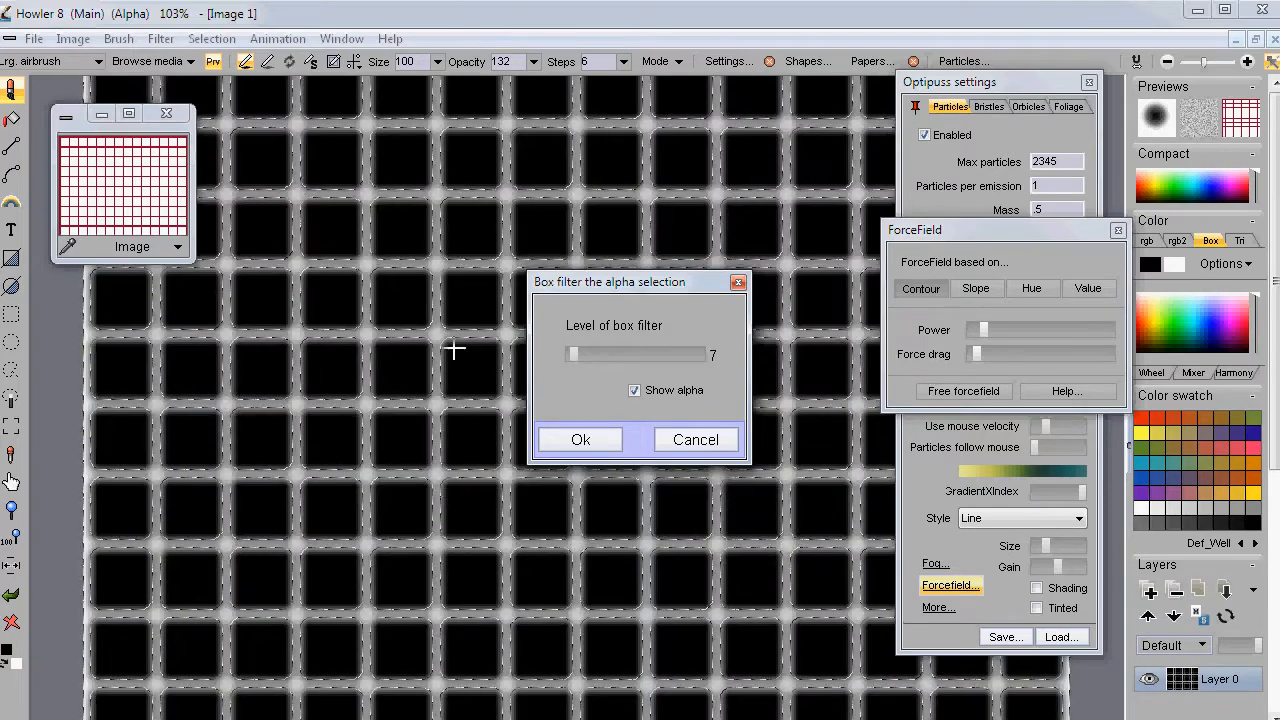
{"action": "left_click", "coordinate": [574, 439]}
Turn on the alpha overlay and examine the softened alpha edges around the grid lines
{"action": "scroll", "coordinate": [510, 408], "scroll_direction": "up", "scroll_amount": 4}
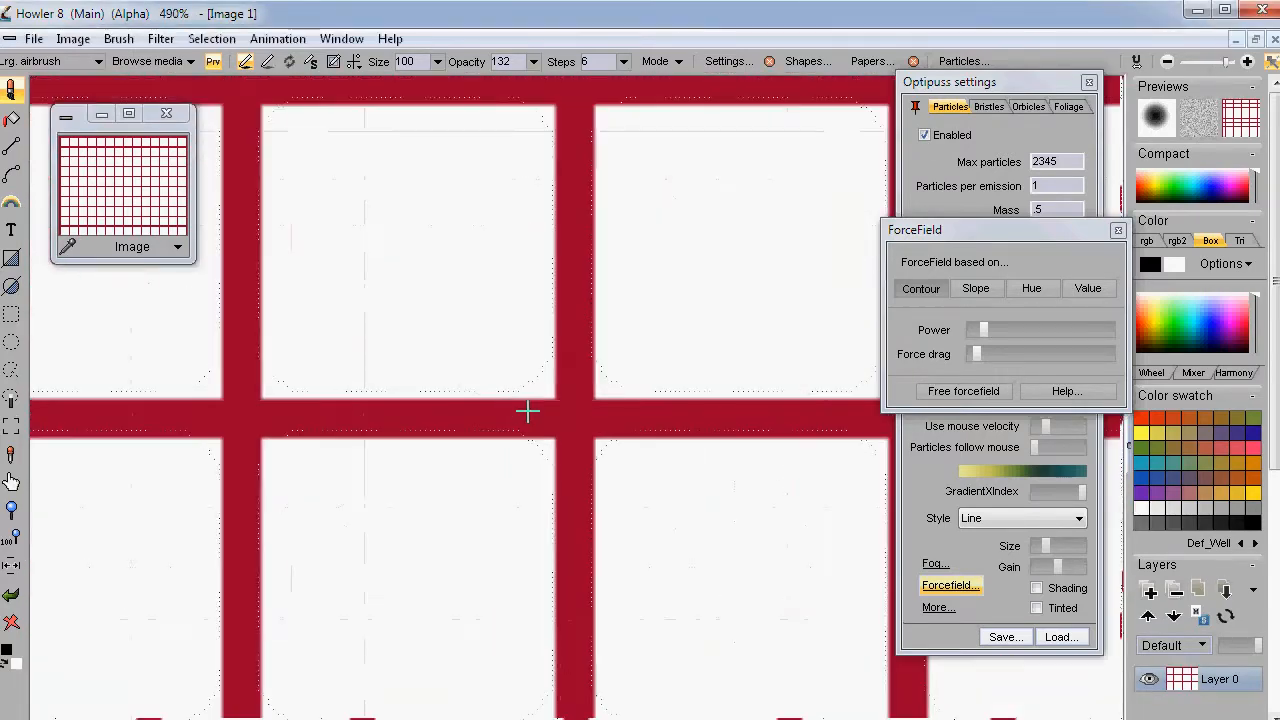
{"action": "scroll", "coordinate": [590, 390], "scroll_direction": "up", "scroll_amount": 1}
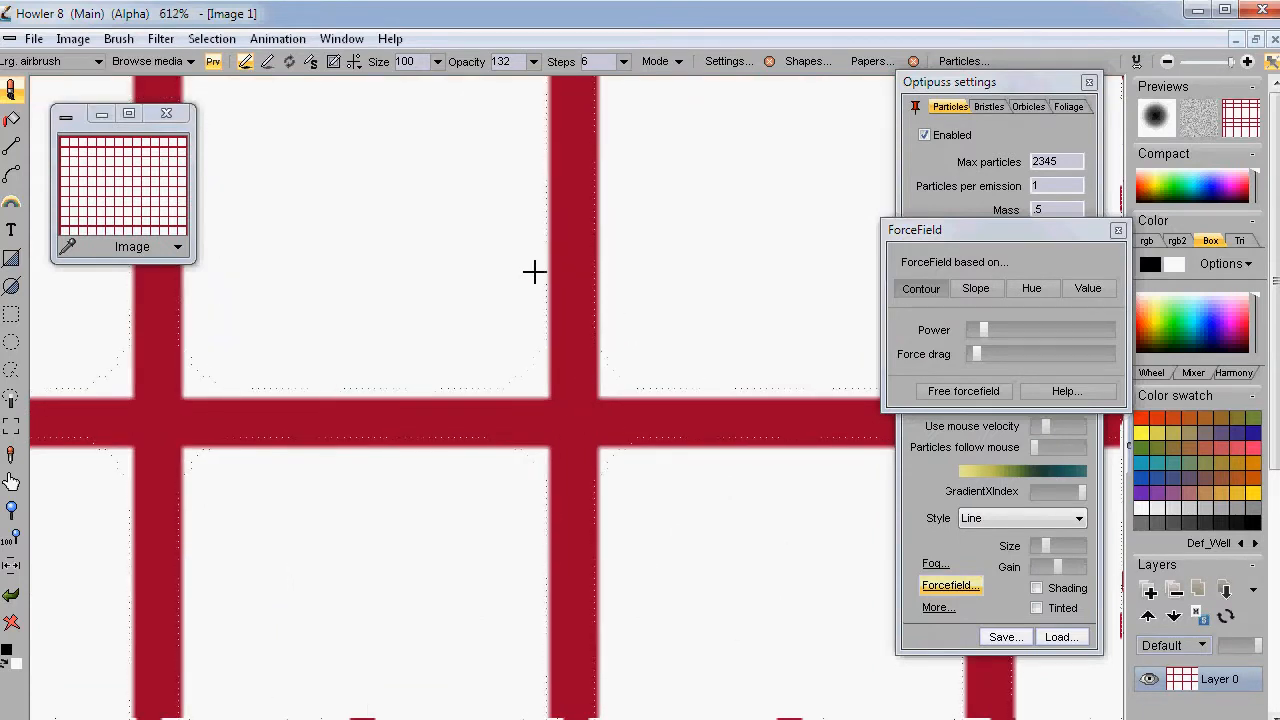
{"action": "left_click", "coordinate": [208, 38]}
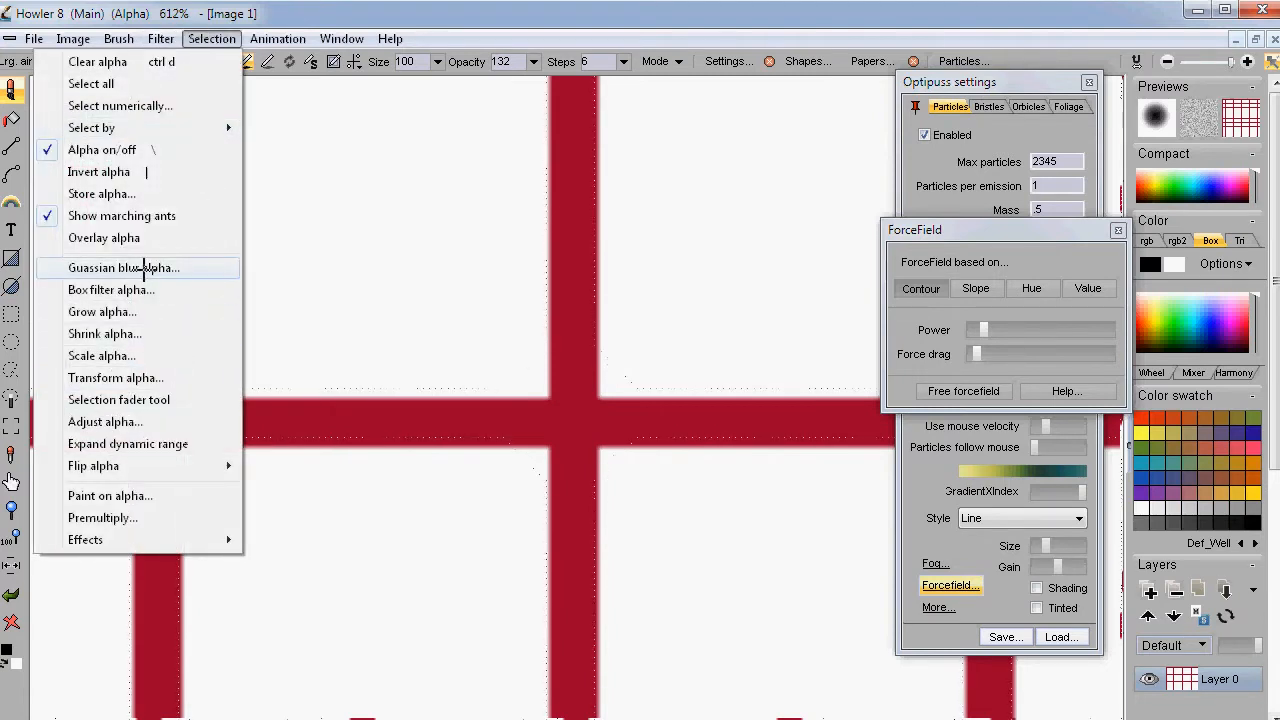
{"action": "left_click", "coordinate": [99, 237]}
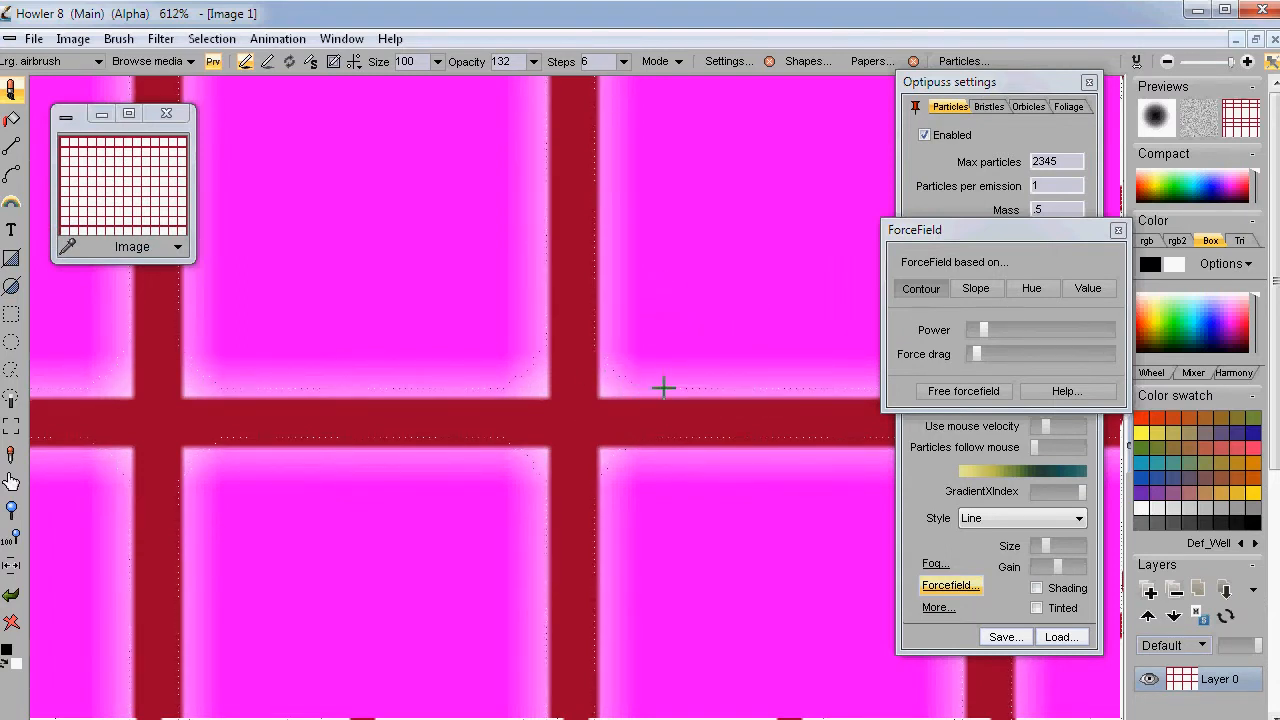
{"action": "scroll", "coordinate": [363, 257], "scroll_direction": "down", "scroll_amount": 3}
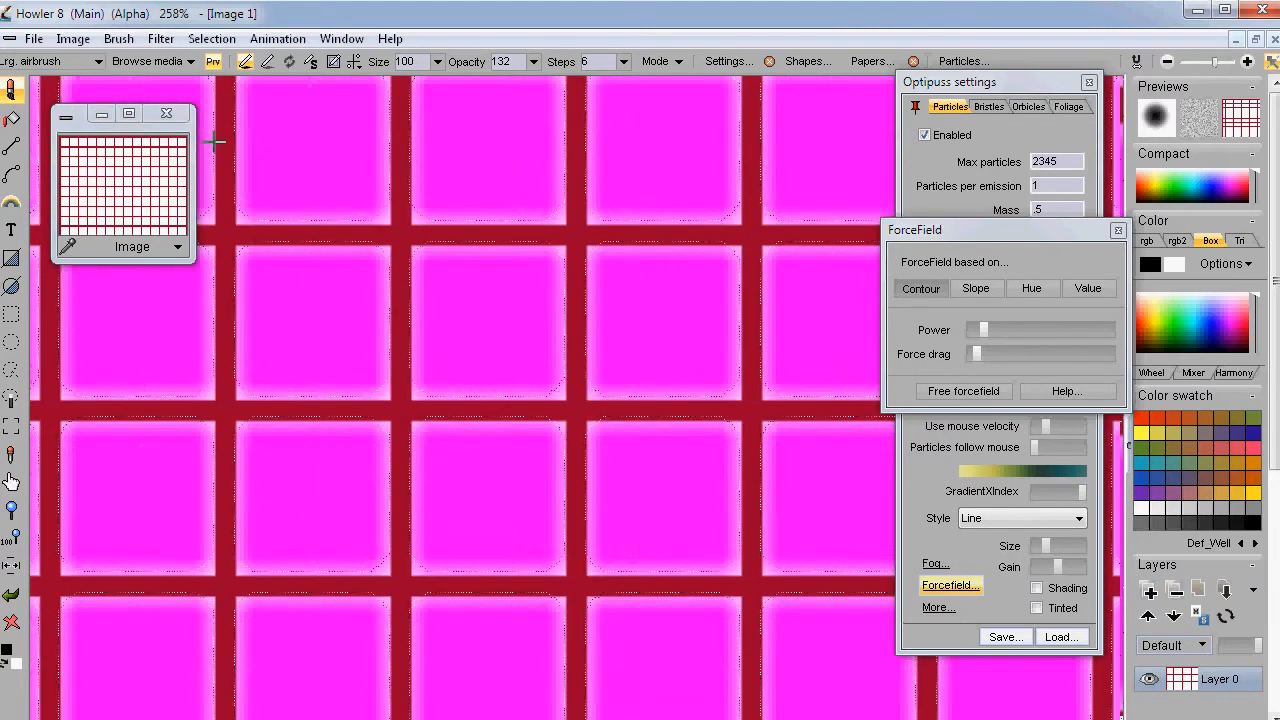
Apply a low-level Gaussian blur to the alpha using the Precise algorithm
{"action": "left_click", "coordinate": [211, 38]}
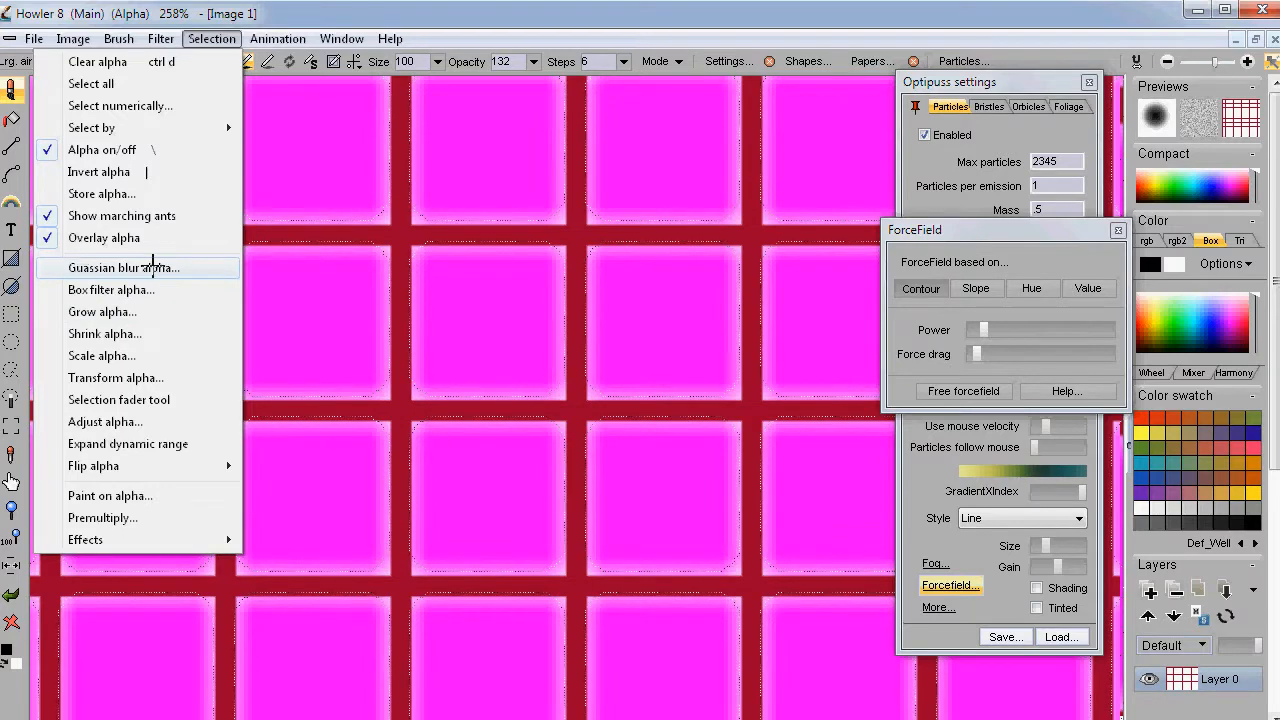
{"action": "left_click", "coordinate": [153, 267]}
{"action": "mouse_move", "coordinate": [557, 315]}
{"action": "left_mouse_down"}
{"action": "mouse_move", "coordinate": [601, 317]}
{"action": "mouse_move", "coordinate": [554, 318]}
{"action": "mouse_move", "coordinate": [580, 318]}
{"action": "left_mouse_up"}
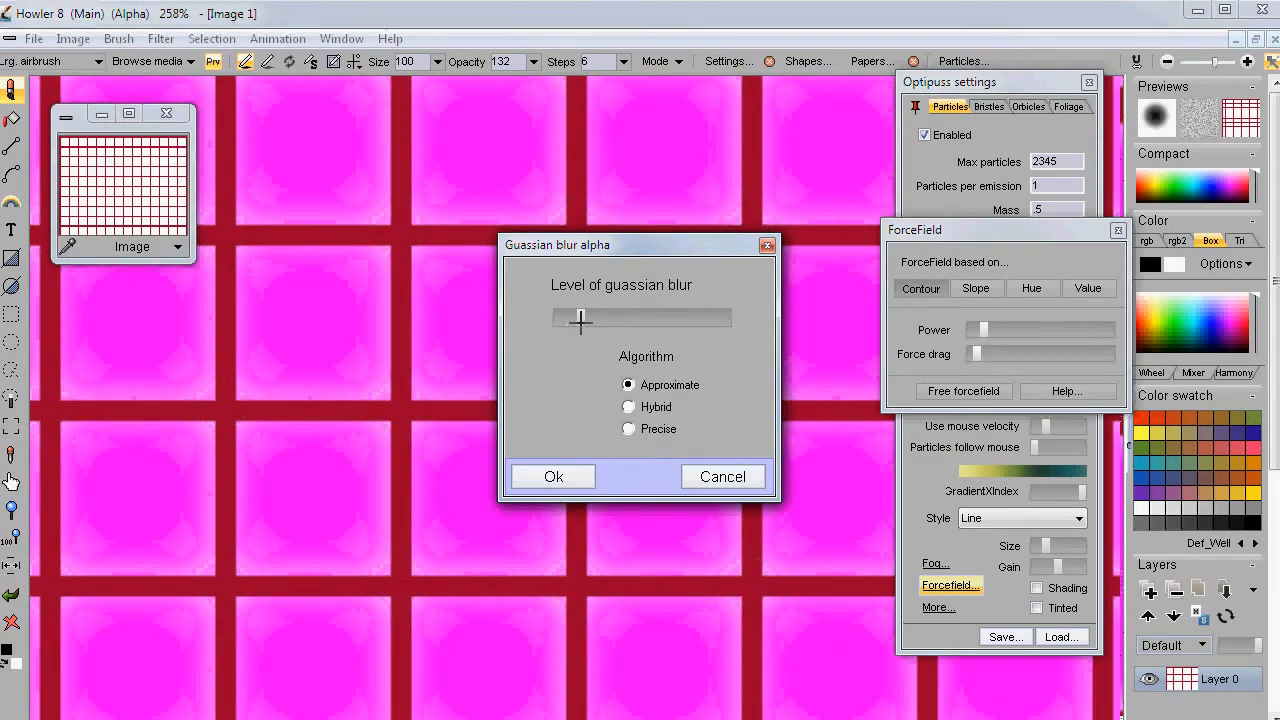
{"action": "left_click", "coordinate": [628, 428]}
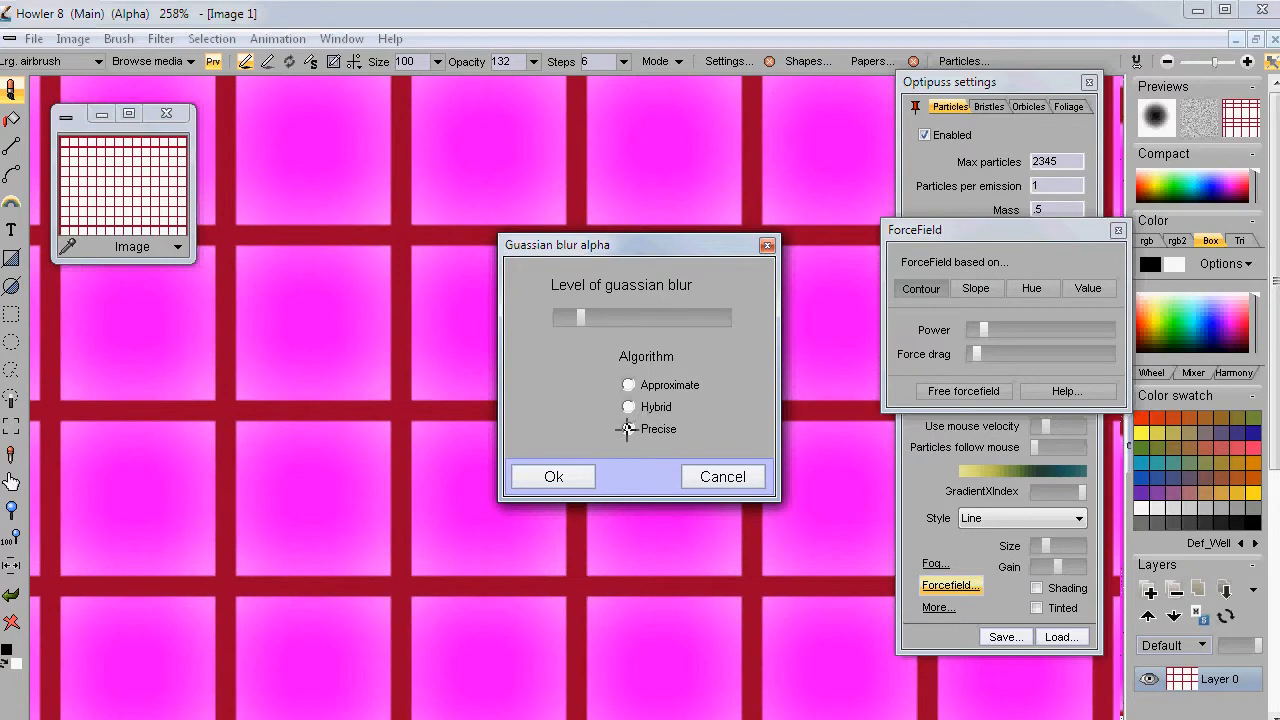
{"action": "left_click", "coordinate": [556, 476]}
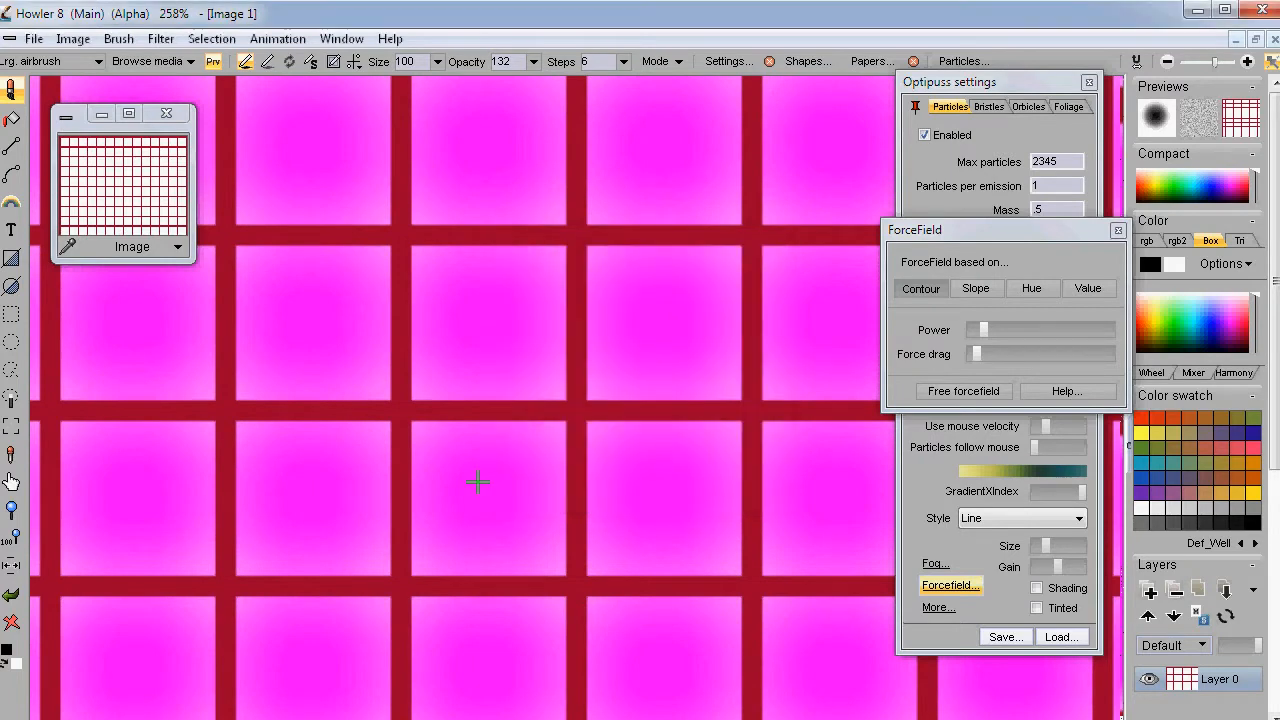
Adjust the alpha to value 195, brightness 98, contrast 135 and gamma 89
{"action": "left_click", "coordinate": [160, 38]}
{"action": "mouse_move", "coordinate": [211, 38]}
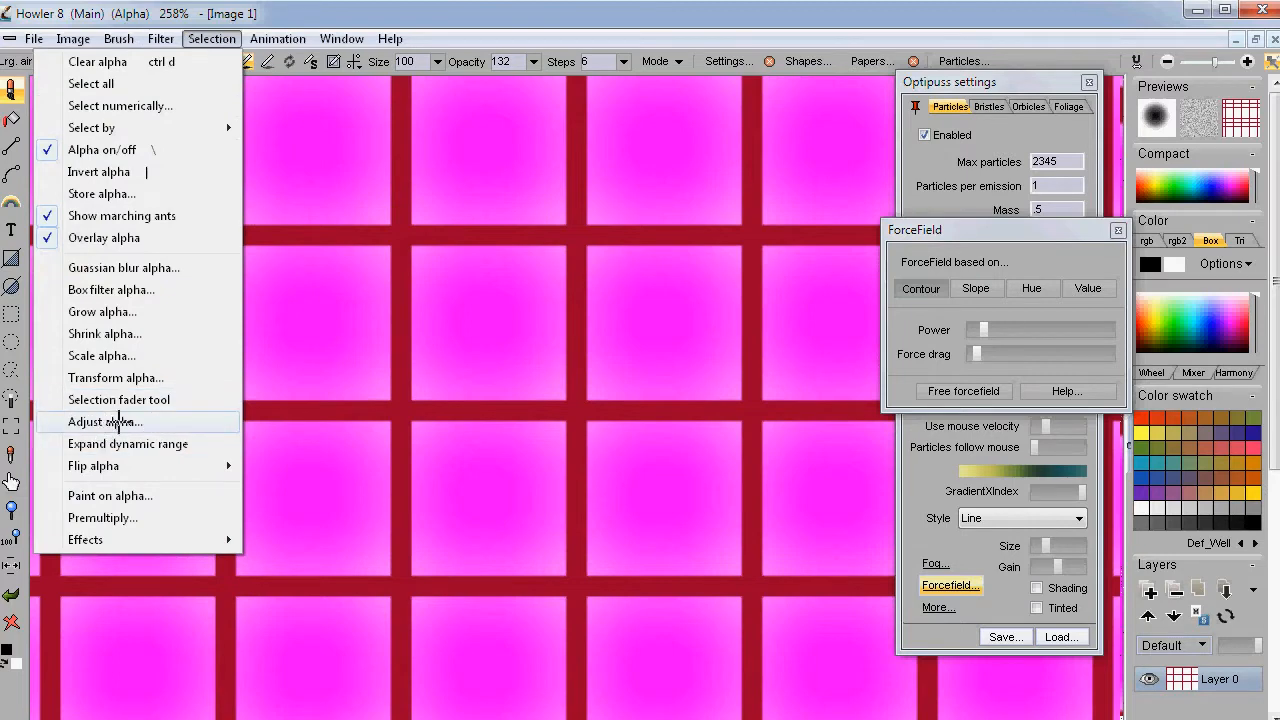
{"action": "left_click", "coordinate": [118, 421]}
{"action": "left_click_drag", "start_coordinate": [633, 398], "coordinate": [651, 374]}
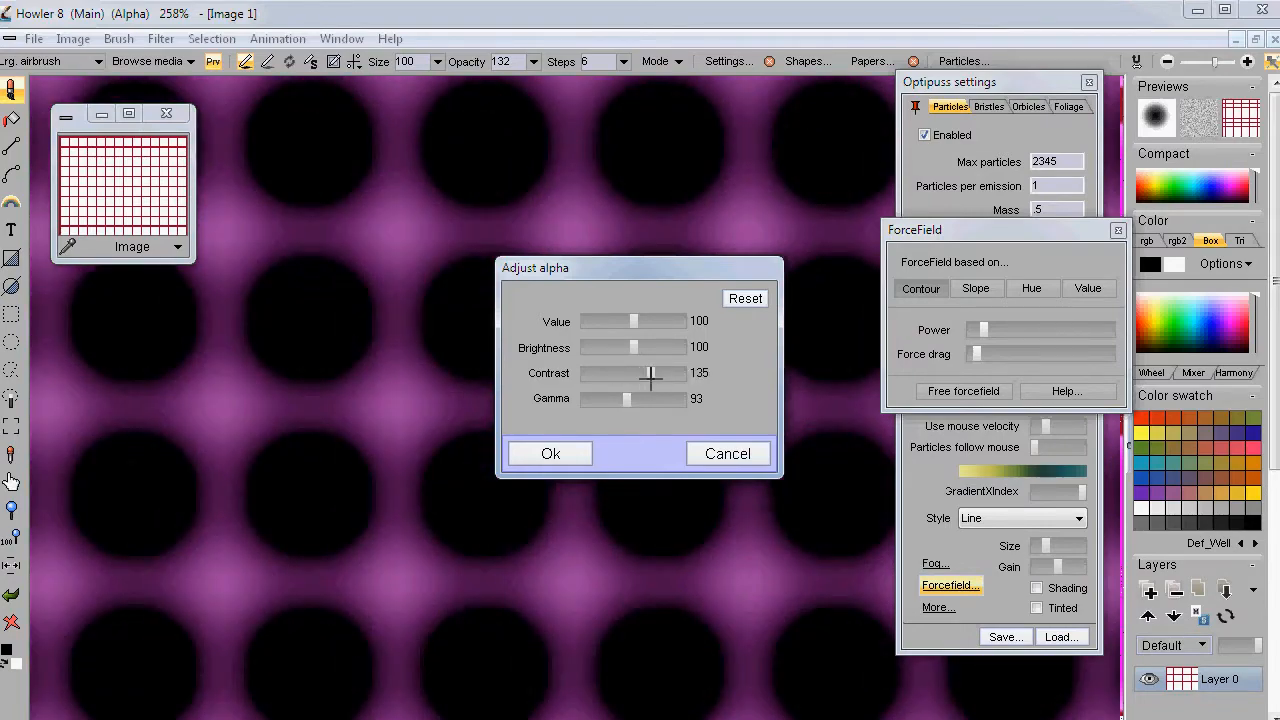
{"action": "left_click_drag", "start_coordinate": [593, 266], "coordinate": [265, 408]}
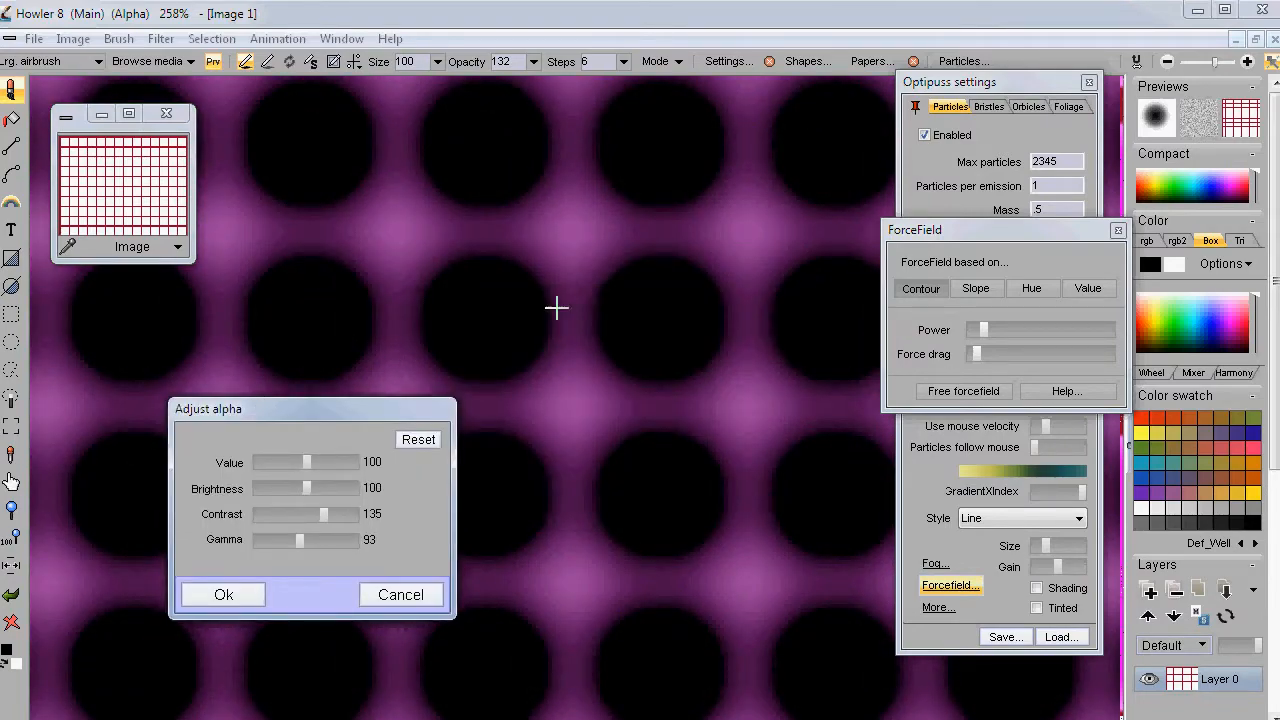
{"action": "left_click_drag", "start_coordinate": [305, 462], "coordinate": [293, 513]}
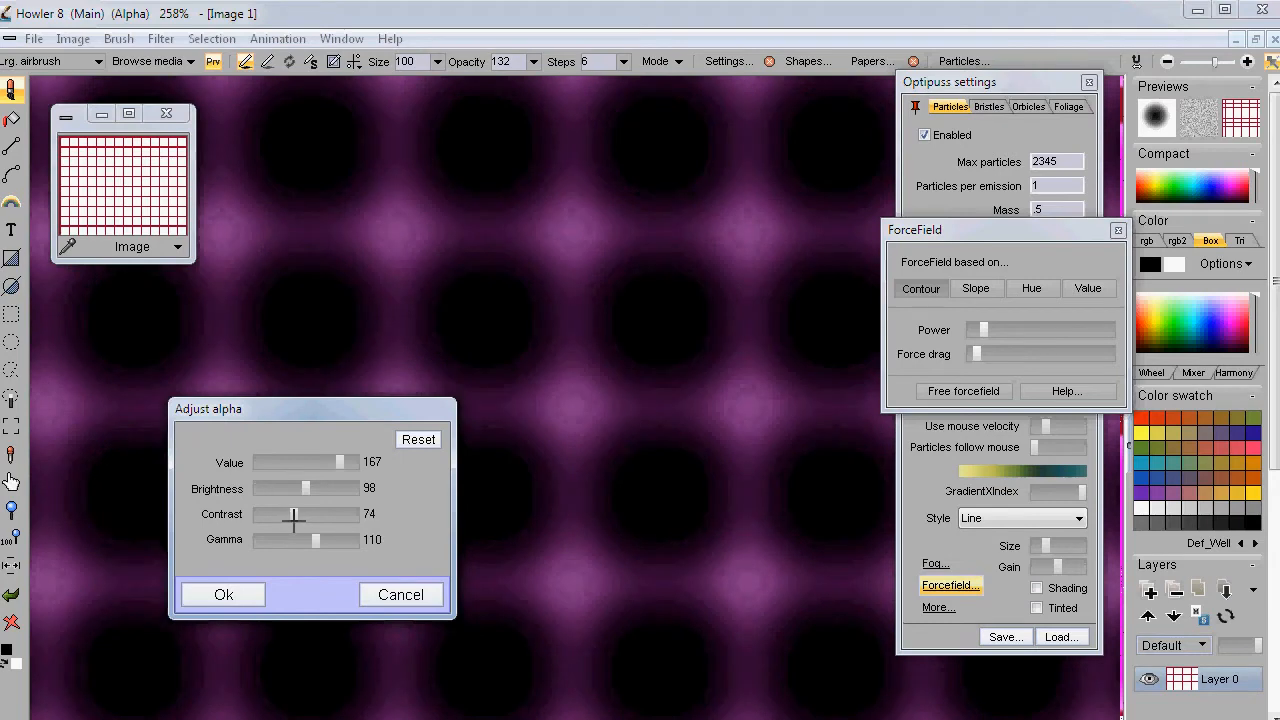
{"action": "mouse_move", "coordinate": [310, 488]}
{"action": "left_mouse_down"}
{"action": "mouse_move", "coordinate": [357, 462]}
{"action": "mouse_move", "coordinate": [306, 489]}
{"action": "left_mouse_up"}
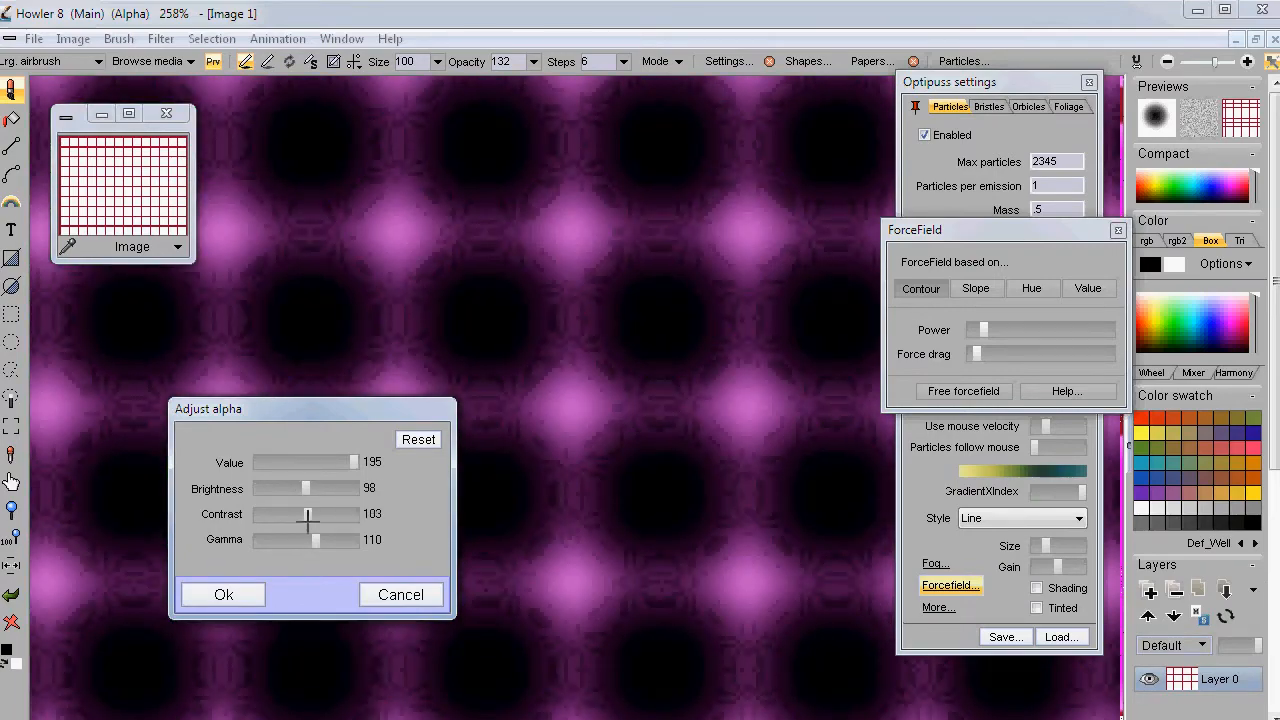
{"action": "mouse_move", "coordinate": [311, 516]}
{"action": "left_mouse_down"}
{"action": "mouse_move", "coordinate": [295, 519]}
{"action": "mouse_move", "coordinate": [334, 540]}
{"action": "mouse_move", "coordinate": [295, 540]}
{"action": "mouse_move", "coordinate": [324, 518]}
{"action": "left_mouse_up"}
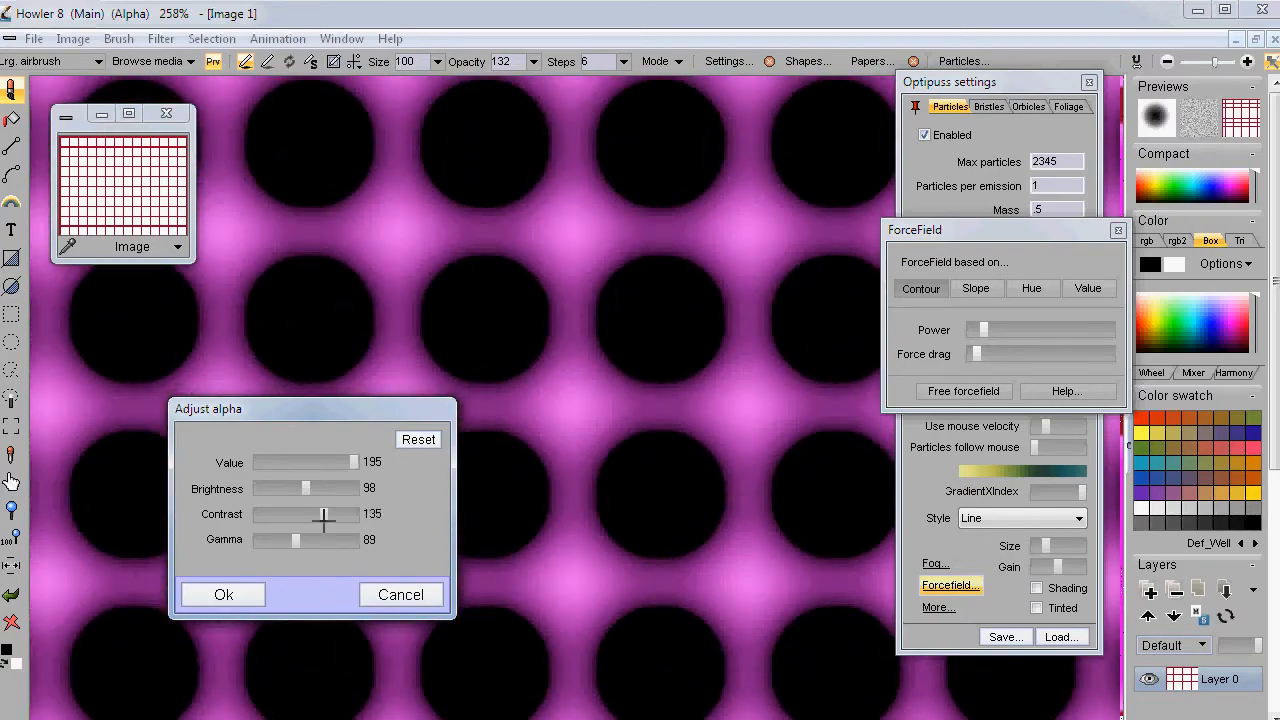
{"action": "left_click", "coordinate": [225, 594]}
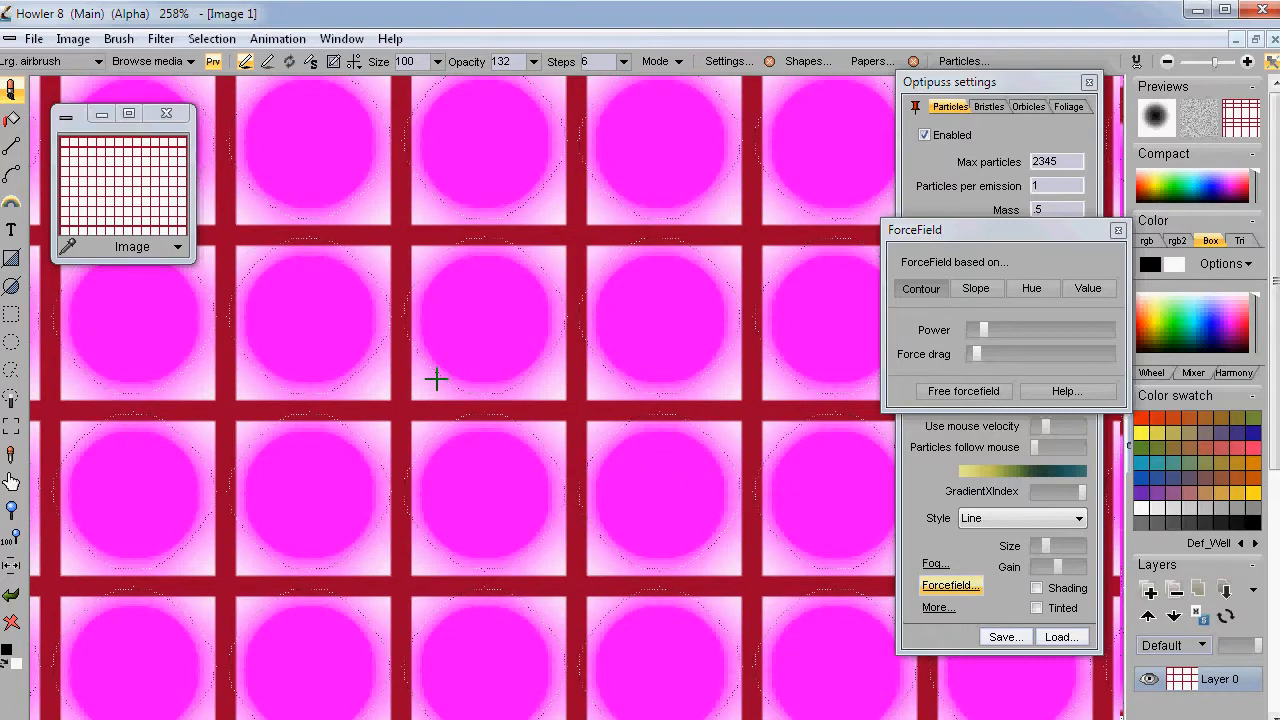
Paint particle strokes across the grid lines around the masked circles, and inspect the result at different magnifications
{"action": "left_click_drag", "start_coordinate": [551, 412], "coordinate": [562, 292]}
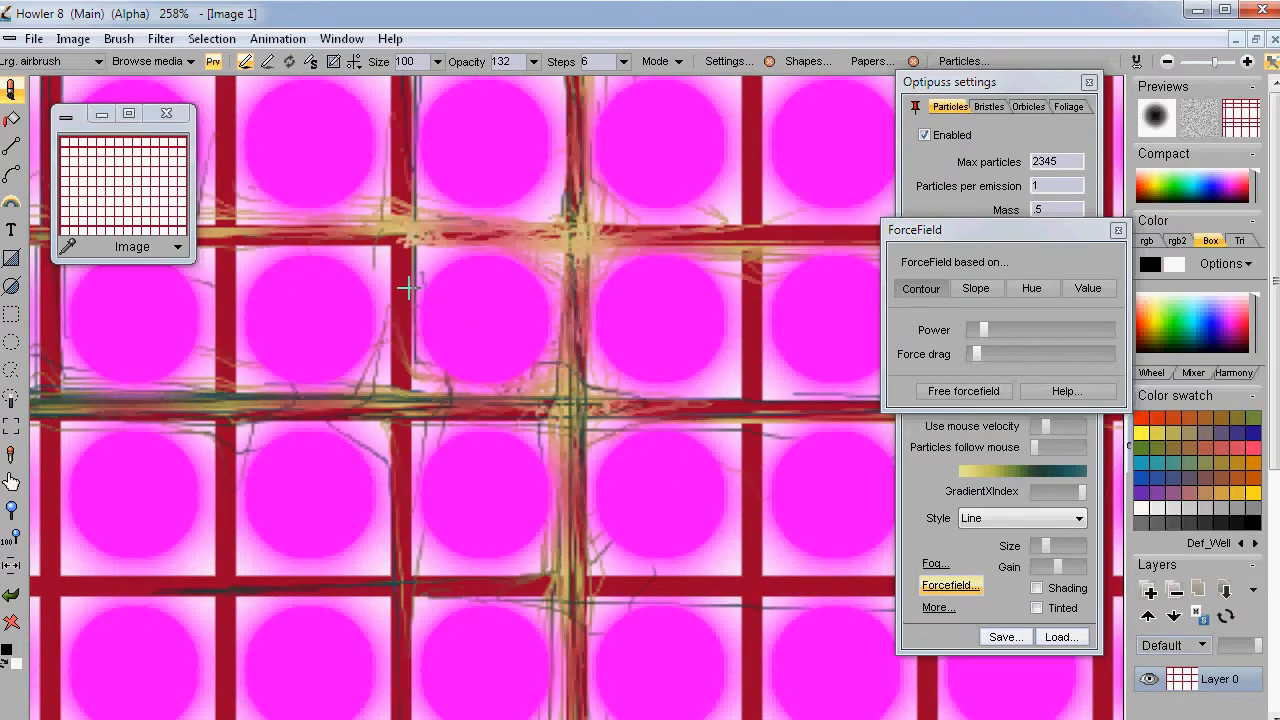
{"action": "mouse_move", "coordinate": [403, 530]}
{"action": "left_mouse_down"}
{"action": "mouse_move", "coordinate": [400, 640]}
{"action": "mouse_move", "coordinate": [770, 560]}
{"action": "mouse_move", "coordinate": [755, 250]}
{"action": "mouse_move", "coordinate": [622, 232]}
{"action": "mouse_move", "coordinate": [402, 262]}
{"action": "mouse_move", "coordinate": [494, 457]}
{"action": "mouse_move", "coordinate": [494, 277]}
{"action": "mouse_move", "coordinate": [628, 443]}
{"action": "mouse_move", "coordinate": [230, 400]}
{"action": "mouse_move", "coordinate": [225, 560]}
{"action": "mouse_move", "coordinate": [226, 374]}
{"action": "mouse_move", "coordinate": [334, 520]}
{"action": "mouse_move", "coordinate": [289, 363]}
{"action": "mouse_move", "coordinate": [500, 314]}
{"action": "mouse_move", "coordinate": [646, 487]}
{"action": "left_mouse_up"}
{"action": "left_click_drag", "start_coordinate": [203, 358], "coordinate": [521, 358]}
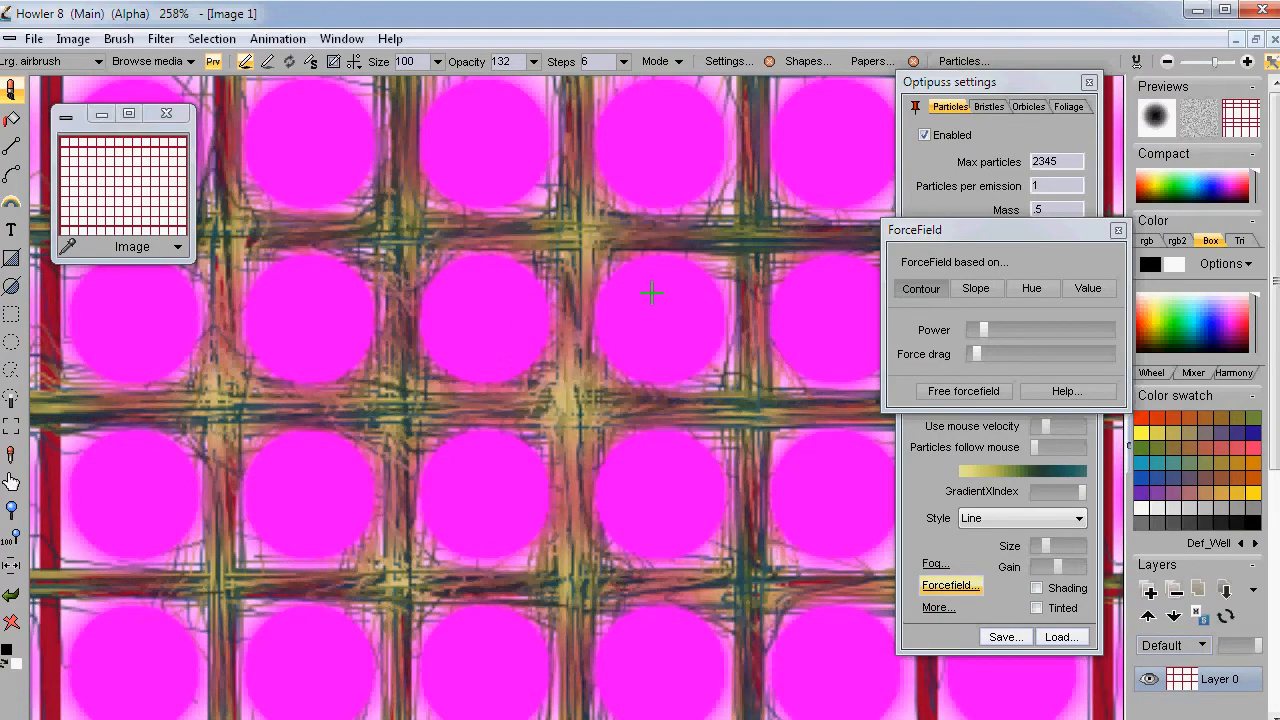
{"action": "left_click_drag", "start_coordinate": [373, 203], "coordinate": [566, 487]}
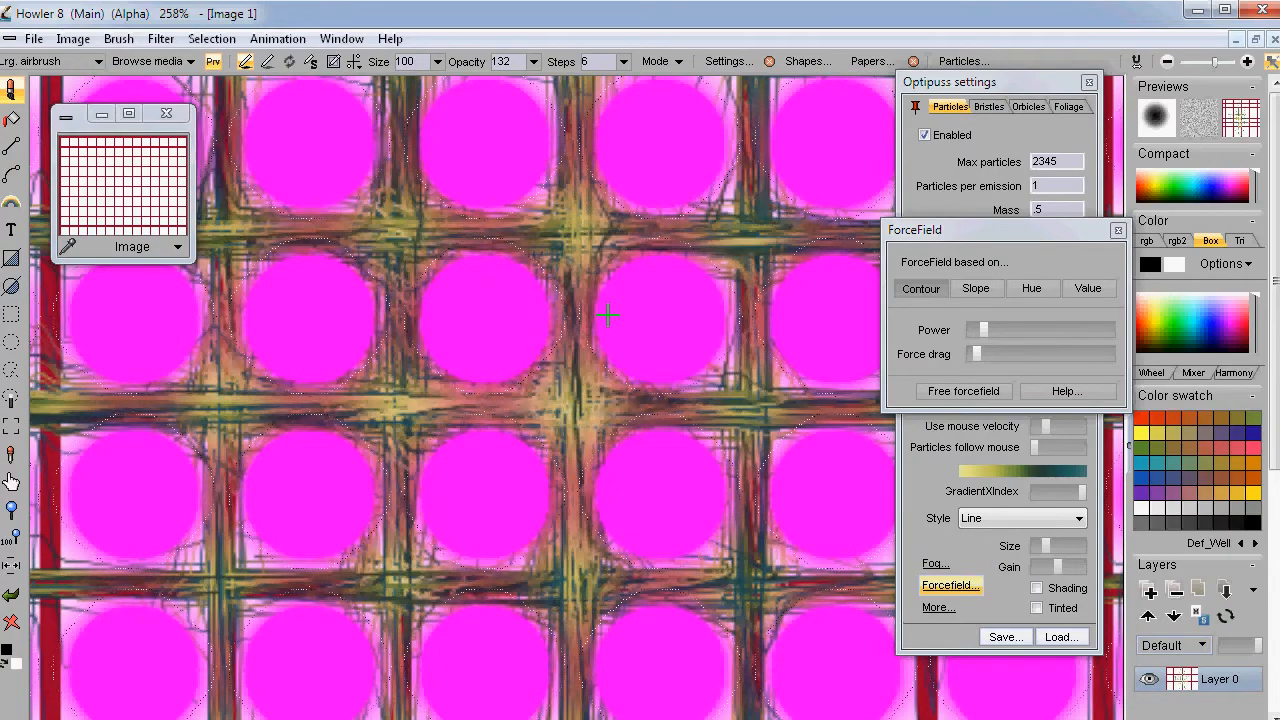
{"action": "scroll", "coordinate": [607, 315], "scroll_direction": "down", "scroll_amount": 4}
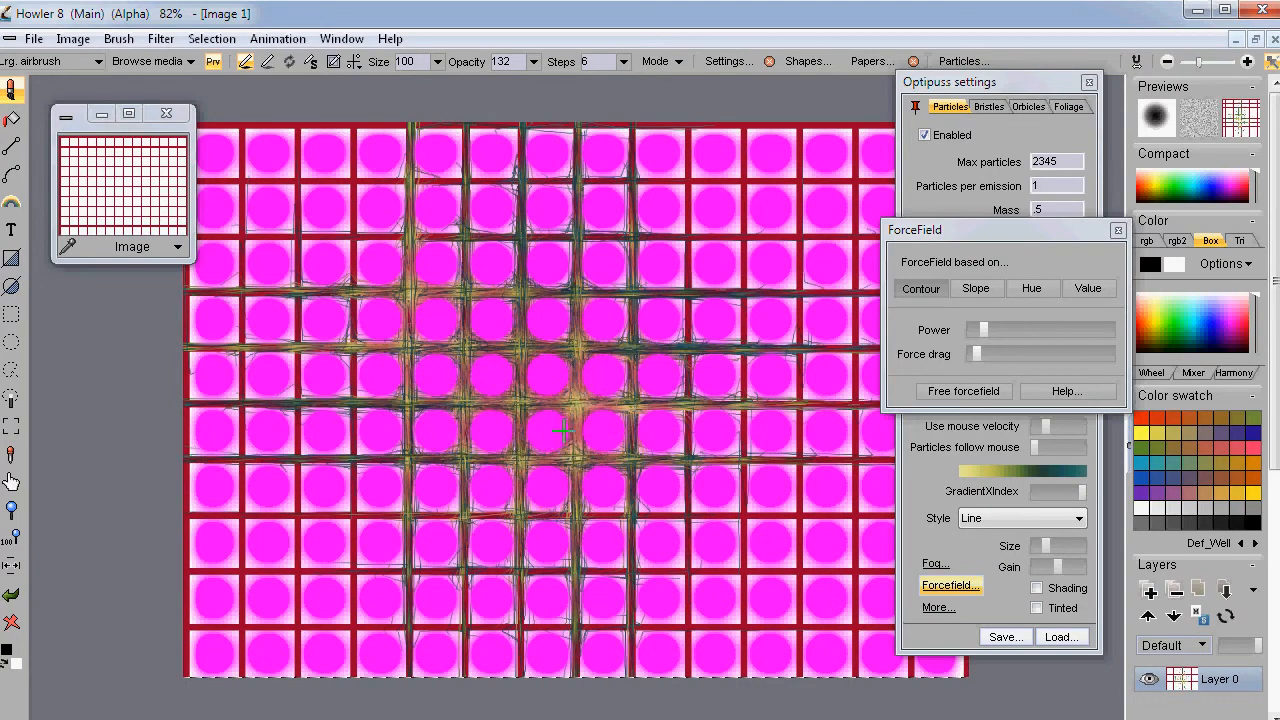
{"action": "left_click_drag", "start_coordinate": [433, 520], "coordinate": [450, 518]}
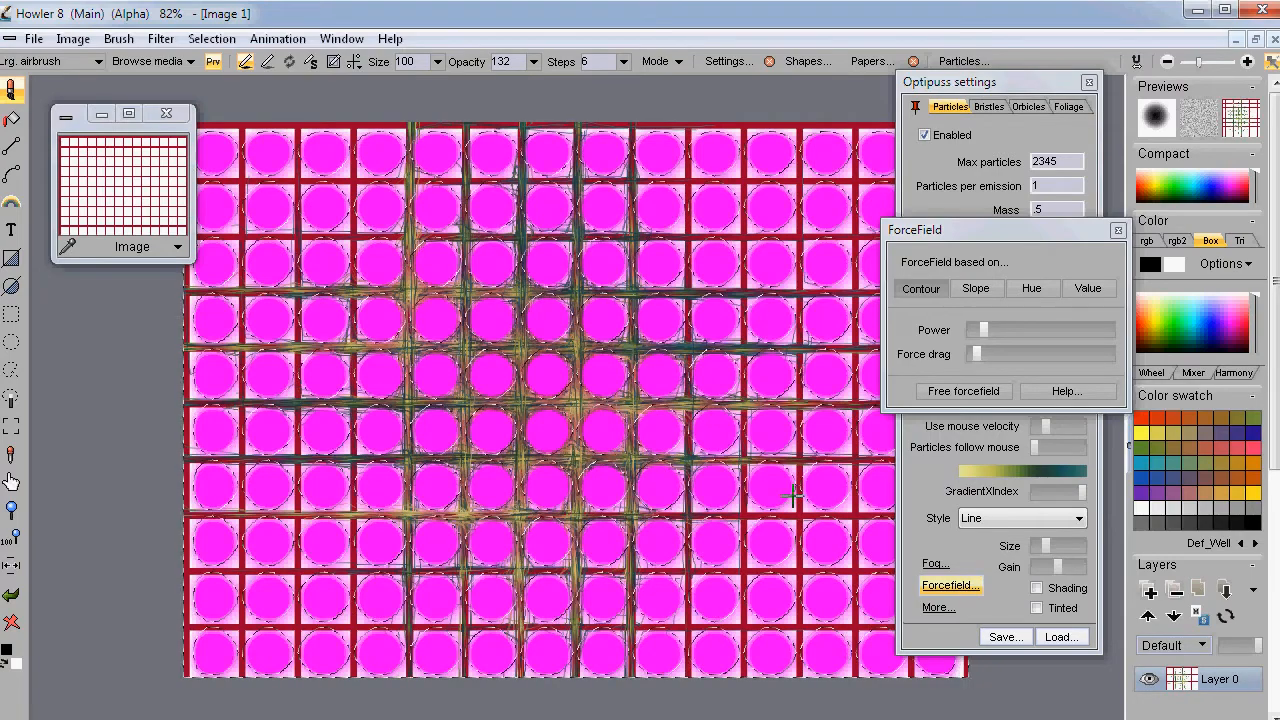
{"action": "scroll", "coordinate": [555, 493], "scroll_direction": "up", "scroll_amount": 3}
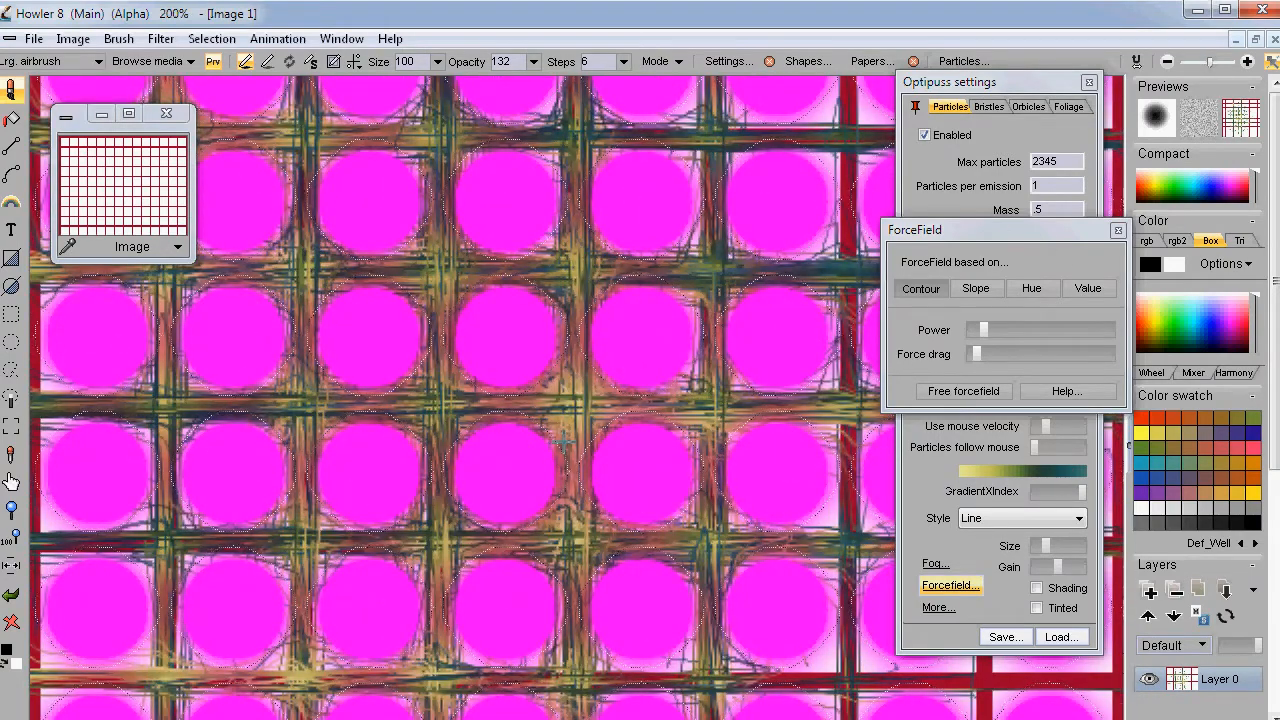
{"action": "scroll", "coordinate": [564, 441], "scroll_direction": "down", "scroll_amount": 3}
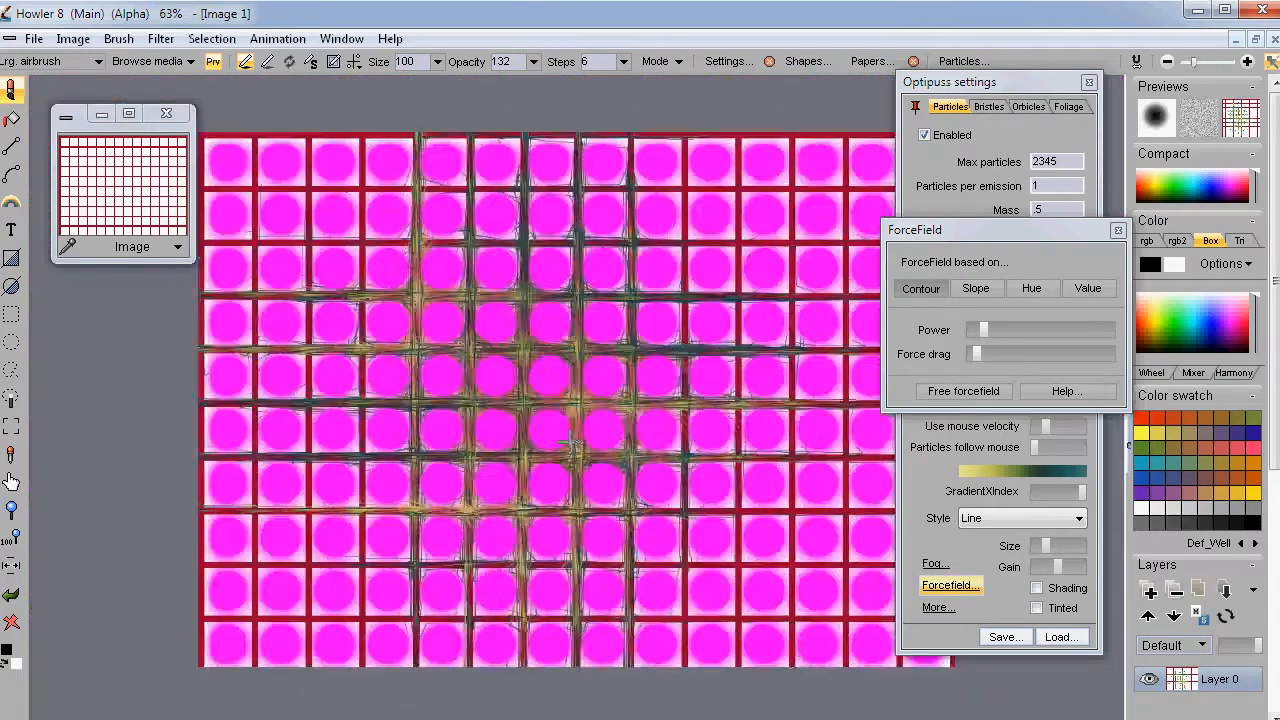
{"action": "scroll", "coordinate": [564, 437], "scroll_direction": "up", "scroll_amount": 2}
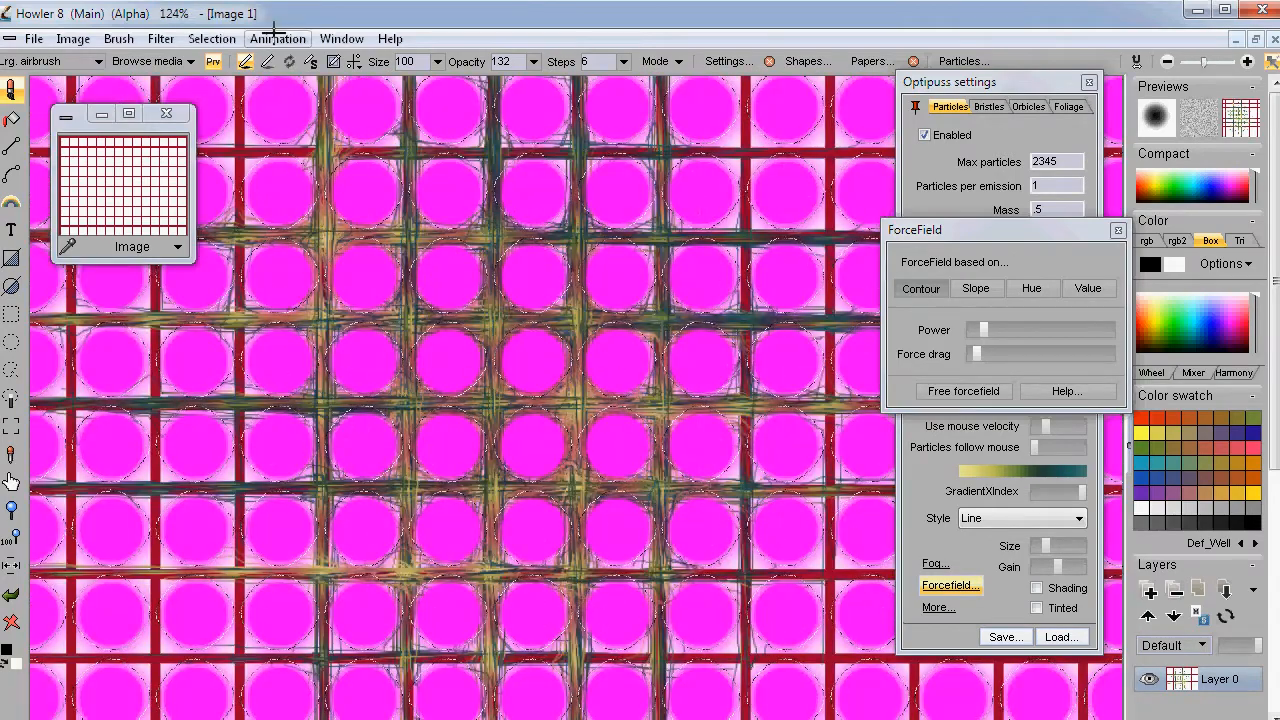
Hide the marching ants and paint more particle strokes across the middle of the grid
{"action": "left_click", "coordinate": [211, 38]}
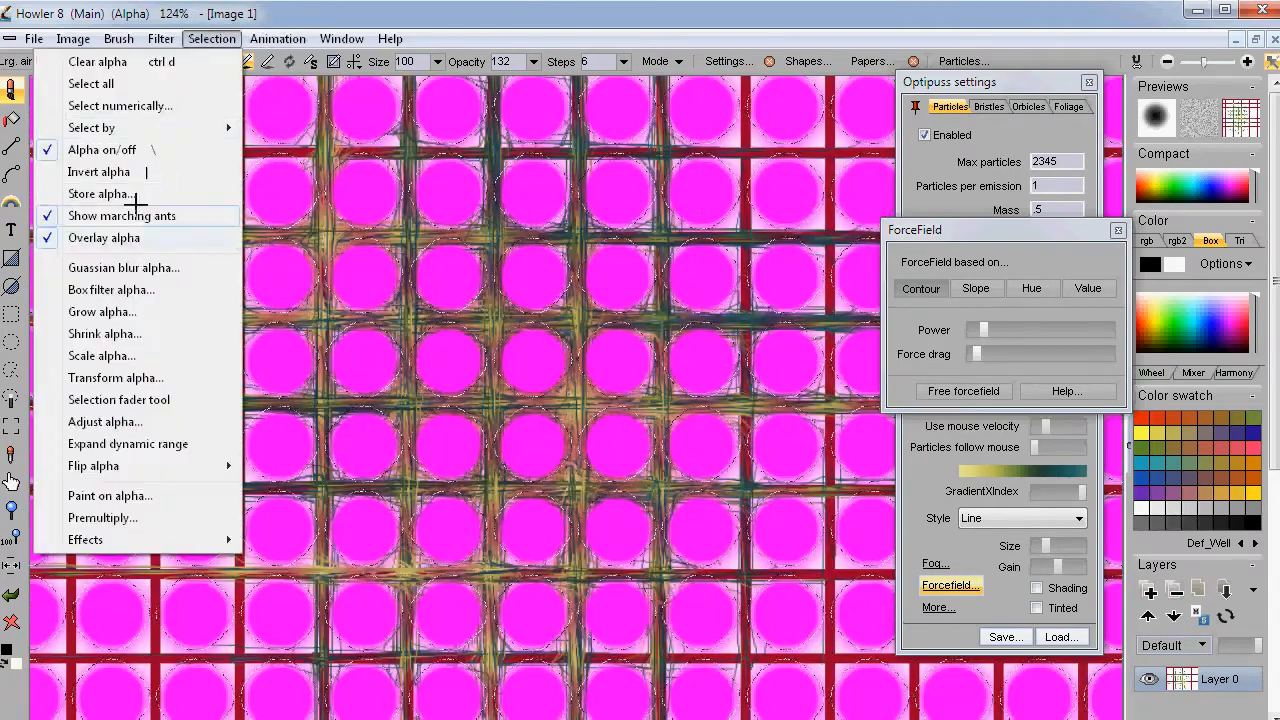
{"action": "left_click", "coordinate": [160, 215]}
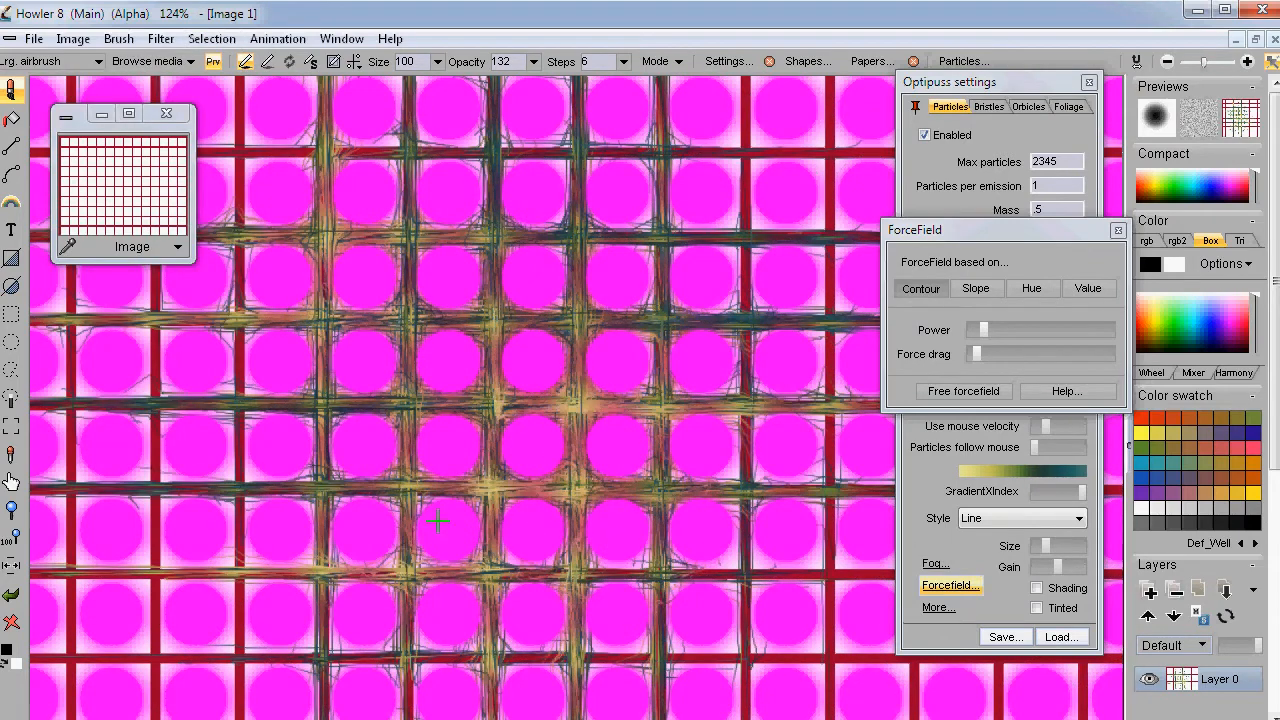
{"action": "mouse_move", "coordinate": [291, 331]}
{"action": "left_mouse_down"}
{"action": "mouse_move", "coordinate": [300, 510]}
{"action": "mouse_move", "coordinate": [491, 397]}
{"action": "left_mouse_up"}
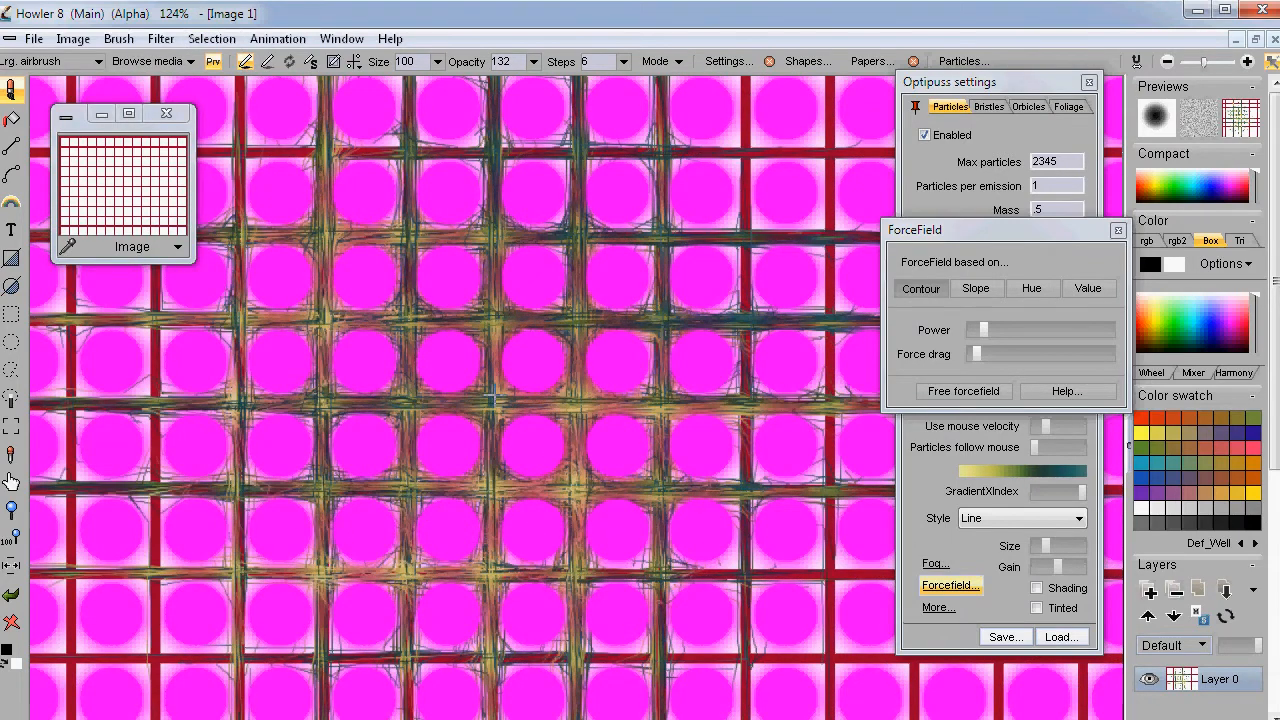
Clear the alpha and paint particle strokes freely over the unmasked grid cells
{"action": "left_click", "coordinate": [213, 38]}
{"action": "left_click", "coordinate": [185, 55]}
{"action": "mouse_move", "coordinate": [535, 360]}
{"action": "left_mouse_down"}
{"action": "mouse_move", "coordinate": [556, 296]}
{"action": "mouse_move", "coordinate": [612, 353]}
{"action": "mouse_move", "coordinate": [549, 614]}
{"action": "mouse_move", "coordinate": [452, 605]}
{"action": "mouse_move", "coordinate": [454, 472]}
{"action": "mouse_move", "coordinate": [390, 433]}
{"action": "mouse_move", "coordinate": [355, 505]}
{"action": "mouse_move", "coordinate": [266, 476]}
{"action": "mouse_move", "coordinate": [331, 409]}
{"action": "mouse_move", "coordinate": [232, 401]}
{"action": "mouse_move", "coordinate": [444, 341]}
{"action": "mouse_move", "coordinate": [341, 387]}
{"action": "mouse_move", "coordinate": [475, 384]}
{"action": "mouse_move", "coordinate": [599, 448]}
{"action": "mouse_move", "coordinate": [517, 467]}
{"action": "mouse_move", "coordinate": [644, 452]}
{"action": "mouse_move", "coordinate": [715, 534]}
{"action": "mouse_move", "coordinate": [765, 448]}
{"action": "mouse_move", "coordinate": [607, 609]}
{"action": "mouse_move", "coordinate": [722, 468]}
{"action": "mouse_move", "coordinate": [601, 384]}
{"action": "left_mouse_up"}
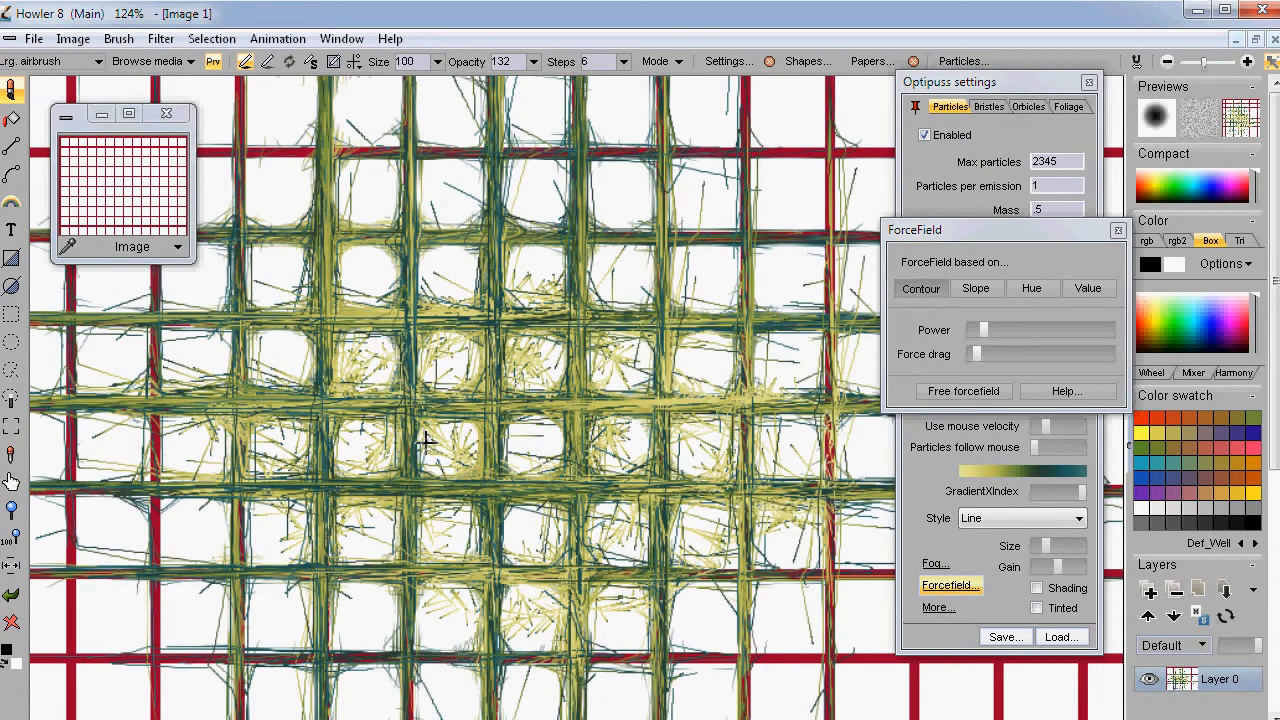
Clear the grid and strokes from the canvas, and move the ForceField window off the Optipuss settings
{"action": "left_click", "coordinate": [13, 620]}
{"action": "mouse_move", "coordinate": [237, 563]}
{"action": "left_mouse_down"}
{"action": "mouse_move", "coordinate": [406, 402]}
{"action": "mouse_move", "coordinate": [686, 358]}
{"action": "mouse_move", "coordinate": [615, 632]}
{"action": "mouse_move", "coordinate": [529, 509]}
{"action": "mouse_move", "coordinate": [309, 257]}
{"action": "mouse_move", "coordinate": [280, 300]}
{"action": "mouse_move", "coordinate": [687, 457]}
{"action": "mouse_move", "coordinate": [985, 335]}
{"action": "left_mouse_up"}
{"action": "left_click_drag", "start_coordinate": [1029, 233], "coordinate": [771, 110]}
{"action": "key", "text": "ctrl+z"}
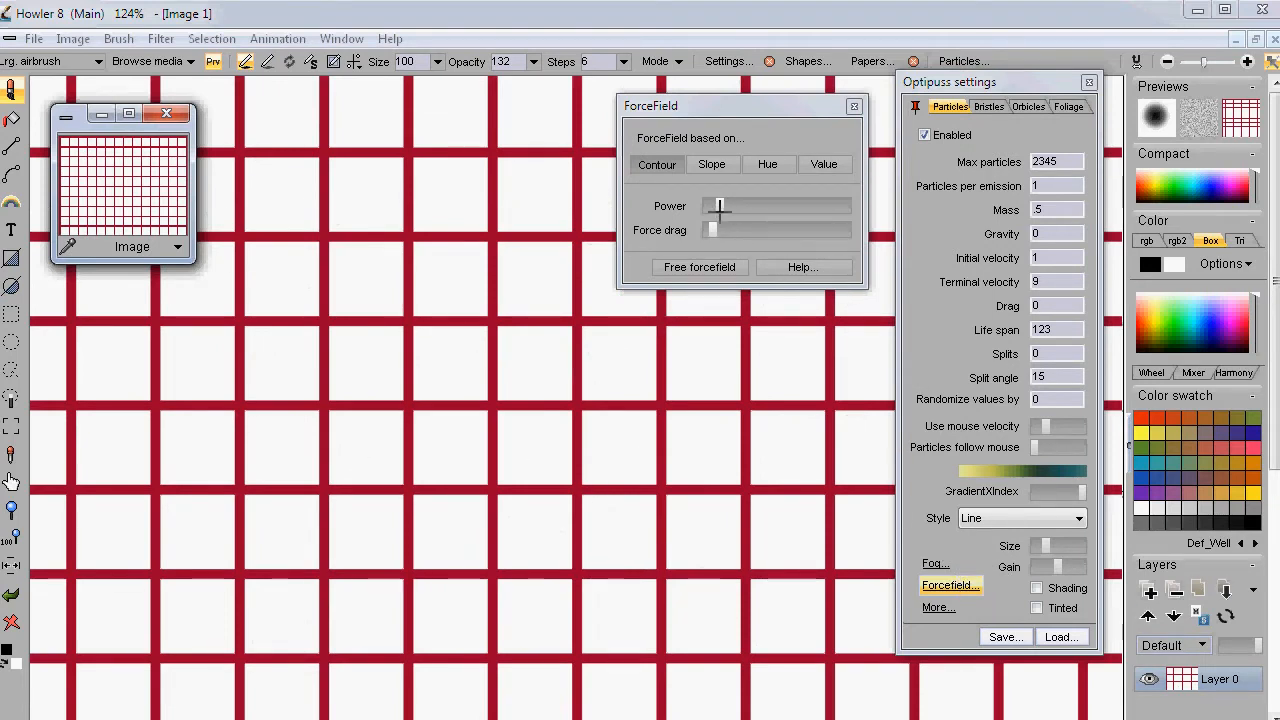
{"action": "left_click_drag", "start_coordinate": [711, 106], "coordinate": [691, 146]}
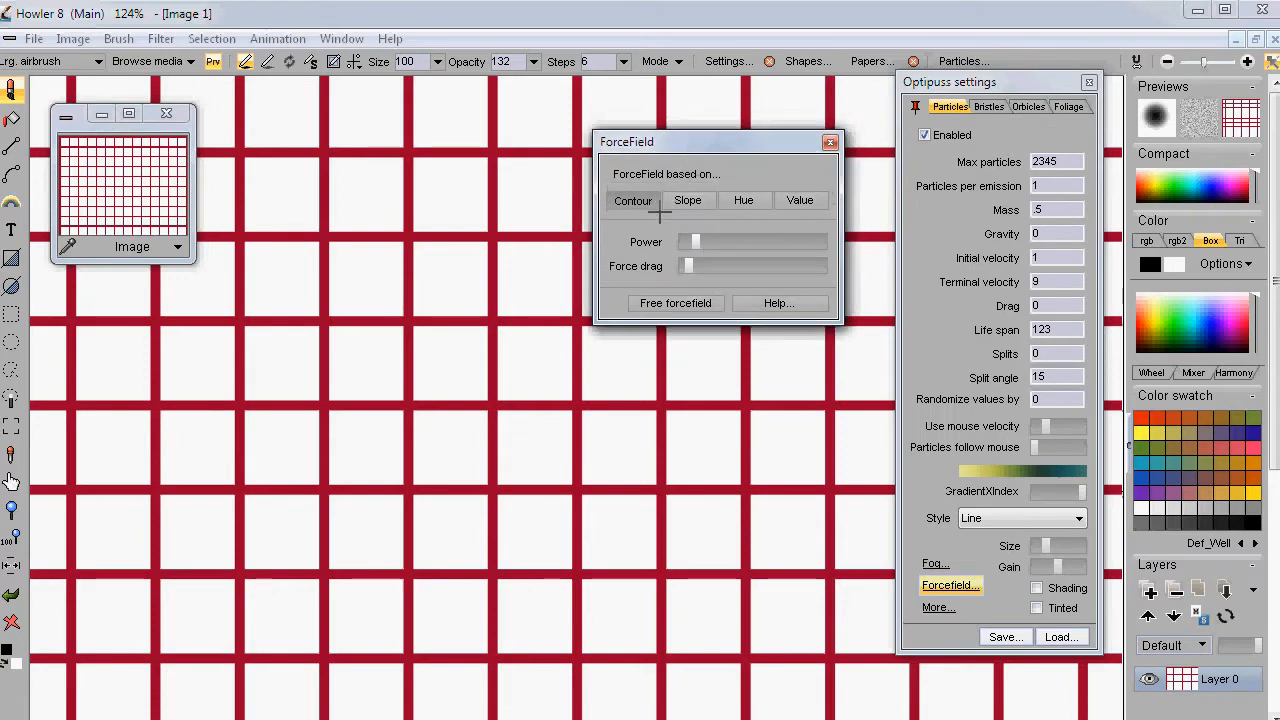
{"action": "left_click", "coordinate": [12, 622]}
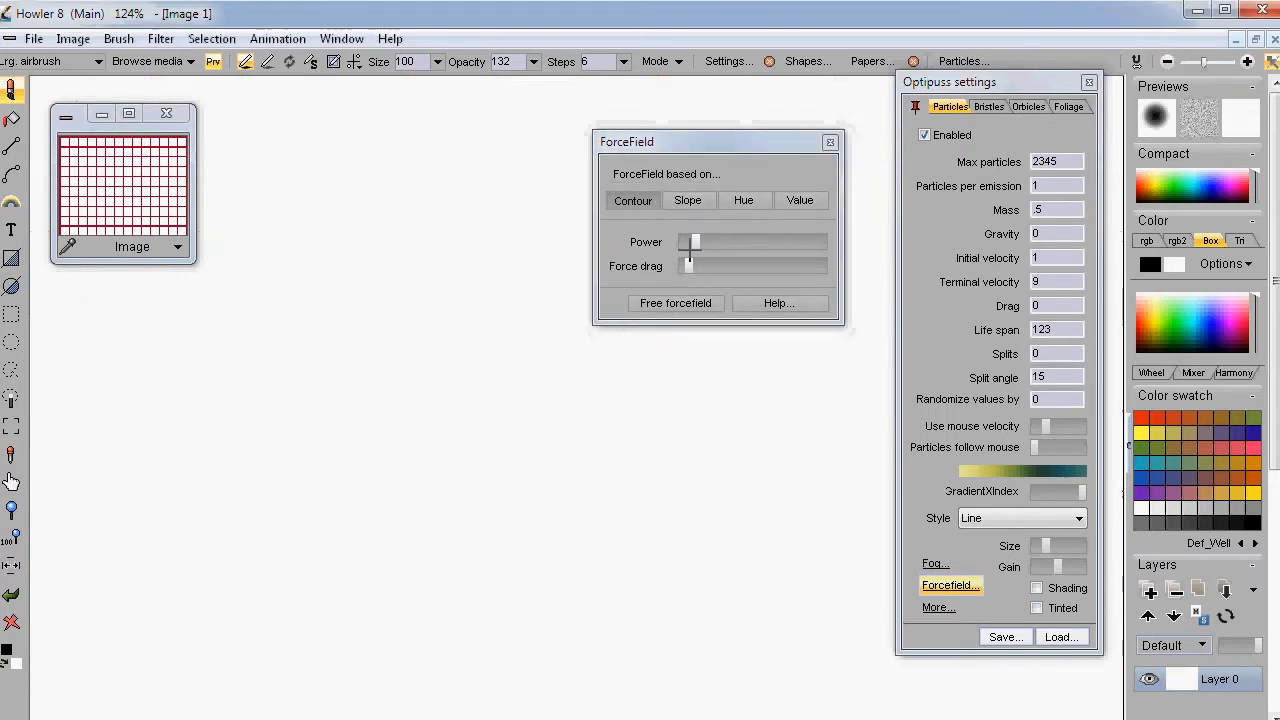
Lower the force field's power and force drag to minimum, and try particle strokes before clearing the canvas
{"action": "left_click_drag", "start_coordinate": [692, 244], "coordinate": [686, 241]}
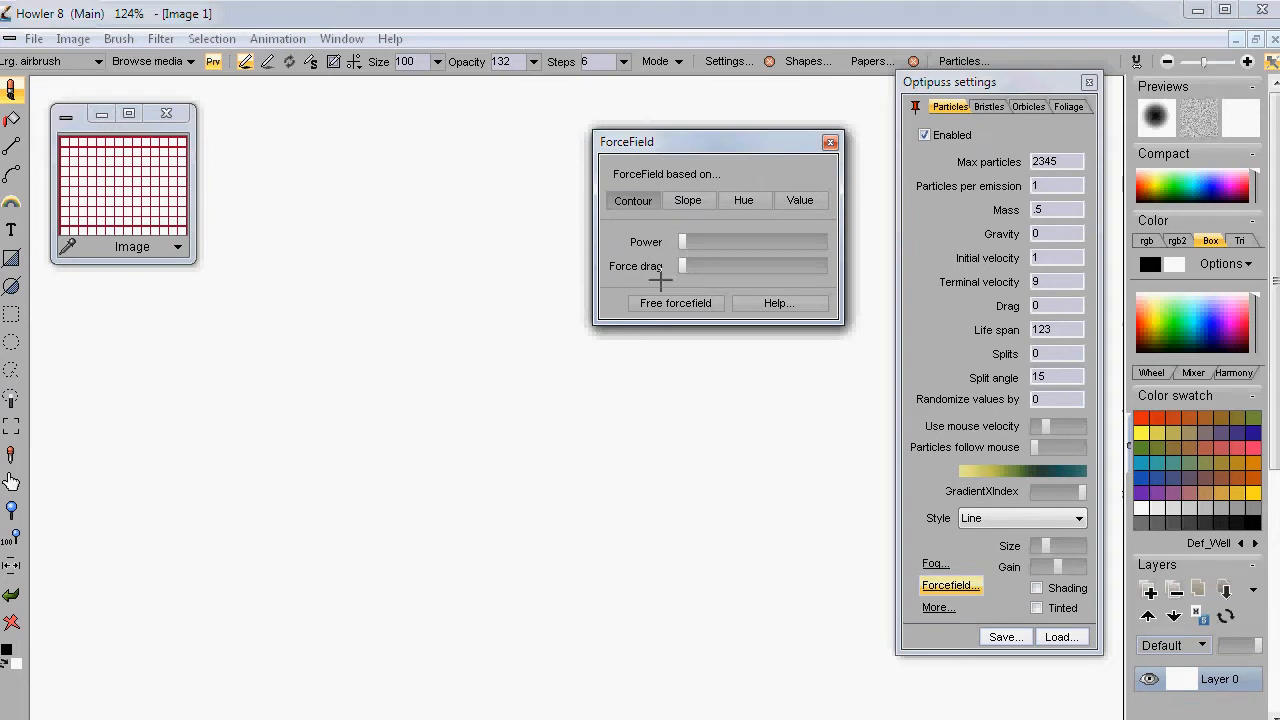
{"action": "mouse_move", "coordinate": [204, 512]}
{"action": "left_mouse_down"}
{"action": "mouse_move", "coordinate": [374, 434]}
{"action": "mouse_move", "coordinate": [566, 574]}
{"action": "mouse_move", "coordinate": [703, 466]}
{"action": "mouse_move", "coordinate": [467, 285]}
{"action": "mouse_move", "coordinate": [263, 306]}
{"action": "mouse_move", "coordinate": [180, 470]}
{"action": "mouse_move", "coordinate": [300, 560]}
{"action": "mouse_move", "coordinate": [675, 478]}
{"action": "mouse_move", "coordinate": [657, 349]}
{"action": "mouse_move", "coordinate": [523, 149]}
{"action": "mouse_move", "coordinate": [330, 400]}
{"action": "mouse_move", "coordinate": [130, 590]}
{"action": "left_mouse_up"}
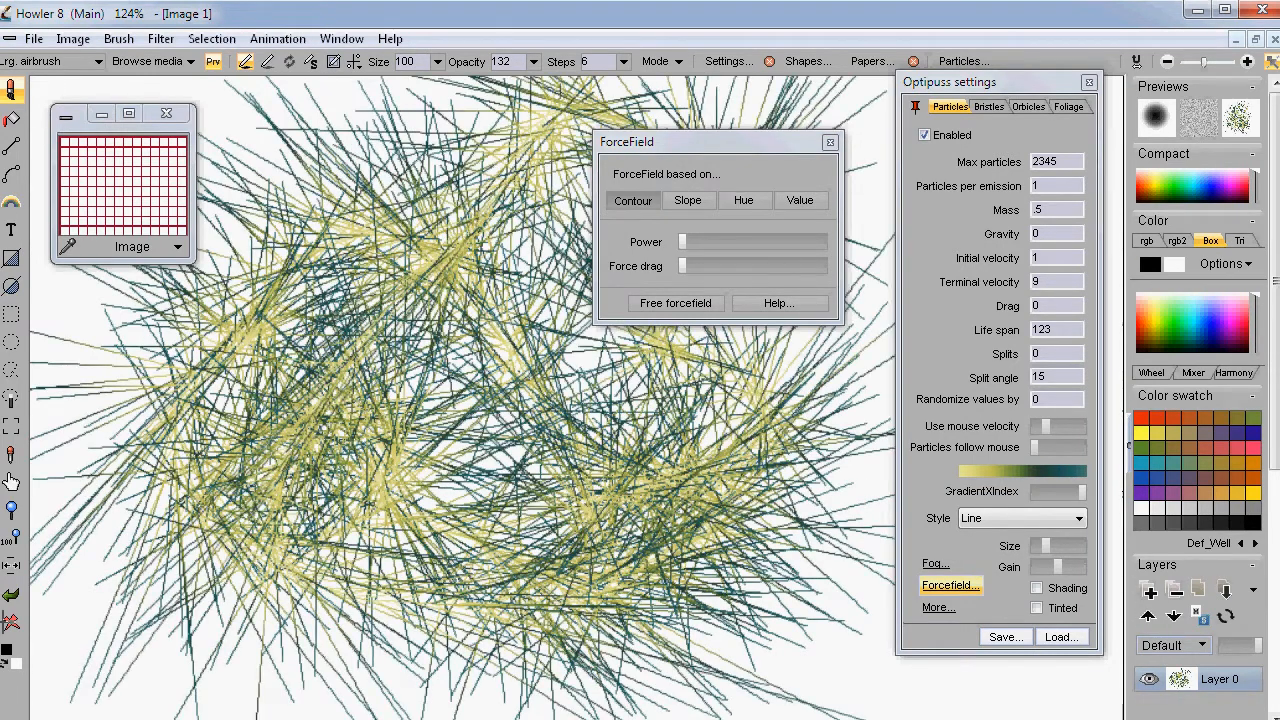
{"action": "left_click", "coordinate": [10, 621]}
Set the particle gravity to 0.5 and paint falling particle strokes across the blank canvas
{"action": "left_click", "coordinate": [1043, 234]}
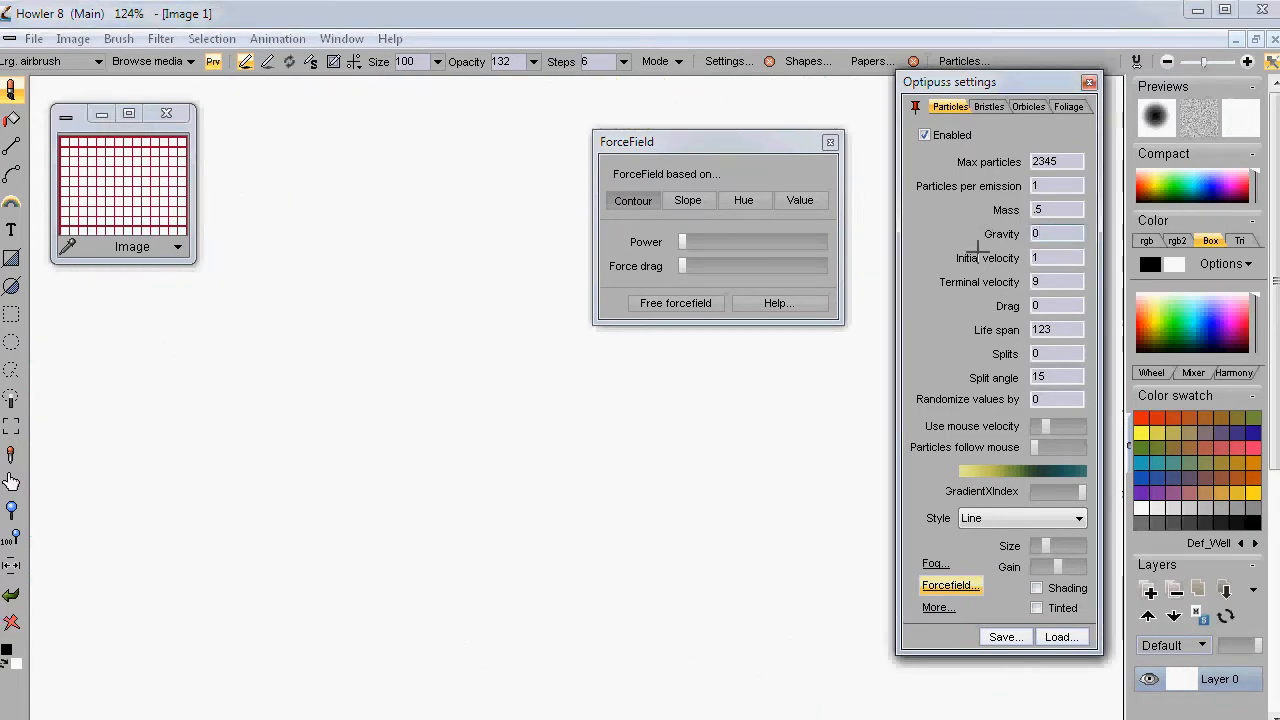
{"action": "mouse_move", "coordinate": [320, 450]}
{"action": "left_mouse_down"}
{"action": "mouse_move", "coordinate": [297, 409]}
{"action": "mouse_move", "coordinate": [683, 409]}
{"action": "mouse_move", "coordinate": [493, 220]}
{"action": "mouse_move", "coordinate": [126, 343]}
{"action": "mouse_move", "coordinate": [626, 333]}
{"action": "left_mouse_up"}
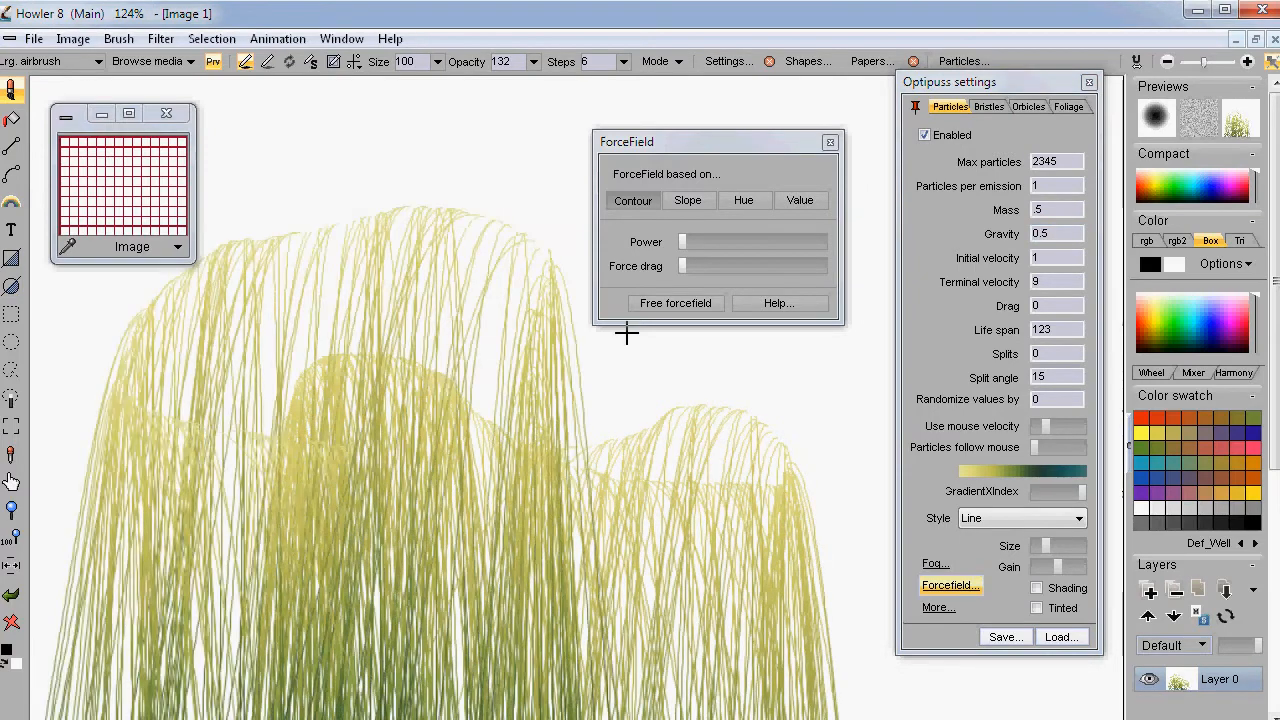
Raise the force field's power slightly, and paint particle strokes over the existing ones and on a cleared canvas
{"action": "left_click_drag", "start_coordinate": [680, 240], "coordinate": [690, 241]}
{"action": "mouse_move", "coordinate": [405, 100]}
{"action": "left_mouse_down"}
{"action": "mouse_move", "coordinate": [357, 177]}
{"action": "mouse_move", "coordinate": [666, 463]}
{"action": "mouse_move", "coordinate": [95, 560]}
{"action": "left_mouse_up"}
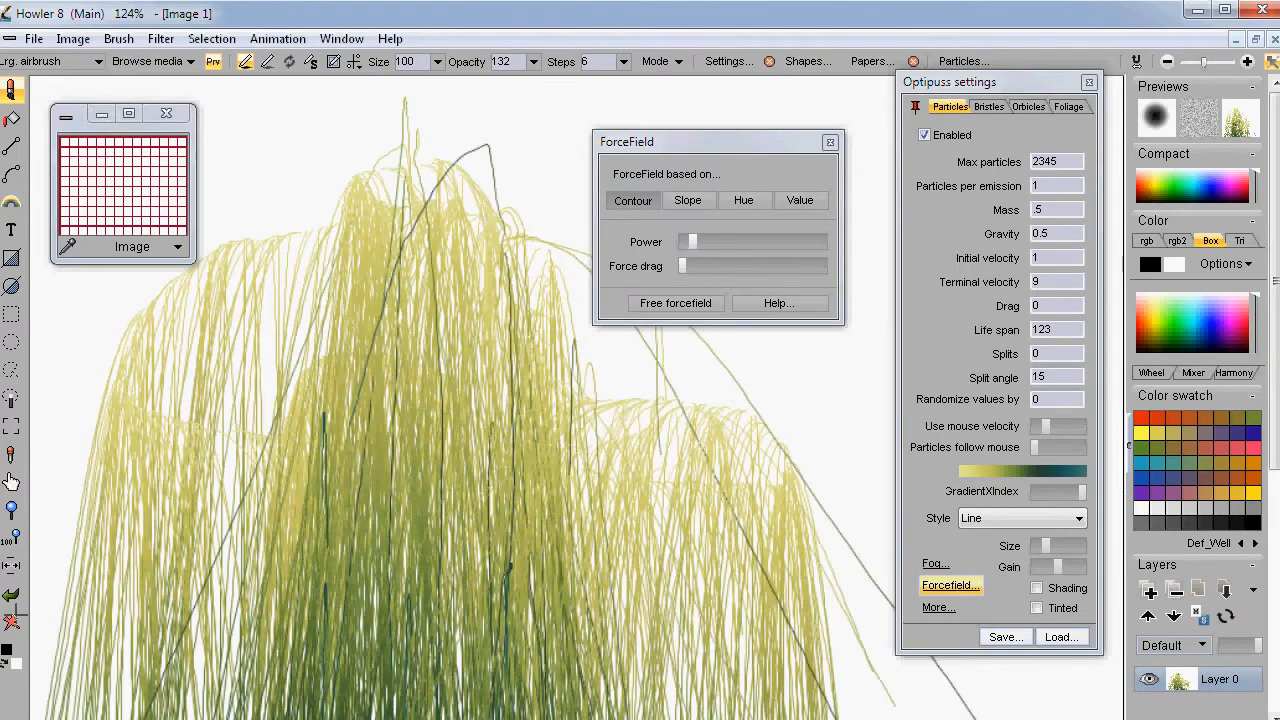
{"action": "left_click", "coordinate": [12, 620]}
{"action": "mouse_move", "coordinate": [171, 537]}
{"action": "left_mouse_down"}
{"action": "mouse_move", "coordinate": [326, 463]}
{"action": "mouse_move", "coordinate": [409, 357]}
{"action": "mouse_move", "coordinate": [410, 246]}
{"action": "mouse_move", "coordinate": [508, 309]}
{"action": "mouse_move", "coordinate": [704, 347]}
{"action": "left_mouse_up"}
Raise the force drag slightly and paint fresh particle strokes on a cleared canvas
{"action": "left_click_drag", "start_coordinate": [683, 263], "coordinate": [690, 265]}
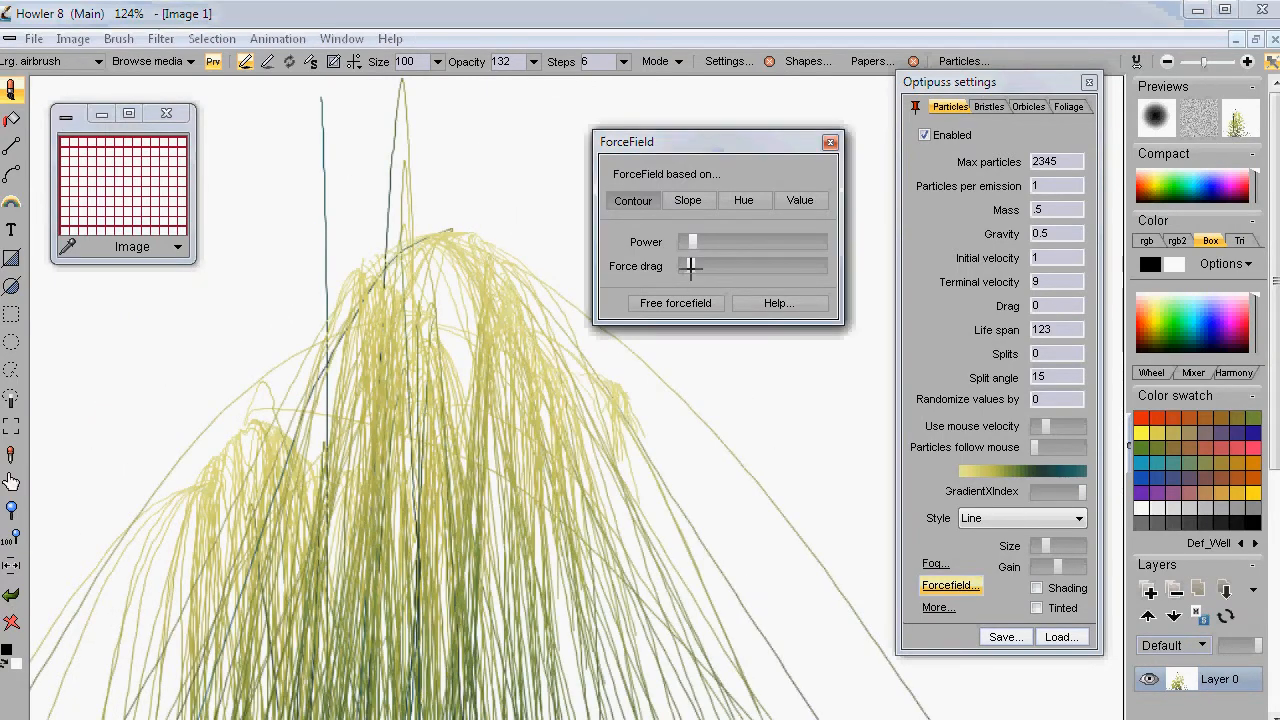
{"action": "left_click", "coordinate": [12, 621]}
{"action": "mouse_move", "coordinate": [153, 506]}
{"action": "left_mouse_down"}
{"action": "mouse_move", "coordinate": [289, 423]}
{"action": "mouse_move", "coordinate": [491, 491]}
{"action": "mouse_move", "coordinate": [477, 391]}
{"action": "mouse_move", "coordinate": [411, 209]}
{"action": "mouse_move", "coordinate": [583, 363]}
{"action": "mouse_move", "coordinate": [633, 368]}
{"action": "left_mouse_up"}
Increase the force field's power and force drag further, painting particle strokes between changes and on a cleared canvas
{"action": "left_click_drag", "start_coordinate": [704, 241], "coordinate": [725, 241]}
{"action": "mouse_move", "coordinate": [705, 421]}
{"action": "left_mouse_down"}
{"action": "mouse_move", "coordinate": [785, 431]}
{"action": "mouse_move", "coordinate": [374, 329]}
{"action": "mouse_move", "coordinate": [257, 443]}
{"action": "mouse_move", "coordinate": [592, 494]}
{"action": "mouse_move", "coordinate": [457, 243]}
{"action": "mouse_move", "coordinate": [400, 260]}
{"action": "mouse_move", "coordinate": [537, 223]}
{"action": "mouse_move", "coordinate": [322, 308]}
{"action": "mouse_move", "coordinate": [215, 450]}
{"action": "mouse_move", "coordinate": [510, 600]}
{"action": "left_mouse_up"}
{"action": "left_click_drag", "start_coordinate": [692, 265], "coordinate": [715, 265]}
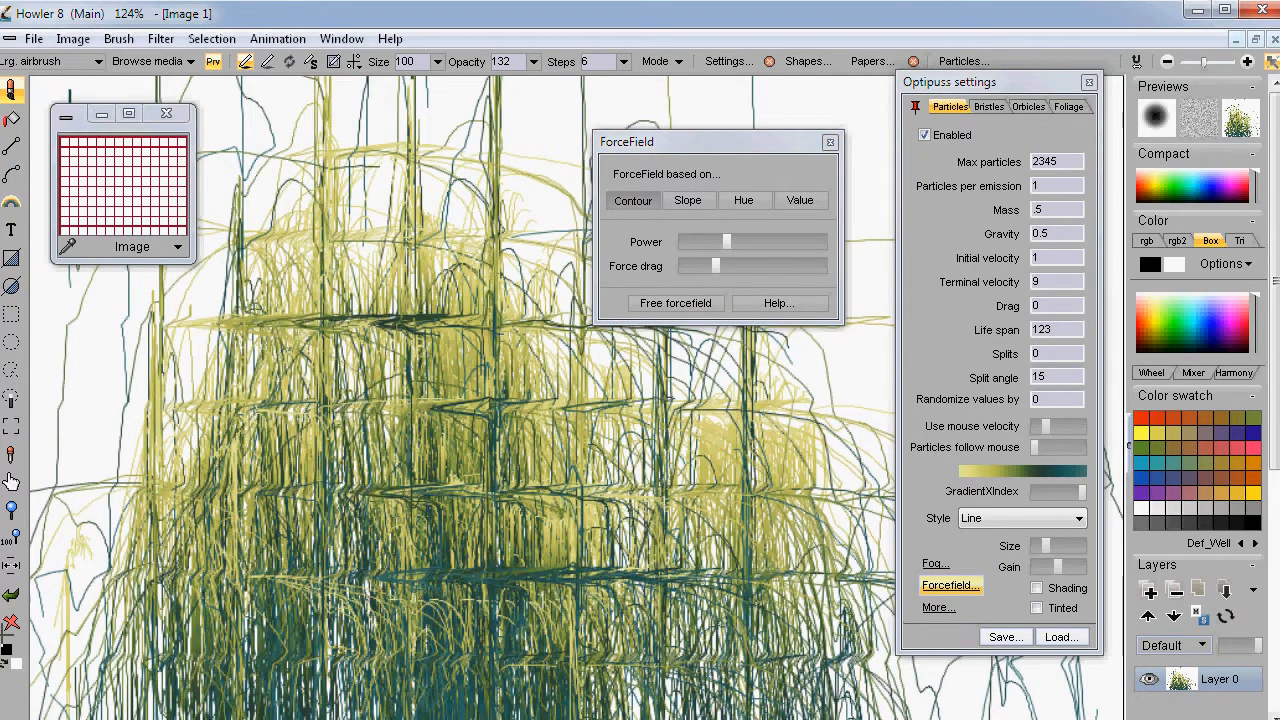
{"action": "left_click", "coordinate": [11, 622]}
{"action": "mouse_move", "coordinate": [480, 448]}
{"action": "left_mouse_down"}
{"action": "mouse_move", "coordinate": [544, 436]}
{"action": "mouse_move", "coordinate": [544, 383]}
{"action": "mouse_move", "coordinate": [440, 413]}
{"action": "mouse_move", "coordinate": [319, 401]}
{"action": "mouse_move", "coordinate": [219, 450]}
{"action": "mouse_move", "coordinate": [329, 513]}
{"action": "mouse_move", "coordinate": [798, 545]}
{"action": "mouse_move", "coordinate": [767, 523]}
{"action": "mouse_move", "coordinate": [703, 424]}
{"action": "mouse_move", "coordinate": [523, 358]}
{"action": "mouse_move", "coordinate": [455, 218]}
{"action": "mouse_move", "coordinate": [212, 246]}
{"action": "mouse_move", "coordinate": [478, 360]}
{"action": "left_mouse_up"}
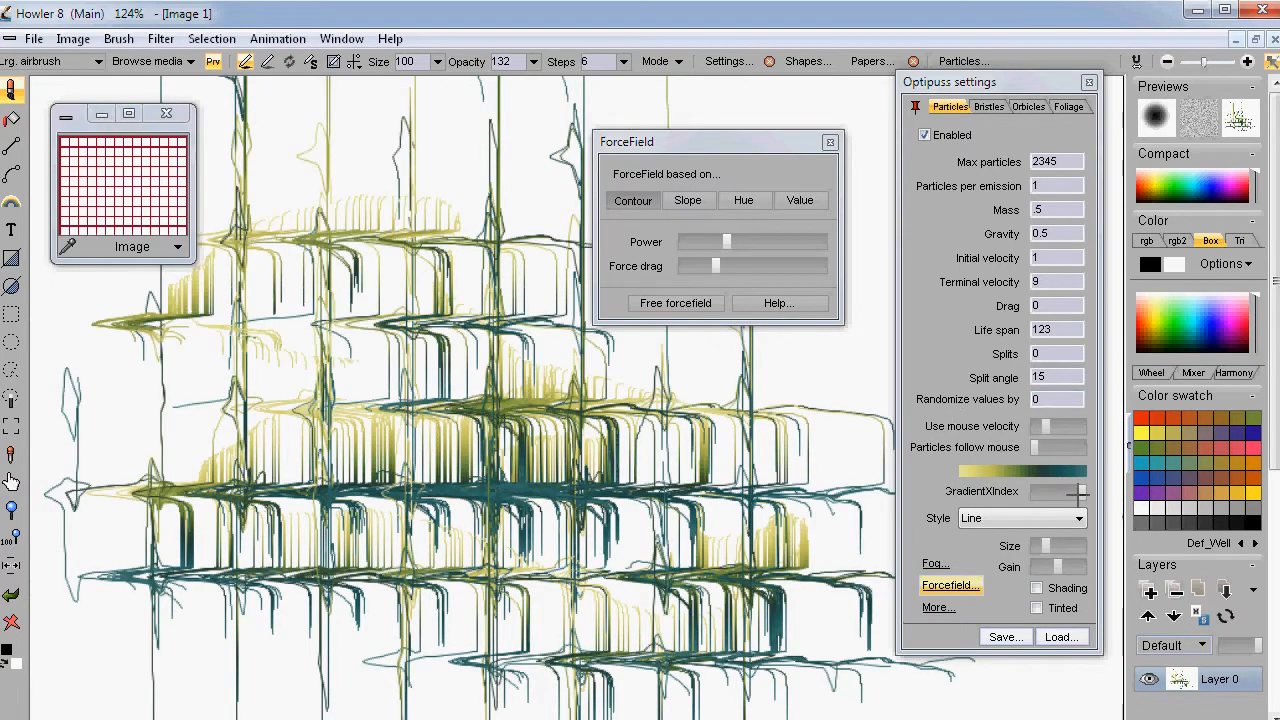
Switch the particle gradient to the blue-white-brown one, and paint particle strokes over the existing ones and on a cleared canvas
{"action": "left_click_drag", "start_coordinate": [1080, 491], "coordinate": [1076, 491]}
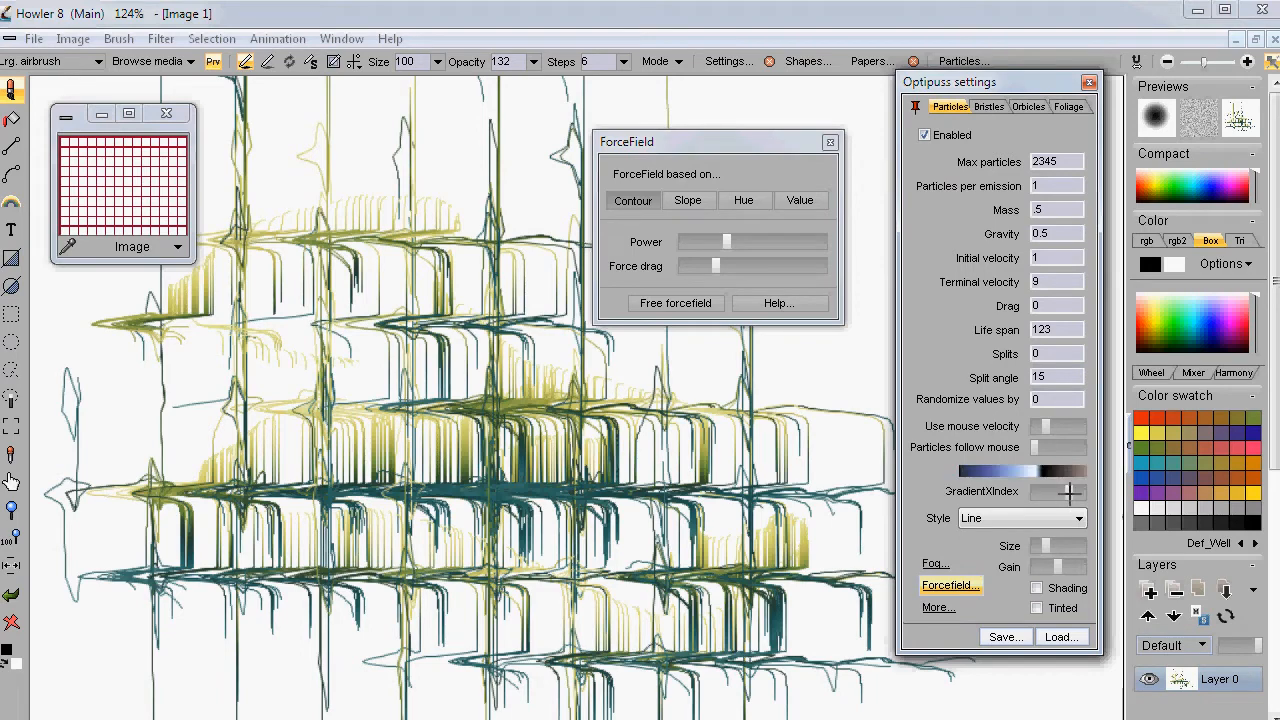
{"action": "mouse_move", "coordinate": [636, 456]}
{"action": "left_mouse_down"}
{"action": "mouse_move", "coordinate": [390, 330]}
{"action": "mouse_move", "coordinate": [61, 577]}
{"action": "left_mouse_up"}
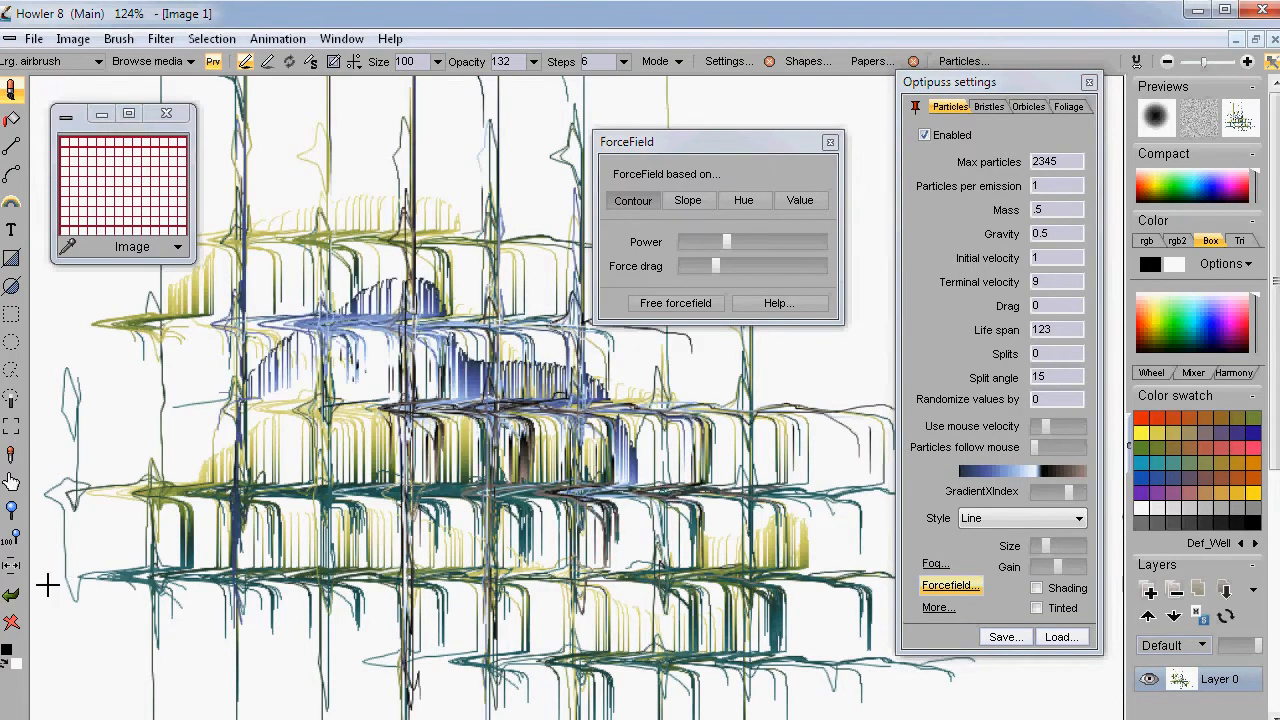
{"action": "key", "text": "Delete"}
{"action": "mouse_move", "coordinate": [229, 329]}
{"action": "left_mouse_down"}
{"action": "mouse_move", "coordinate": [362, 208]}
{"action": "mouse_move", "coordinate": [437, 264]}
{"action": "mouse_move", "coordinate": [462, 378]}
{"action": "mouse_move", "coordinate": [734, 450]}
{"action": "mouse_move", "coordinate": [797, 497]}
{"action": "left_mouse_up"}
Set the particle style to Shrinking lines, increase the particle size, and paint thick strokes over the canvas
{"action": "left_click", "coordinate": [1075, 518]}
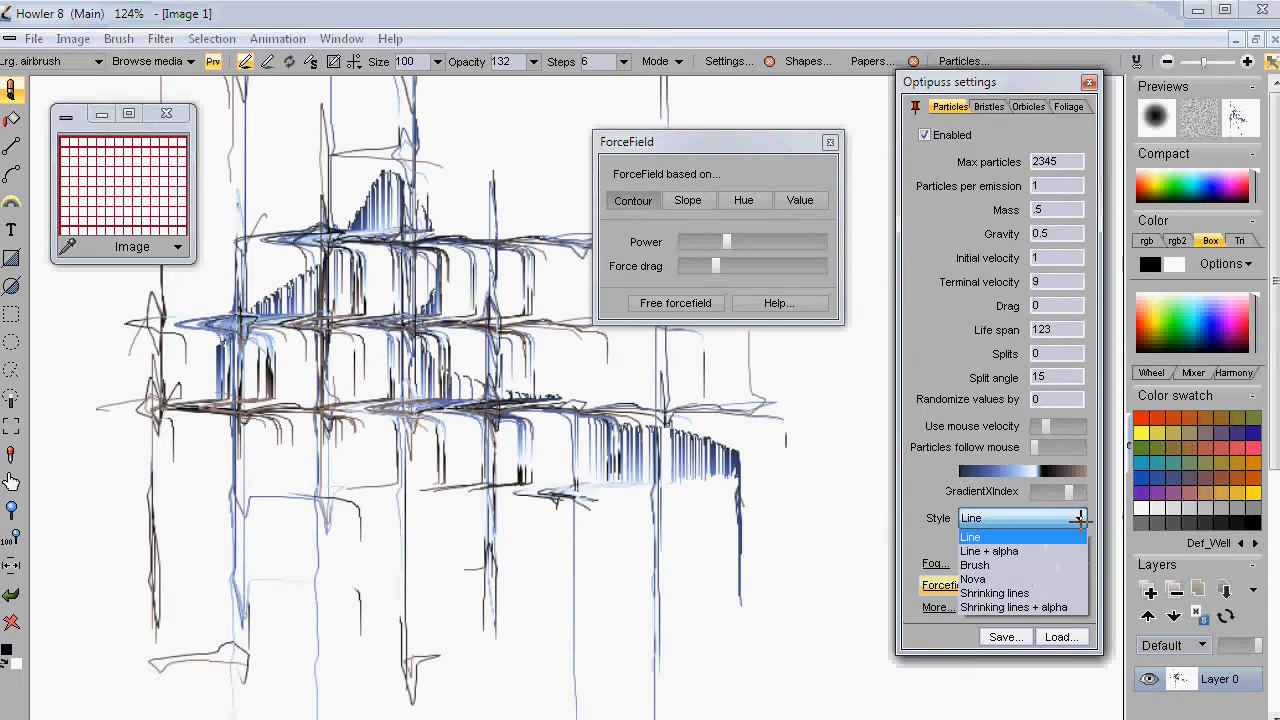
{"action": "left_click", "coordinate": [1003, 579]}
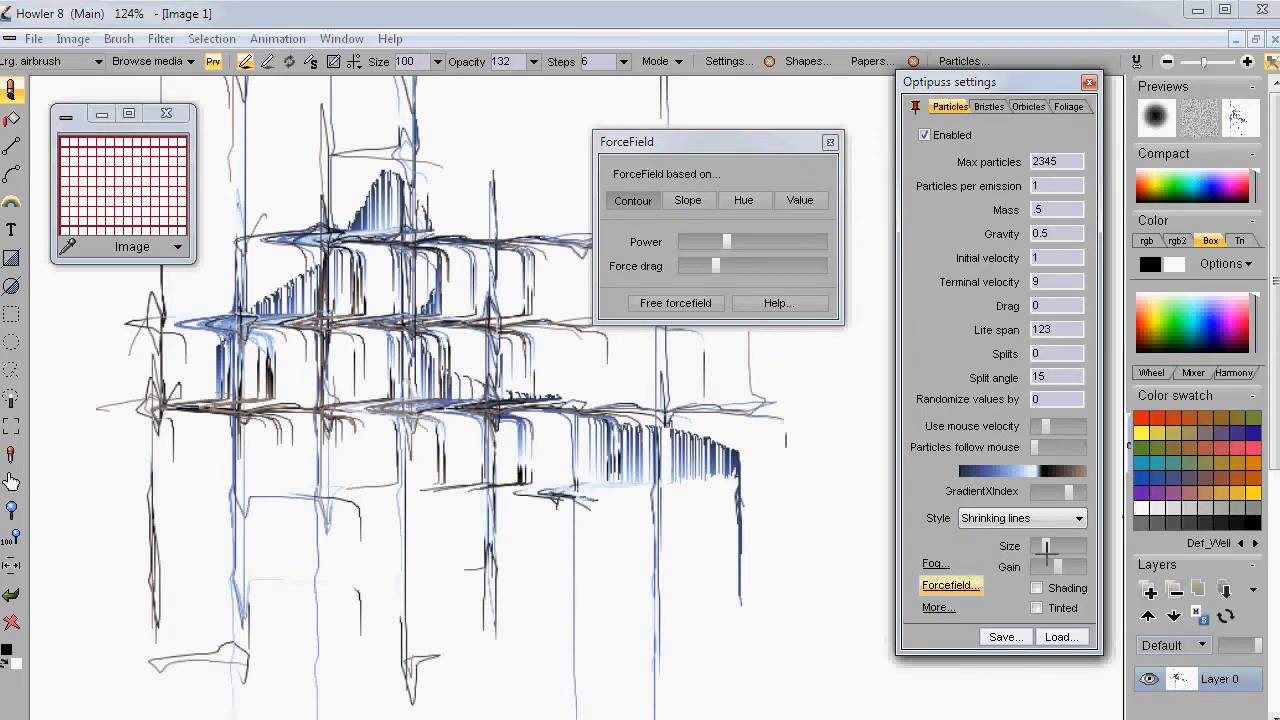
{"action": "mouse_move", "coordinate": [658, 500]}
{"action": "left_mouse_down"}
{"action": "mouse_move", "coordinate": [520, 460]}
{"action": "mouse_move", "coordinate": [420, 330]}
{"action": "mouse_move", "coordinate": [400, 250]}
{"action": "mouse_move", "coordinate": [112, 390]}
{"action": "mouse_move", "coordinate": [177, 471]}
{"action": "mouse_move", "coordinate": [330, 520]}
{"action": "mouse_move", "coordinate": [757, 434]}
{"action": "mouse_move", "coordinate": [400, 278]}
{"action": "left_mouse_up"}
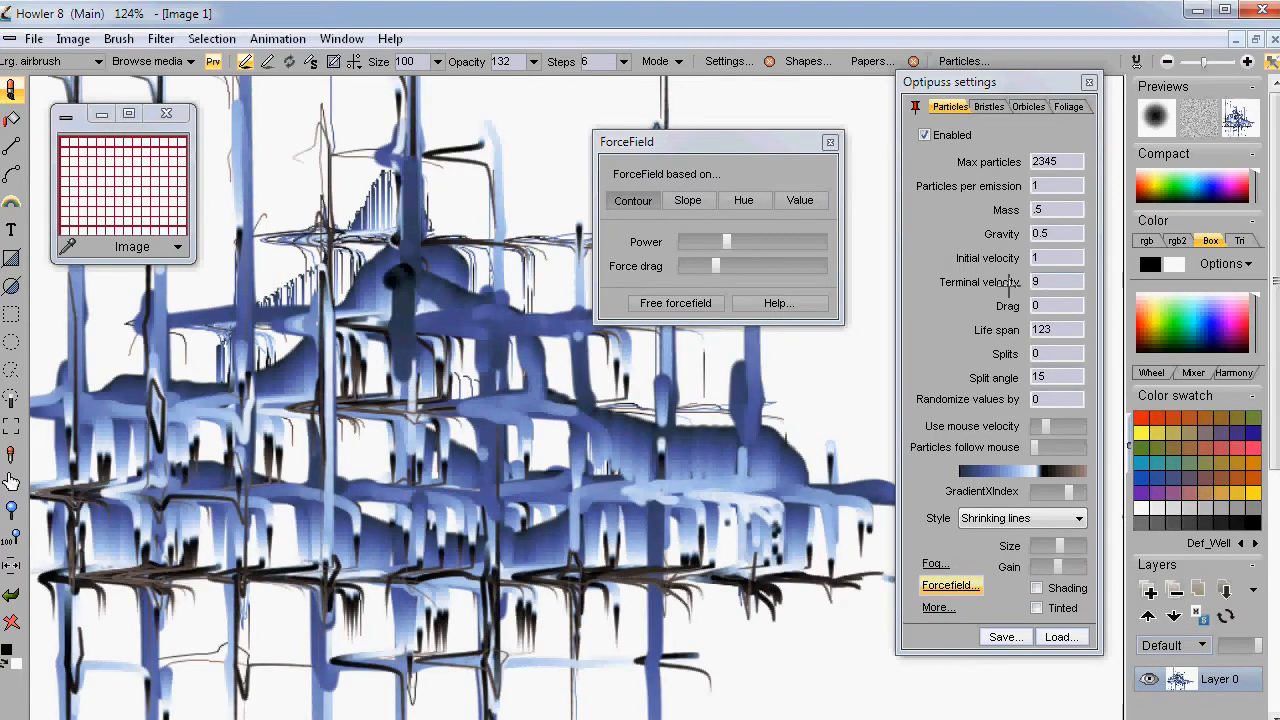
Set gravity to 0.2, terminal velocity to 3 and life span to 234, and paint particle strokes on a cleared canvas
{"action": "double_click", "coordinate": [1066, 329]}
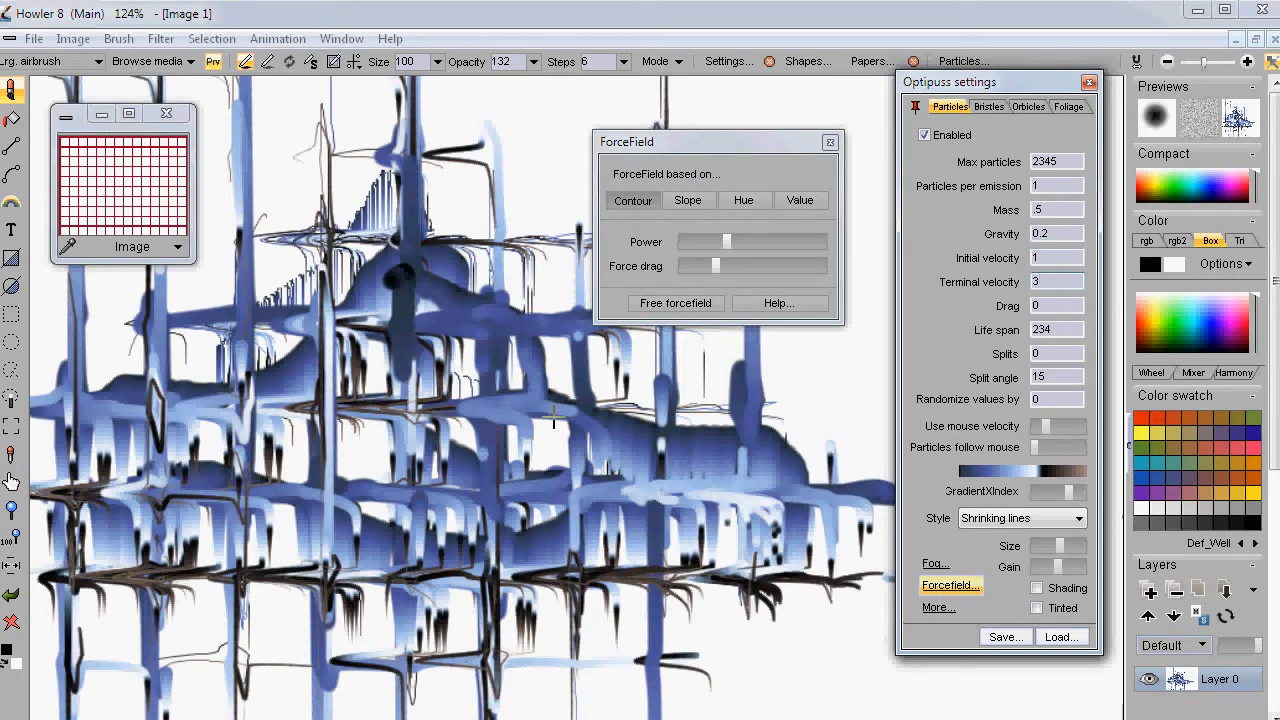
{"action": "left_click", "coordinate": [11, 622]}
{"action": "mouse_move", "coordinate": [310, 490]}
{"action": "left_mouse_down"}
{"action": "mouse_move", "coordinate": [351, 391]}
{"action": "mouse_move", "coordinate": [520, 437]}
{"action": "mouse_move", "coordinate": [660, 455]}
{"action": "mouse_move", "coordinate": [420, 257]}
{"action": "mouse_move", "coordinate": [203, 334]}
{"action": "mouse_move", "coordinate": [145, 487]}
{"action": "mouse_move", "coordinate": [466, 643]}
{"action": "left_mouse_up"}
Raise the force field's power above the middle, and paint particle strokes over the existing ones and on a cleared canvas
{"action": "left_click_drag", "start_coordinate": [727, 241], "coordinate": [772, 241]}
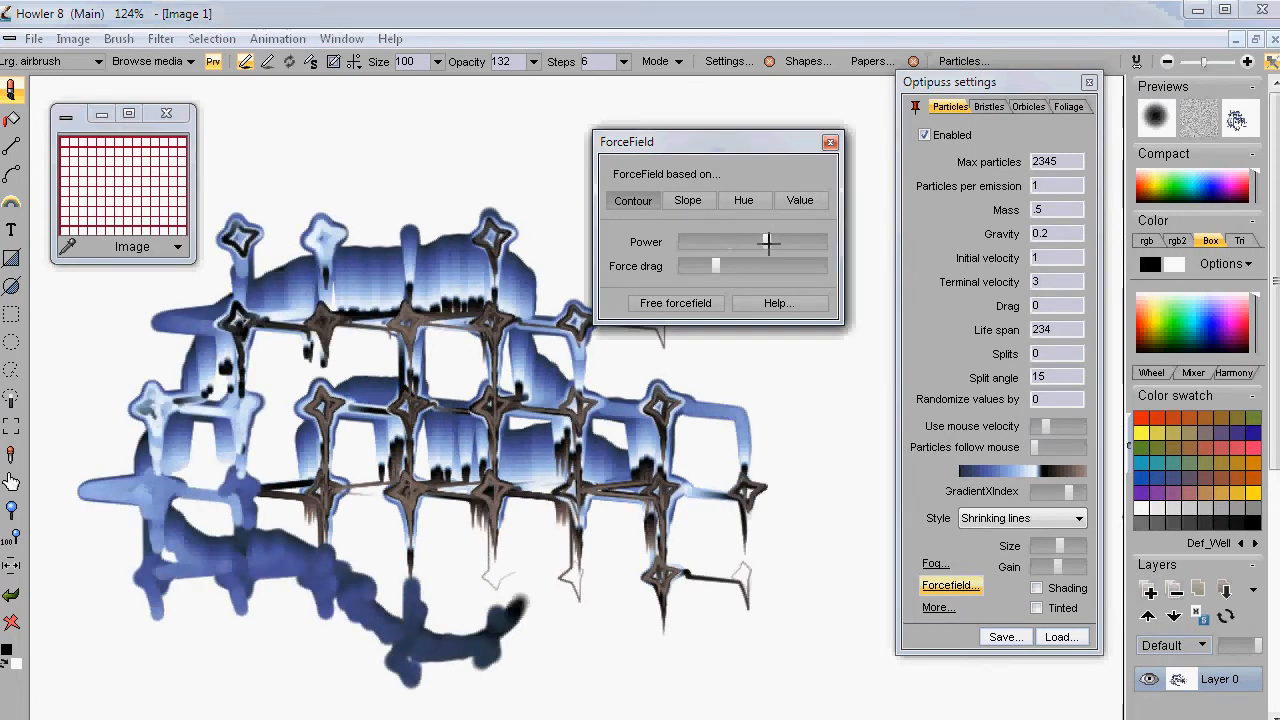
{"action": "mouse_move", "coordinate": [786, 376]}
{"action": "left_mouse_down"}
{"action": "mouse_move", "coordinate": [804, 463]}
{"action": "mouse_move", "coordinate": [820, 513]}
{"action": "mouse_move", "coordinate": [804, 581]}
{"action": "mouse_move", "coordinate": [736, 616]}
{"action": "mouse_move", "coordinate": [626, 594]}
{"action": "left_mouse_up"}
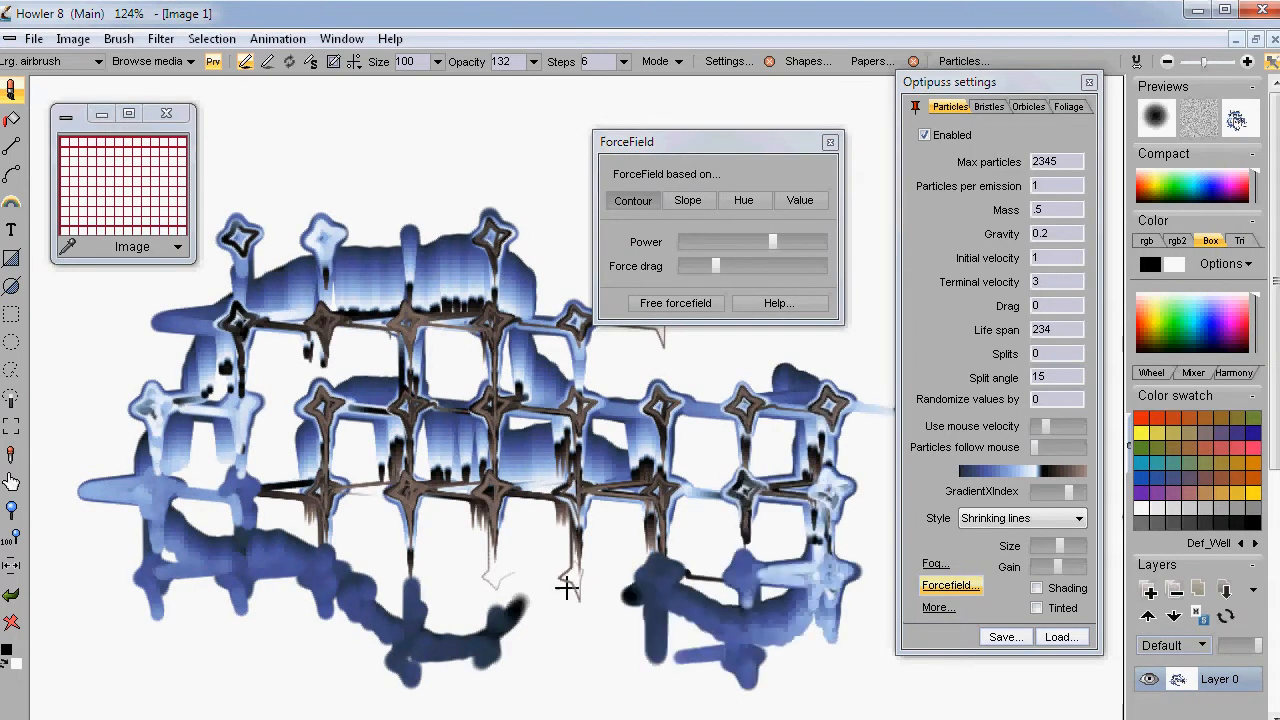
{"action": "left_click", "coordinate": [11, 622]}
{"action": "mouse_move", "coordinate": [318, 270]}
{"action": "left_mouse_down"}
{"action": "mouse_move", "coordinate": [420, 206]}
{"action": "mouse_move", "coordinate": [534, 286]}
{"action": "mouse_move", "coordinate": [505, 471]}
{"action": "mouse_move", "coordinate": [340, 523]}
{"action": "mouse_move", "coordinate": [254, 449]}
{"action": "mouse_move", "coordinate": [191, 349]}
{"action": "mouse_move", "coordinate": [105, 425]}
{"action": "mouse_move", "coordinate": [351, 449]}
{"action": "mouse_move", "coordinate": [751, 551]}
{"action": "mouse_move", "coordinate": [634, 463]}
{"action": "mouse_move", "coordinate": [840, 326]}
{"action": "left_mouse_up"}
Raise the force drag to about the middle, lower the power to a low setting, and paint strokes before and after clearing the canvas
{"action": "left_click", "coordinate": [758, 266]}
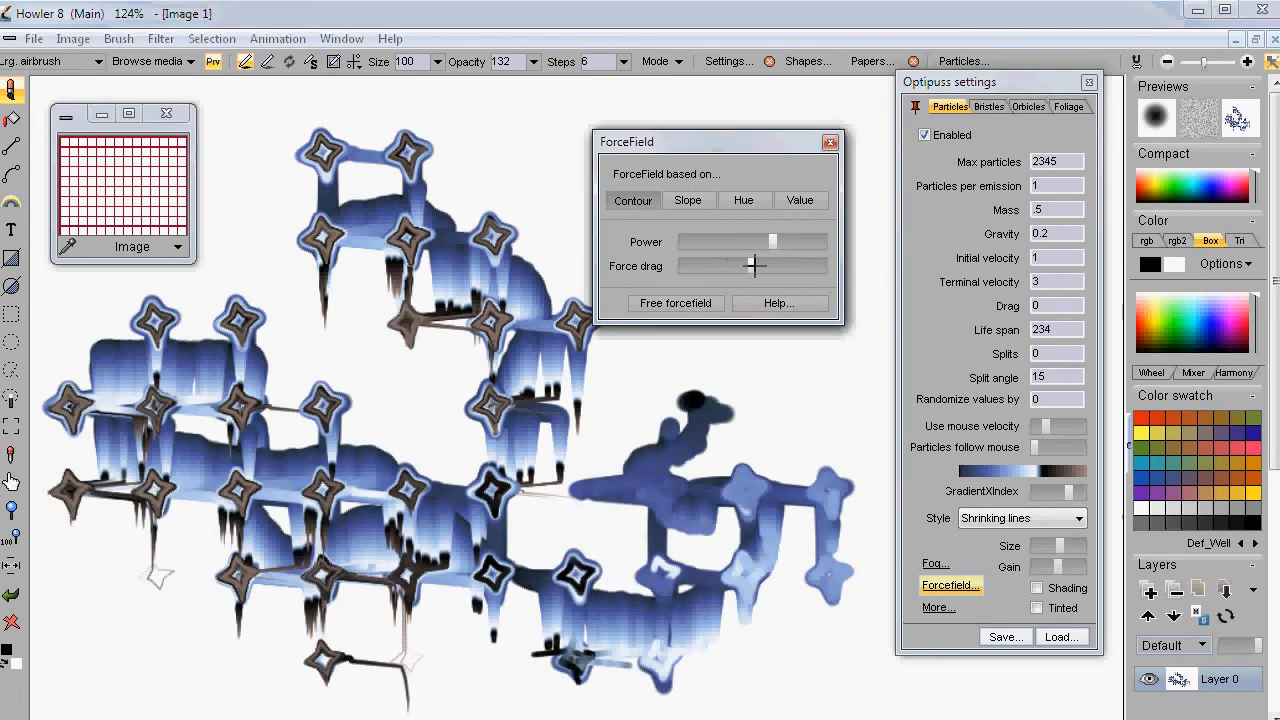
{"action": "left_click_drag", "start_coordinate": [708, 242], "coordinate": [702, 242]}
{"action": "mouse_move", "coordinate": [670, 359]}
{"action": "left_mouse_down"}
{"action": "mouse_move", "coordinate": [835, 485]}
{"action": "mouse_move", "coordinate": [798, 536]}
{"action": "left_mouse_up"}
{"action": "left_click", "coordinate": [12, 623]}
{"action": "mouse_move", "coordinate": [446, 203]}
{"action": "left_mouse_down"}
{"action": "mouse_move", "coordinate": [357, 209]}
{"action": "mouse_move", "coordinate": [451, 363]}
{"action": "mouse_move", "coordinate": [718, 551]}
{"action": "mouse_move", "coordinate": [491, 591]}
{"action": "mouse_move", "coordinate": [374, 437]}
{"action": "mouse_move", "coordinate": [143, 420]}
{"action": "mouse_move", "coordinate": [492, 478]}
{"action": "mouse_move", "coordinate": [489, 203]}
{"action": "mouse_move", "coordinate": [663, 449]}
{"action": "mouse_move", "coordinate": [823, 431]}
{"action": "mouse_move", "coordinate": [413, 533]}
{"action": "mouse_move", "coordinate": [280, 420]}
{"action": "mouse_move", "coordinate": [500, 560]}
{"action": "mouse_move", "coordinate": [800, 560]}
{"action": "mouse_move", "coordinate": [611, 505]}
{"action": "mouse_move", "coordinate": [600, 440]}
{"action": "mouse_move", "coordinate": [820, 370]}
{"action": "mouse_move", "coordinate": [260, 240]}
{"action": "mouse_move", "coordinate": [157, 428]}
{"action": "left_mouse_up"}
{"action": "mouse_move", "coordinate": [718, 645]}
{"action": "left_mouse_down"}
{"action": "mouse_move", "coordinate": [560, 500]}
{"action": "mouse_move", "coordinate": [371, 266]}
{"action": "left_mouse_up"}
Reduce the particle size to its minimum and the force drag to near zero, painting strokes after each change
{"action": "left_click_drag", "start_coordinate": [1056, 545], "coordinate": [1034, 546]}
{"action": "mouse_move", "coordinate": [155, 539]}
{"action": "left_mouse_down"}
{"action": "mouse_move", "coordinate": [184, 445]}
{"action": "mouse_move", "coordinate": [236, 585]}
{"action": "left_mouse_up"}
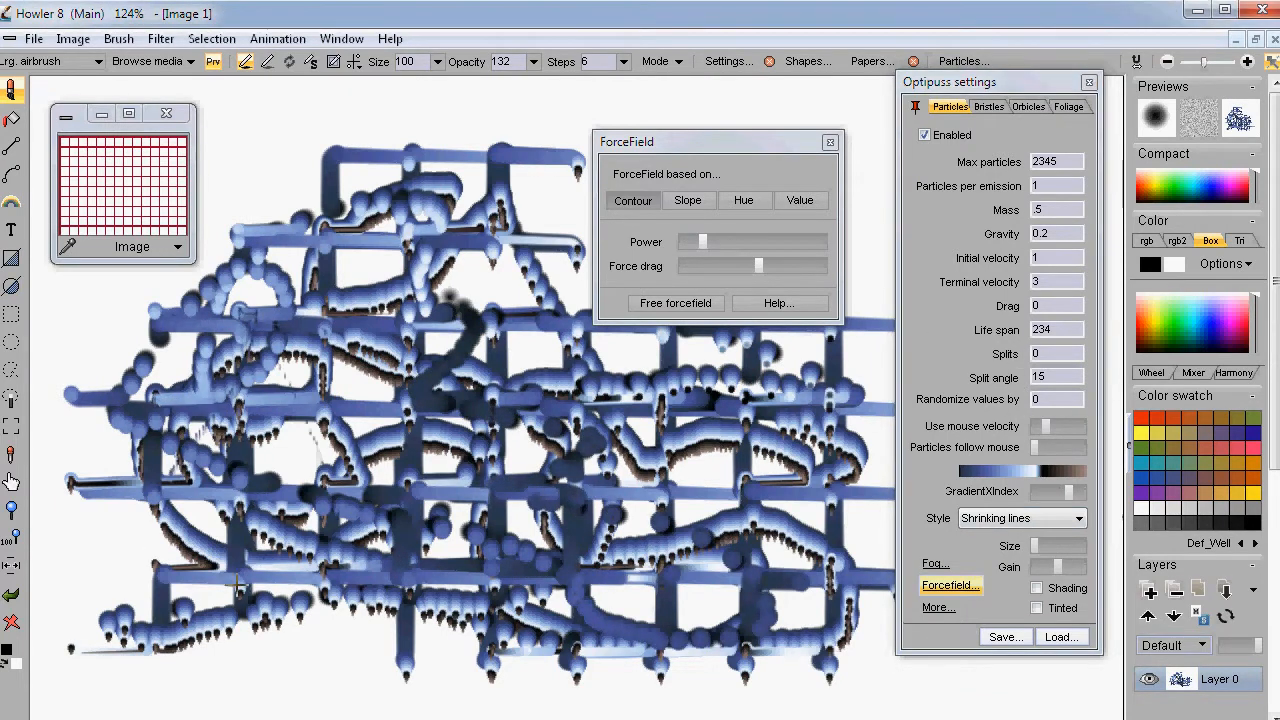
{"action": "left_click", "coordinate": [690, 266]}
{"action": "mouse_move", "coordinate": [480, 403]}
{"action": "left_mouse_down"}
{"action": "mouse_move", "coordinate": [470, 275]}
{"action": "mouse_move", "coordinate": [350, 350]}
{"action": "left_mouse_up"}
Set the force field's power to a high level and paint fine particle strokes, clearing the canvas before each pass
{"action": "left_click", "coordinate": [11, 621]}
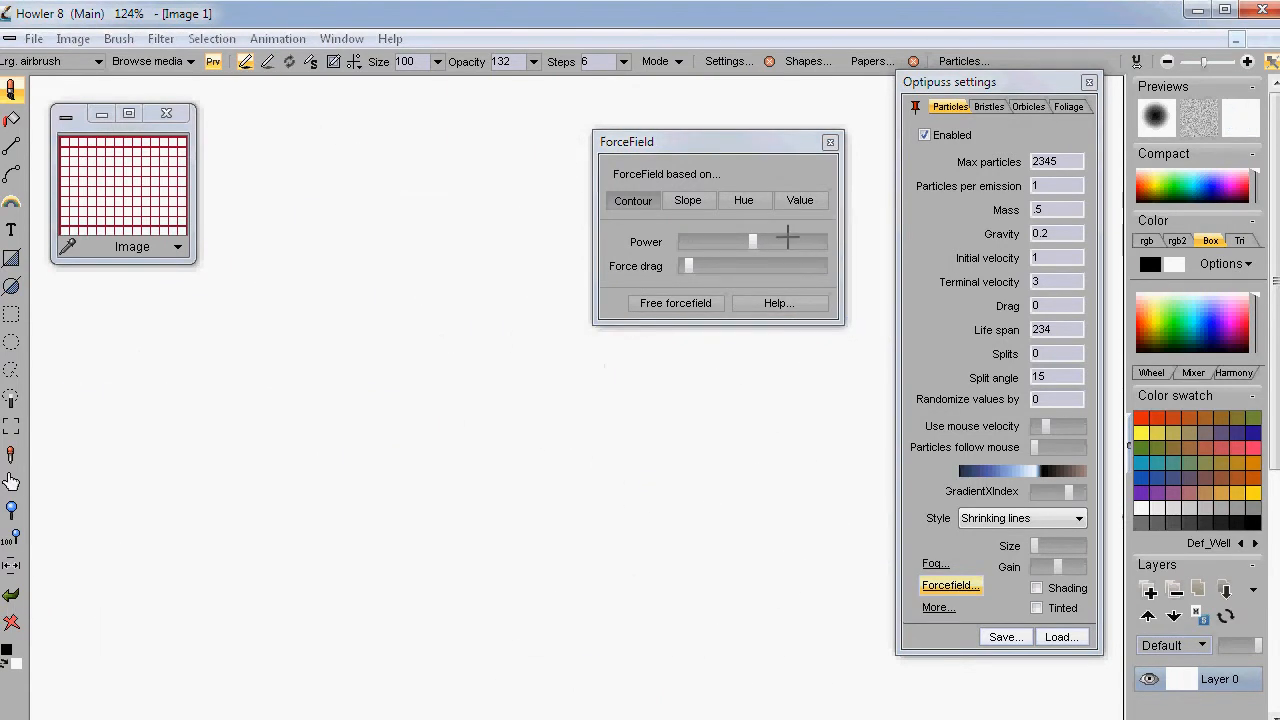
{"action": "left_click", "coordinate": [785, 241]}
{"action": "mouse_move", "coordinate": [486, 305]}
{"action": "left_mouse_down"}
{"action": "mouse_move", "coordinate": [403, 358]}
{"action": "mouse_move", "coordinate": [582, 464]}
{"action": "mouse_move", "coordinate": [741, 597]}
{"action": "mouse_move", "coordinate": [536, 561]}
{"action": "mouse_move", "coordinate": [555, 293]}
{"action": "mouse_move", "coordinate": [350, 478]}
{"action": "mouse_move", "coordinate": [234, 498]}
{"action": "mouse_move", "coordinate": [367, 455]}
{"action": "mouse_move", "coordinate": [446, 279]}
{"action": "mouse_move", "coordinate": [525, 274]}
{"action": "mouse_move", "coordinate": [361, 392]}
{"action": "mouse_move", "coordinate": [334, 441]}
{"action": "left_mouse_up"}
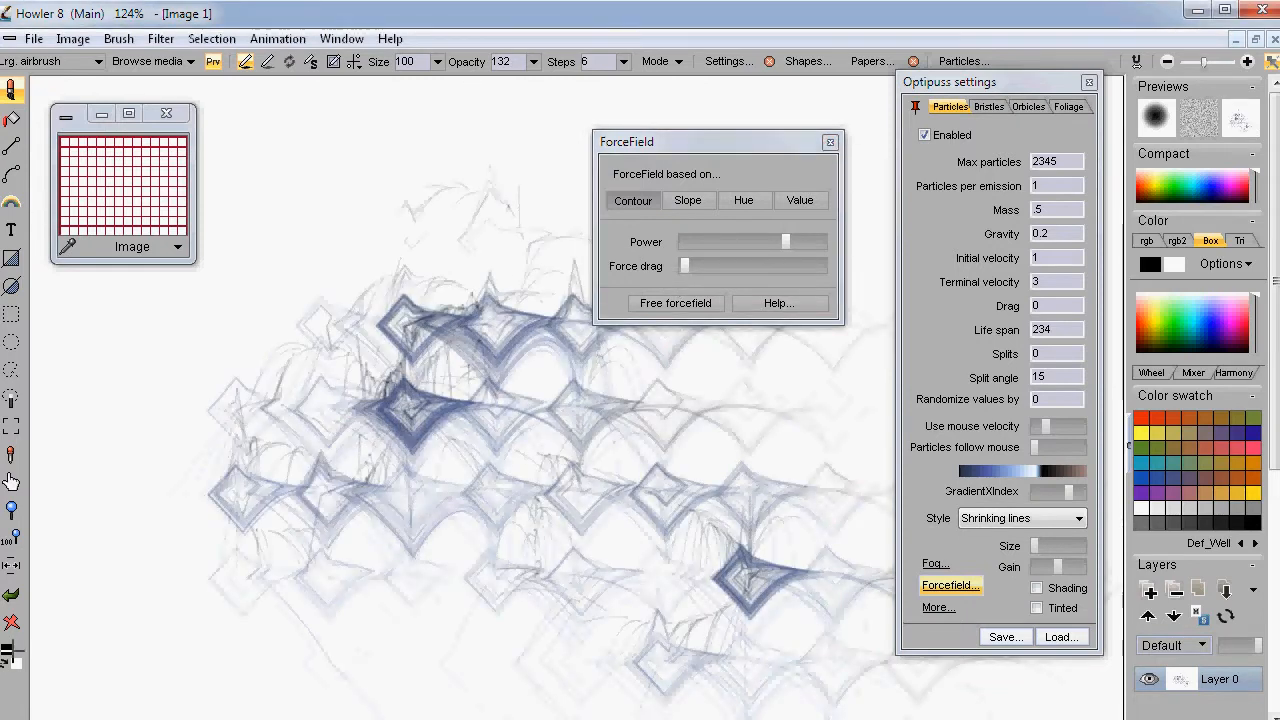
{"action": "left_click", "coordinate": [11, 621]}
{"action": "mouse_move", "coordinate": [330, 475]}
{"action": "left_mouse_down"}
{"action": "mouse_move", "coordinate": [520, 483]}
{"action": "mouse_move", "coordinate": [340, 351]}
{"action": "mouse_move", "coordinate": [234, 386]}
{"action": "mouse_move", "coordinate": [420, 426]}
{"action": "mouse_move", "coordinate": [320, 209]}
{"action": "mouse_move", "coordinate": [674, 383]}
{"action": "mouse_move", "coordinate": [779, 382]}
{"action": "mouse_move", "coordinate": [709, 503]}
{"action": "mouse_move", "coordinate": [737, 543]}
{"action": "mouse_move", "coordinate": [434, 409]}
{"action": "mouse_move", "coordinate": [229, 387]}
{"action": "mouse_move", "coordinate": [357, 449]}
{"action": "mouse_move", "coordinate": [474, 554]}
{"action": "mouse_move", "coordinate": [323, 291]}
{"action": "mouse_move", "coordinate": [543, 465]}
{"action": "mouse_move", "coordinate": [420, 297]}
{"action": "mouse_move", "coordinate": [586, 574]}
{"action": "mouse_move", "coordinate": [291, 340]}
{"action": "mouse_move", "coordinate": [195, 425]}
{"action": "mouse_move", "coordinate": [391, 286]}
{"action": "left_mouse_up"}
Restore the stored red grid image to the canvas and paint particle strokes over its lines
{"action": "scroll", "coordinate": [543, 465], "scroll_direction": "up", "scroll_amount": 5}
{"action": "left_click", "coordinate": [141, 190]}
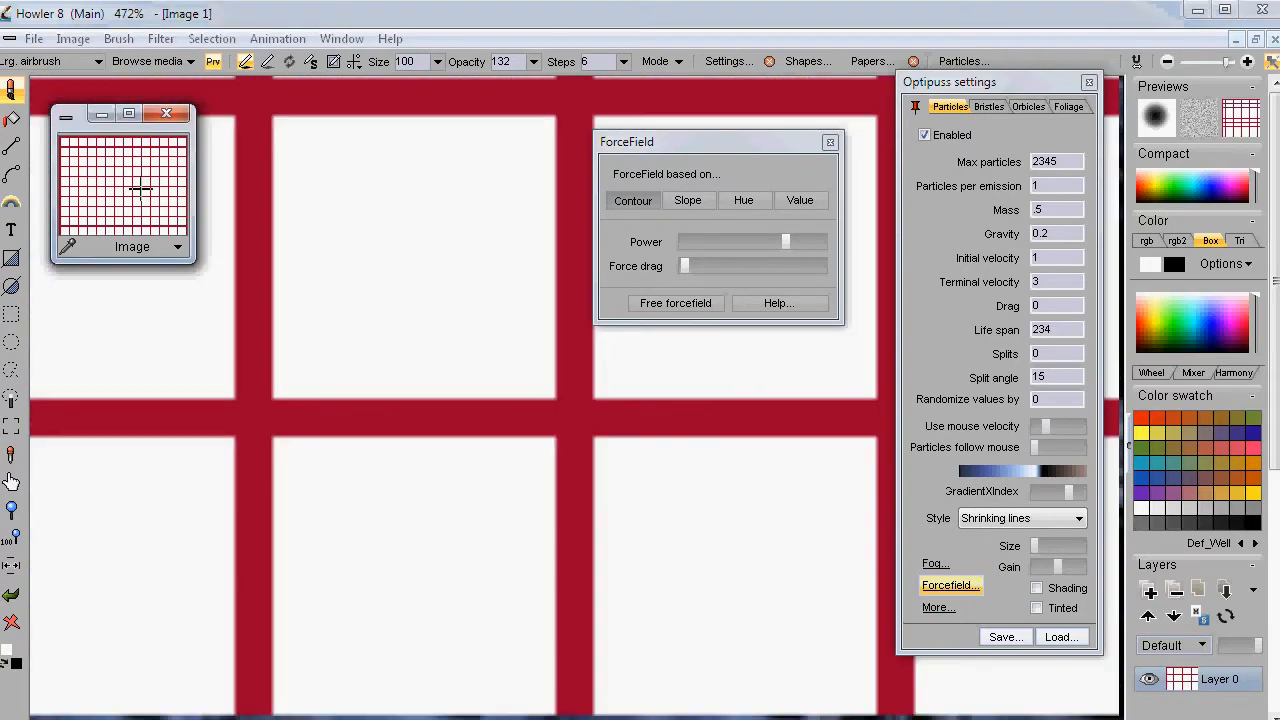
{"action": "mouse_move", "coordinate": [538, 424]}
{"action": "left_mouse_down"}
{"action": "mouse_move", "coordinate": [284, 289]}
{"action": "mouse_move", "coordinate": [234, 499]}
{"action": "mouse_move", "coordinate": [804, 593]}
{"action": "mouse_move", "coordinate": [548, 260]}
{"action": "mouse_move", "coordinate": [355, 102]}
{"action": "mouse_move", "coordinate": [393, 214]}
{"action": "mouse_move", "coordinate": [582, 574]}
{"action": "mouse_move", "coordinate": [566, 390]}
{"action": "mouse_move", "coordinate": [628, 493]}
{"action": "mouse_move", "coordinate": [535, 488]}
{"action": "left_mouse_up"}
{"action": "scroll", "coordinate": [535, 487], "scroll_direction": "down", "scroll_amount": 4}
{"action": "mouse_move", "coordinate": [486, 451]}
{"action": "left_mouse_down"}
{"action": "mouse_move", "coordinate": [534, 362]}
{"action": "mouse_move", "coordinate": [476, 427]}
{"action": "mouse_move", "coordinate": [497, 346]}
{"action": "mouse_move", "coordinate": [409, 296]}
{"action": "mouse_move", "coordinate": [442, 264]}
{"action": "mouse_move", "coordinate": [301, 282]}
{"action": "mouse_move", "coordinate": [329, 342]}
{"action": "mouse_move", "coordinate": [499, 401]}
{"action": "mouse_move", "coordinate": [336, 468]}
{"action": "mouse_move", "coordinate": [530, 509]}
{"action": "mouse_move", "coordinate": [737, 390]}
{"action": "mouse_move", "coordinate": [594, 347]}
{"action": "mouse_move", "coordinate": [765, 540]}
{"action": "mouse_move", "coordinate": [533, 476]}
{"action": "mouse_move", "coordinate": [521, 543]}
{"action": "mouse_move", "coordinate": [396, 497]}
{"action": "mouse_move", "coordinate": [506, 433]}
{"action": "mouse_move", "coordinate": [634, 480]}
{"action": "mouse_move", "coordinate": [367, 493]}
{"action": "mouse_move", "coordinate": [385, 214]}
{"action": "mouse_move", "coordinate": [634, 358]}
{"action": "left_mouse_up"}
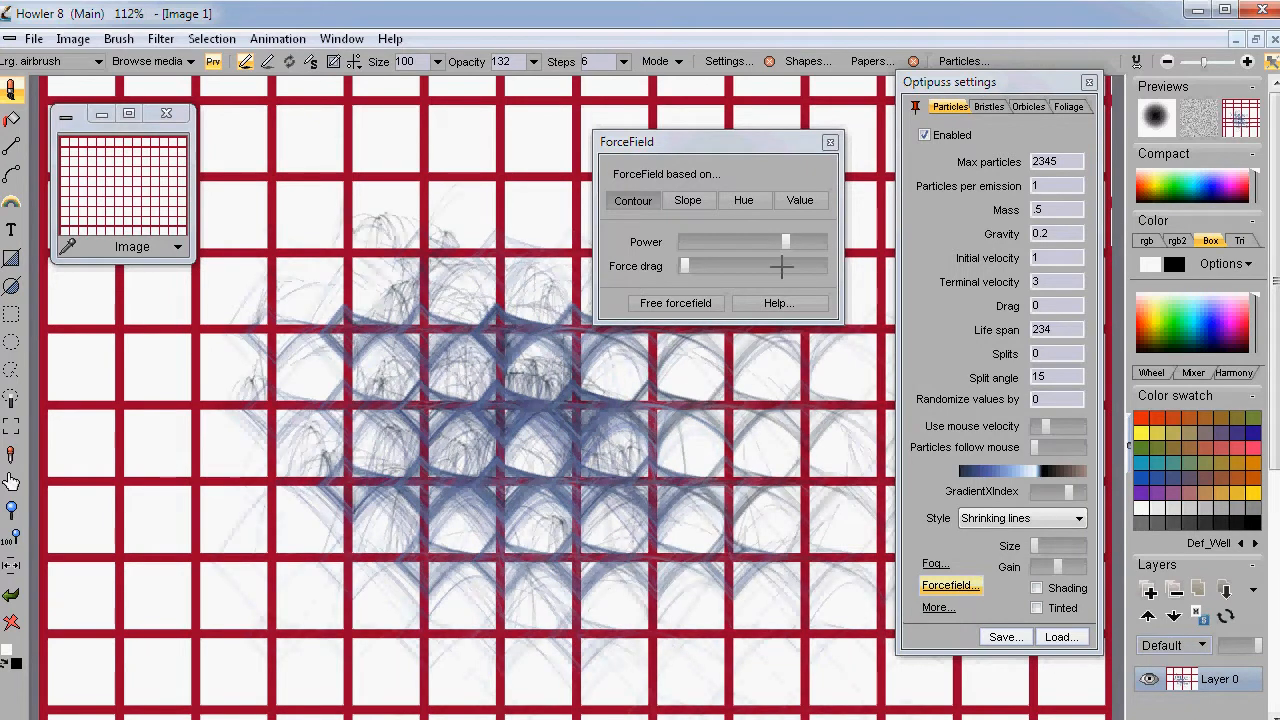
Base the force field on Slope, and paint particle strokes over the grid and on a cleared canvas
{"action": "left_click_drag", "start_coordinate": [715, 147], "coordinate": [705, 136]}
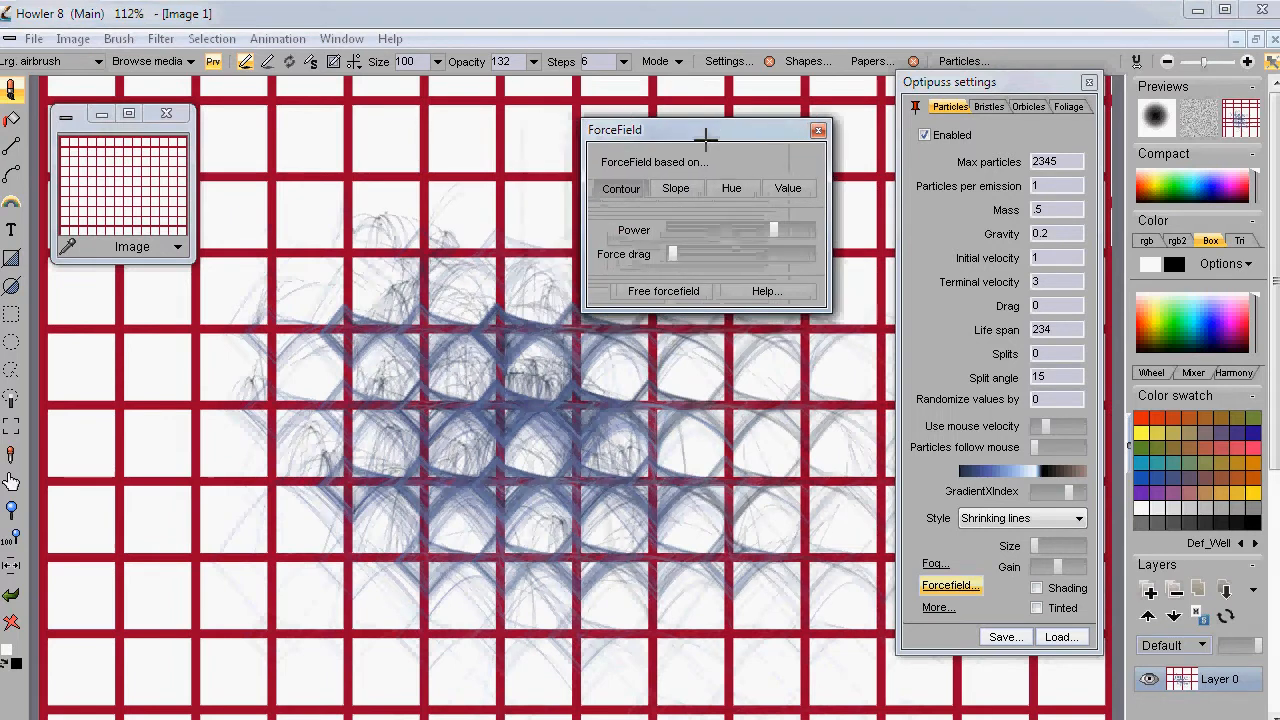
{"action": "left_click", "coordinate": [690, 188]}
{"action": "mouse_move", "coordinate": [224, 360]}
{"action": "left_mouse_down"}
{"action": "mouse_move", "coordinate": [326, 218]}
{"action": "mouse_move", "coordinate": [362, 215]}
{"action": "left_mouse_up"}
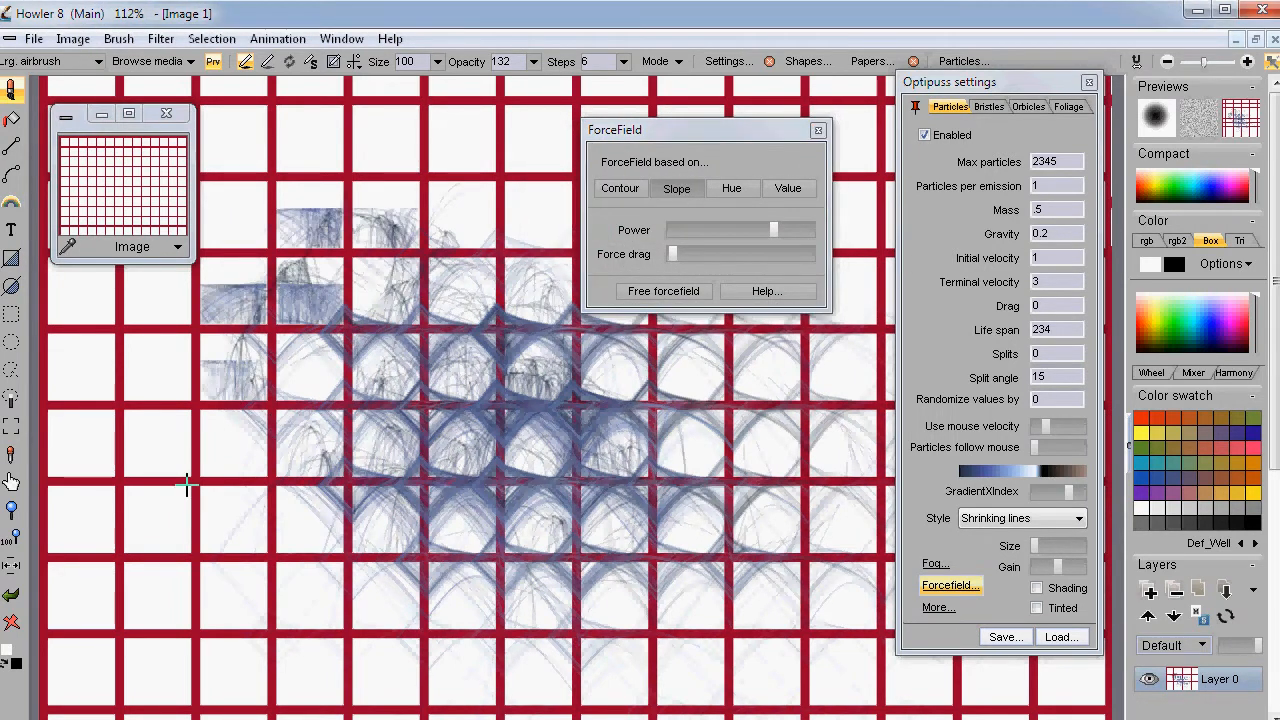
{"action": "left_click", "coordinate": [10, 617]}
{"action": "mouse_move", "coordinate": [291, 309]}
{"action": "left_mouse_down"}
{"action": "mouse_move", "coordinate": [359, 294]}
{"action": "mouse_move", "coordinate": [246, 408]}
{"action": "mouse_move", "coordinate": [386, 471]}
{"action": "mouse_move", "coordinate": [295, 556]}
{"action": "mouse_move", "coordinate": [474, 529]}
{"action": "mouse_move", "coordinate": [402, 319]}
{"action": "mouse_move", "coordinate": [501, 534]}
{"action": "mouse_move", "coordinate": [569, 505]}
{"action": "mouse_move", "coordinate": [506, 297]}
{"action": "mouse_move", "coordinate": [396, 355]}
{"action": "mouse_move", "coordinate": [253, 347]}
{"action": "mouse_move", "coordinate": [181, 552]}
{"action": "mouse_move", "coordinate": [612, 464]}
{"action": "left_mouse_up"}
Base the force field on Hue, and paint particle strokes over the existing ones and on a cleared canvas
{"action": "left_click", "coordinate": [733, 187]}
{"action": "left_click_drag", "start_coordinate": [749, 360], "coordinate": [777, 429]}
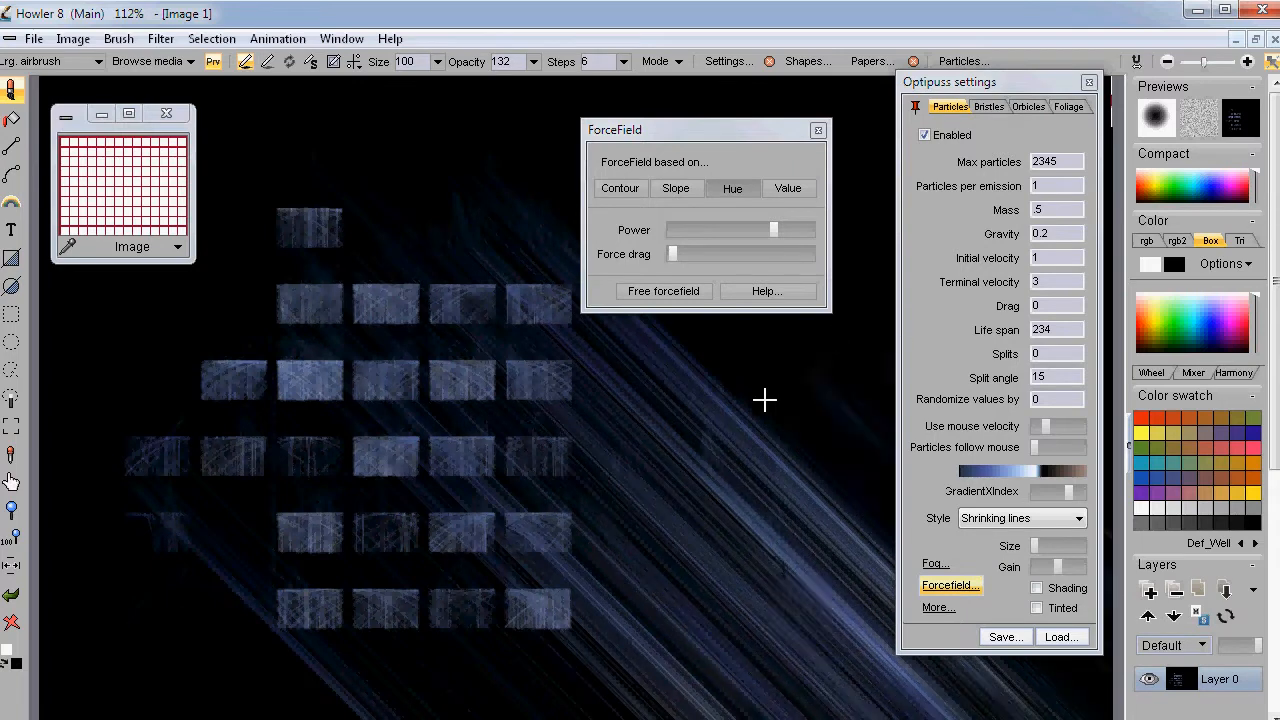
{"action": "left_click", "coordinate": [11, 621]}
{"action": "mouse_move", "coordinate": [219, 432]}
{"action": "left_mouse_down"}
{"action": "mouse_move", "coordinate": [217, 336]}
{"action": "mouse_move", "coordinate": [306, 155]}
{"action": "mouse_move", "coordinate": [436, 177]}
{"action": "mouse_move", "coordinate": [269, 331]}
{"action": "mouse_move", "coordinate": [172, 487]}
{"action": "mouse_move", "coordinate": [451, 351]}
{"action": "left_mouse_up"}
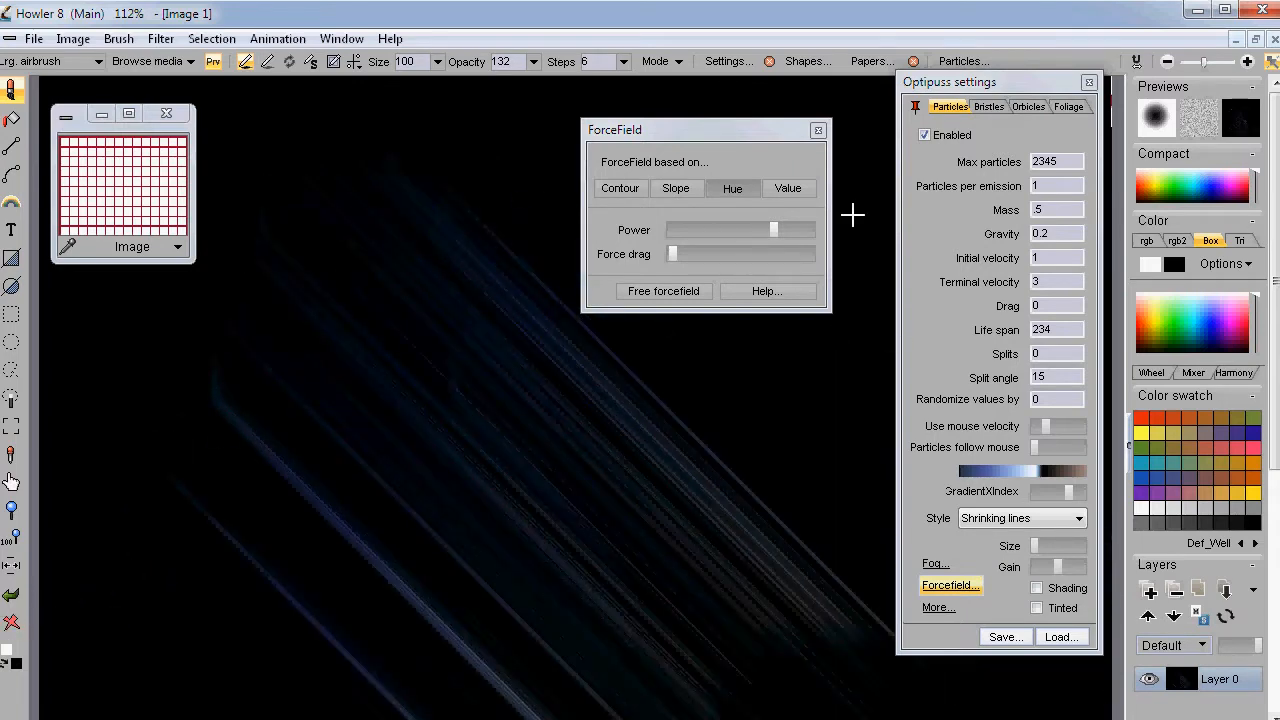
Base the force field on Value, and paint particle strokes before and after raising the force drag slightly
{"action": "left_click", "coordinate": [787, 182]}
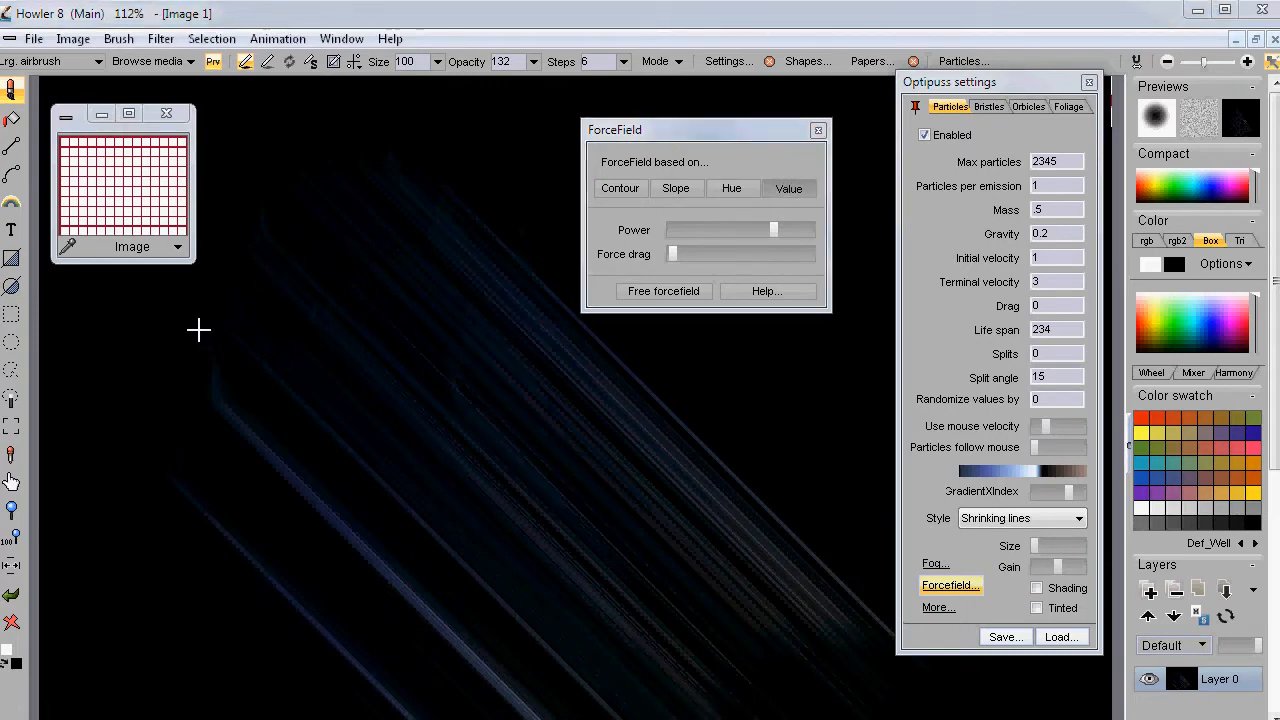
{"action": "mouse_move", "coordinate": [200, 331]}
{"action": "left_mouse_down"}
{"action": "mouse_move", "coordinate": [355, 163]}
{"action": "mouse_move", "coordinate": [452, 231]}
{"action": "left_mouse_up"}
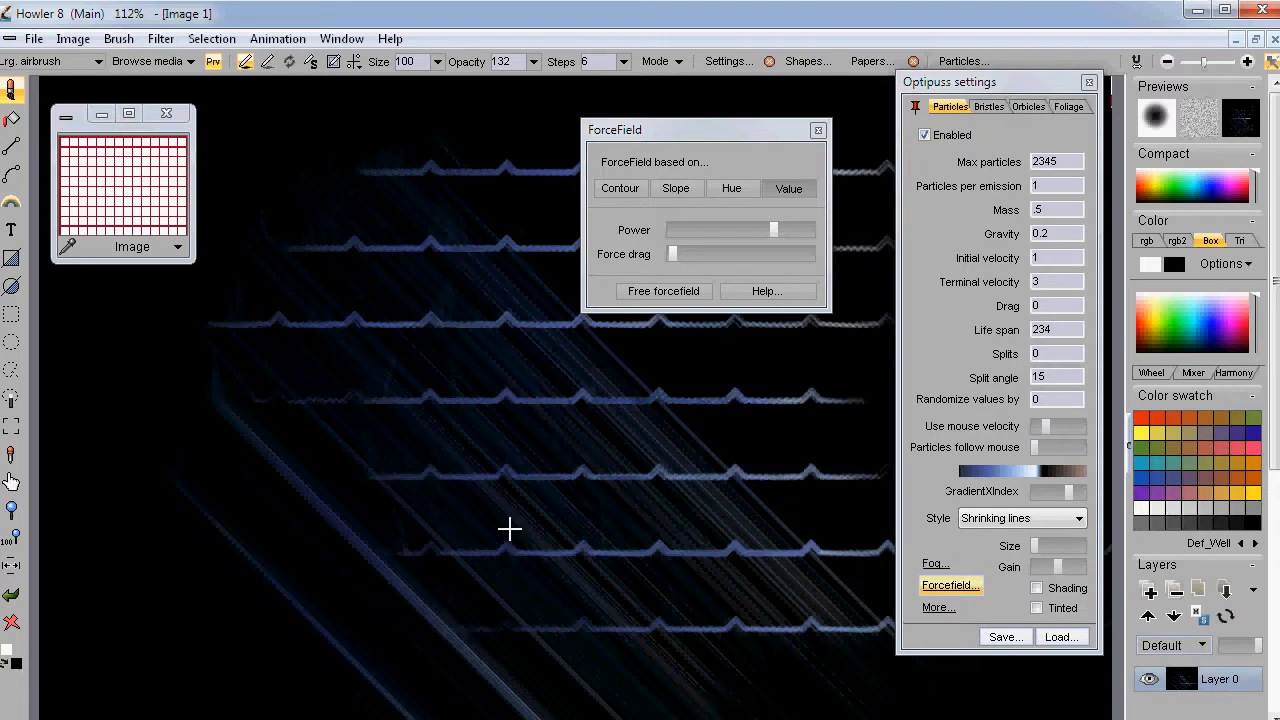
{"action": "left_click", "coordinate": [686, 252]}
{"action": "mouse_move", "coordinate": [450, 288]}
{"action": "left_mouse_down"}
{"action": "mouse_move", "coordinate": [406, 297]}
{"action": "mouse_move", "coordinate": [723, 457]}
{"action": "mouse_move", "coordinate": [661, 434]}
{"action": "left_mouse_up"}
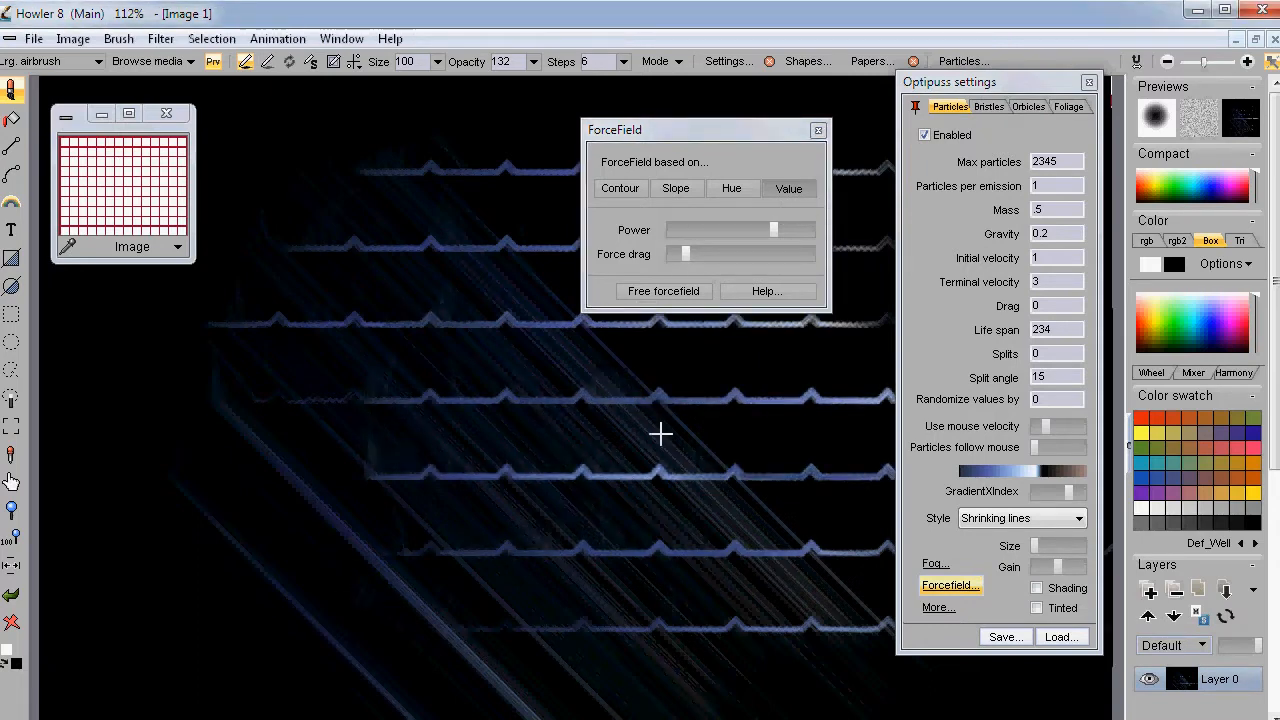
Set the force field's power to its maximum and paint particle strokes on a cleared canvas
{"action": "left_click", "coordinate": [812, 230]}
{"action": "left_click", "coordinate": [11, 621]}
{"action": "mouse_move", "coordinate": [130, 550]}
{"action": "left_mouse_down"}
{"action": "mouse_move", "coordinate": [335, 232]}
{"action": "mouse_move", "coordinate": [370, 360]}
{"action": "mouse_move", "coordinate": [579, 468]}
{"action": "mouse_move", "coordinate": [734, 618]}
{"action": "mouse_move", "coordinate": [459, 673]}
{"action": "mouse_move", "coordinate": [540, 310]}
{"action": "mouse_move", "coordinate": [397, 285]}
{"action": "mouse_move", "coordinate": [563, 400]}
{"action": "left_mouse_up"}
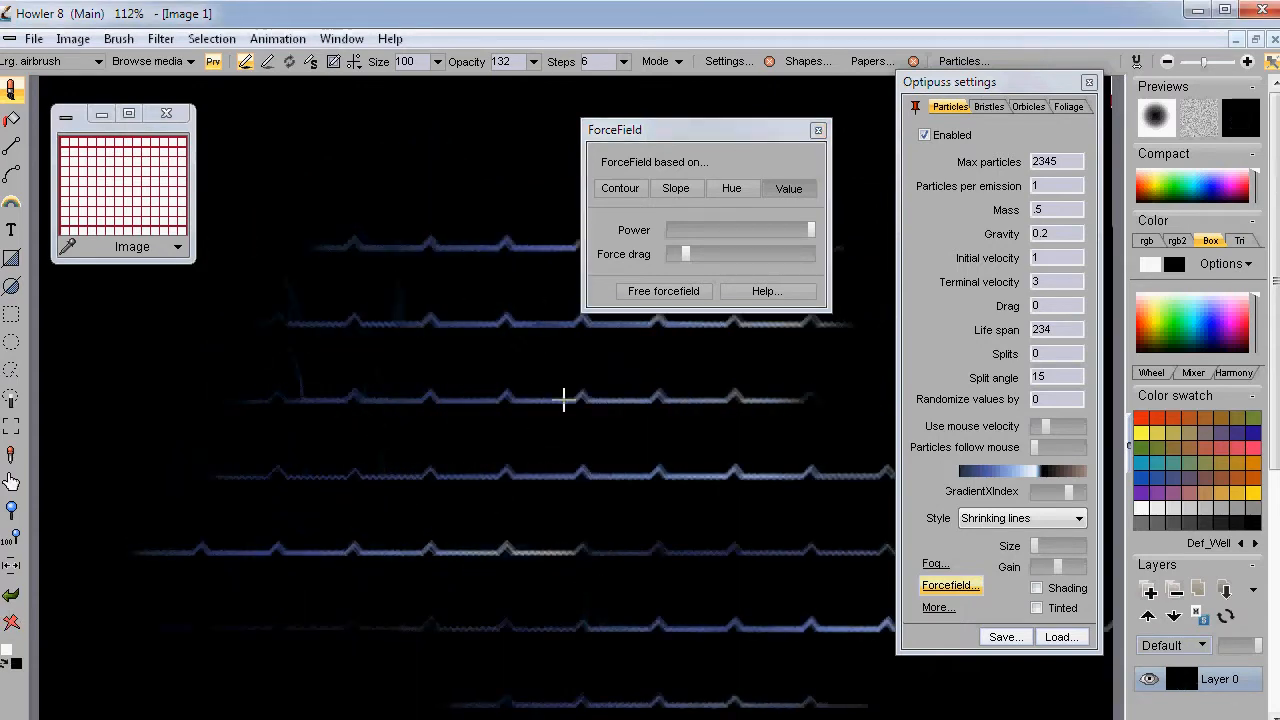
Increase the particle size slightly and the force drag to about the middle, painting strokes after each change
{"action": "left_click", "coordinate": [1037, 545]}
{"action": "mouse_move", "coordinate": [784, 514]}
{"action": "left_mouse_down"}
{"action": "mouse_move", "coordinate": [597, 394]}
{"action": "mouse_move", "coordinate": [471, 286]}
{"action": "mouse_move", "coordinate": [811, 544]}
{"action": "left_mouse_up"}
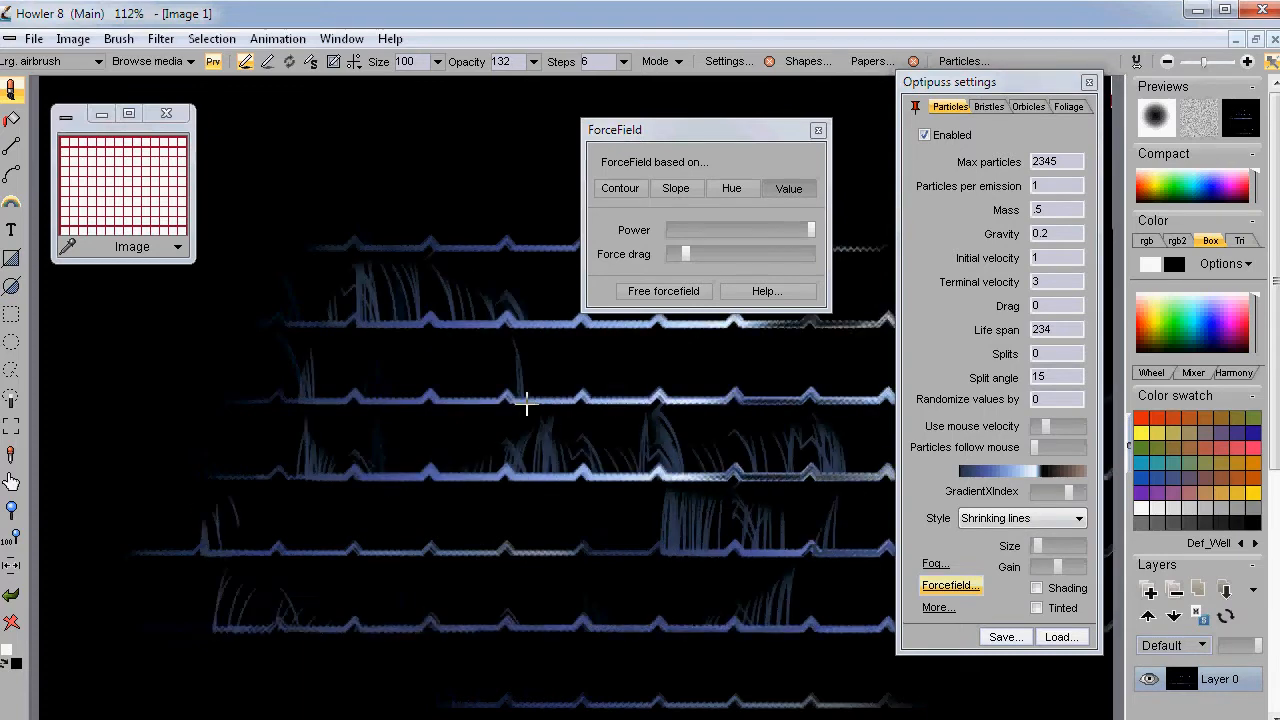
{"action": "left_click_drag", "start_coordinate": [693, 267], "coordinate": [740, 254]}
{"action": "mouse_move", "coordinate": [543, 349]}
{"action": "left_mouse_down"}
{"action": "mouse_move", "coordinate": [283, 369]}
{"action": "mouse_move", "coordinate": [175, 564]}
{"action": "mouse_move", "coordinate": [476, 455]}
{"action": "mouse_move", "coordinate": [319, 345]}
{"action": "left_mouse_up"}
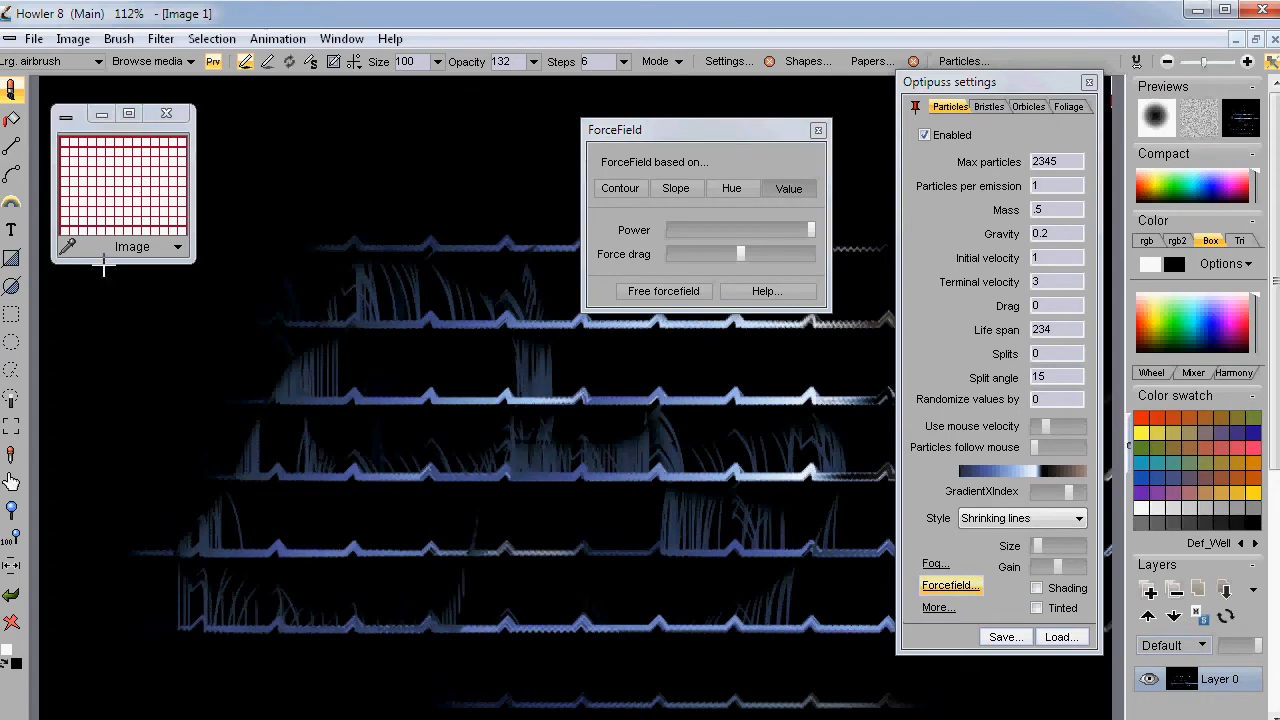
Clear the canvas and open the Plasma noise render filter, keeping its dialog clear of the ForceField settings
{"action": "left_click", "coordinate": [11, 621]}
{"action": "left_click", "coordinate": [159, 37]}
{"action": "mouse_move", "coordinate": [115, 166]}
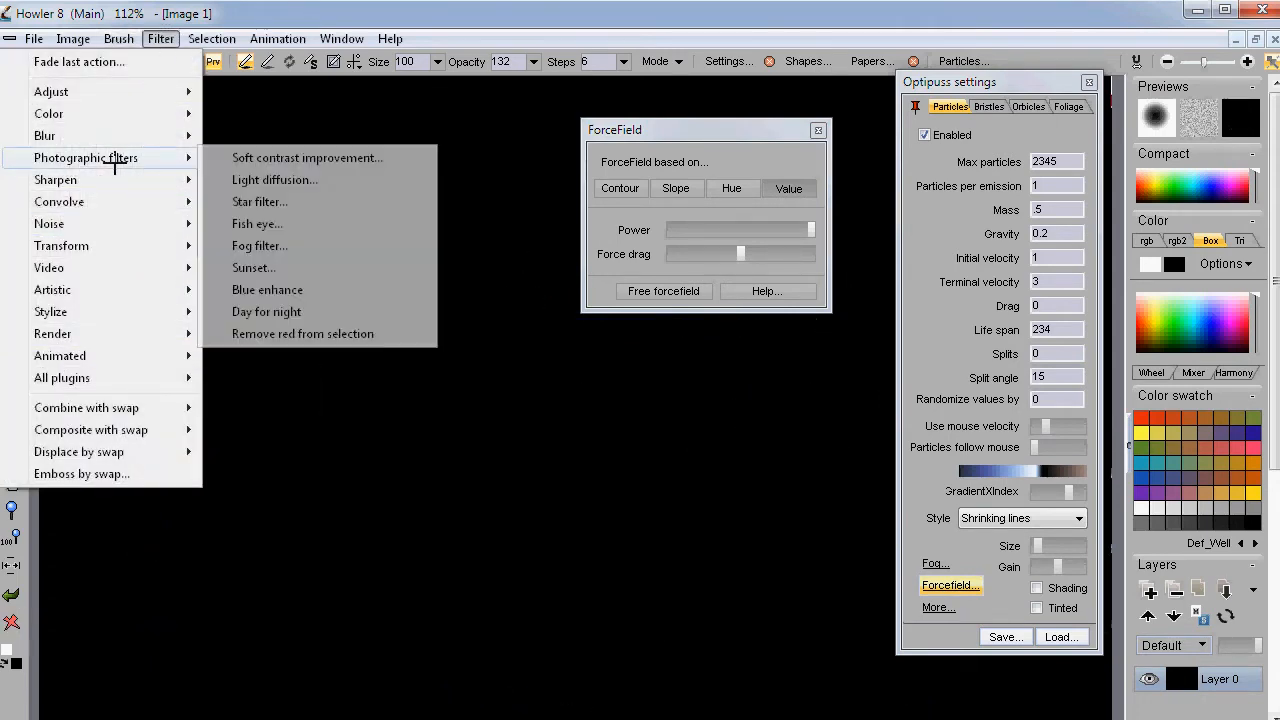
{"action": "mouse_move", "coordinate": [109, 289]}
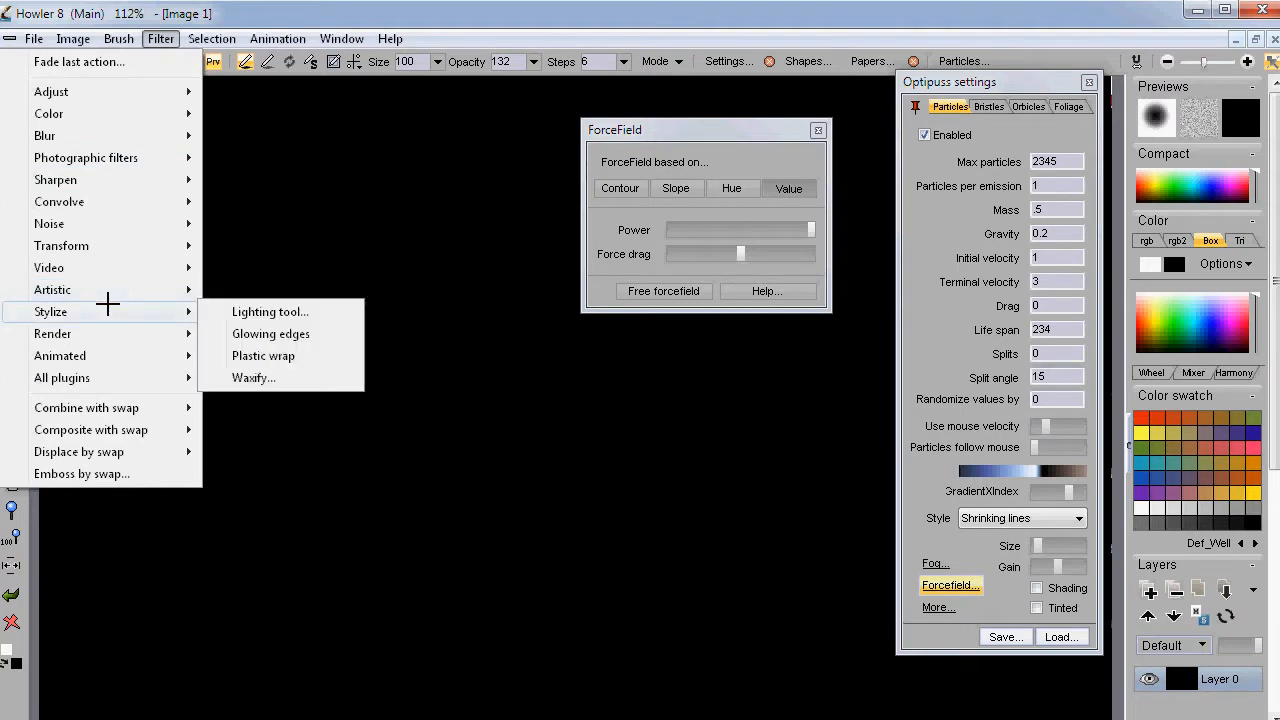
{"action": "mouse_move", "coordinate": [103, 328]}
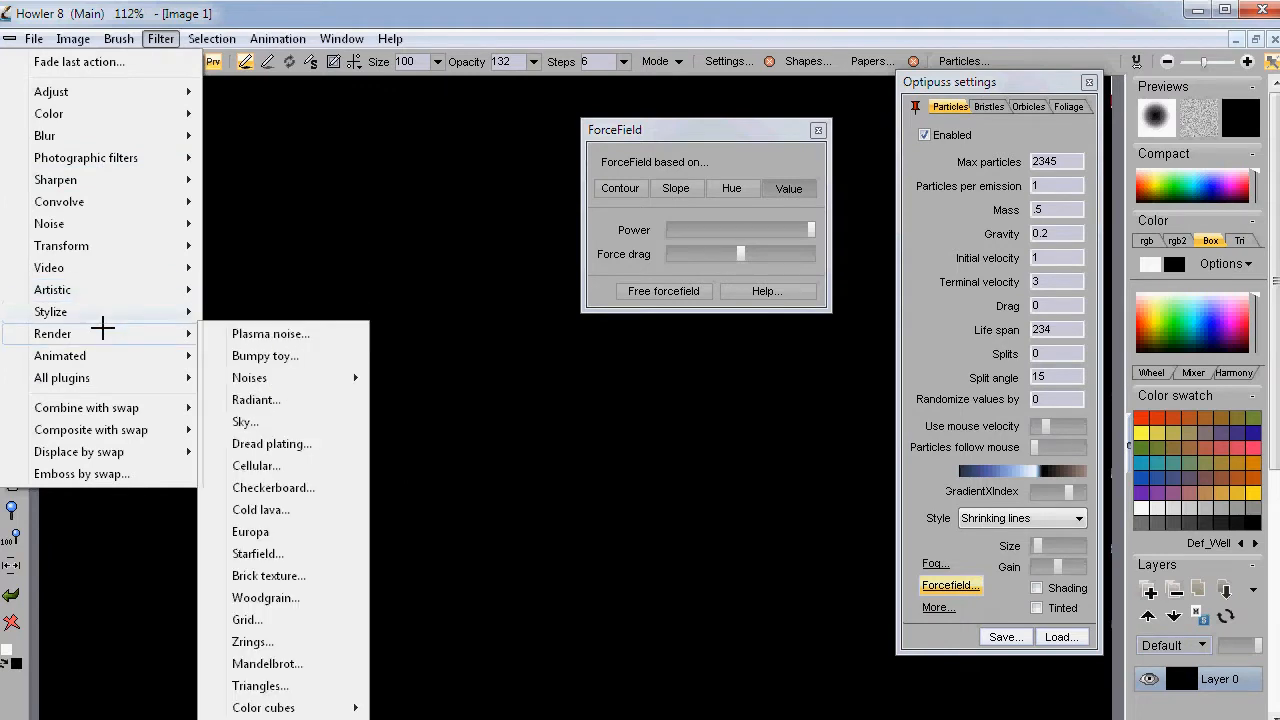
{"action": "left_click", "coordinate": [270, 333]}
{"action": "left_click_drag", "start_coordinate": [626, 284], "coordinate": [227, 362]}
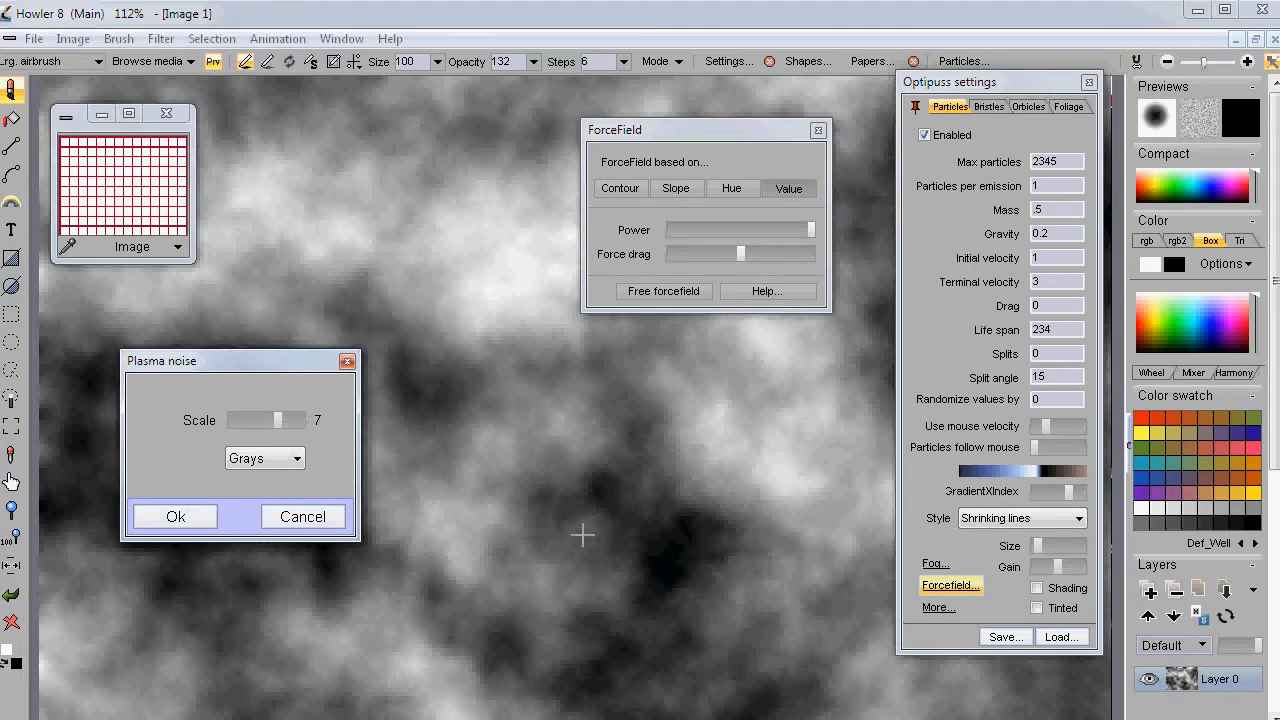
Try the plasma noise in RGB, then choose YUV and apply it to the canvas
{"action": "left_click", "coordinate": [283, 458]}
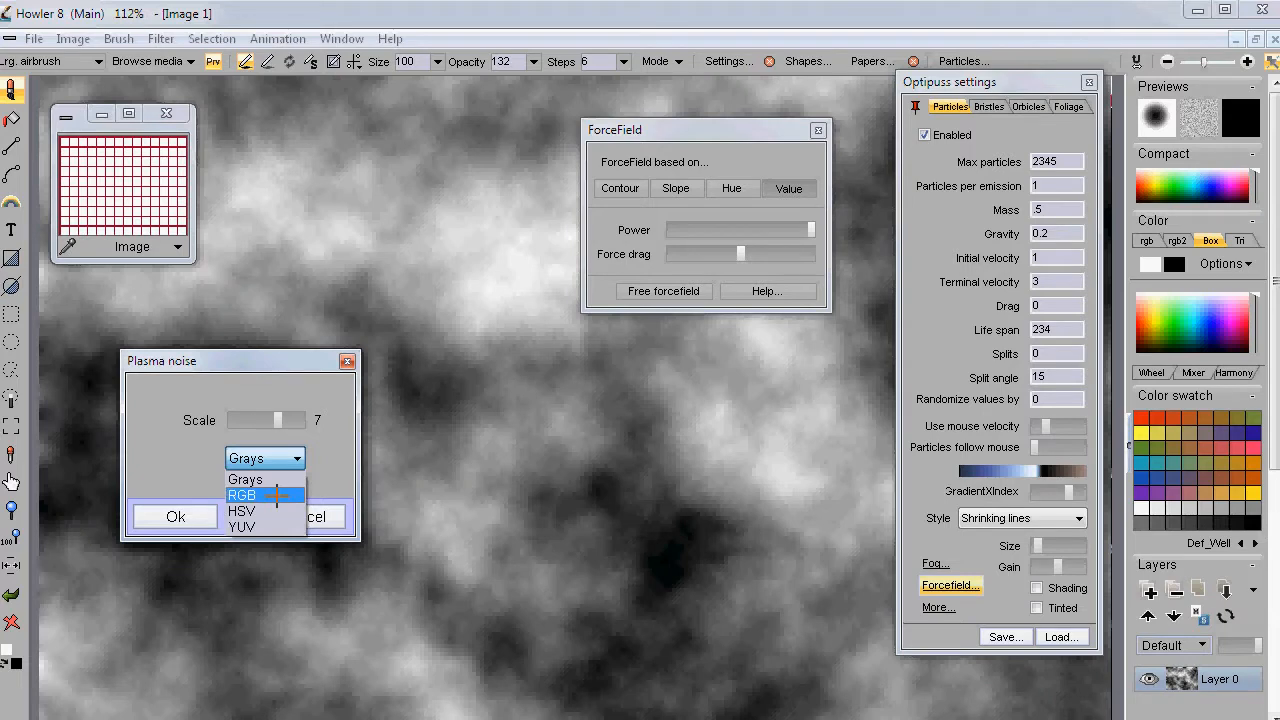
{"action": "left_click", "coordinate": [277, 494]}
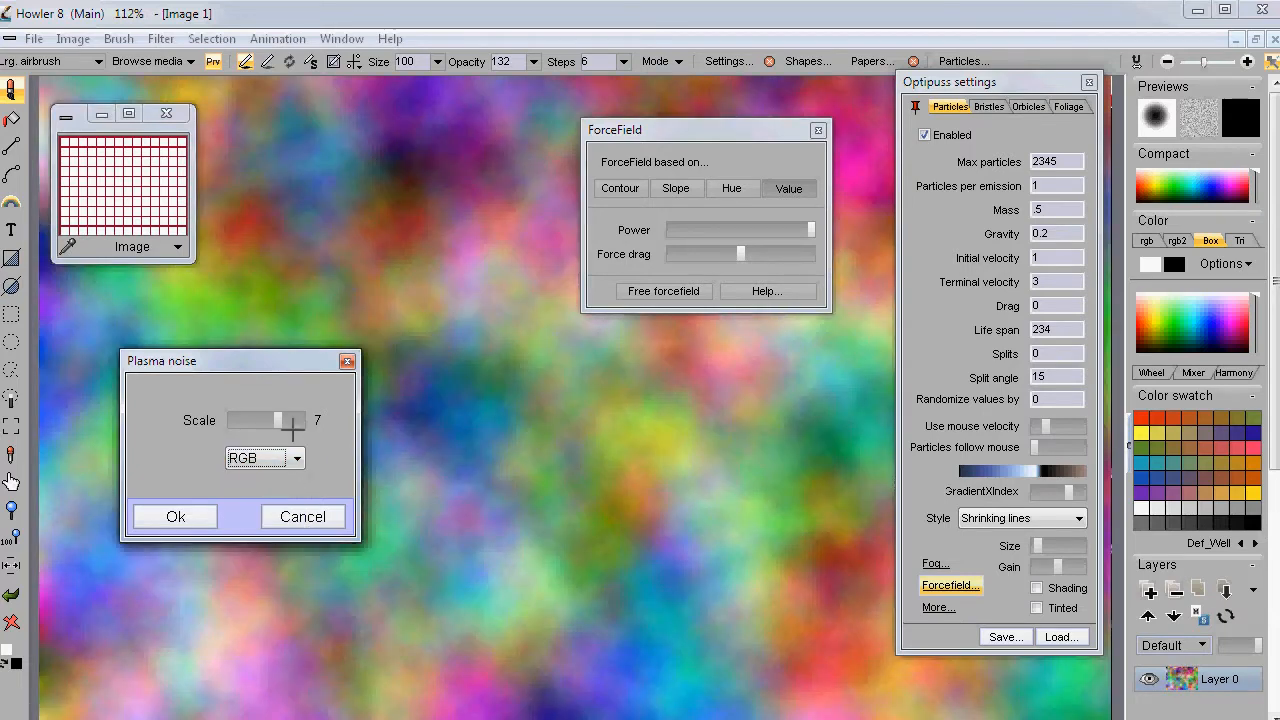
{"action": "left_click", "coordinate": [293, 458]}
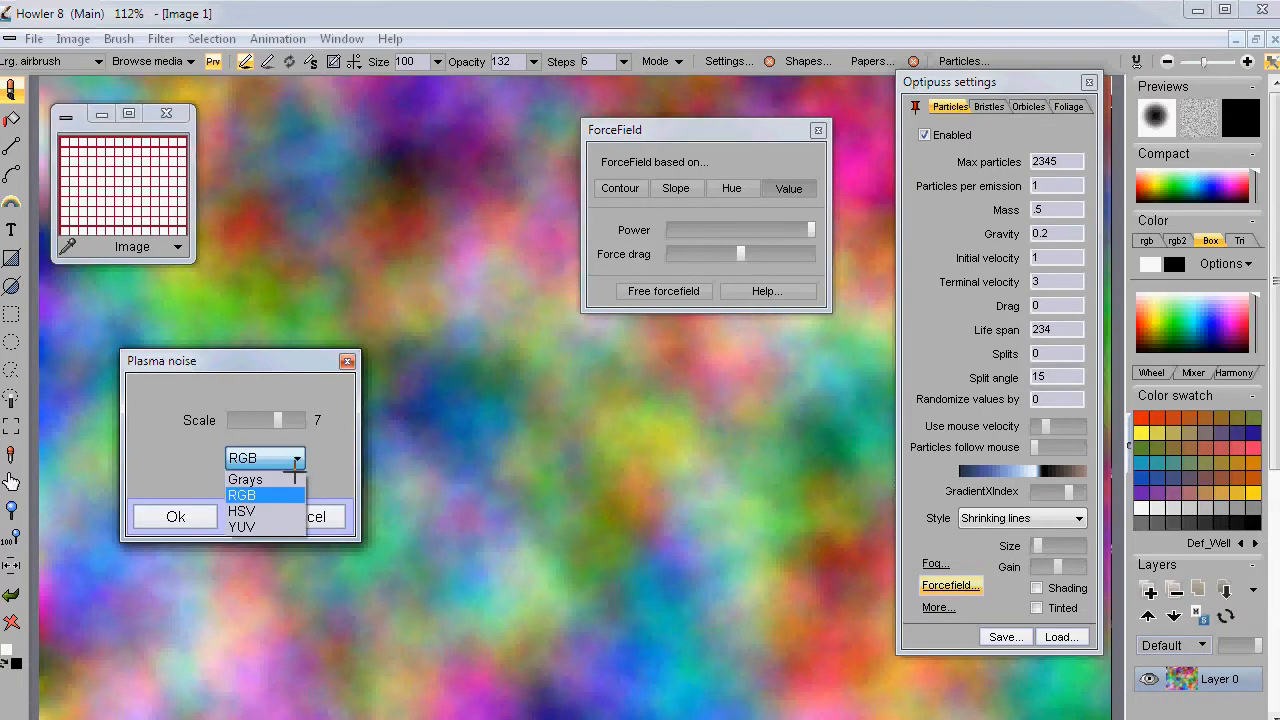
{"action": "left_click", "coordinate": [300, 526]}
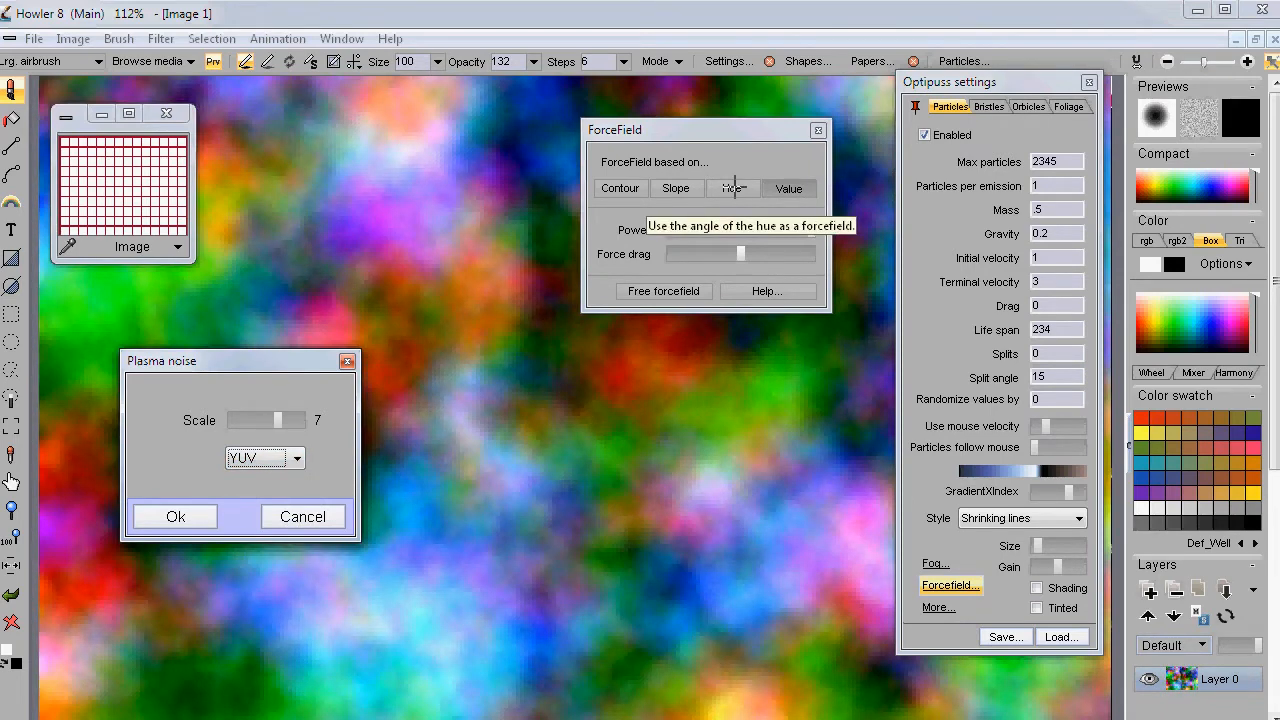
{"action": "left_click", "coordinate": [177, 514]}
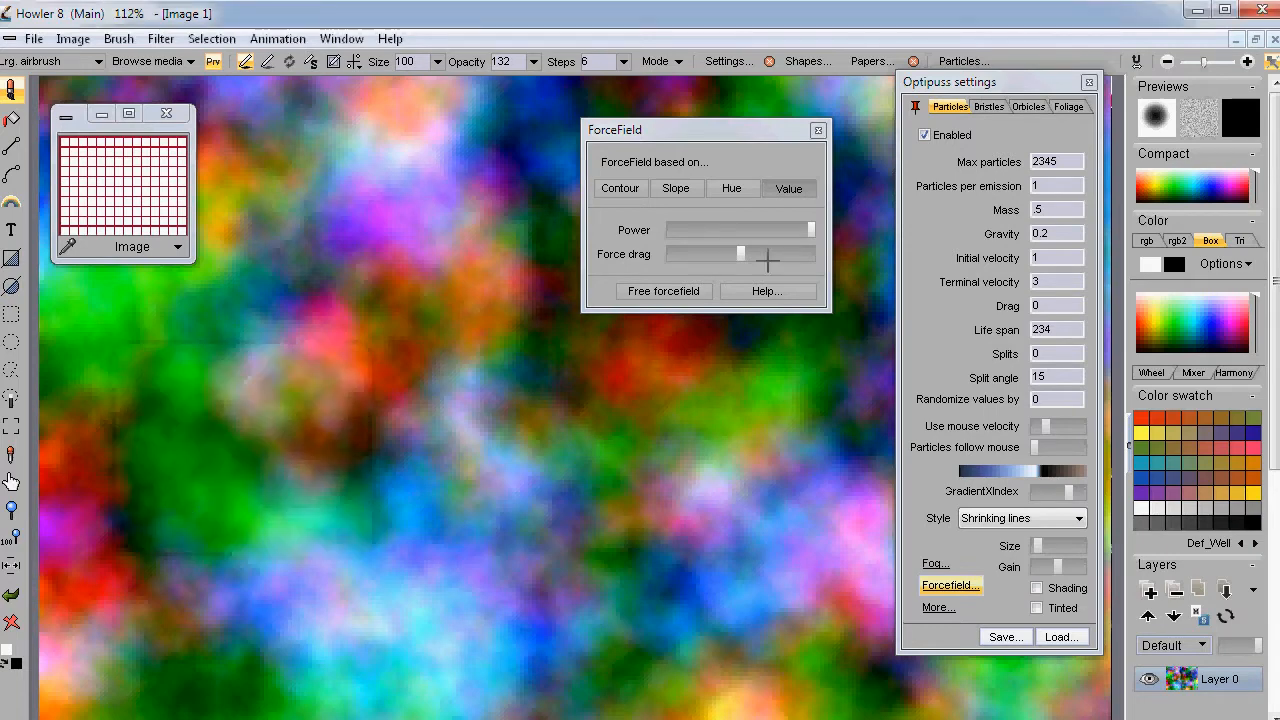
Lower the force field's power and force drag to low levels, and paint particle strokes over the plasma noise
{"action": "left_click_drag", "start_coordinate": [736, 252], "coordinate": [684, 229]}
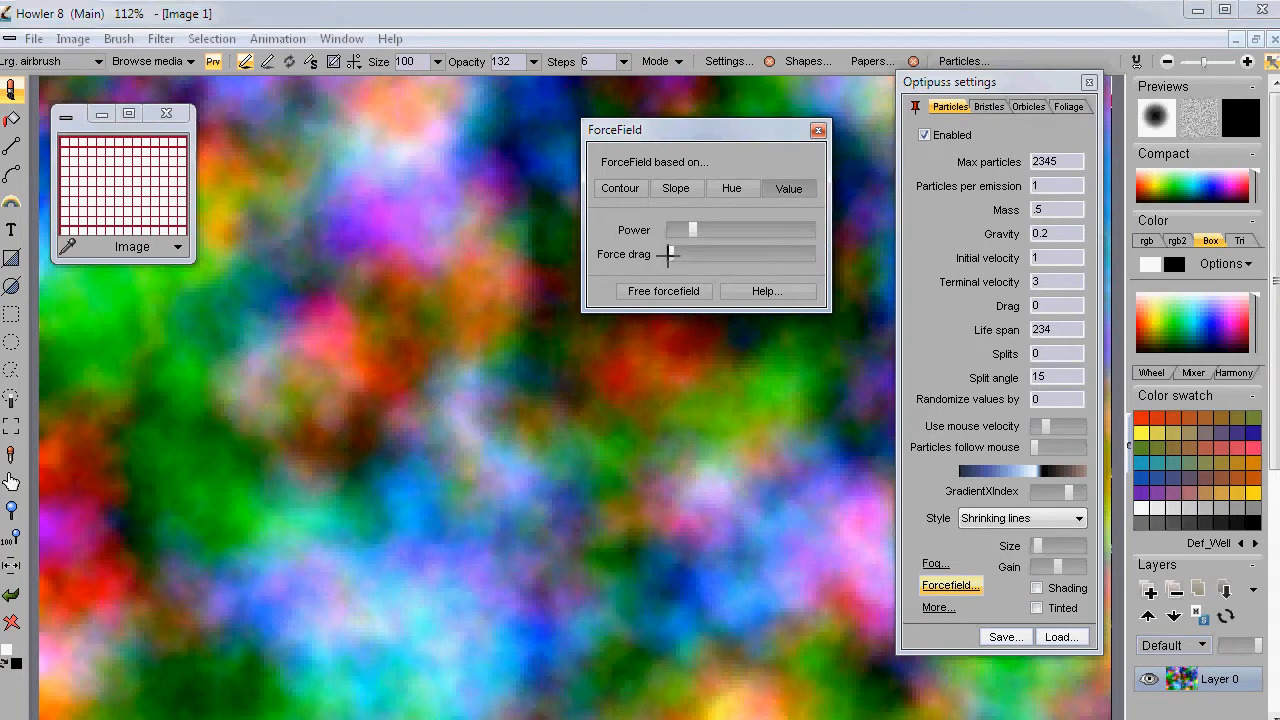
{"action": "mouse_move", "coordinate": [660, 396]}
{"action": "left_mouse_down"}
{"action": "mouse_move", "coordinate": [407, 459]}
{"action": "mouse_move", "coordinate": [292, 326]}
{"action": "mouse_move", "coordinate": [339, 164]}
{"action": "mouse_move", "coordinate": [312, 255]}
{"action": "mouse_move", "coordinate": [345, 345]}
{"action": "mouse_move", "coordinate": [212, 516]}
{"action": "mouse_move", "coordinate": [586, 535]}
{"action": "mouse_move", "coordinate": [387, 563]}
{"action": "mouse_move", "coordinate": [401, 516]}
{"action": "mouse_move", "coordinate": [632, 494]}
{"action": "mouse_move", "coordinate": [651, 397]}
{"action": "mouse_move", "coordinate": [653, 555]}
{"action": "mouse_move", "coordinate": [690, 376]}
{"action": "left_mouse_up"}
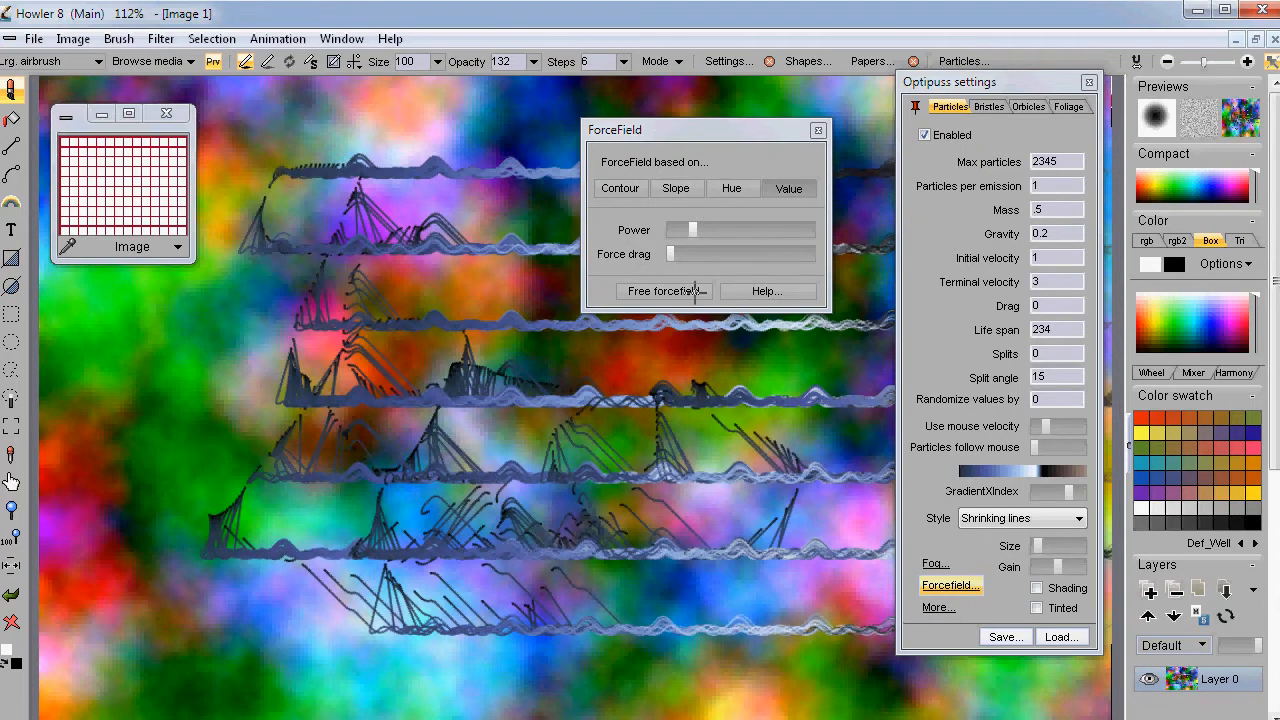
Close the ForceField settings, undo the particle strokes, and store the plasma noise image
{"action": "left_click", "coordinate": [818, 130]}
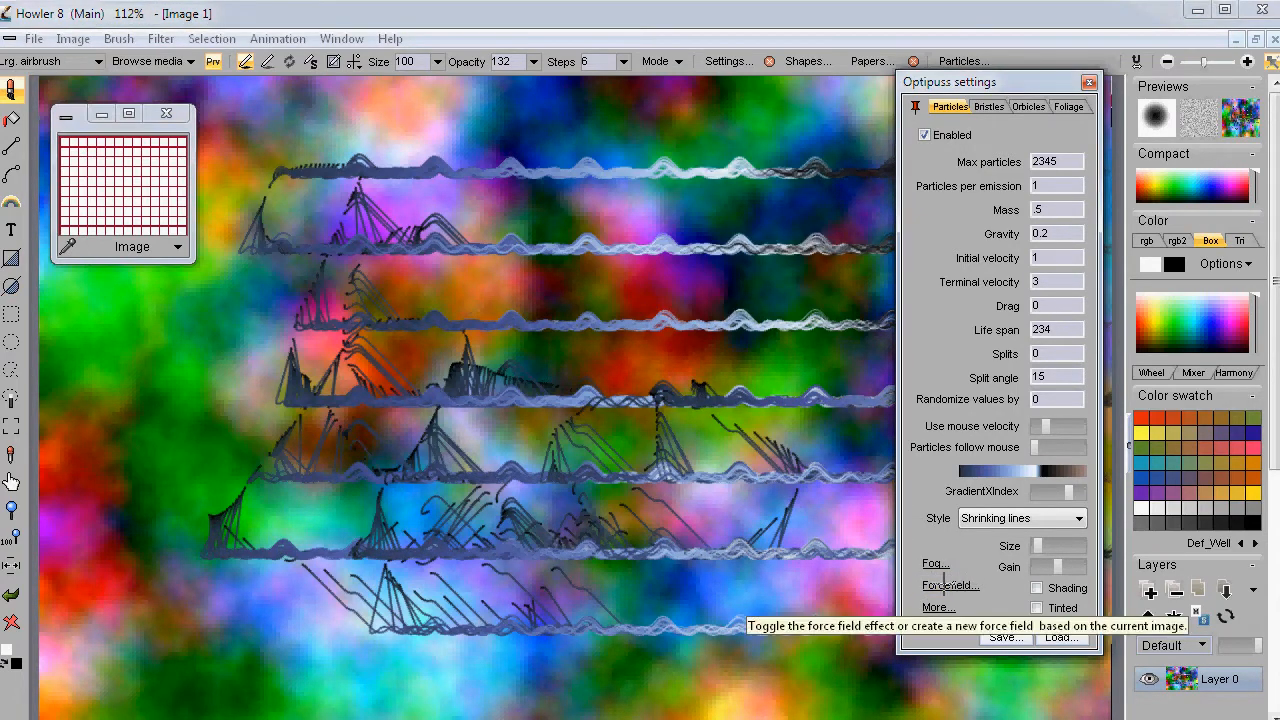
{"action": "left_click", "coordinate": [11, 595]}
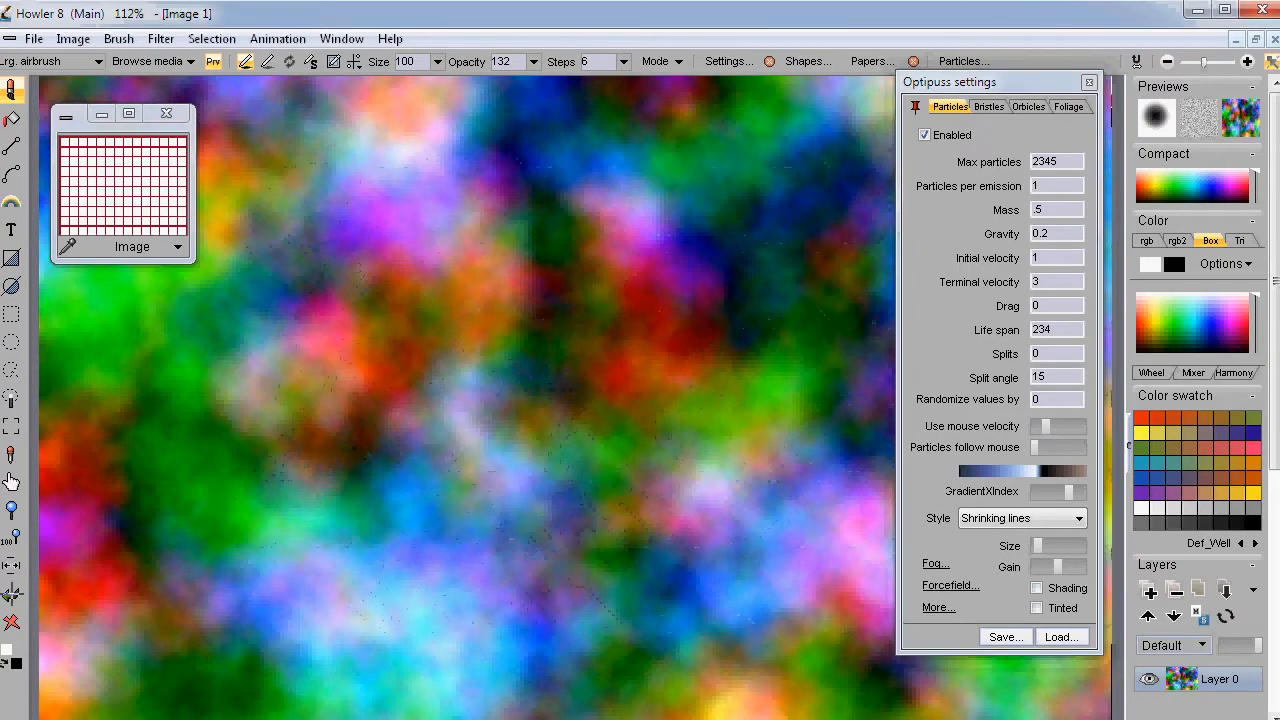
{"action": "left_click", "coordinate": [73, 38]}
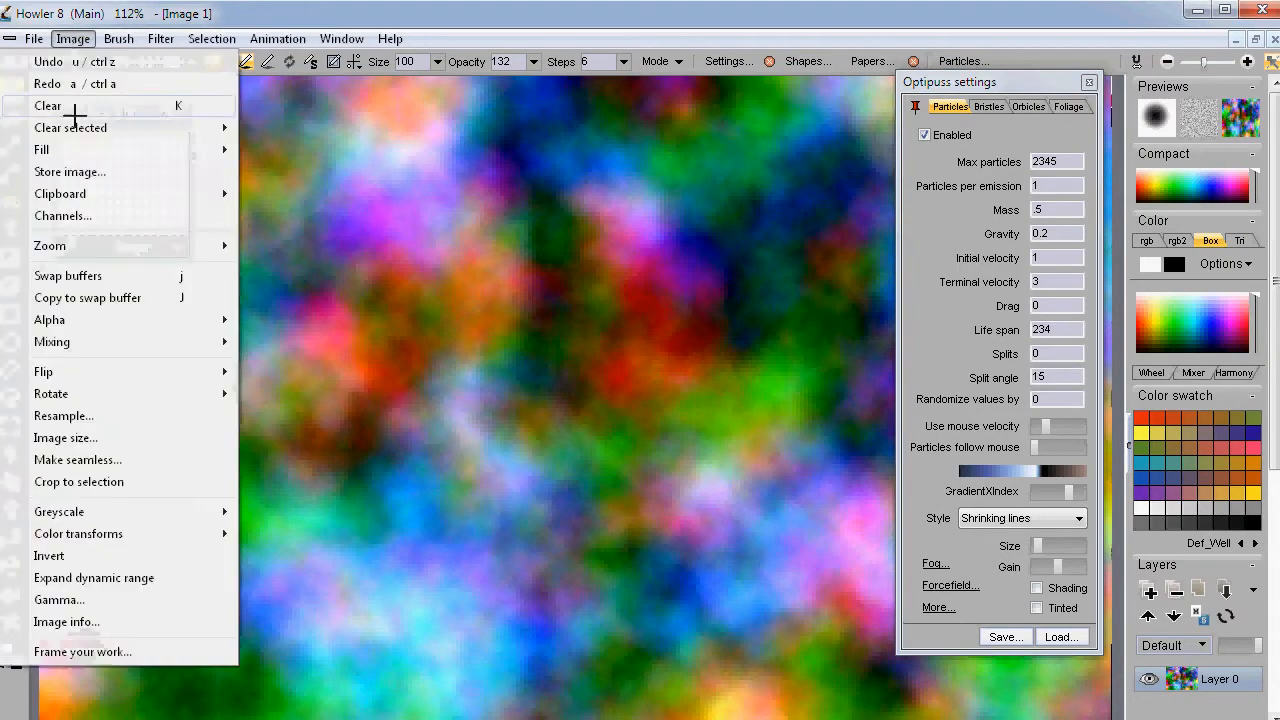
{"action": "left_click", "coordinate": [78, 176]}
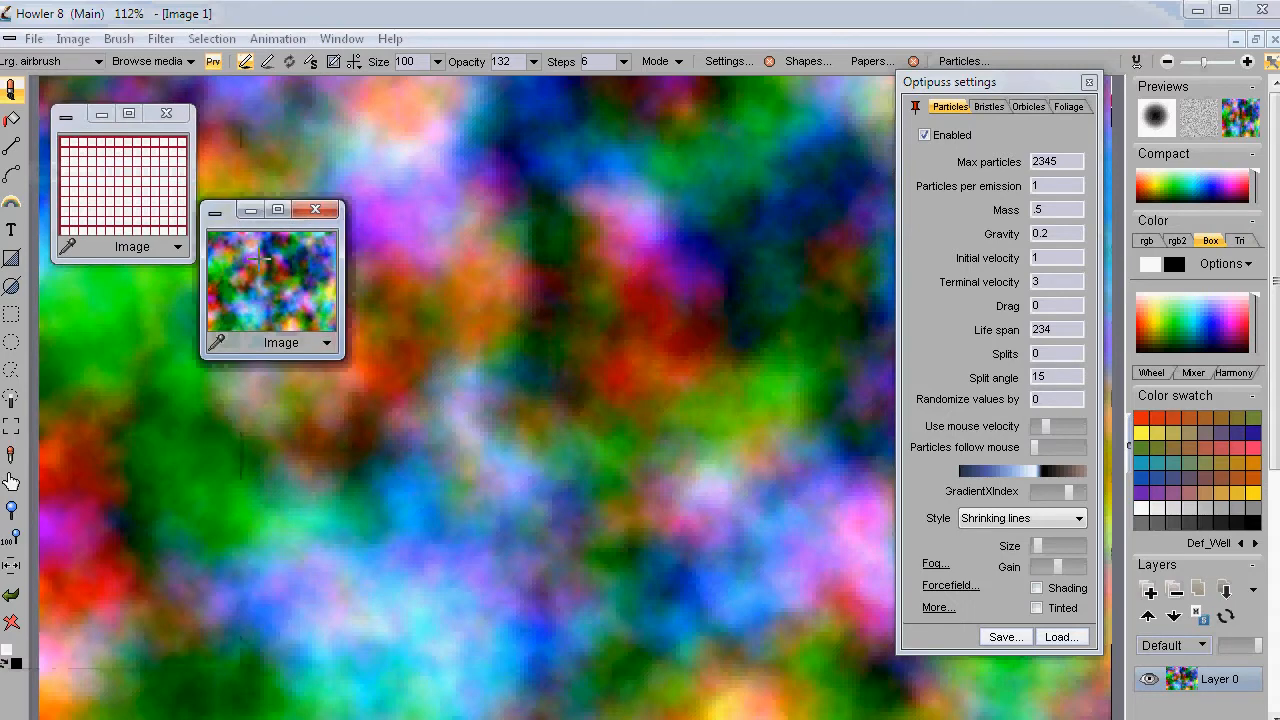
Move the stored grid thumbnail out of view and place the plasma noise thumbnail at the canvas's upper-left corner
{"action": "left_click_drag", "start_coordinate": [226, 206], "coordinate": [63, 292]}
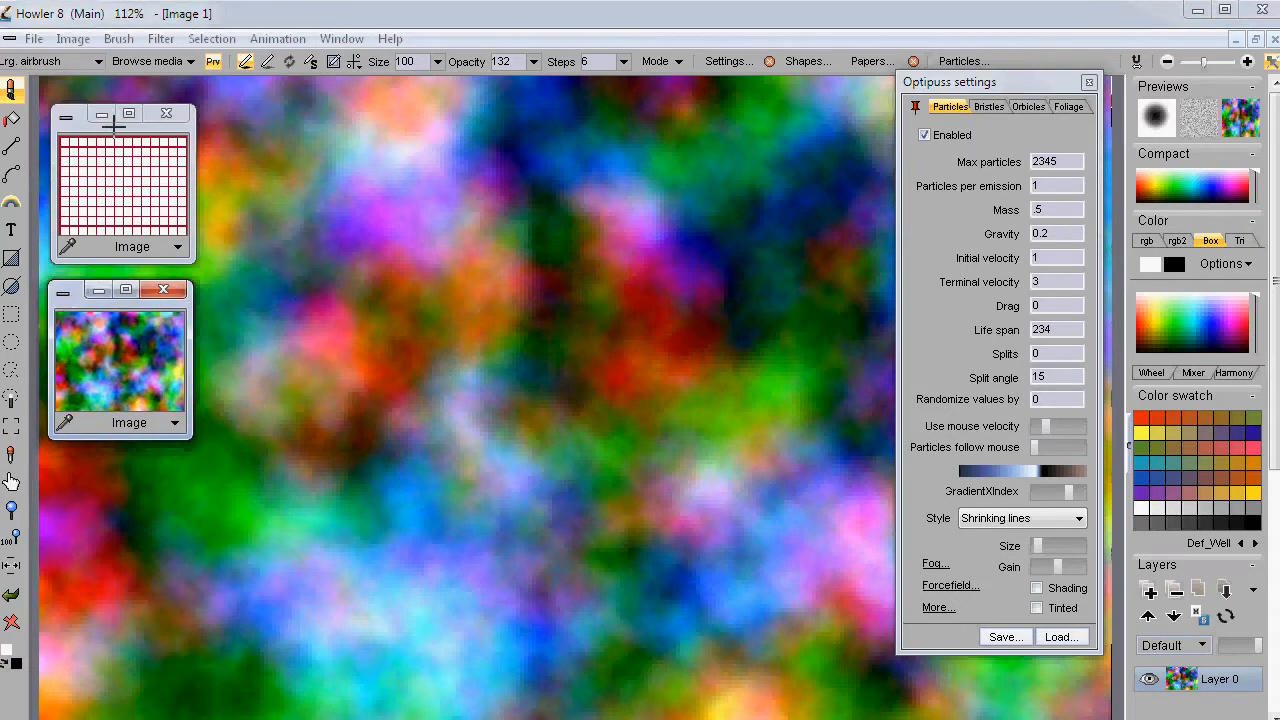
{"action": "left_click_drag", "start_coordinate": [87, 159], "coordinate": [268, 719]}
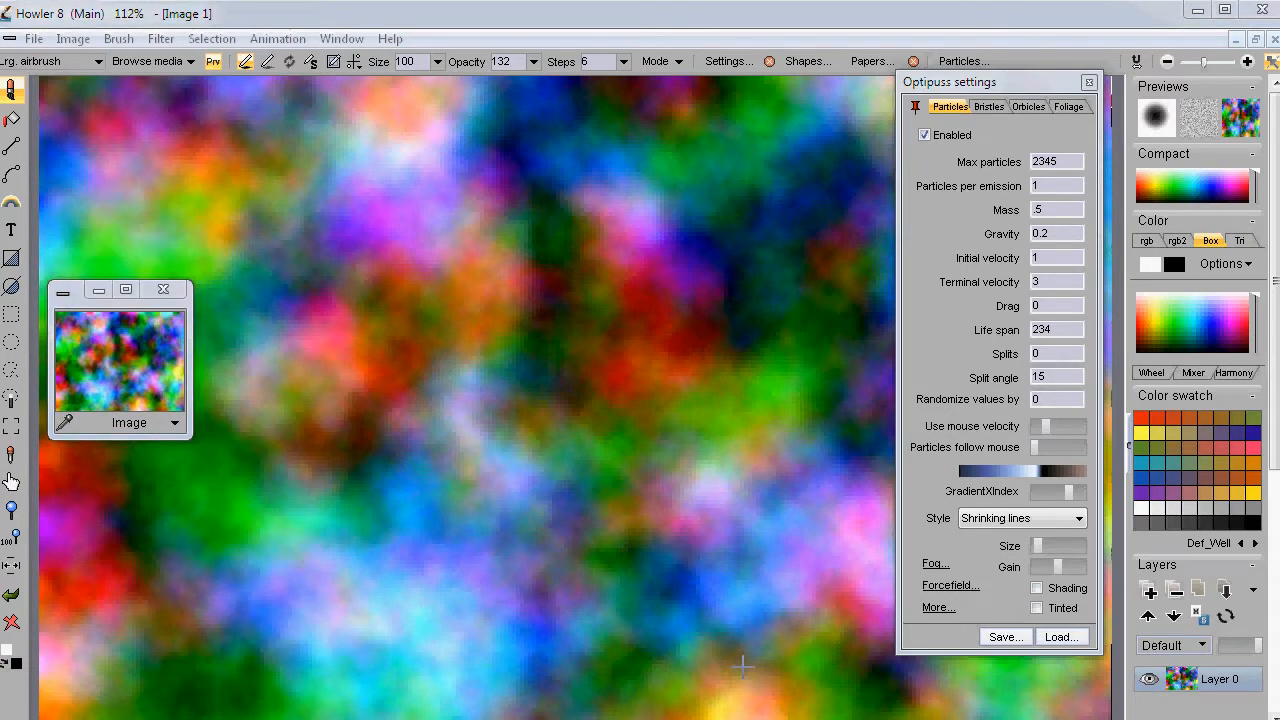
{"action": "left_click_drag", "start_coordinate": [79, 292], "coordinate": [87, 110]}
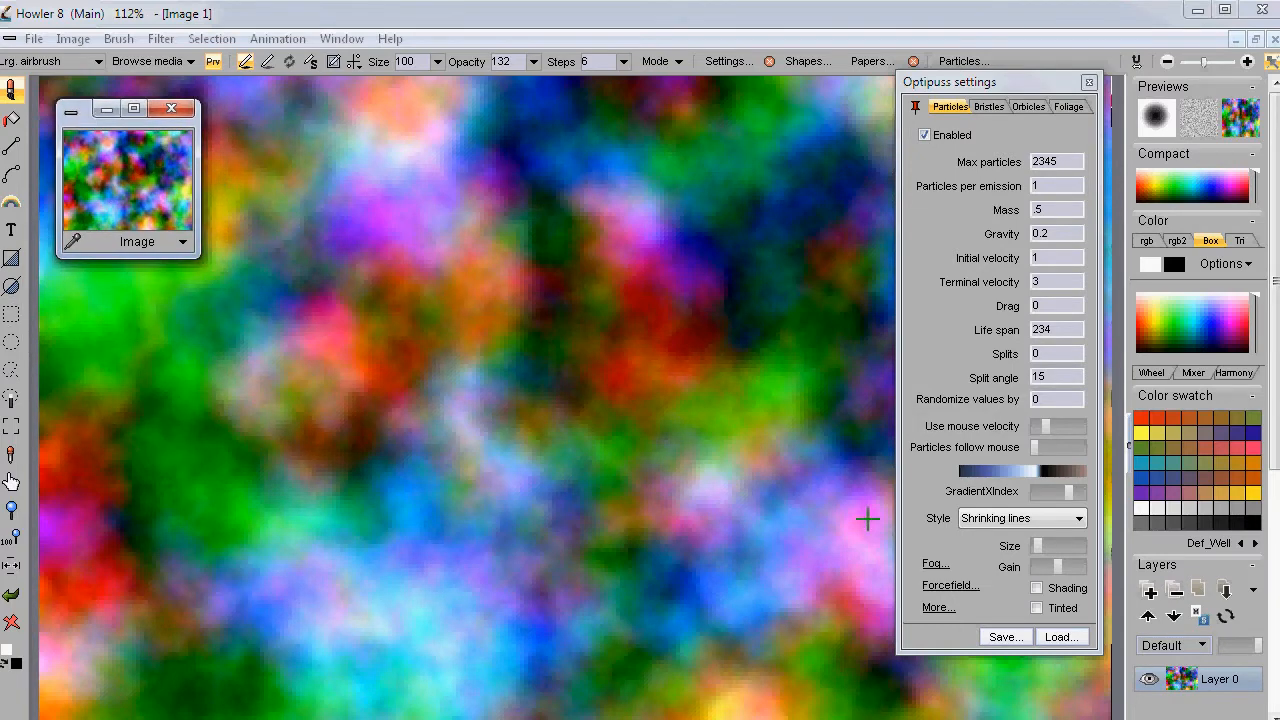
Create a contour force field from the plasma noise, keep its dialog clear of the Optipuss settings, and paint particle strokes
{"action": "left_click", "coordinate": [950, 585]}
{"action": "mouse_move", "coordinate": [815, 375]}
{"action": "left_mouse_down"}
{"action": "mouse_move", "coordinate": [809, 326]}
{"action": "mouse_move", "coordinate": [734, 145]}
{"action": "left_mouse_up"}
{"action": "mouse_move", "coordinate": [300, 440]}
{"action": "left_mouse_down"}
{"action": "mouse_move", "coordinate": [320, 375]}
{"action": "mouse_move", "coordinate": [531, 346]}
{"action": "mouse_move", "coordinate": [560, 480]}
{"action": "mouse_move", "coordinate": [157, 380]}
{"action": "mouse_move", "coordinate": [262, 503]}
{"action": "mouse_move", "coordinate": [690, 650]}
{"action": "mouse_move", "coordinate": [614, 480]}
{"action": "mouse_move", "coordinate": [615, 395]}
{"action": "left_mouse_up"}
Lower the force field's power to its minimum, remove the existing strokes, and paint new ones over the plasma noise
{"action": "left_click_drag", "start_coordinate": [689, 244], "coordinate": [650, 248]}
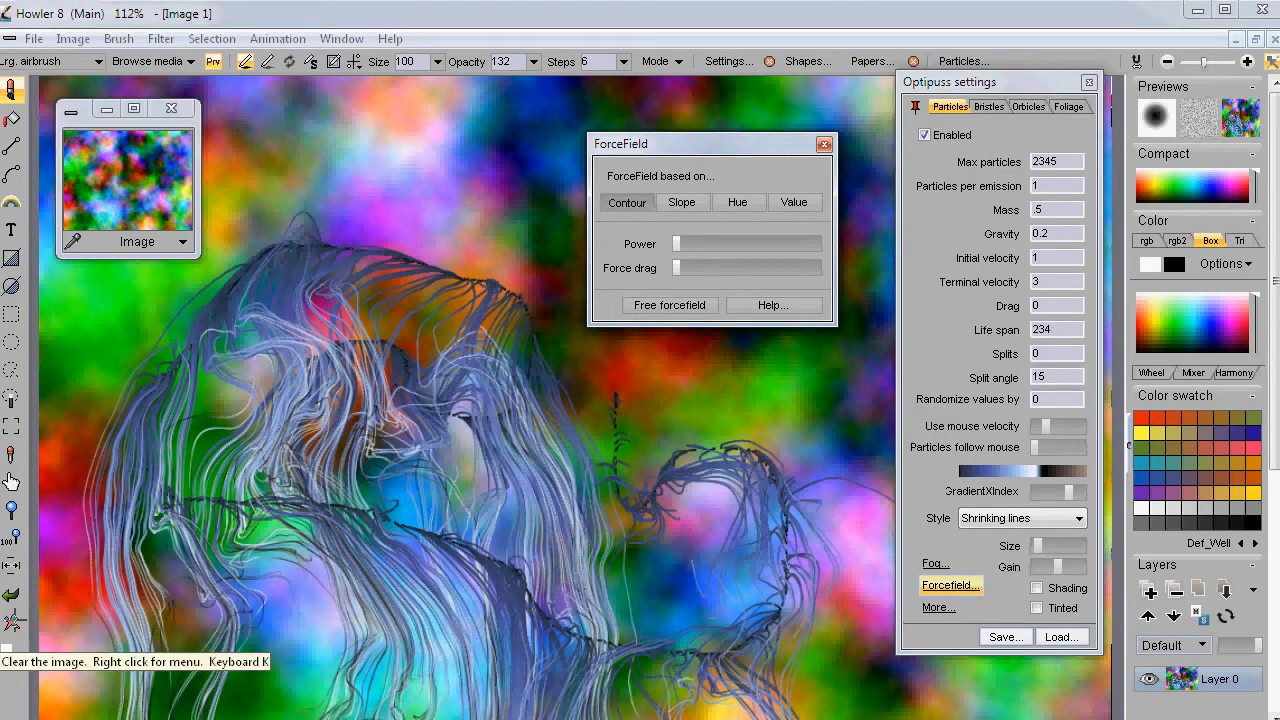
{"action": "left_click", "coordinate": [11, 622]}
{"action": "mouse_move", "coordinate": [430, 235]}
{"action": "left_mouse_down"}
{"action": "mouse_move", "coordinate": [353, 278]}
{"action": "mouse_move", "coordinate": [222, 326]}
{"action": "mouse_move", "coordinate": [318, 386]}
{"action": "mouse_move", "coordinate": [598, 450]}
{"action": "mouse_move", "coordinate": [707, 512]}
{"action": "mouse_move", "coordinate": [776, 515]}
{"action": "mouse_move", "coordinate": [727, 419]}
{"action": "mouse_move", "coordinate": [670, 411]}
{"action": "mouse_move", "coordinate": [766, 430]}
{"action": "left_mouse_up"}
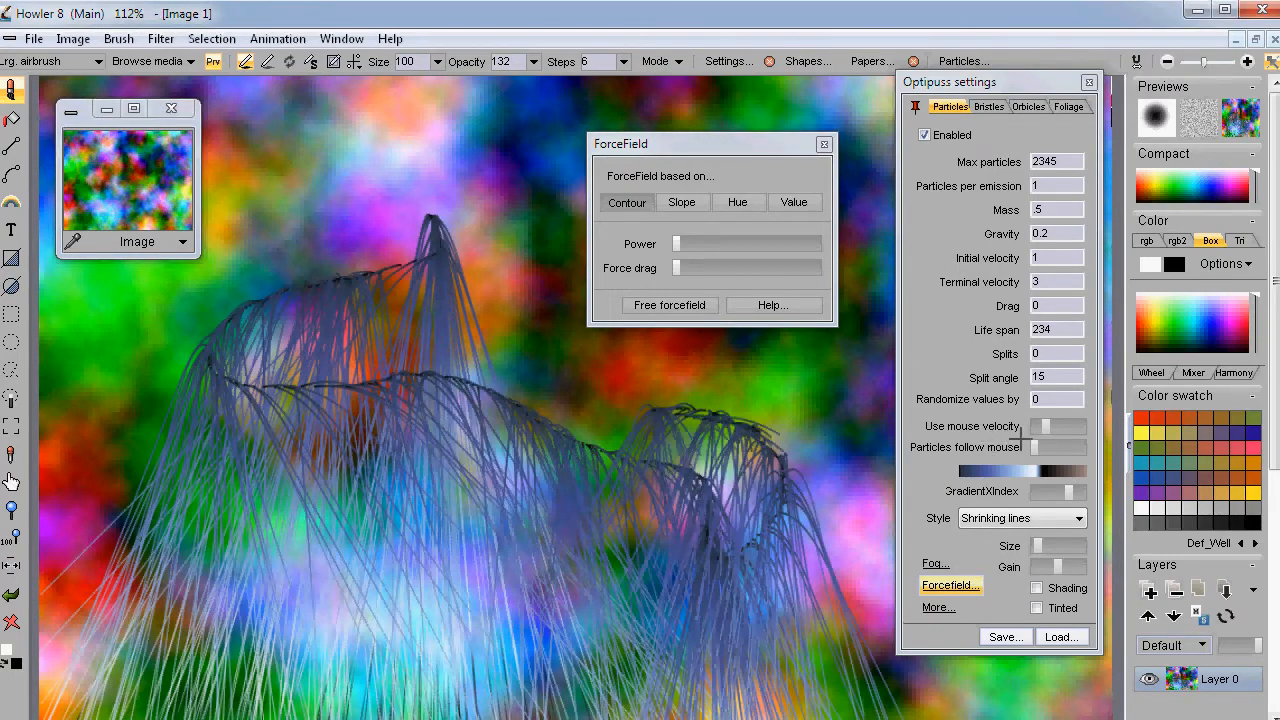
Paint strokes with Use mouse velocity at about the middle, then at its minimum over the restored plasma noise
{"action": "left_click_drag", "start_coordinate": [1046, 424], "coordinate": [1076, 424]}
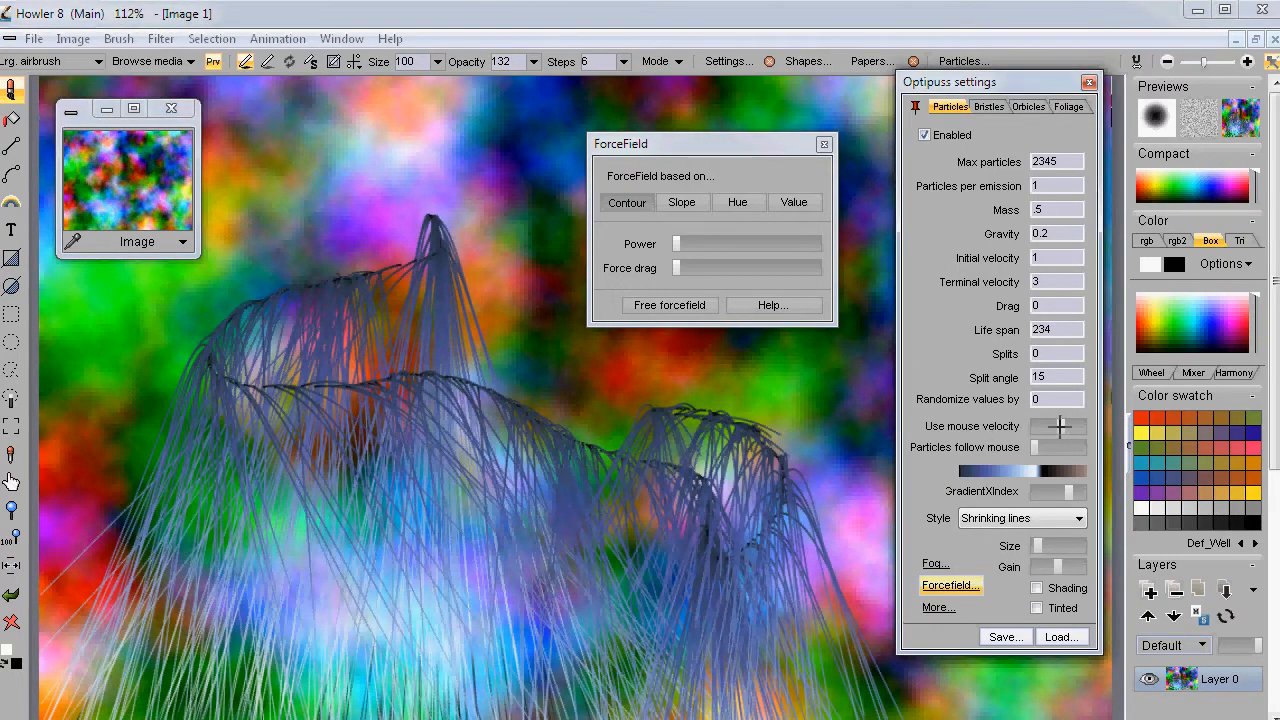
{"action": "mouse_move", "coordinate": [680, 440]}
{"action": "left_mouse_down"}
{"action": "mouse_move", "coordinate": [514, 149]}
{"action": "mouse_move", "coordinate": [300, 300]}
{"action": "mouse_move", "coordinate": [508, 647]}
{"action": "mouse_move", "coordinate": [537, 500]}
{"action": "mouse_move", "coordinate": [571, 423]}
{"action": "mouse_move", "coordinate": [471, 506]}
{"action": "mouse_move", "coordinate": [477, 288]}
{"action": "mouse_move", "coordinate": [430, 500]}
{"action": "mouse_move", "coordinate": [586, 431]}
{"action": "mouse_move", "coordinate": [840, 456]}
{"action": "left_mouse_up"}
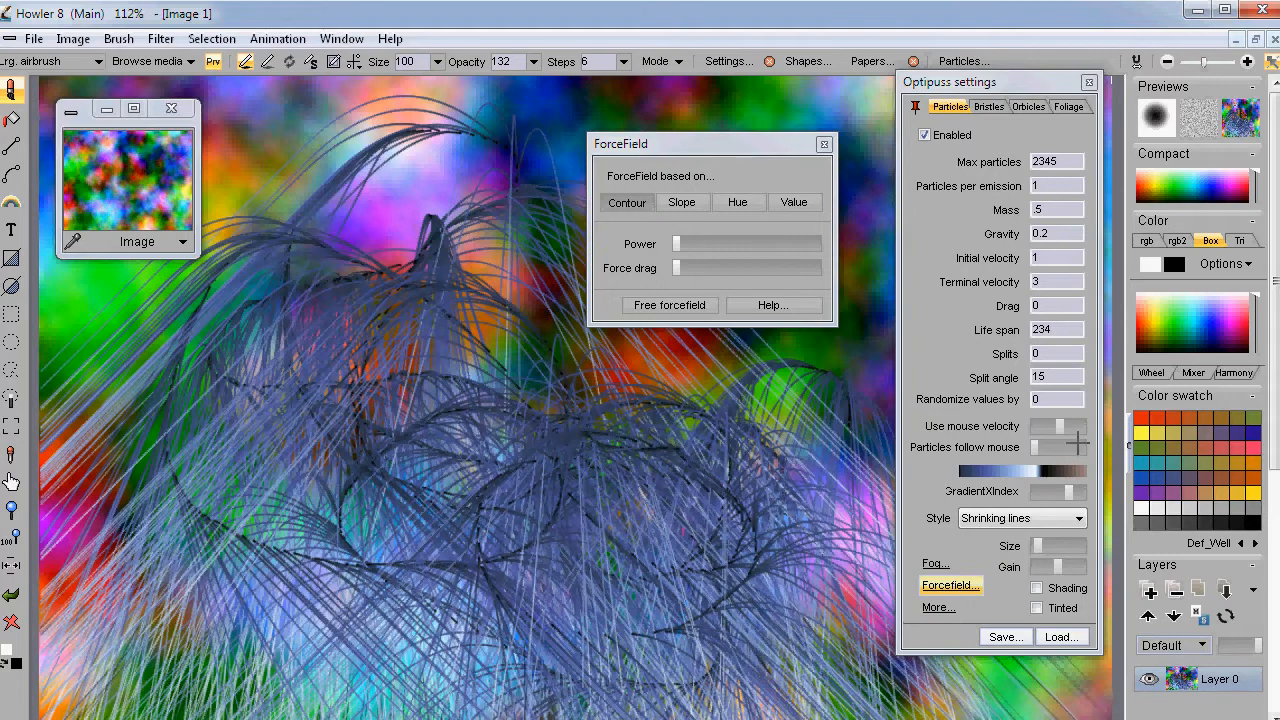
{"action": "left_click_drag", "start_coordinate": [1061, 424], "coordinate": [1025, 421]}
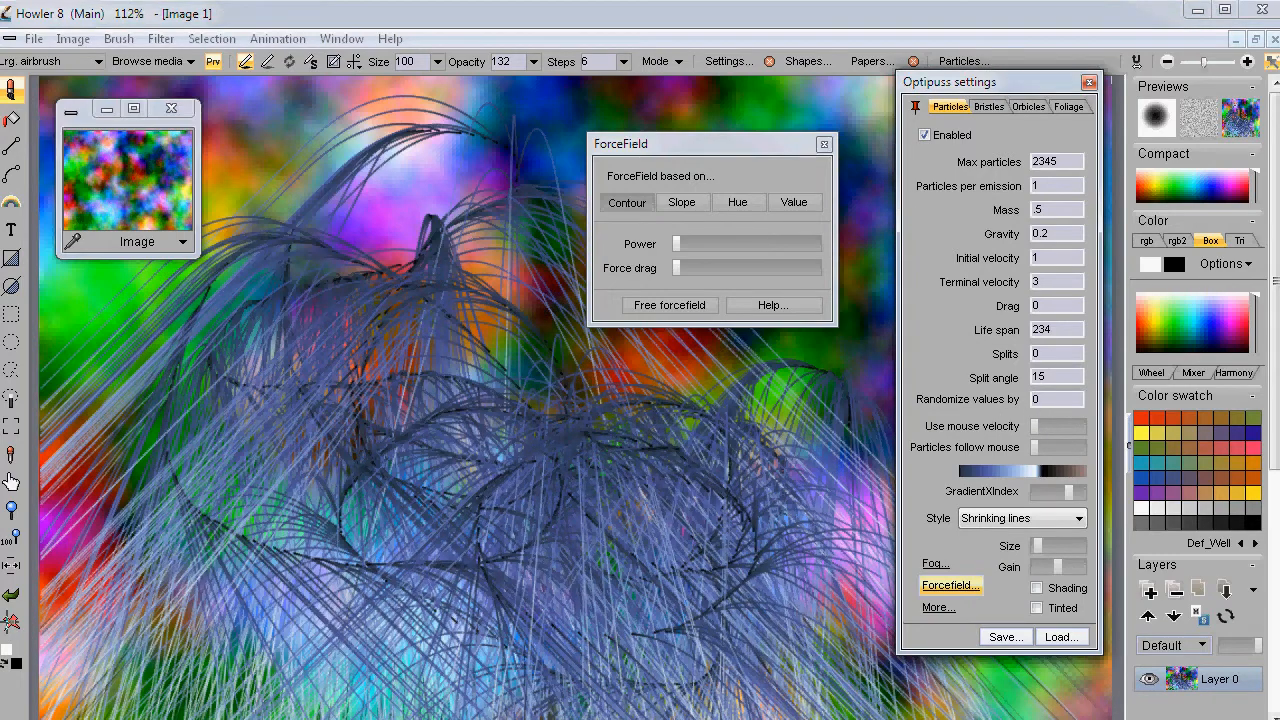
{"action": "left_click", "coordinate": [132, 200]}
{"action": "mouse_move", "coordinate": [370, 299]}
{"action": "left_mouse_down"}
{"action": "mouse_move", "coordinate": [213, 361]}
{"action": "mouse_move", "coordinate": [233, 496]}
{"action": "mouse_move", "coordinate": [503, 549]}
{"action": "mouse_move", "coordinate": [720, 428]}
{"action": "left_mouse_up"}
Set the particle gravity to 0 and paint strokes, removing the earlier ones and painting again on clean plasma noise
{"action": "left_click", "coordinate": [1075, 233]}
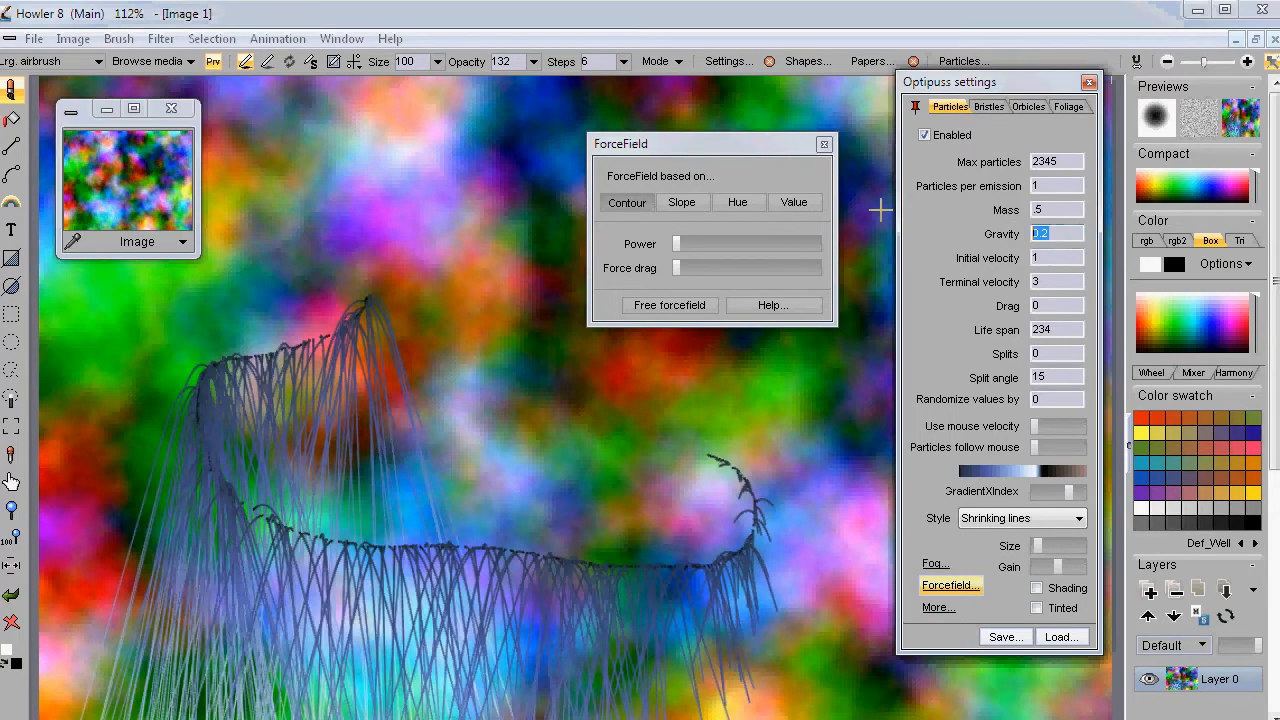
{"action": "mouse_move", "coordinate": [353, 275]}
{"action": "left_mouse_down"}
{"action": "mouse_move", "coordinate": [477, 241]}
{"action": "mouse_move", "coordinate": [560, 417]}
{"action": "mouse_move", "coordinate": [703, 614]}
{"action": "mouse_move", "coordinate": [532, 547]}
{"action": "mouse_move", "coordinate": [482, 549]}
{"action": "left_mouse_up"}
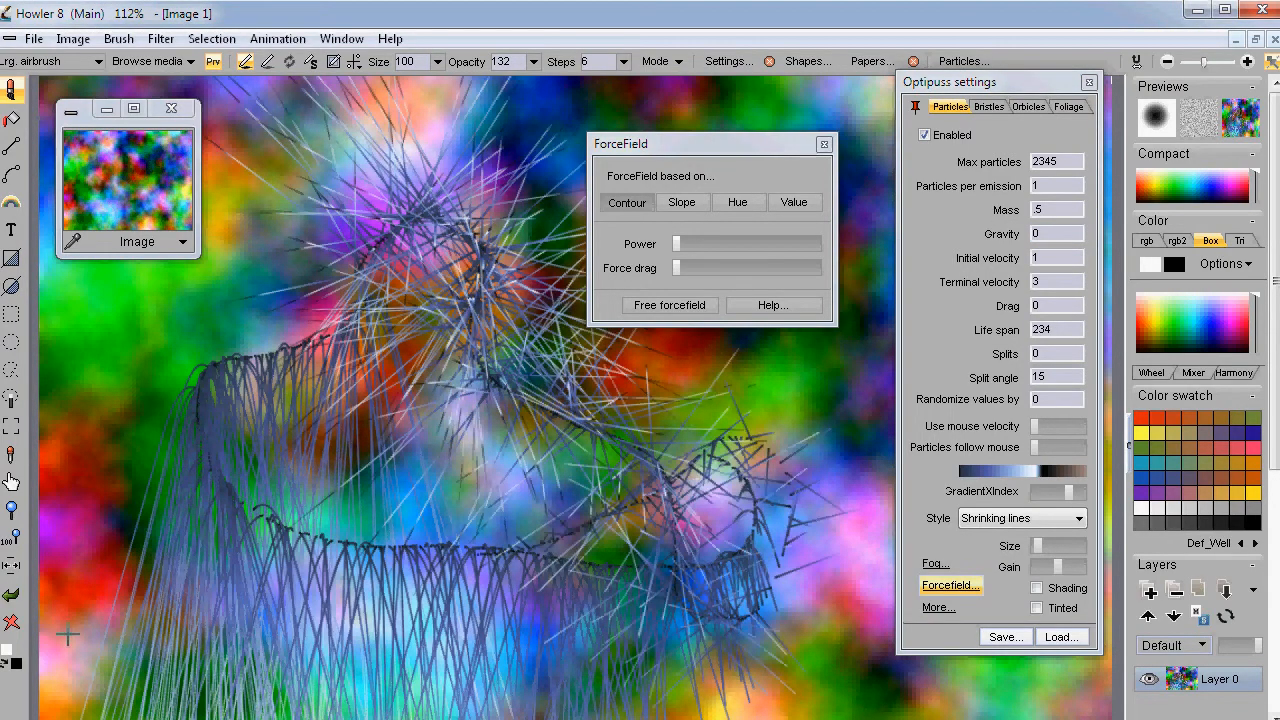
{"action": "key", "text": "ctrl+z"}
{"action": "mouse_move", "coordinate": [189, 405]}
{"action": "left_mouse_down"}
{"action": "mouse_move", "coordinate": [302, 385]}
{"action": "mouse_move", "coordinate": [488, 446]}
{"action": "left_mouse_up"}
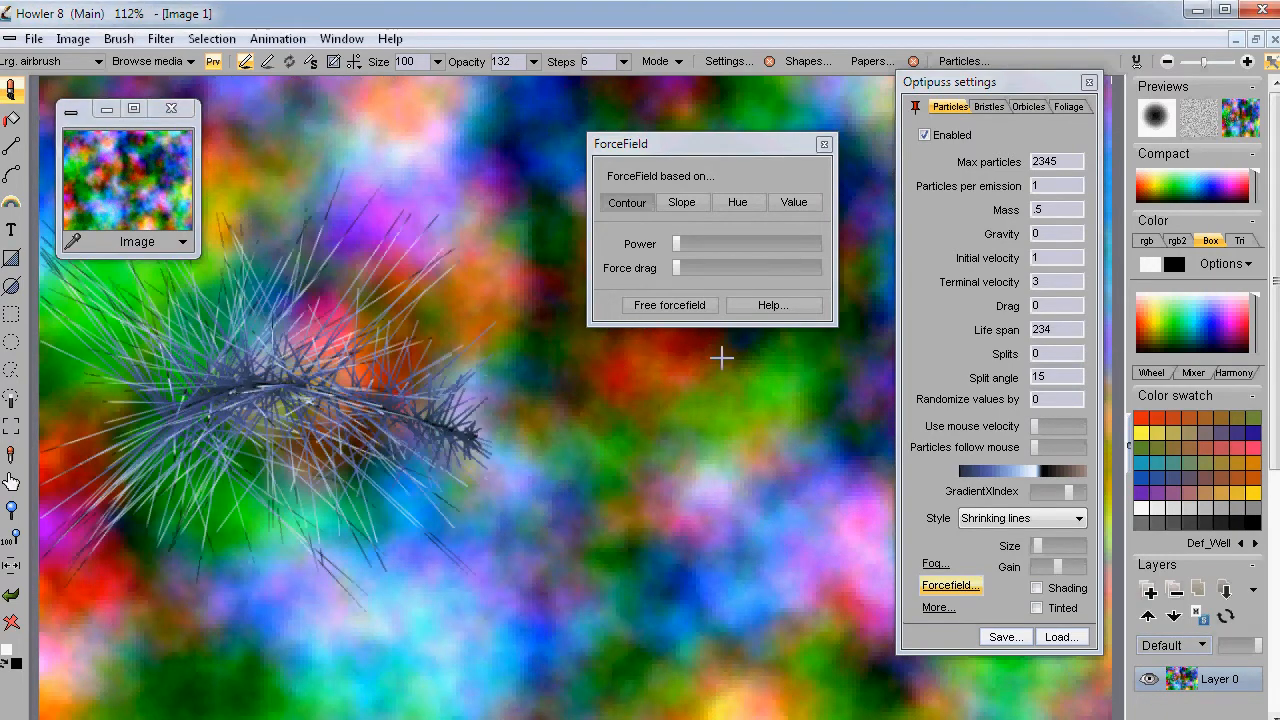
Raise the force field's power slightly and again to about the middle, painting particle strokes after each change
{"action": "left_click", "coordinate": [690, 243]}
{"action": "mouse_move", "coordinate": [662, 399]}
{"action": "left_mouse_down"}
{"action": "mouse_move", "coordinate": [710, 511]}
{"action": "mouse_move", "coordinate": [661, 587]}
{"action": "left_mouse_up"}
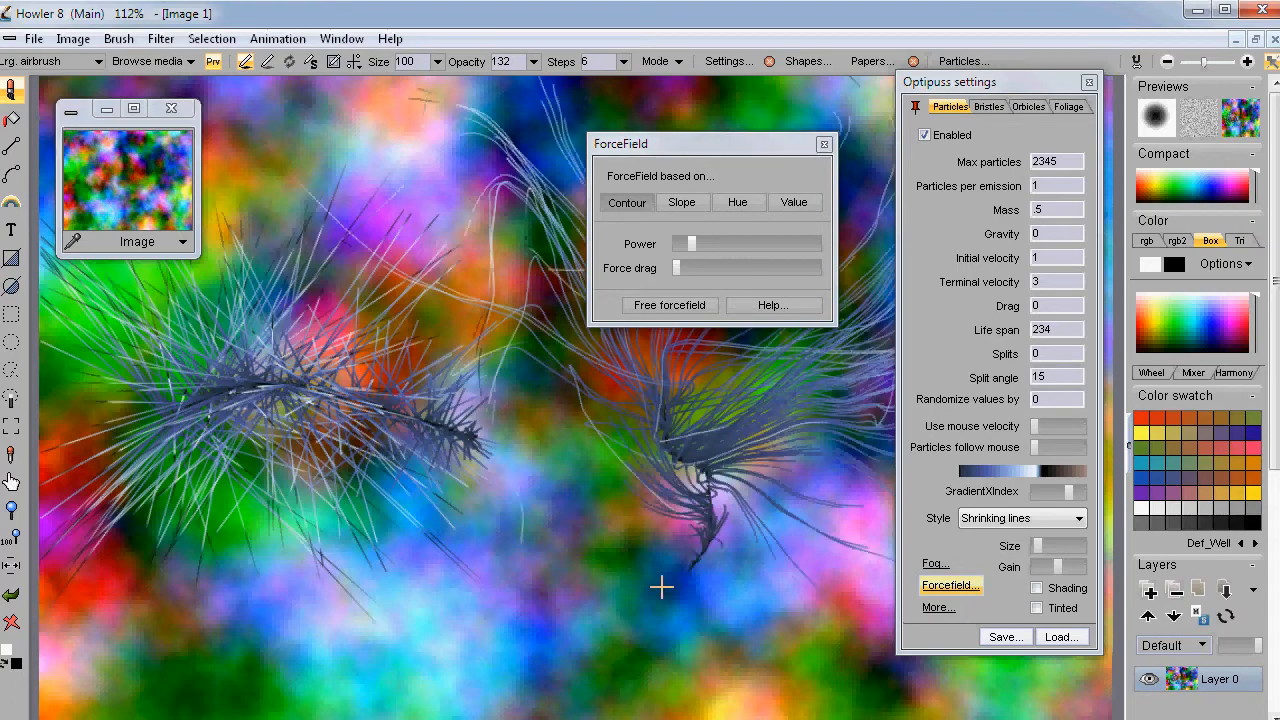
{"action": "left_click", "coordinate": [716, 241]}
{"action": "mouse_move", "coordinate": [638, 467]}
{"action": "left_mouse_down"}
{"action": "mouse_move", "coordinate": [520, 505]}
{"action": "mouse_move", "coordinate": [380, 525]}
{"action": "mouse_move", "coordinate": [246, 510]}
{"action": "left_mouse_up"}
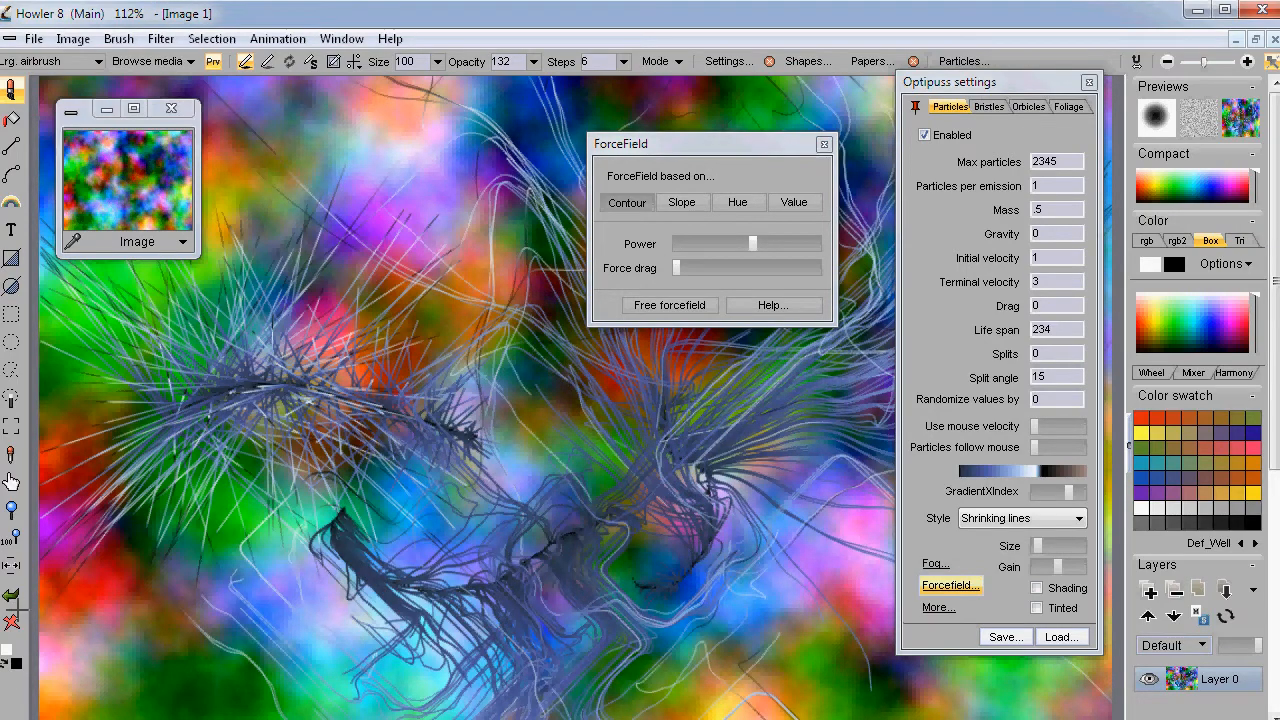
Clear the canvas to black and paint particle strokes, repeating this on a cleared canvas with a slightly larger particle size
{"action": "key", "text": "Delete"}
{"action": "mouse_move", "coordinate": [237, 429]}
{"action": "left_mouse_down"}
{"action": "mouse_move", "coordinate": [294, 353]}
{"action": "mouse_move", "coordinate": [362, 551]}
{"action": "mouse_move", "coordinate": [455, 567]}
{"action": "mouse_move", "coordinate": [667, 536]}
{"action": "mouse_move", "coordinate": [797, 492]}
{"action": "mouse_move", "coordinate": [699, 409]}
{"action": "mouse_move", "coordinate": [386, 209]}
{"action": "left_mouse_up"}
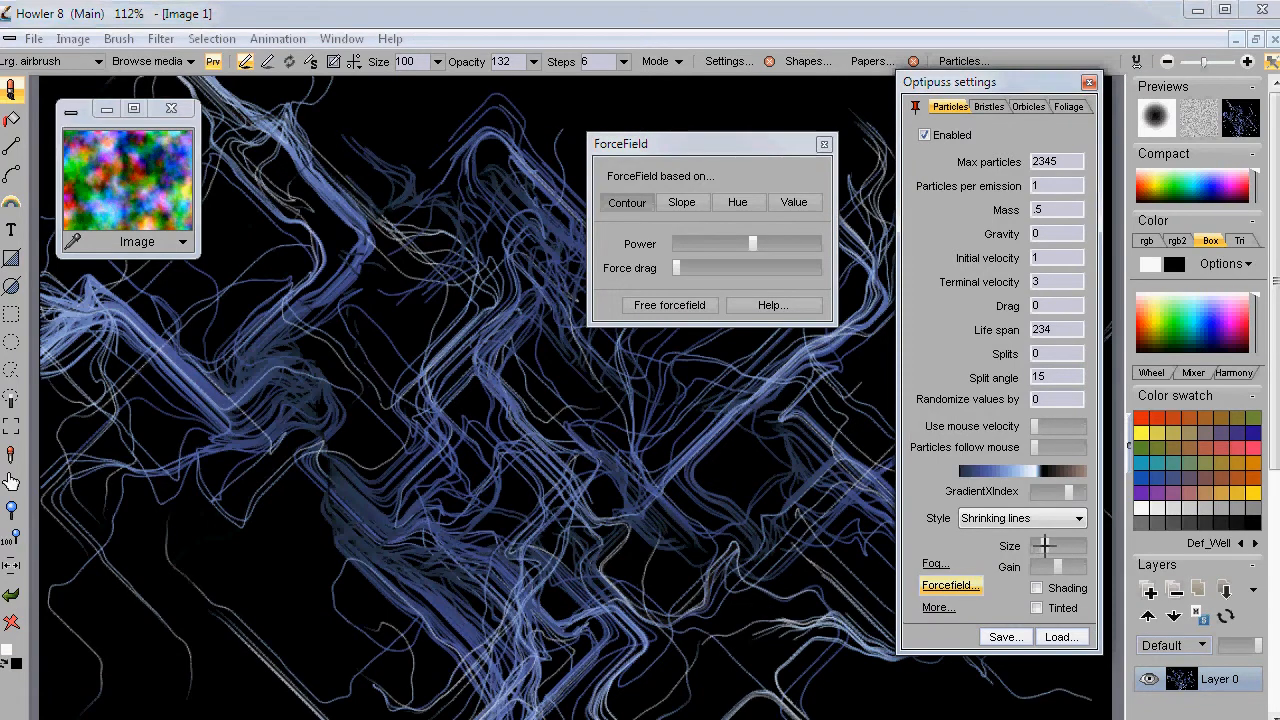
{"action": "mouse_move", "coordinate": [343, 580]}
{"action": "left_mouse_down"}
{"action": "mouse_move", "coordinate": [272, 632]}
{"action": "mouse_move", "coordinate": [236, 587]}
{"action": "mouse_move", "coordinate": [180, 575]}
{"action": "mouse_move", "coordinate": [57, 694]}
{"action": "left_mouse_up"}
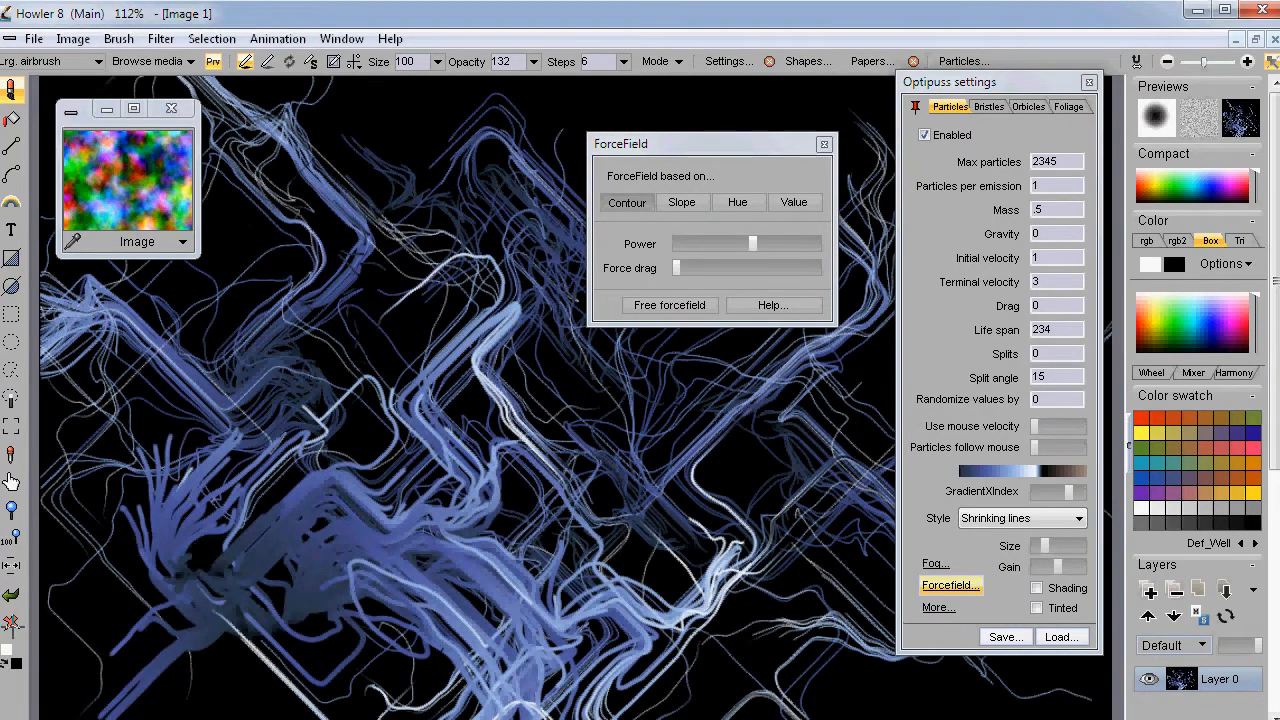
{"action": "left_click", "coordinate": [12, 621]}
{"action": "mouse_move", "coordinate": [205, 548]}
{"action": "left_mouse_down"}
{"action": "mouse_move", "coordinate": [317, 417]}
{"action": "mouse_move", "coordinate": [906, 514]}
{"action": "mouse_move", "coordinate": [629, 577]}
{"action": "mouse_move", "coordinate": [541, 303]}
{"action": "mouse_move", "coordinate": [570, 400]}
{"action": "mouse_move", "coordinate": [520, 300]}
{"action": "mouse_move", "coordinate": [642, 532]}
{"action": "left_mouse_up"}
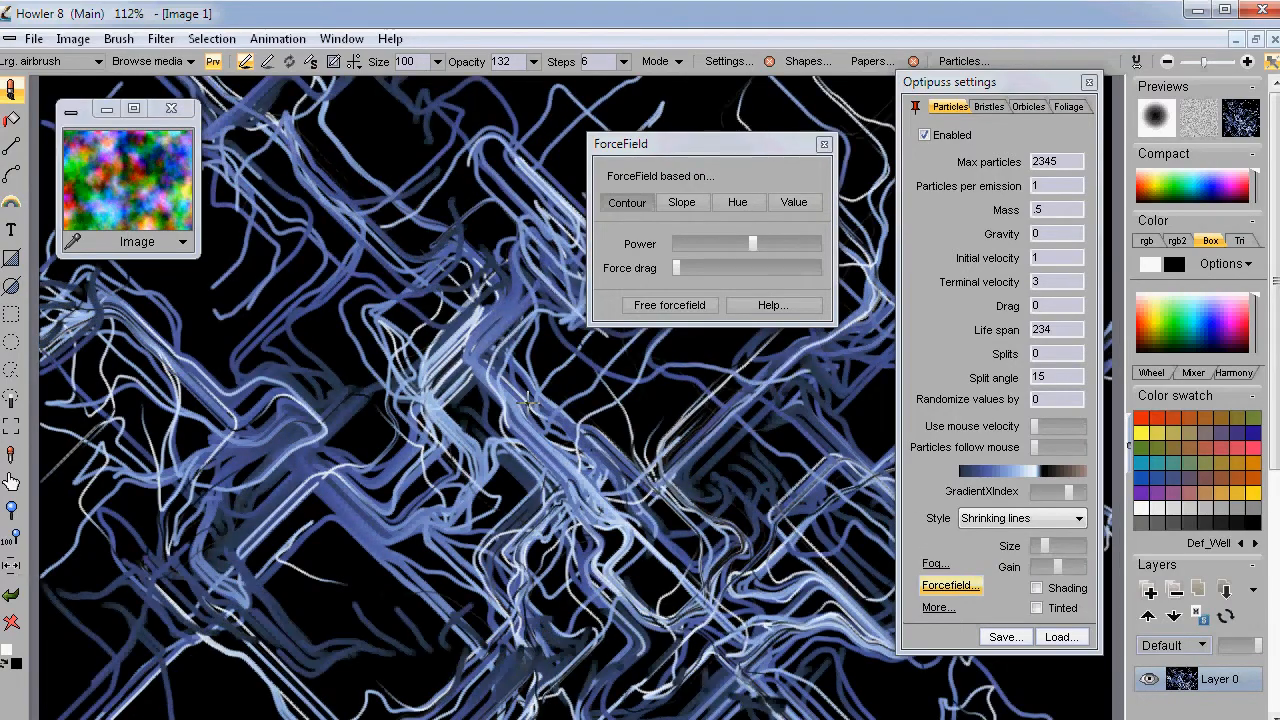
Paint more particle strokes over the black canvas to fill it with the contour pattern
{"action": "scroll", "coordinate": [461, 400], "scroll_direction": "up", "scroll_amount": 3}
{"action": "scroll", "coordinate": [461, 400], "scroll_direction": "up", "scroll_amount": 2}
{"action": "scroll", "coordinate": [451, 420], "scroll_direction": "down", "scroll_amount": 4}
{"action": "scroll", "coordinate": [455, 430], "scroll_direction": "up", "scroll_amount": 2}
{"action": "scroll", "coordinate": [463, 433], "scroll_direction": "down", "scroll_amount": 2}
{"action": "mouse_move", "coordinate": [526, 234]}
{"action": "left_mouse_down"}
{"action": "mouse_move", "coordinate": [295, 404]}
{"action": "mouse_move", "coordinate": [317, 271]}
{"action": "mouse_move", "coordinate": [667, 603]}
{"action": "mouse_move", "coordinate": [768, 596]}
{"action": "mouse_move", "coordinate": [845, 364]}
{"action": "mouse_move", "coordinate": [758, 228]}
{"action": "mouse_move", "coordinate": [682, 214]}
{"action": "mouse_move", "coordinate": [686, 395]}
{"action": "mouse_move", "coordinate": [644, 453]}
{"action": "left_mouse_up"}
Raise the force drag slightly, clear the canvas, and paint a particle stroke across its lower part
{"action": "left_click", "coordinate": [693, 267]}
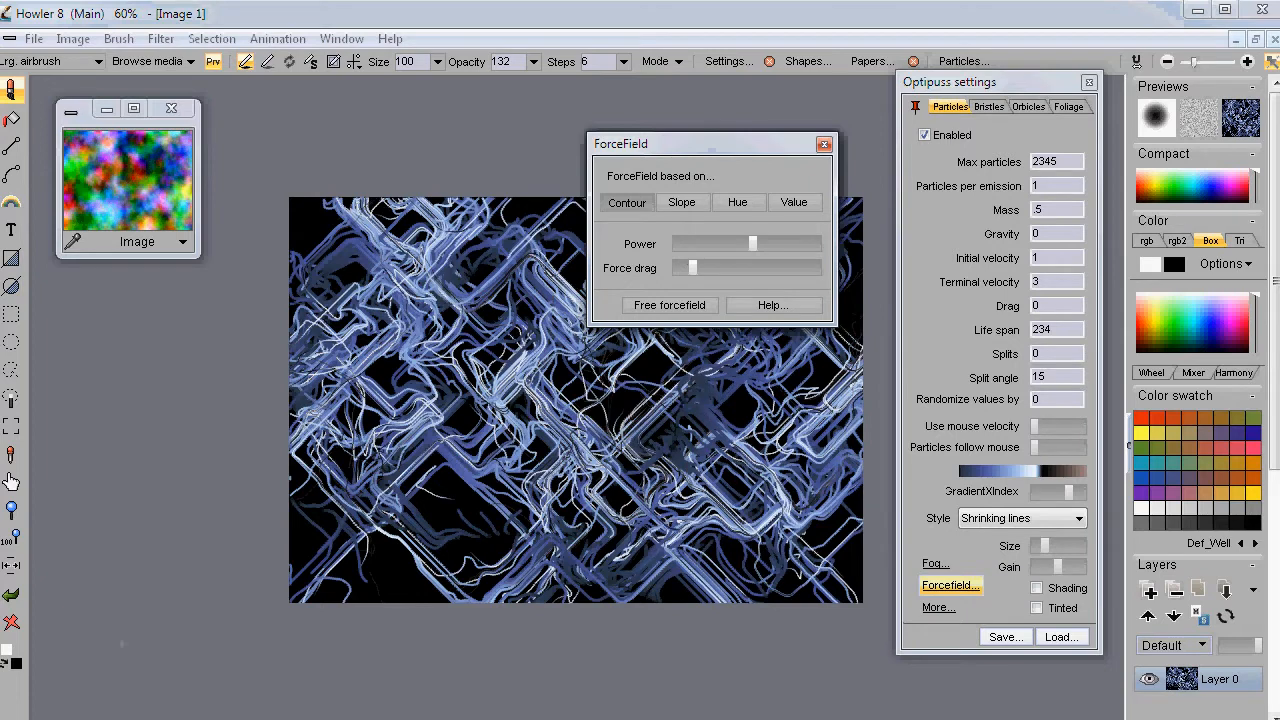
{"action": "left_click", "coordinate": [12, 620]}
{"action": "mouse_move", "coordinate": [298, 545]}
{"action": "left_mouse_down"}
{"action": "mouse_move", "coordinate": [594, 517]}
{"action": "mouse_move", "coordinate": [756, 546]}
{"action": "left_mouse_up"}
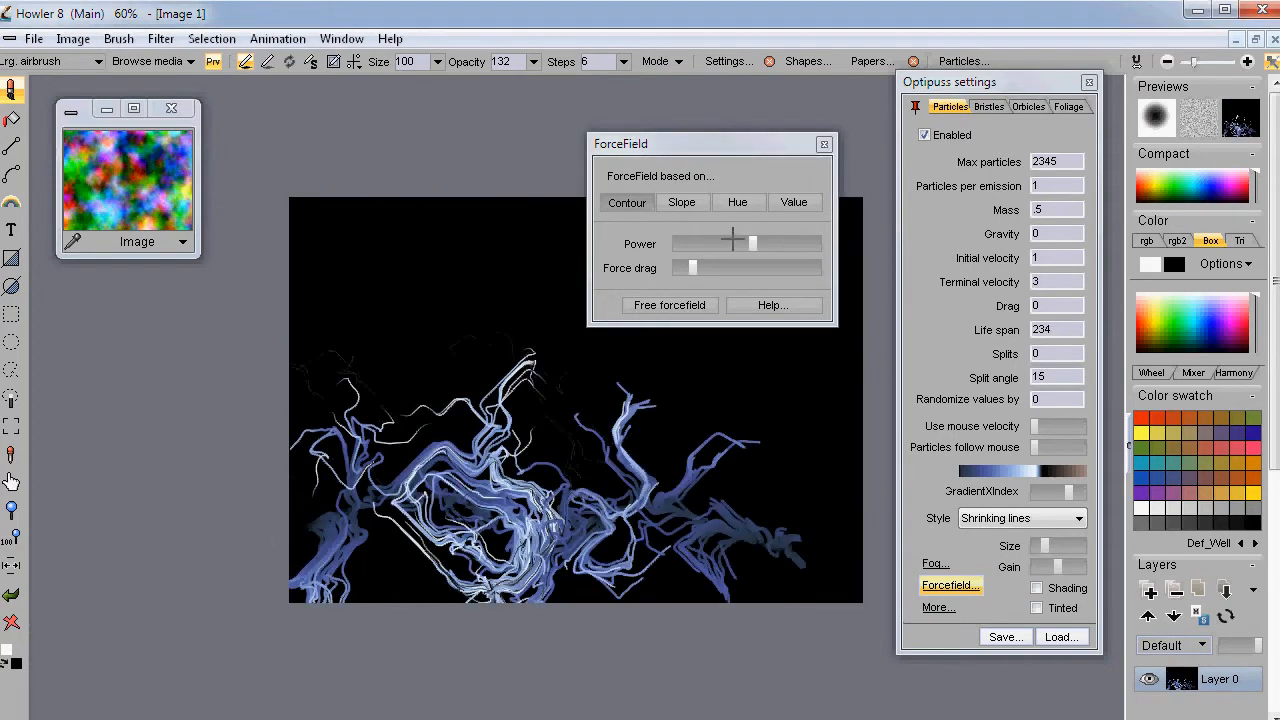
Lower the force field's power to a low level, raise the force drag to about a third, and paint particle strokes
{"action": "left_click", "coordinate": [696, 244]}
{"action": "left_click", "coordinate": [724, 267]}
{"action": "mouse_move", "coordinate": [600, 360]}
{"action": "left_mouse_down"}
{"action": "mouse_move", "coordinate": [297, 460]}
{"action": "mouse_move", "coordinate": [300, 540]}
{"action": "left_mouse_up"}
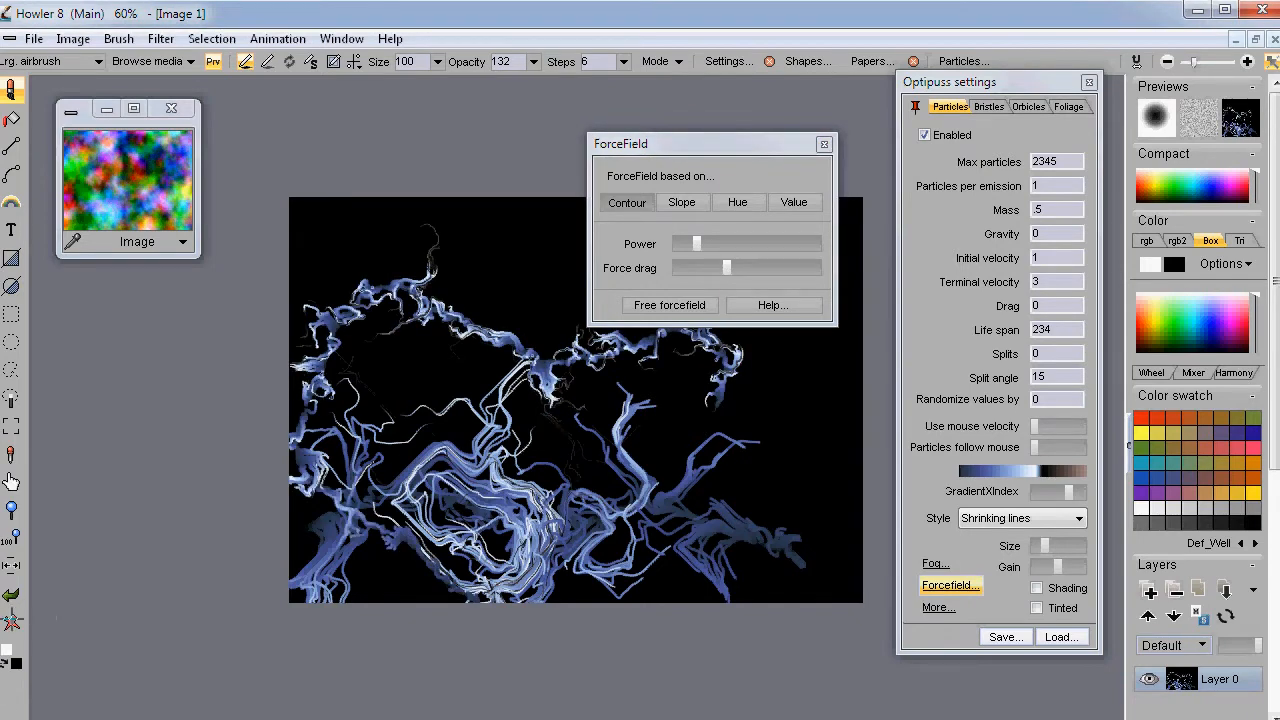
Clear the canvas and build up a dense cluster of blue particle strokes around its middle
{"action": "left_click", "coordinate": [12, 620]}
{"action": "scroll", "coordinate": [491, 483], "scroll_direction": "up", "scroll_amount": 5}
{"action": "mouse_move", "coordinate": [344, 559]}
{"action": "left_mouse_down"}
{"action": "mouse_move", "coordinate": [424, 505]}
{"action": "mouse_move", "coordinate": [542, 513]}
{"action": "mouse_move", "coordinate": [586, 418]}
{"action": "mouse_move", "coordinate": [705, 394]}
{"action": "mouse_move", "coordinate": [573, 470]}
{"action": "mouse_move", "coordinate": [474, 426]}
{"action": "mouse_move", "coordinate": [273, 451]}
{"action": "mouse_move", "coordinate": [294, 582]}
{"action": "mouse_move", "coordinate": [256, 605]}
{"action": "mouse_move", "coordinate": [715, 587]}
{"action": "mouse_move", "coordinate": [651, 528]}
{"action": "mouse_move", "coordinate": [706, 569]}
{"action": "left_mouse_up"}
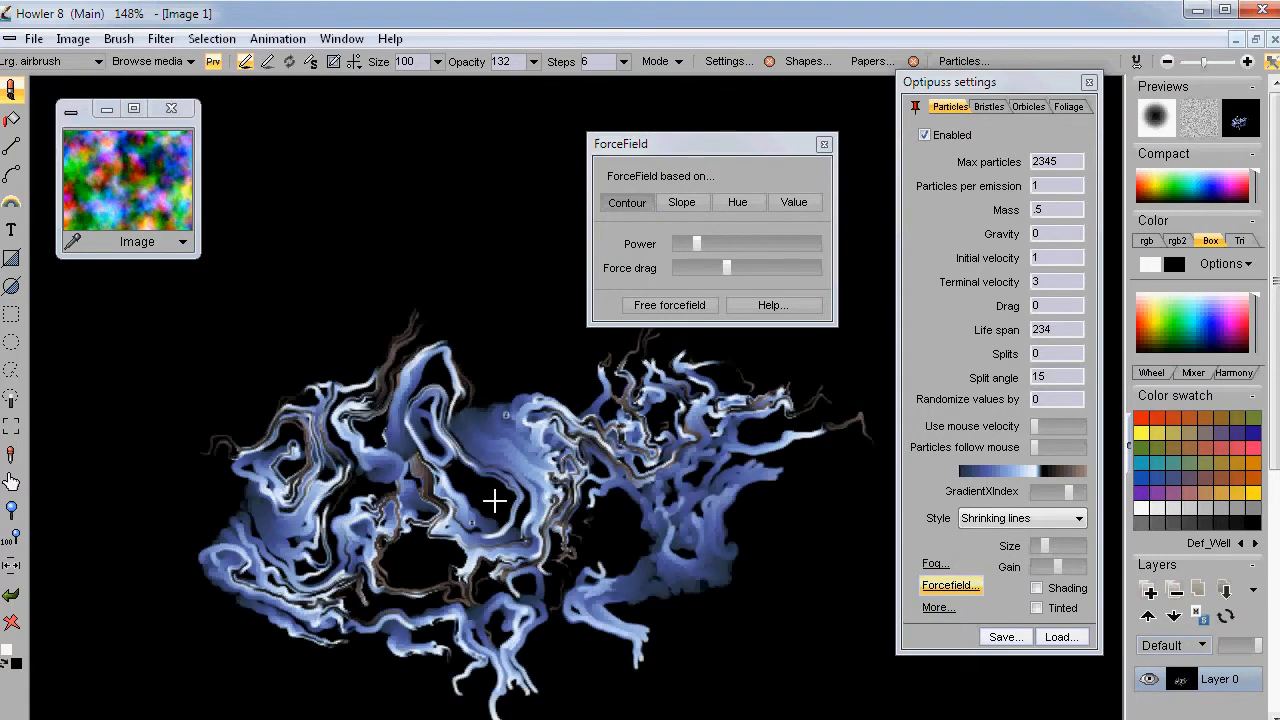
{"action": "scroll", "coordinate": [463, 513], "scroll_direction": "up", "scroll_amount": 1}
{"action": "scroll", "coordinate": [464, 513], "scroll_direction": "down", "scroll_amount": 4}
{"action": "scroll", "coordinate": [464, 513], "scroll_direction": "up", "scroll_amount": 2}
{"action": "mouse_move", "coordinate": [189, 471]}
{"action": "left_mouse_down"}
{"action": "mouse_move", "coordinate": [276, 332]}
{"action": "mouse_move", "coordinate": [423, 210]}
{"action": "mouse_move", "coordinate": [484, 258]}
{"action": "mouse_move", "coordinate": [502, 294]}
{"action": "mouse_move", "coordinate": [493, 346]}
{"action": "mouse_move", "coordinate": [572, 399]}
{"action": "mouse_move", "coordinate": [528, 348]}
{"action": "mouse_move", "coordinate": [512, 356]}
{"action": "mouse_move", "coordinate": [408, 297]}
{"action": "mouse_move", "coordinate": [480, 623]}
{"action": "mouse_move", "coordinate": [655, 609]}
{"action": "left_mouse_up"}
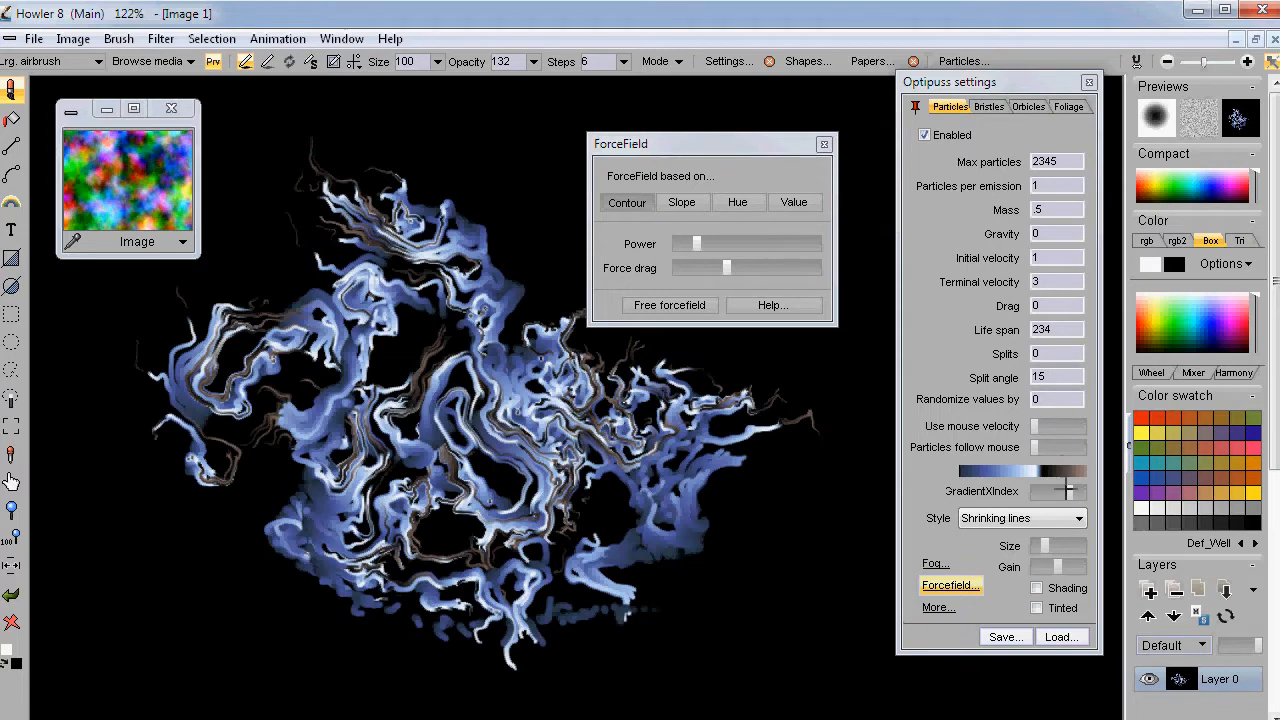
Open the particle gradient for editing and reshape its red, blue and green curves into warm tones
{"action": "left_click", "coordinate": [1046, 470]}
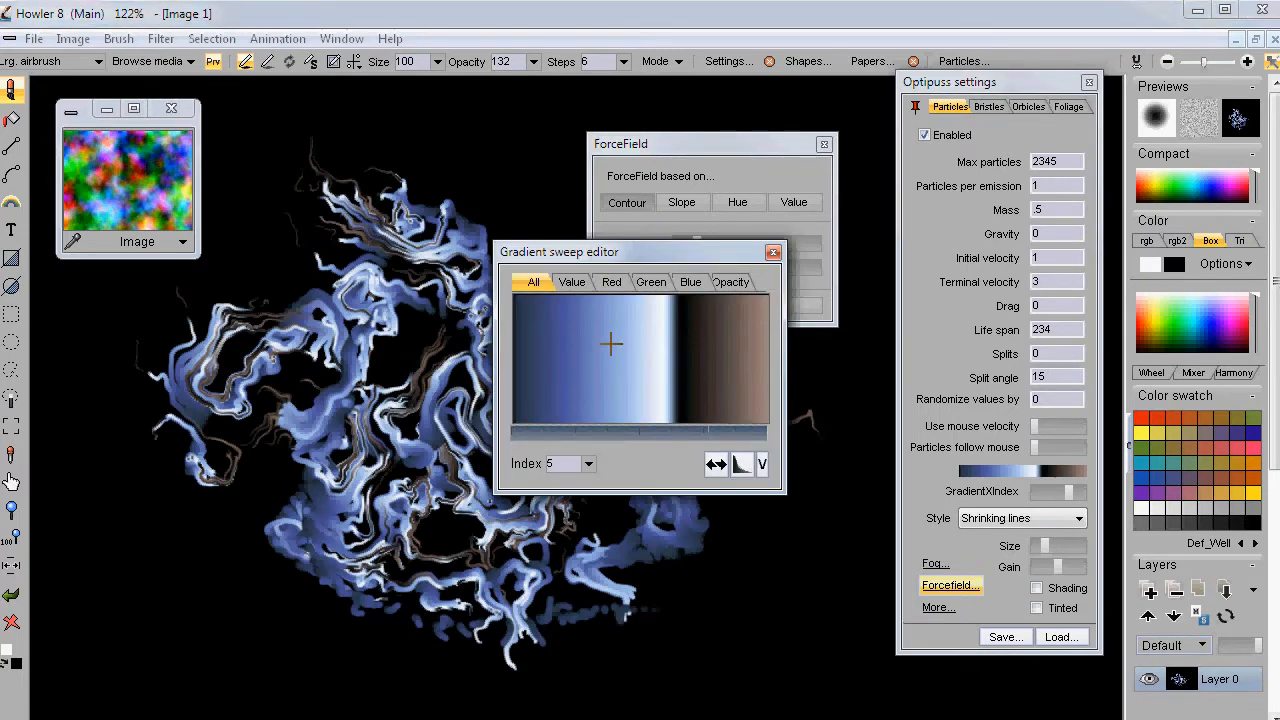
{"action": "left_click", "coordinate": [611, 281]}
{"action": "mouse_move", "coordinate": [517, 316]}
{"action": "left_mouse_down"}
{"action": "mouse_move", "coordinate": [650, 318]}
{"action": "mouse_move", "coordinate": [735, 368]}
{"action": "left_mouse_up"}
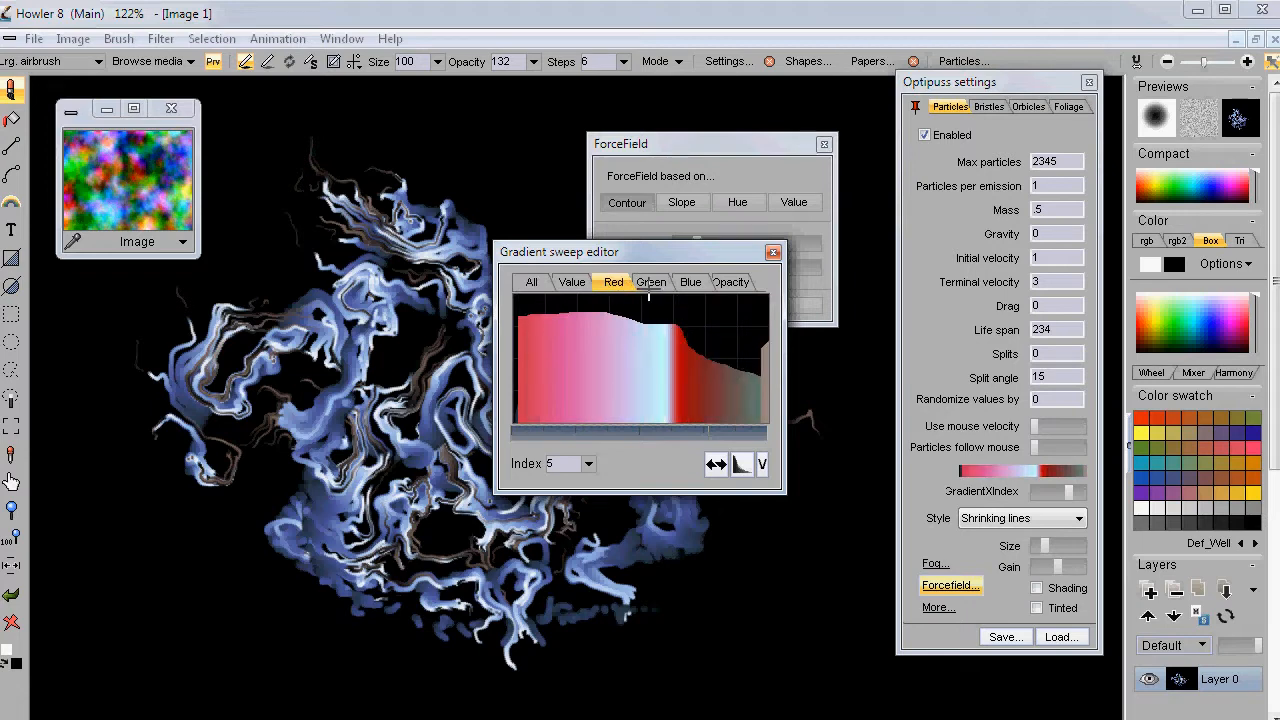
{"action": "left_click", "coordinate": [692, 281]}
{"action": "mouse_move", "coordinate": [632, 342]}
{"action": "left_mouse_down"}
{"action": "mouse_move", "coordinate": [528, 382]}
{"action": "mouse_move", "coordinate": [768, 362]}
{"action": "left_mouse_up"}
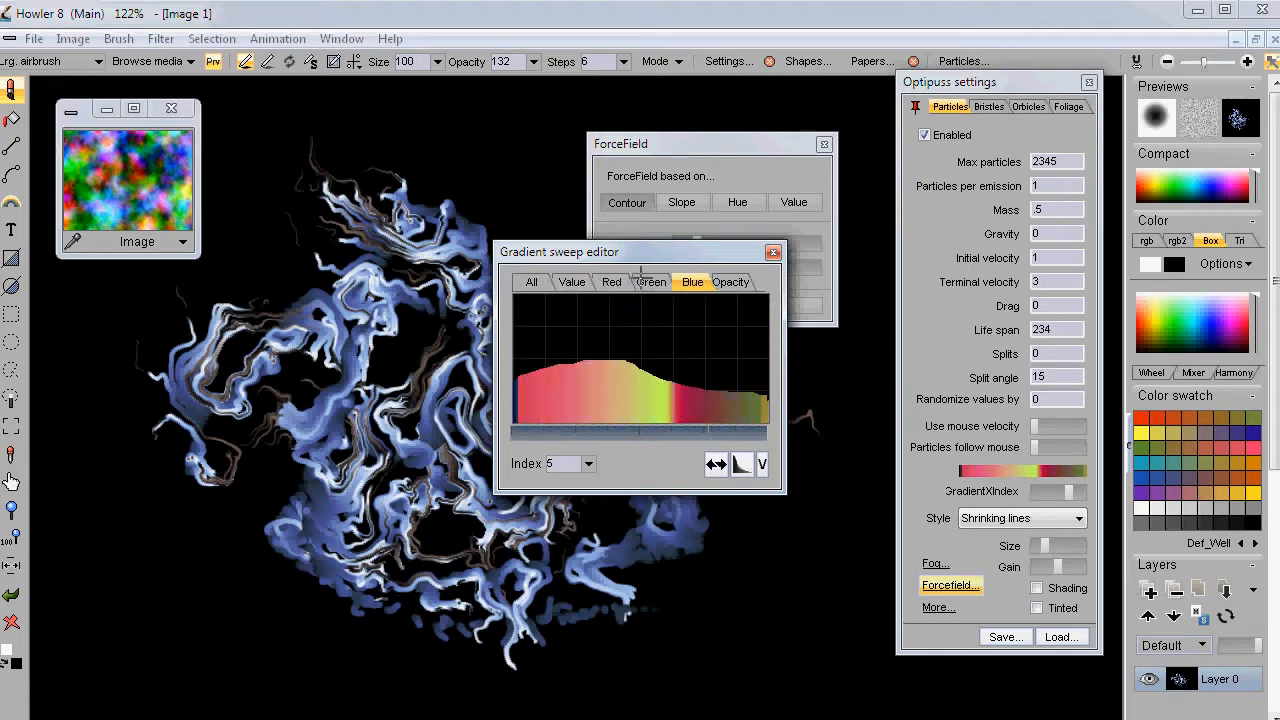
{"action": "left_click", "coordinate": [652, 281]}
{"action": "mouse_move", "coordinate": [634, 314]}
{"action": "left_mouse_down"}
{"action": "mouse_move", "coordinate": [525, 335]}
{"action": "mouse_move", "coordinate": [694, 362]}
{"action": "mouse_move", "coordinate": [766, 390]}
{"action": "left_mouse_up"}
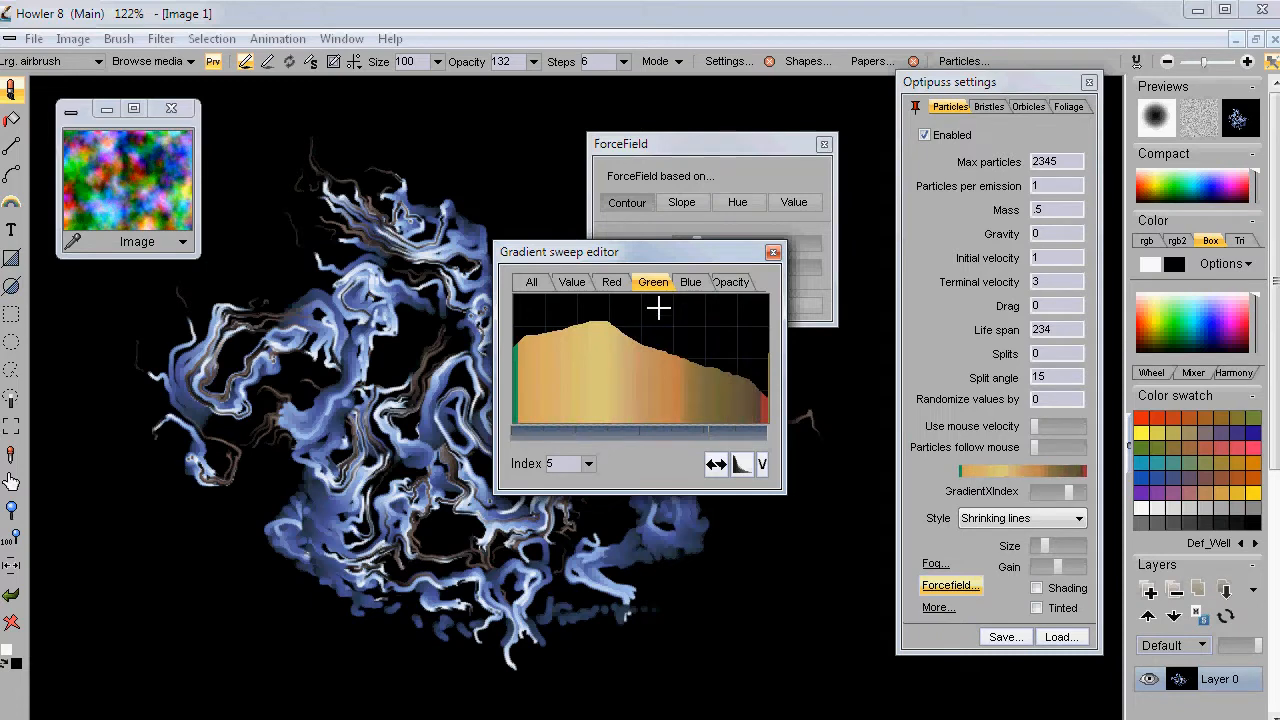
Redraw the gradient's red curve and paint a stroke along the lower-left edge of the blue cluster
{"action": "left_click", "coordinate": [612, 281]}
{"action": "left_click_drag", "start_coordinate": [523, 334], "coordinate": [777, 345]}
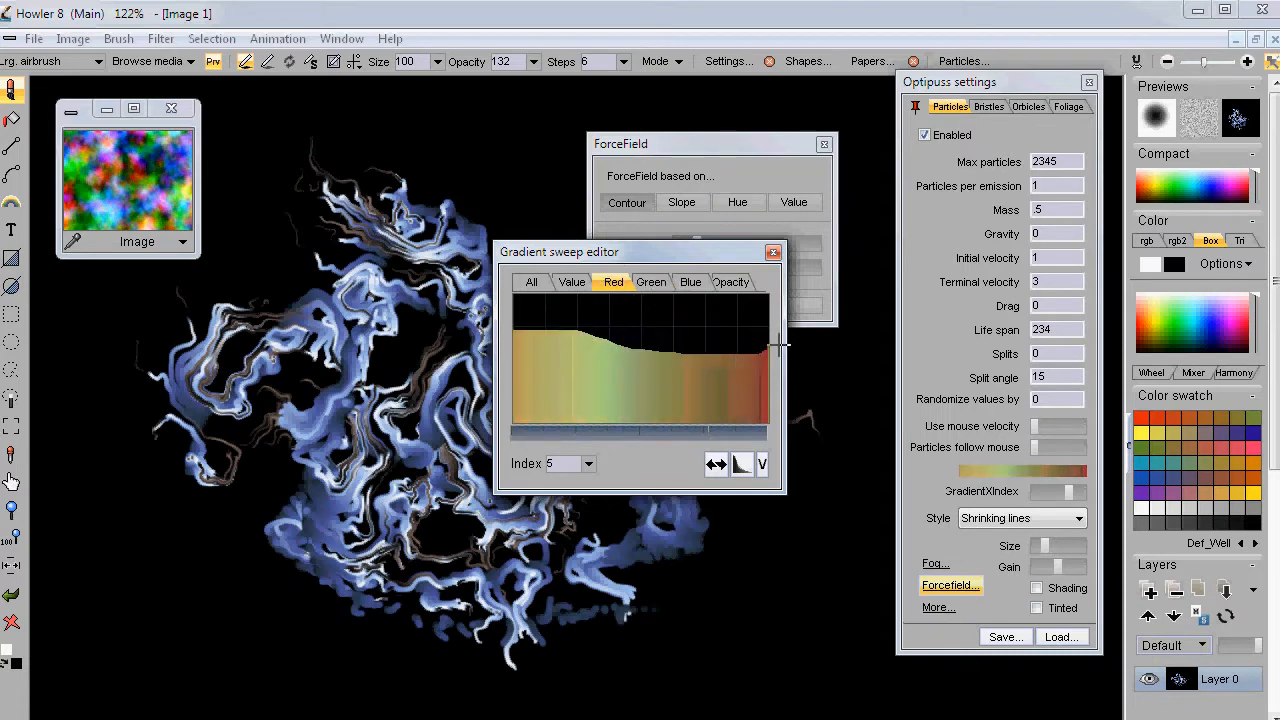
{"action": "mouse_move", "coordinate": [205, 455]}
{"action": "left_mouse_down"}
{"action": "mouse_move", "coordinate": [241, 464]}
{"action": "mouse_move", "coordinate": [254, 531]}
{"action": "mouse_move", "coordinate": [406, 561]}
{"action": "mouse_move", "coordinate": [516, 608]}
{"action": "mouse_move", "coordinate": [665, 602]}
{"action": "left_mouse_up"}
Lower the gradient's value curve, adjust its color channel curves to dark red tones, and paint red strokes over the cluster
{"action": "left_click", "coordinate": [572, 281]}
{"action": "mouse_move", "coordinate": [578, 350]}
{"action": "left_mouse_down"}
{"action": "mouse_move", "coordinate": [504, 365]}
{"action": "mouse_move", "coordinate": [783, 390]}
{"action": "left_mouse_up"}
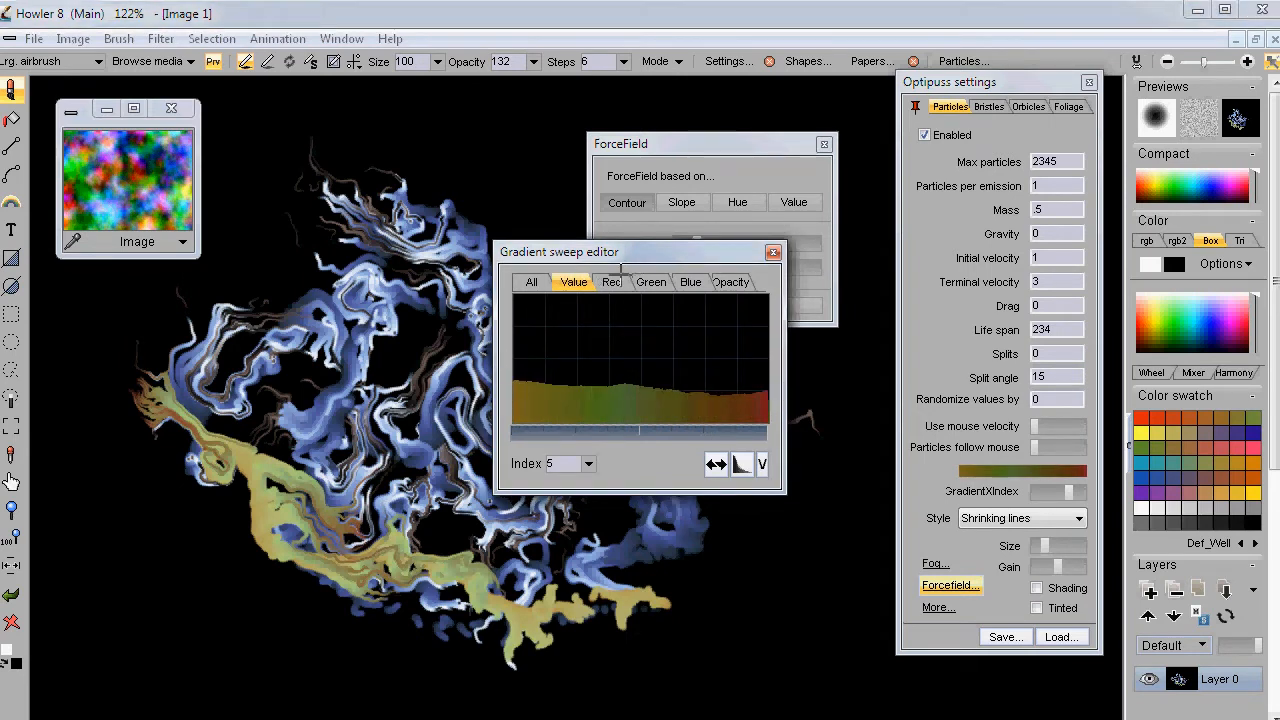
{"action": "left_click", "coordinate": [651, 281]}
{"action": "mouse_move", "coordinate": [635, 385]}
{"action": "left_mouse_down"}
{"action": "mouse_move", "coordinate": [537, 403]}
{"action": "mouse_move", "coordinate": [650, 413]}
{"action": "mouse_move", "coordinate": [764, 401]}
{"action": "mouse_move", "coordinate": [511, 391]}
{"action": "mouse_move", "coordinate": [564, 376]}
{"action": "mouse_move", "coordinate": [776, 396]}
{"action": "mouse_move", "coordinate": [551, 393]}
{"action": "mouse_move", "coordinate": [757, 386]}
{"action": "left_mouse_up"}
{"action": "left_click", "coordinate": [690, 281]}
{"action": "left_click", "coordinate": [612, 281]}
{"action": "mouse_move", "coordinate": [607, 363]}
{"action": "left_mouse_down"}
{"action": "mouse_move", "coordinate": [531, 355]}
{"action": "mouse_move", "coordinate": [680, 361]}
{"action": "mouse_move", "coordinate": [774, 385]}
{"action": "left_mouse_up"}
{"action": "mouse_move", "coordinate": [264, 490]}
{"action": "left_mouse_down"}
{"action": "mouse_move", "coordinate": [351, 317]}
{"action": "mouse_move", "coordinate": [274, 213]}
{"action": "mouse_move", "coordinate": [286, 443]}
{"action": "mouse_move", "coordinate": [332, 608]}
{"action": "mouse_move", "coordinate": [518, 628]}
{"action": "mouse_move", "coordinate": [660, 571]}
{"action": "left_mouse_up"}
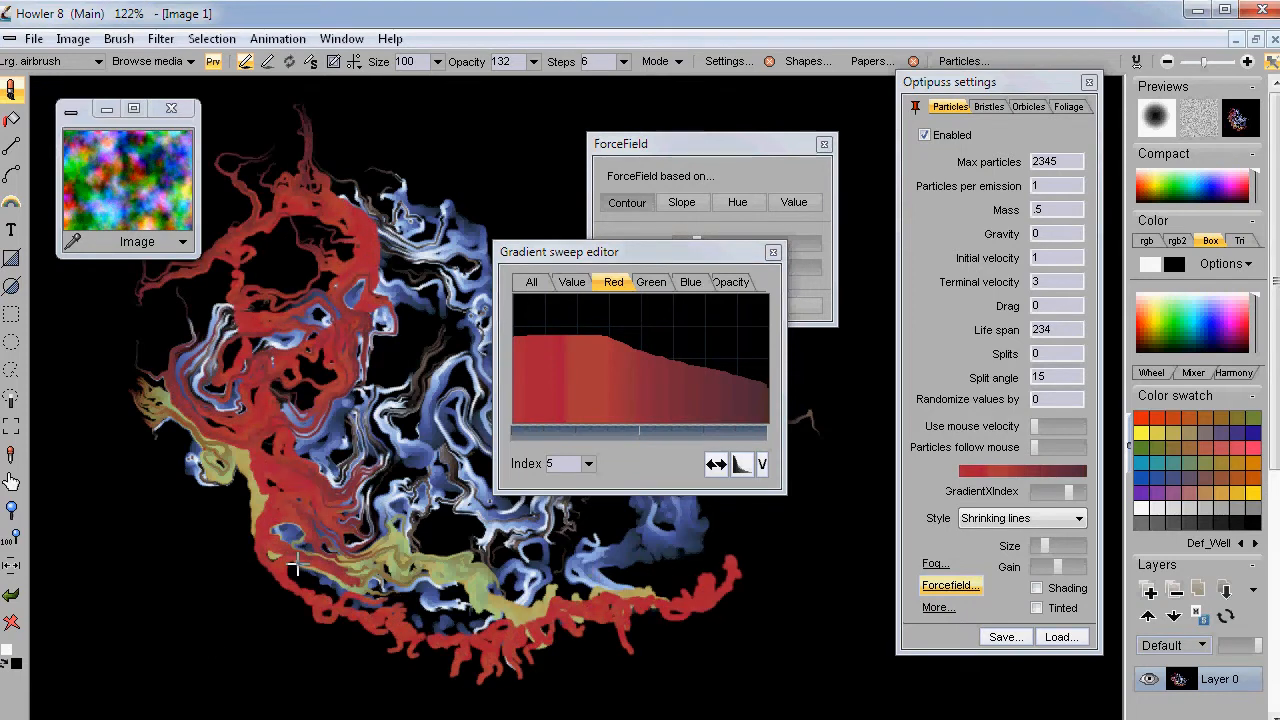
Clear the canvas and paint red particle strokes before and after setting the age decrement to 1
{"action": "left_click", "coordinate": [11, 621]}
{"action": "mouse_move", "coordinate": [186, 615]}
{"action": "left_mouse_down"}
{"action": "mouse_move", "coordinate": [247, 533]}
{"action": "mouse_move", "coordinate": [390, 562]}
{"action": "left_mouse_up"}
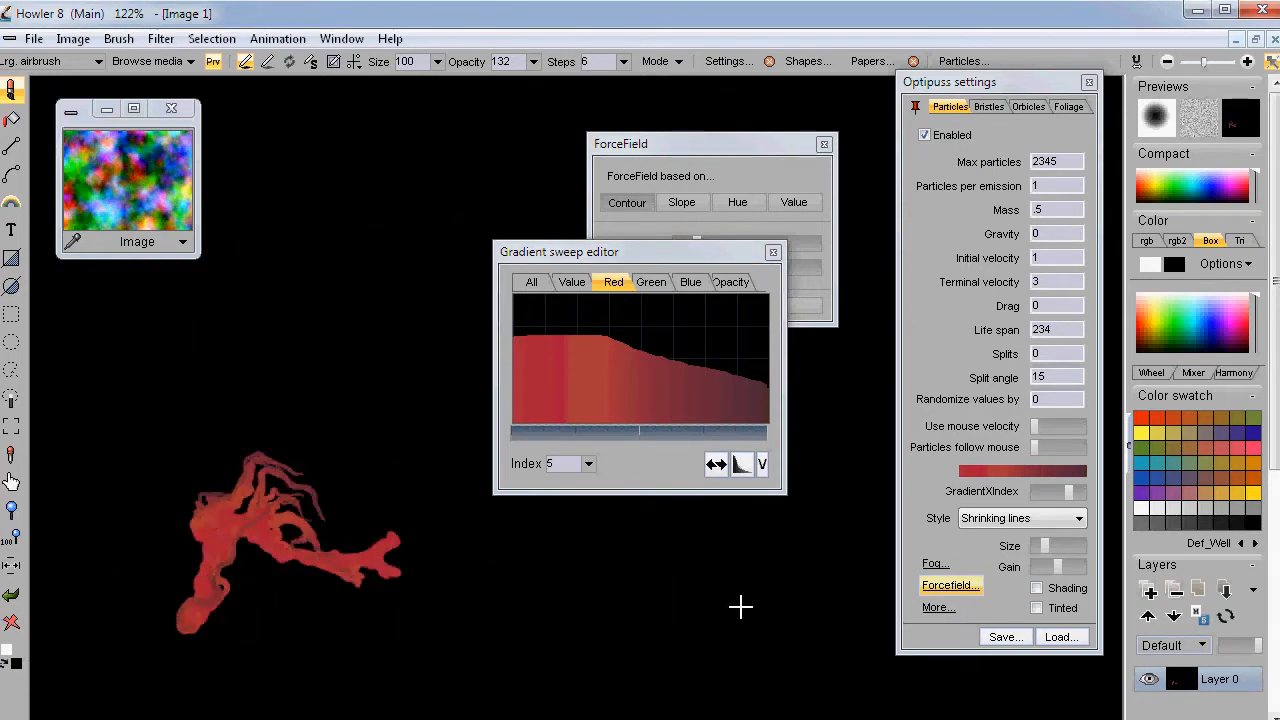
{"action": "left_click", "coordinate": [938, 608]}
{"action": "left_click_drag", "start_coordinate": [968, 336], "coordinate": [887, 353]}
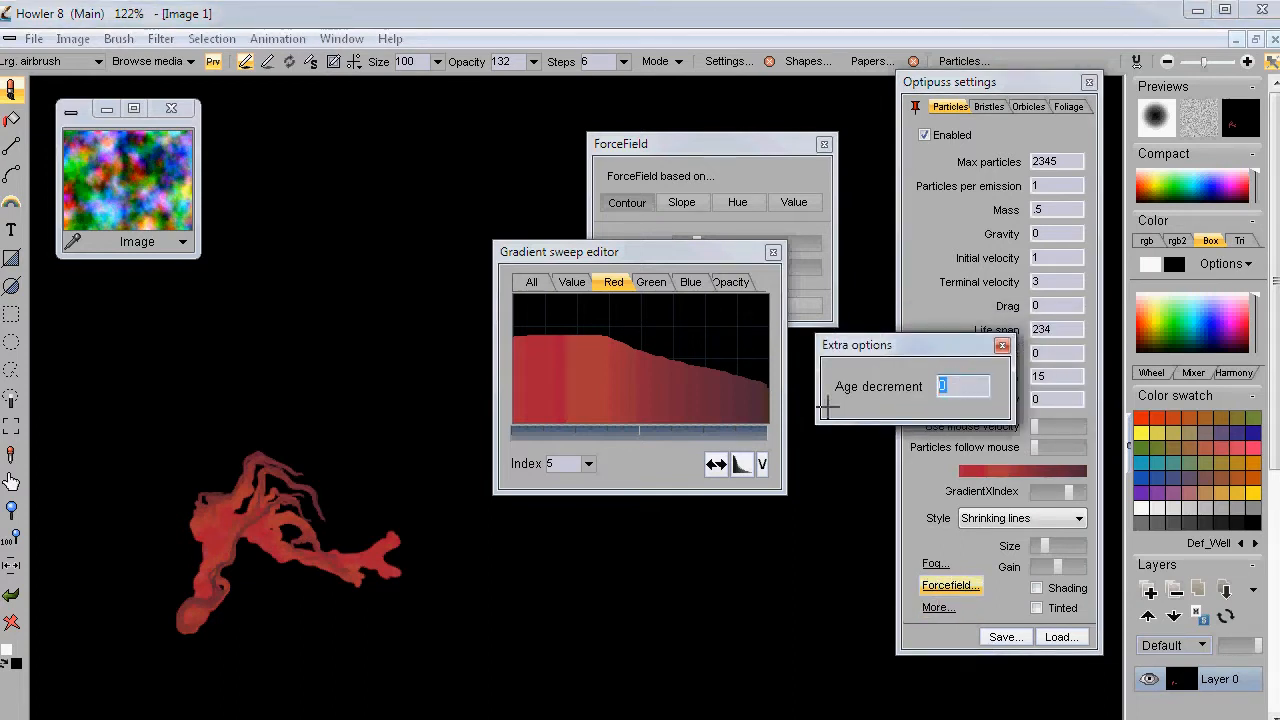
{"action": "type", "text": "1"}
{"action": "mouse_move", "coordinate": [320, 440]}
{"action": "left_mouse_down"}
{"action": "mouse_move", "coordinate": [366, 331]}
{"action": "mouse_move", "coordinate": [378, 240]}
{"action": "mouse_move", "coordinate": [436, 208]}
{"action": "mouse_move", "coordinate": [472, 164]}
{"action": "mouse_move", "coordinate": [428, 387]}
{"action": "mouse_move", "coordinate": [447, 527]}
{"action": "mouse_move", "coordinate": [567, 598]}
{"action": "left_mouse_up"}
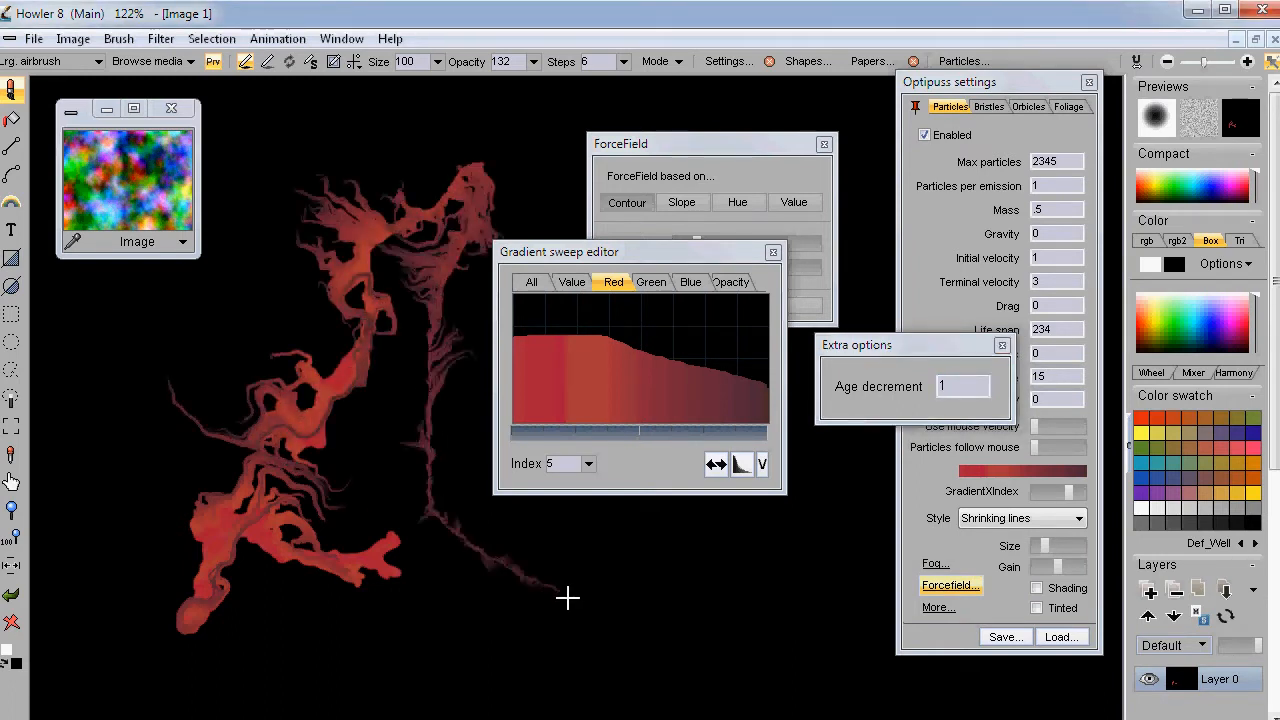
Close the gradient editor and extra options, move the ForceField settings higher, and paint a looping red particle stroke across the canvas's lower-right area
{"action": "left_click", "coordinate": [772, 252]}
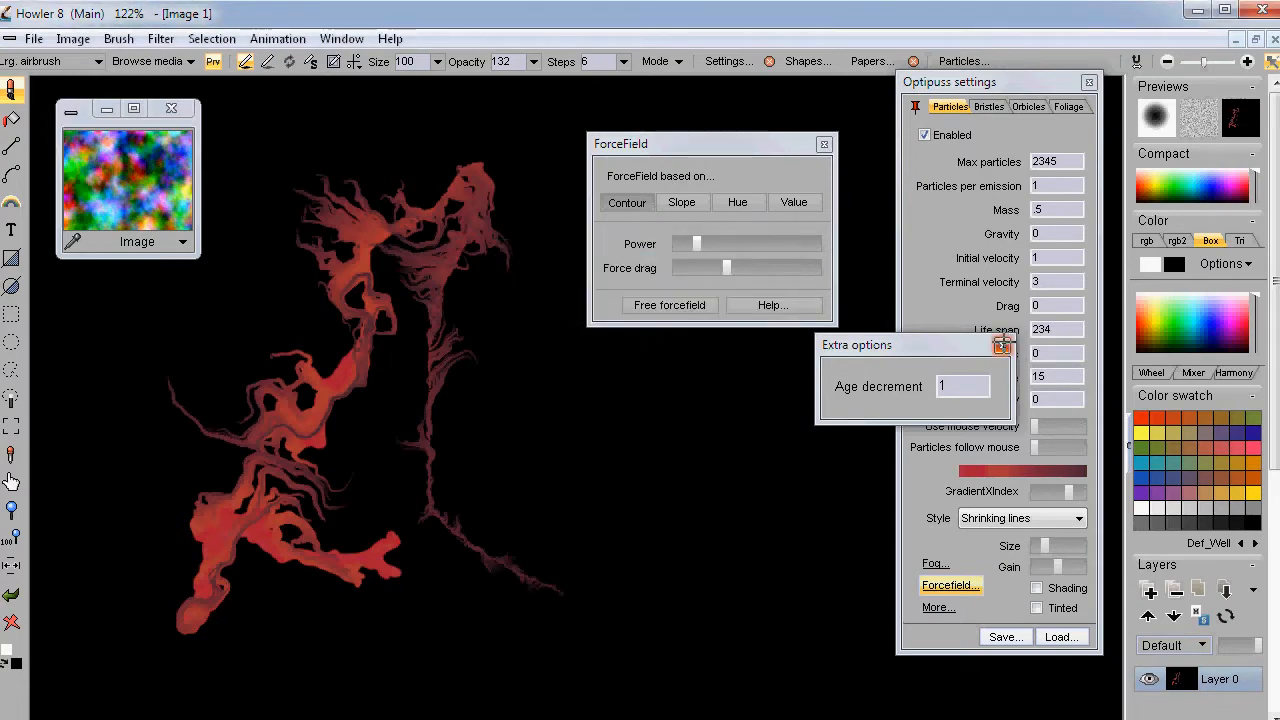
{"action": "left_click", "coordinate": [1002, 345]}
{"action": "left_click_drag", "start_coordinate": [700, 142], "coordinate": [718, 114]}
{"action": "mouse_move", "coordinate": [640, 555]}
{"action": "left_mouse_down"}
{"action": "mouse_move", "coordinate": [700, 497]}
{"action": "mouse_move", "coordinate": [634, 389]}
{"action": "mouse_move", "coordinate": [494, 474]}
{"action": "mouse_move", "coordinate": [721, 541]}
{"action": "left_mouse_up"}
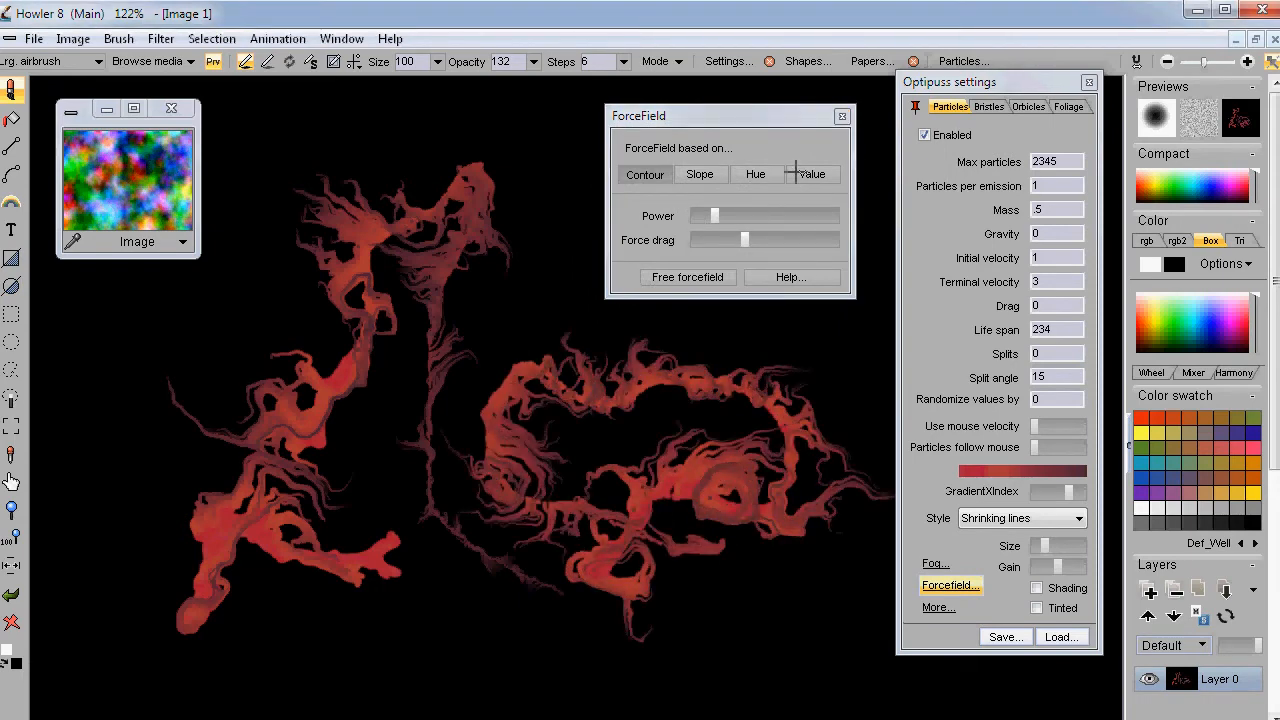
Restore the stored colored noise image and paint over it using a hue-based force field with minimum force drag
{"action": "left_click", "coordinate": [126, 178]}
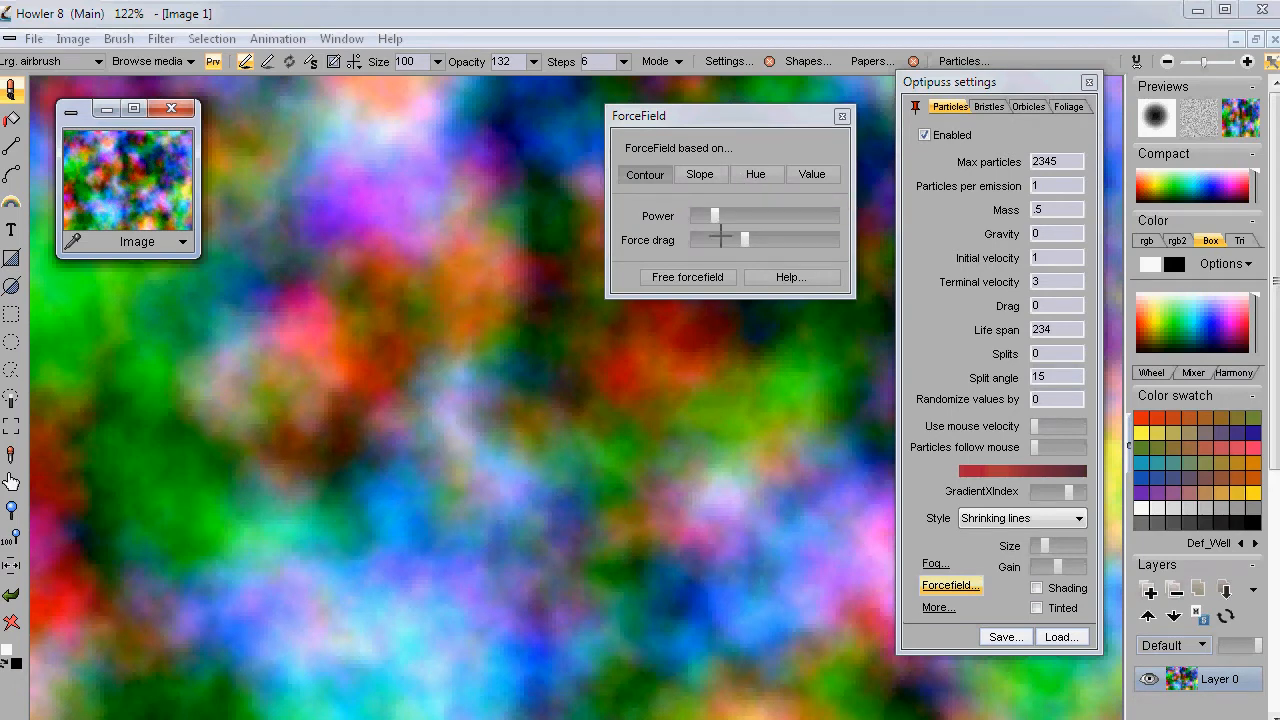
{"action": "left_click_drag", "start_coordinate": [744, 240], "coordinate": [694, 240]}
{"action": "left_click", "coordinate": [757, 175]}
{"action": "mouse_move", "coordinate": [457, 400]}
{"action": "left_mouse_down"}
{"action": "mouse_move", "coordinate": [440, 410]}
{"action": "mouse_move", "coordinate": [606, 506]}
{"action": "mouse_move", "coordinate": [805, 437]}
{"action": "mouse_move", "coordinate": [543, 329]}
{"action": "mouse_move", "coordinate": [266, 283]}
{"action": "mouse_move", "coordinate": [237, 543]}
{"action": "mouse_move", "coordinate": [564, 676]}
{"action": "mouse_move", "coordinate": [590, 560]}
{"action": "mouse_move", "coordinate": [760, 480]}
{"action": "left_mouse_up"}
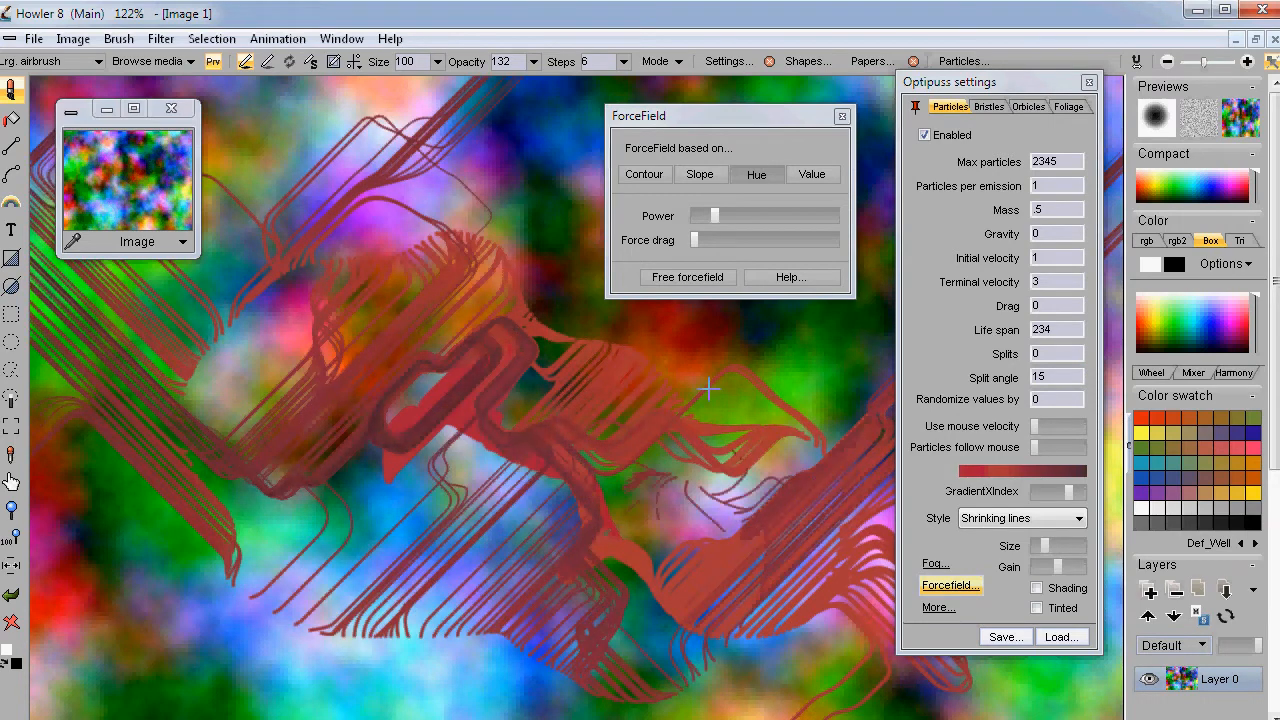
Set max particles to 1111, clear the canvas, and paint hue-driven particle strokes from the lower left toward the center
{"action": "double_click", "coordinate": [1066, 160]}
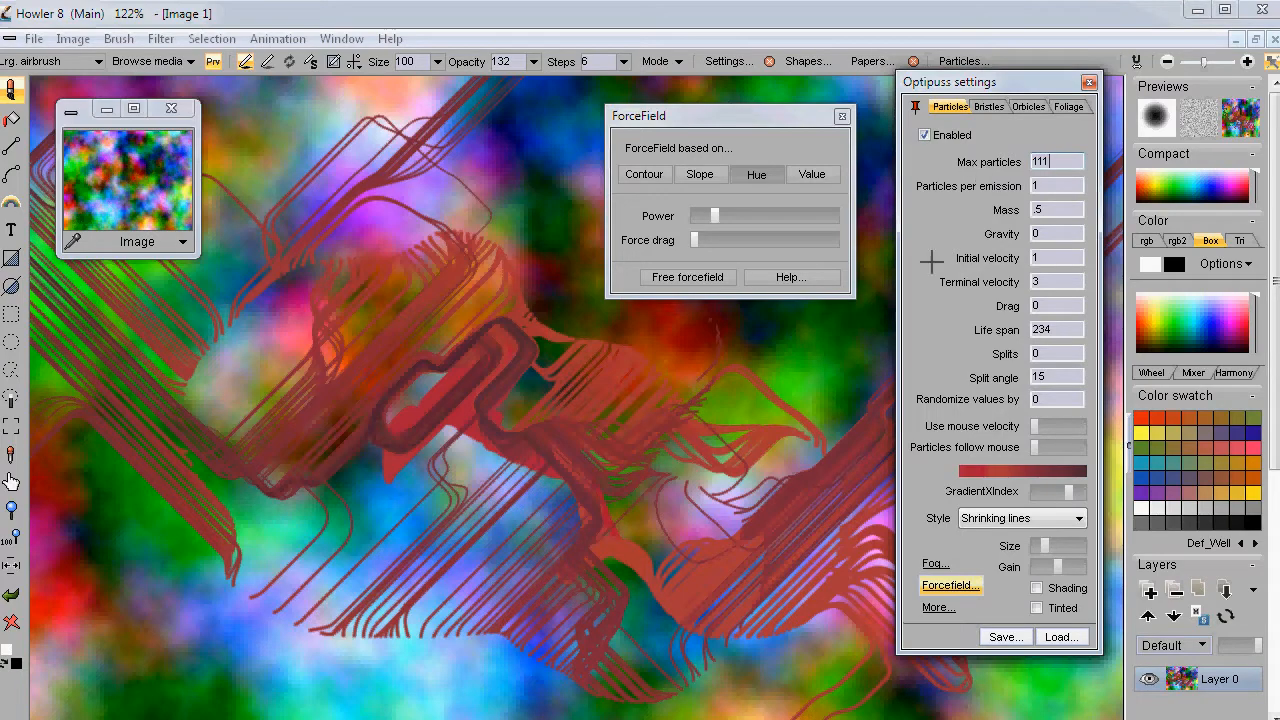
{"action": "type", "text": "1111"}
{"action": "left_click", "coordinate": [11, 622]}
{"action": "mouse_move", "coordinate": [231, 508]}
{"action": "left_mouse_down"}
{"action": "mouse_move", "coordinate": [606, 423]}
{"action": "mouse_move", "coordinate": [618, 308]}
{"action": "left_mouse_up"}
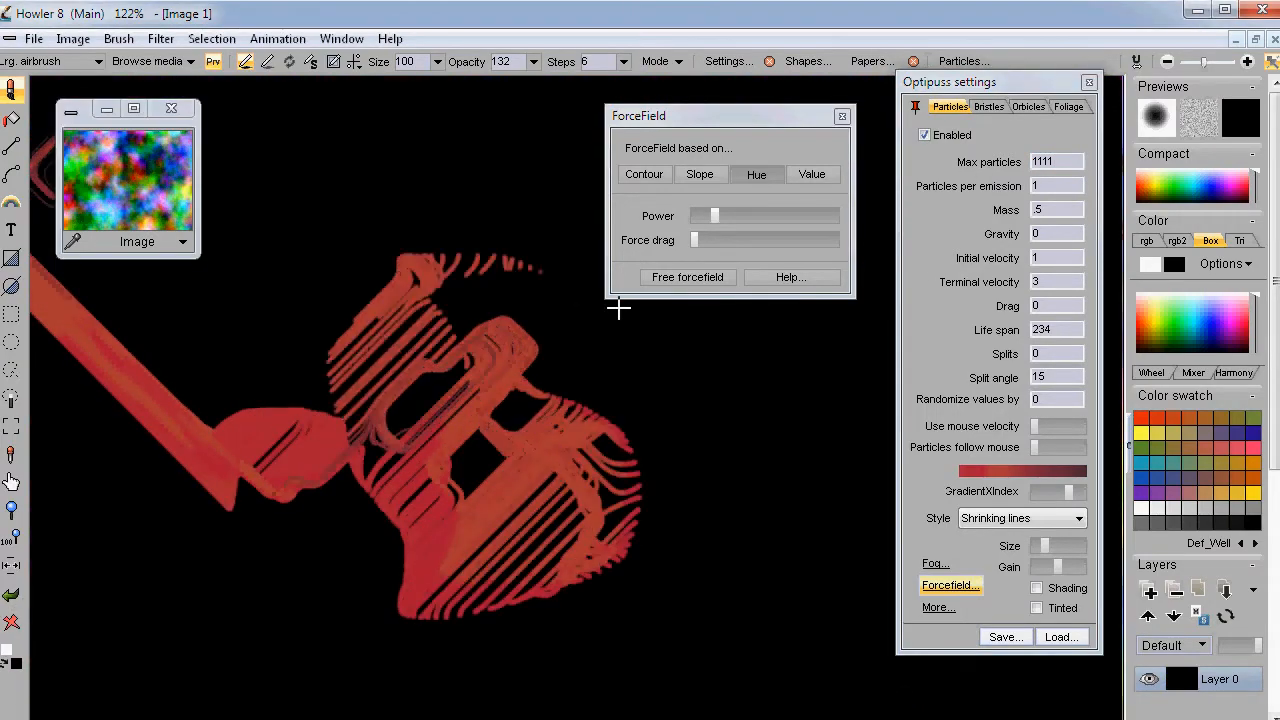
Set max particles to 55 and paint strokes across the canvas both before and after clearing it
{"action": "double_click", "coordinate": [1043, 162]}
{"action": "type", "text": "55"}
{"action": "left_click_drag", "start_coordinate": [700, 530], "coordinate": [660, 391]}
{"action": "mouse_move", "coordinate": [312, 600]}
{"action": "left_mouse_down"}
{"action": "mouse_move", "coordinate": [474, 654]}
{"action": "mouse_move", "coordinate": [628, 681]}
{"action": "left_mouse_up"}
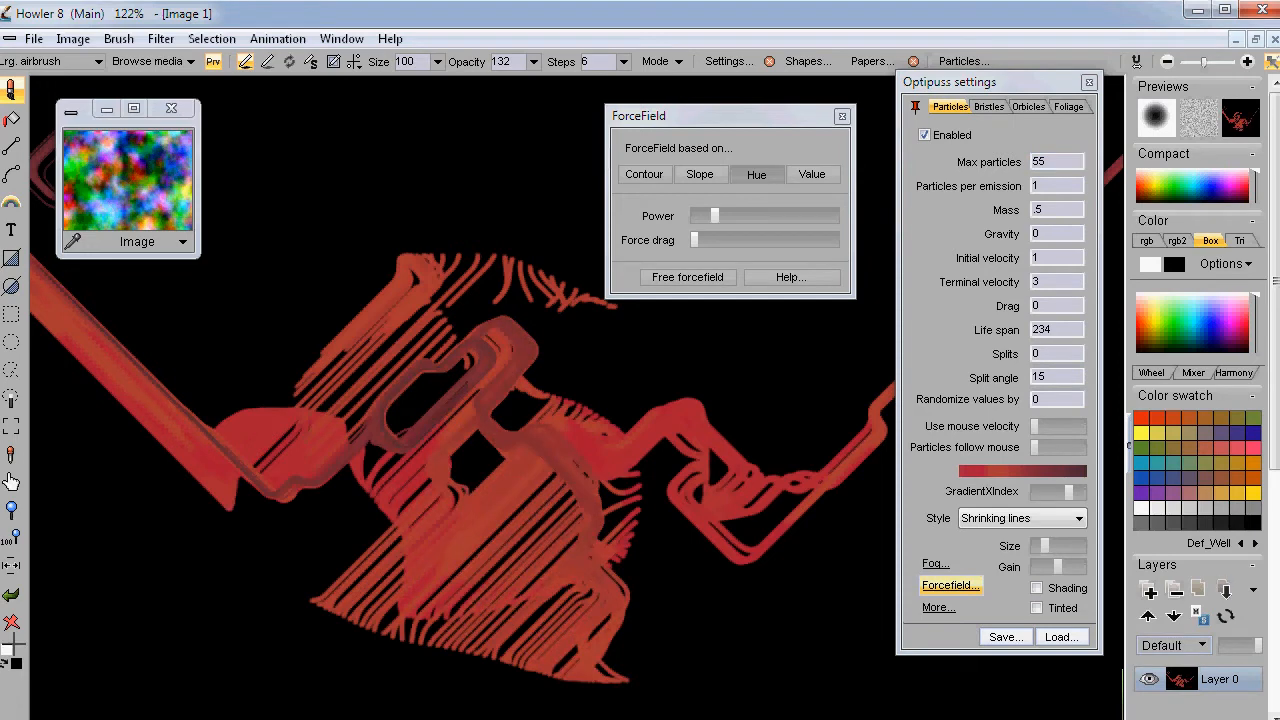
{"action": "left_click", "coordinate": [12, 622]}
{"action": "left_click_drag", "start_coordinate": [180, 484], "coordinate": [222, 419]}
{"action": "left_click_drag", "start_coordinate": [624, 450], "coordinate": [370, 288]}
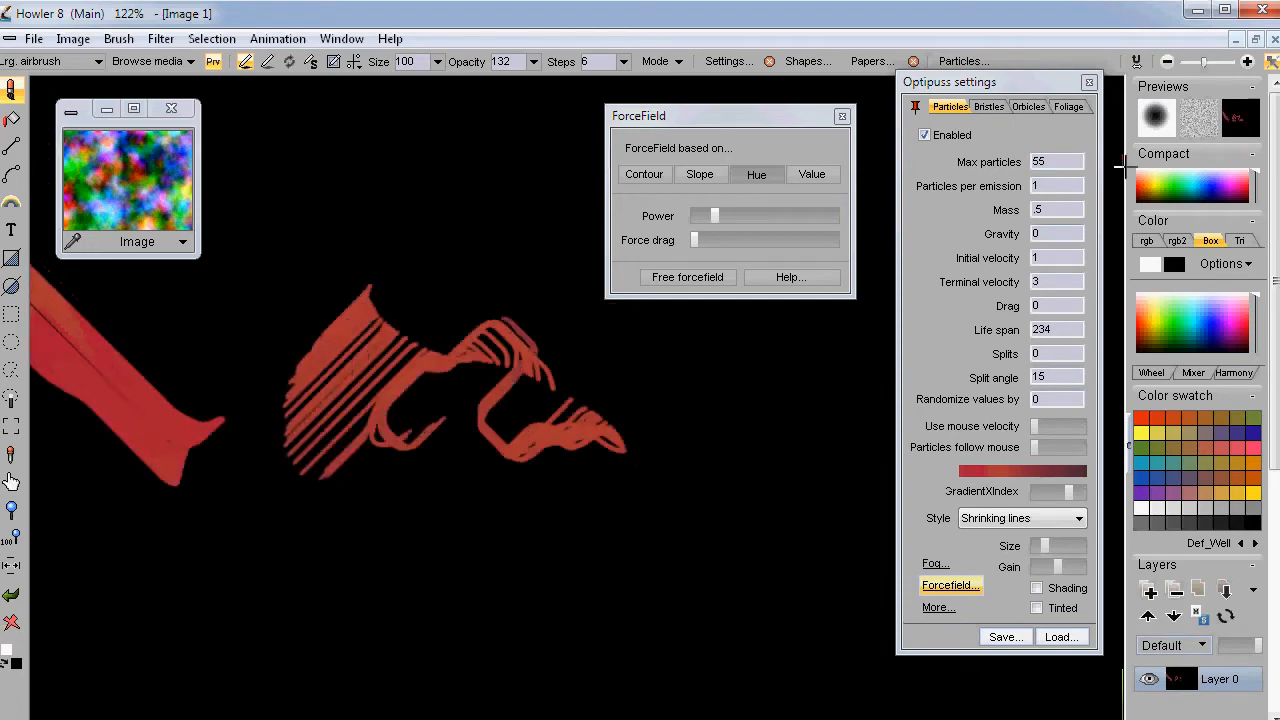
Set max particles to 1234 and paint a stroke in the lower middle of the canvas
{"action": "double_click", "coordinate": [1063, 161]}
{"action": "type", "text": "123"}
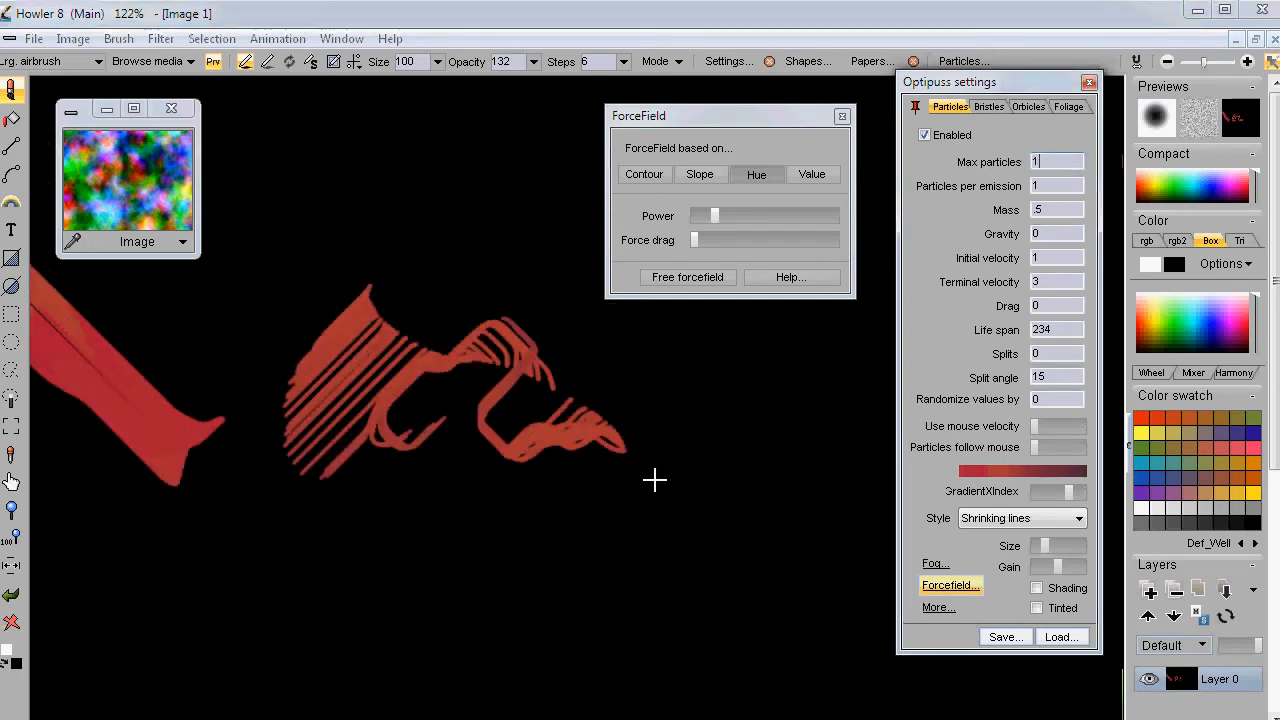
{"action": "mouse_move", "coordinate": [458, 644]}
{"action": "left_mouse_down"}
{"action": "mouse_move", "coordinate": [666, 411]}
{"action": "mouse_move", "coordinate": [209, 603]}
{"action": "mouse_move", "coordinate": [560, 482]}
{"action": "left_mouse_up"}
Base the force field on value, paint a test stroke, and clear the canvas
{"action": "left_click", "coordinate": [820, 169]}
{"action": "mouse_move", "coordinate": [414, 195]}
{"action": "left_mouse_down"}
{"action": "mouse_move", "coordinate": [543, 555]}
{"action": "mouse_move", "coordinate": [464, 661]}
{"action": "left_mouse_up"}
{"action": "left_click", "coordinate": [12, 622]}
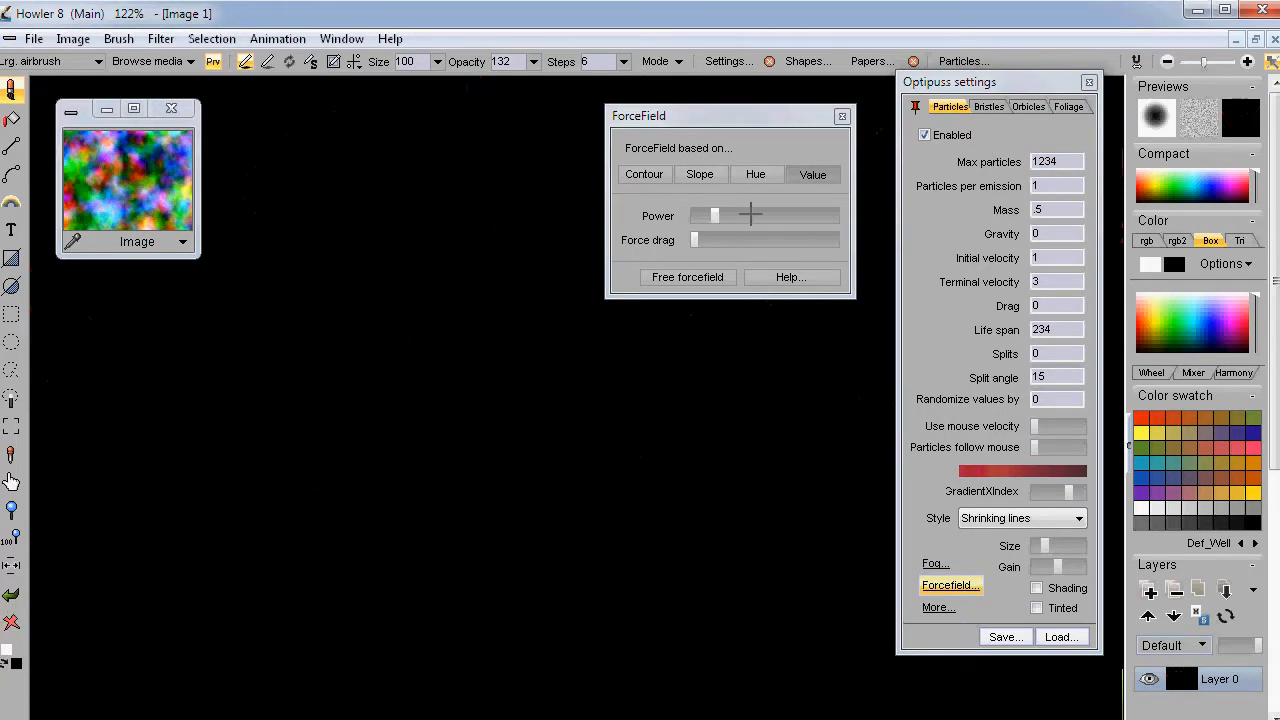
Raise the force field power to about half, increase force drag slightly, and paint red circuit-like strokes across the canvas
{"action": "left_click_drag", "start_coordinate": [750, 214], "coordinate": [766, 214]}
{"action": "left_click_drag", "start_coordinate": [696, 240], "coordinate": [708, 240]}
{"action": "mouse_move", "coordinate": [456, 399]}
{"action": "left_mouse_down"}
{"action": "mouse_move", "coordinate": [297, 507]}
{"action": "mouse_move", "coordinate": [593, 610]}
{"action": "mouse_move", "coordinate": [809, 462]}
{"action": "mouse_move", "coordinate": [424, 478]}
{"action": "mouse_move", "coordinate": [760, 482]}
{"action": "mouse_move", "coordinate": [611, 497]}
{"action": "mouse_move", "coordinate": [414, 318]}
{"action": "mouse_move", "coordinate": [197, 306]}
{"action": "mouse_move", "coordinate": [94, 474]}
{"action": "mouse_move", "coordinate": [123, 594]}
{"action": "left_mouse_up"}
Base the force field on slope and paint particle strokes before and after clearing the canvas
{"action": "left_click", "coordinate": [752, 172]}
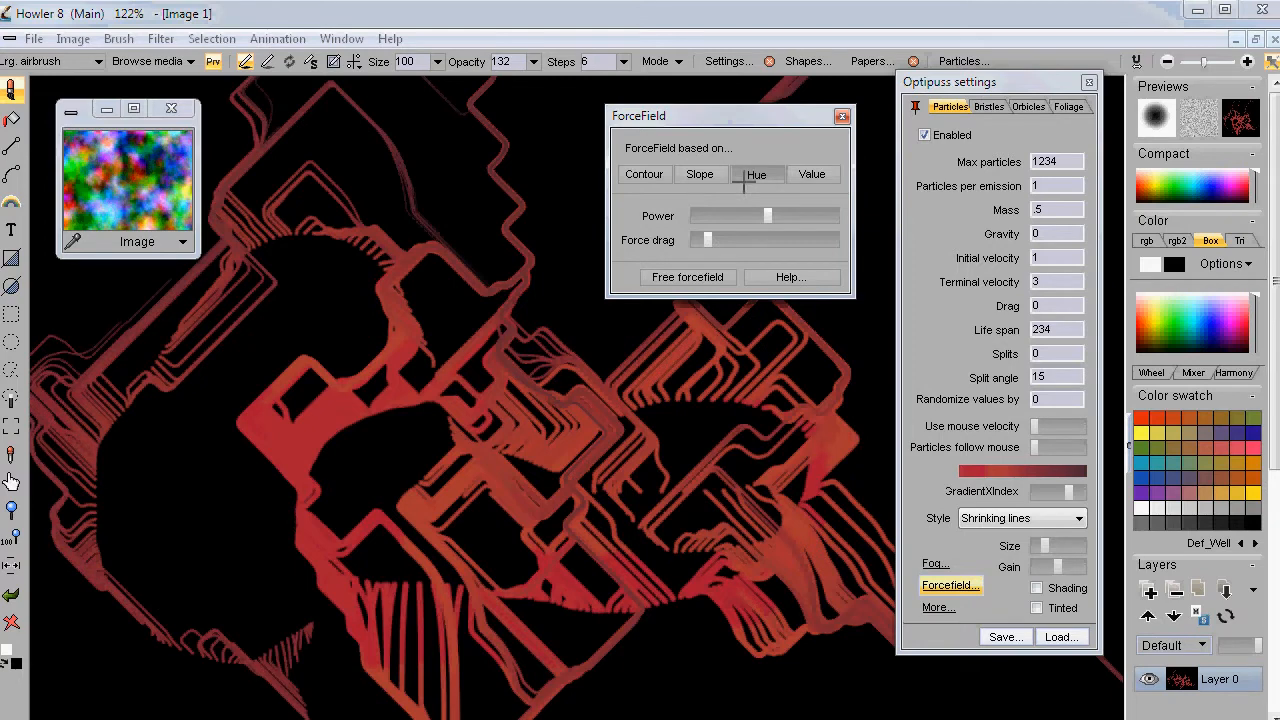
{"action": "left_click", "coordinate": [700, 174]}
{"action": "mouse_move", "coordinate": [216, 525]}
{"action": "left_mouse_down"}
{"action": "mouse_move", "coordinate": [551, 483]}
{"action": "mouse_move", "coordinate": [700, 510]}
{"action": "left_mouse_up"}
{"action": "left_click", "coordinate": [11, 622]}
{"action": "mouse_move", "coordinate": [309, 406]}
{"action": "left_mouse_down"}
{"action": "mouse_move", "coordinate": [474, 406]}
{"action": "mouse_move", "coordinate": [826, 449]}
{"action": "mouse_move", "coordinate": [558, 361]}
{"action": "mouse_move", "coordinate": [497, 223]}
{"action": "mouse_move", "coordinate": [154, 423]}
{"action": "mouse_move", "coordinate": [165, 410]}
{"action": "left_mouse_up"}
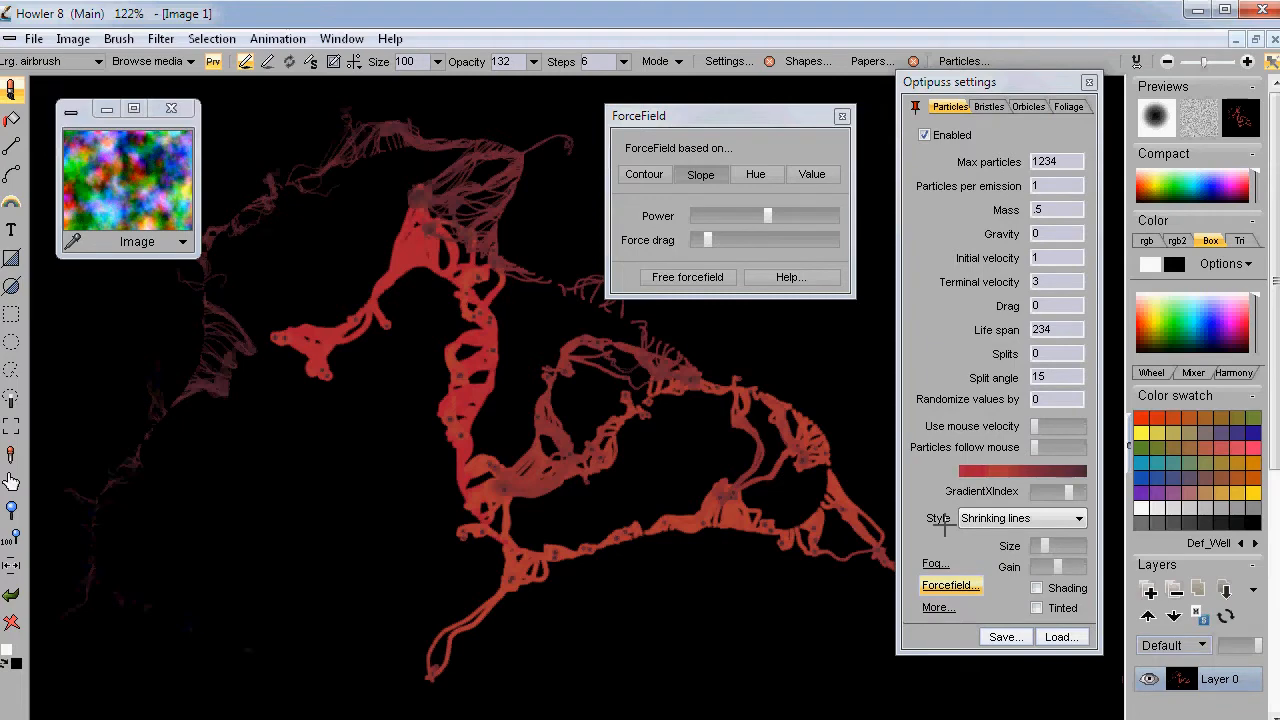
Base the force field on contour and paint dense tangled red strokes over the slope-based ones
{"action": "left_click", "coordinate": [643, 173]}
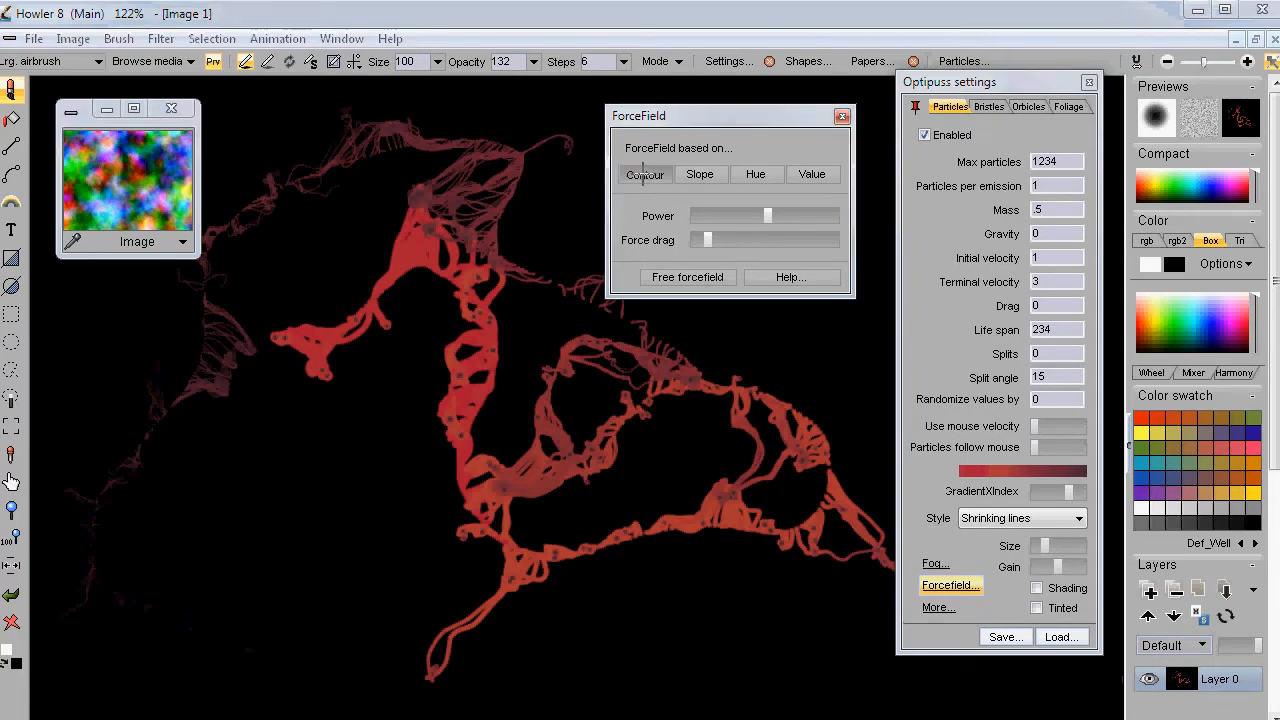
{"action": "mouse_move", "coordinate": [349, 462]}
{"action": "left_mouse_down"}
{"action": "mouse_move", "coordinate": [328, 541]}
{"action": "mouse_move", "coordinate": [412, 636]}
{"action": "mouse_move", "coordinate": [814, 561]}
{"action": "mouse_move", "coordinate": [740, 380]}
{"action": "mouse_move", "coordinate": [646, 513]}
{"action": "mouse_move", "coordinate": [603, 355]}
{"action": "mouse_move", "coordinate": [408, 339]}
{"action": "mouse_move", "coordinate": [789, 366]}
{"action": "mouse_move", "coordinate": [481, 534]}
{"action": "mouse_move", "coordinate": [263, 517]}
{"action": "mouse_move", "coordinate": [345, 290]}
{"action": "mouse_move", "coordinate": [178, 446]}
{"action": "mouse_move", "coordinate": [240, 586]}
{"action": "left_mouse_up"}
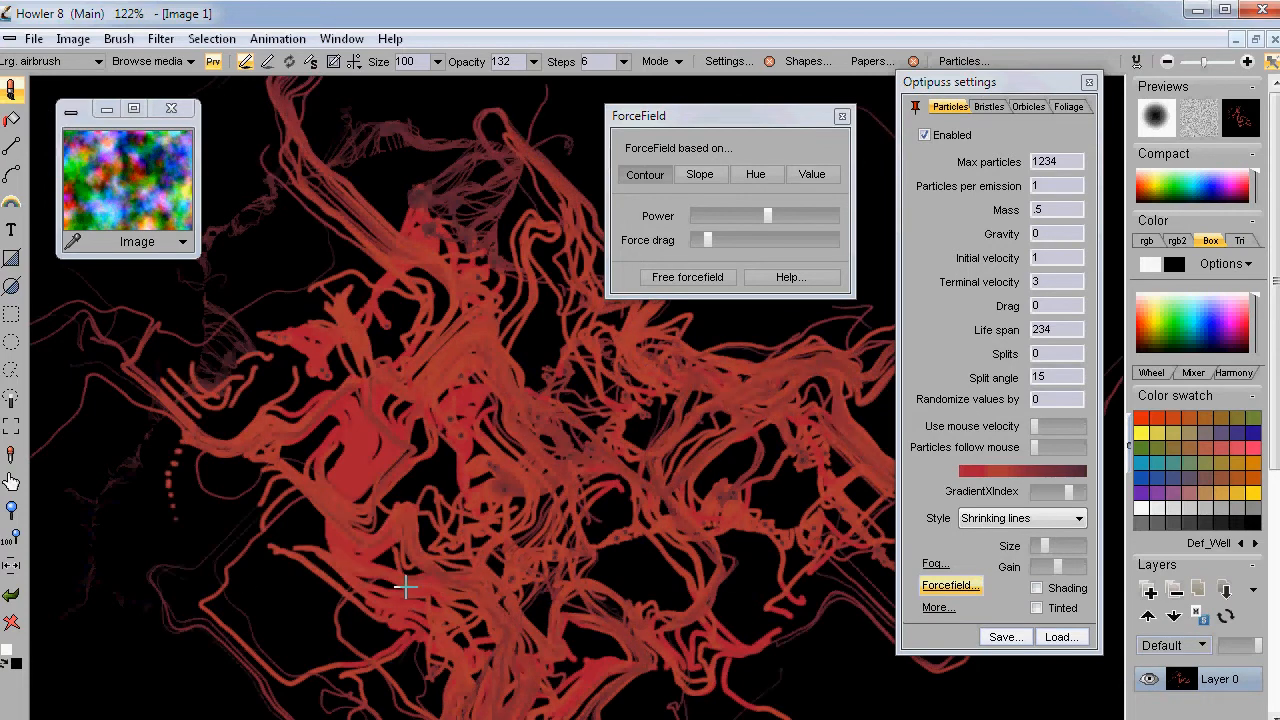
{"action": "left_click_drag", "start_coordinate": [753, 577], "coordinate": [591, 537]}
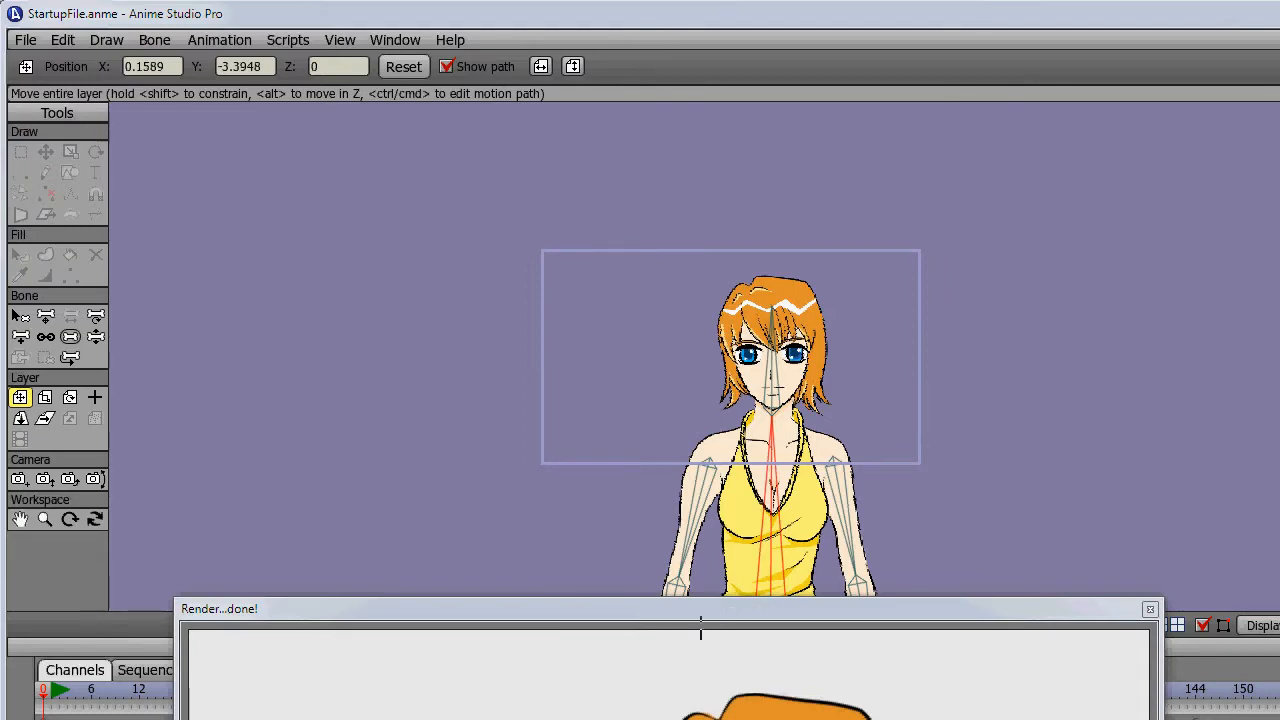
Move the rendered character window fully into view in Anime Studio and switch back to Howler
{"action": "left_click_drag", "start_coordinate": [729, 605], "coordinate": [607, 37]}
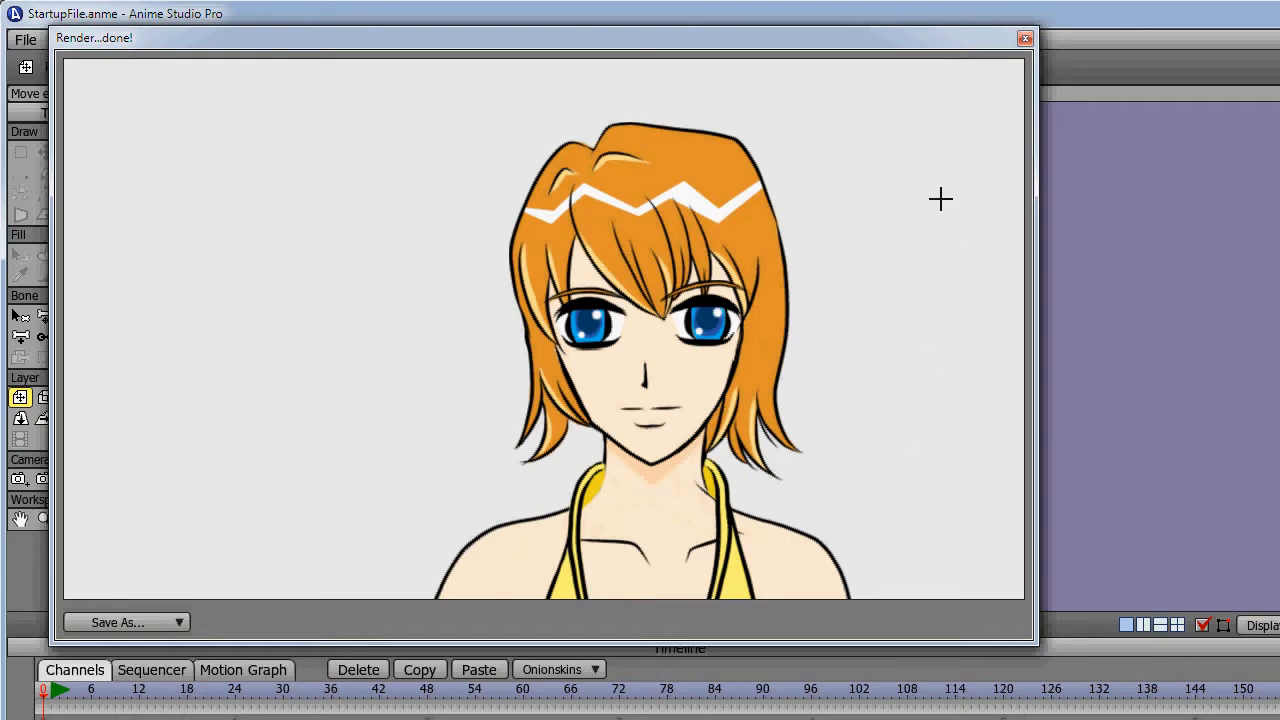
{"action": "key", "text": "alt+Tab"}
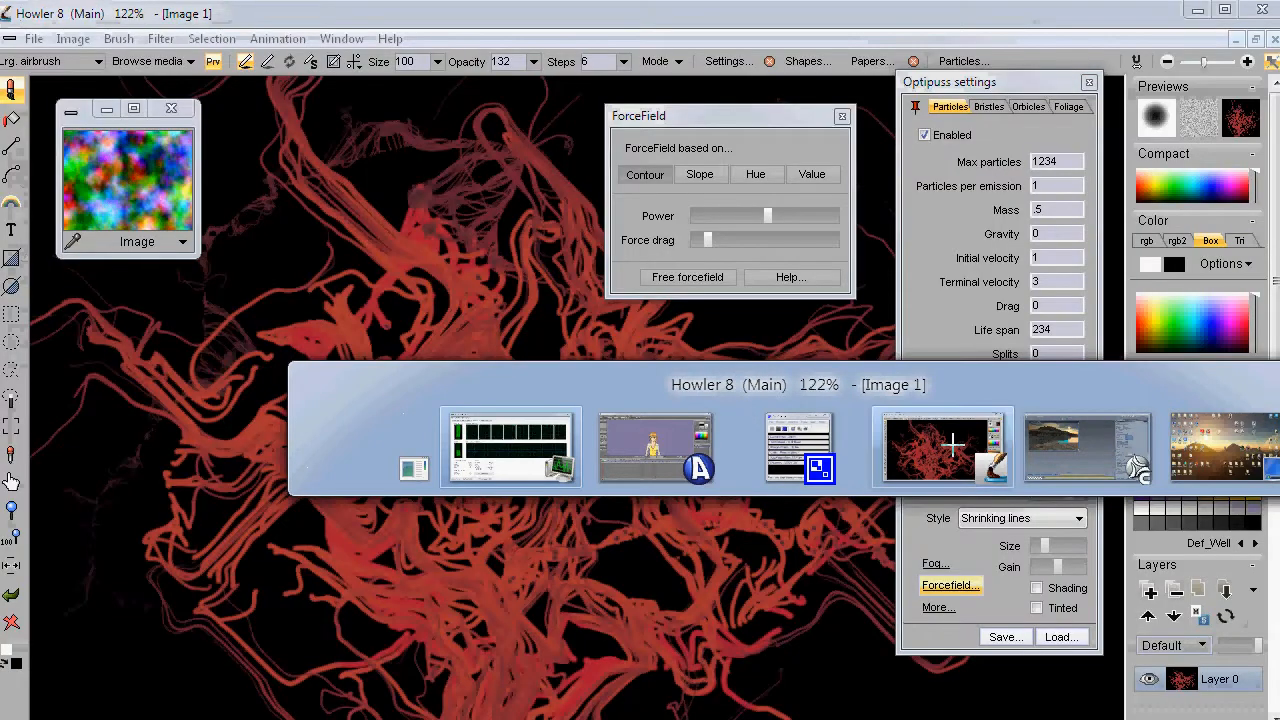
{"action": "left_click", "coordinate": [953, 445]}
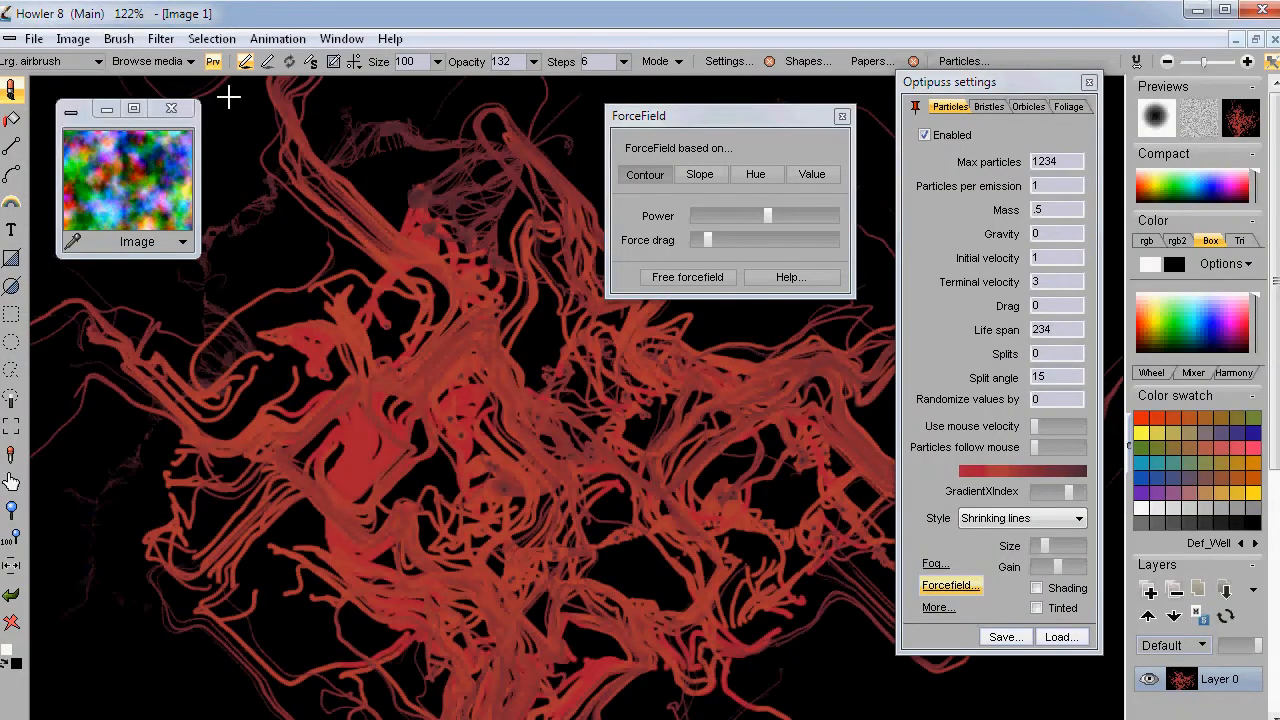
Paste the clipboard contents as a new image and accept losing the current painting
{"action": "left_click", "coordinate": [34, 38]}
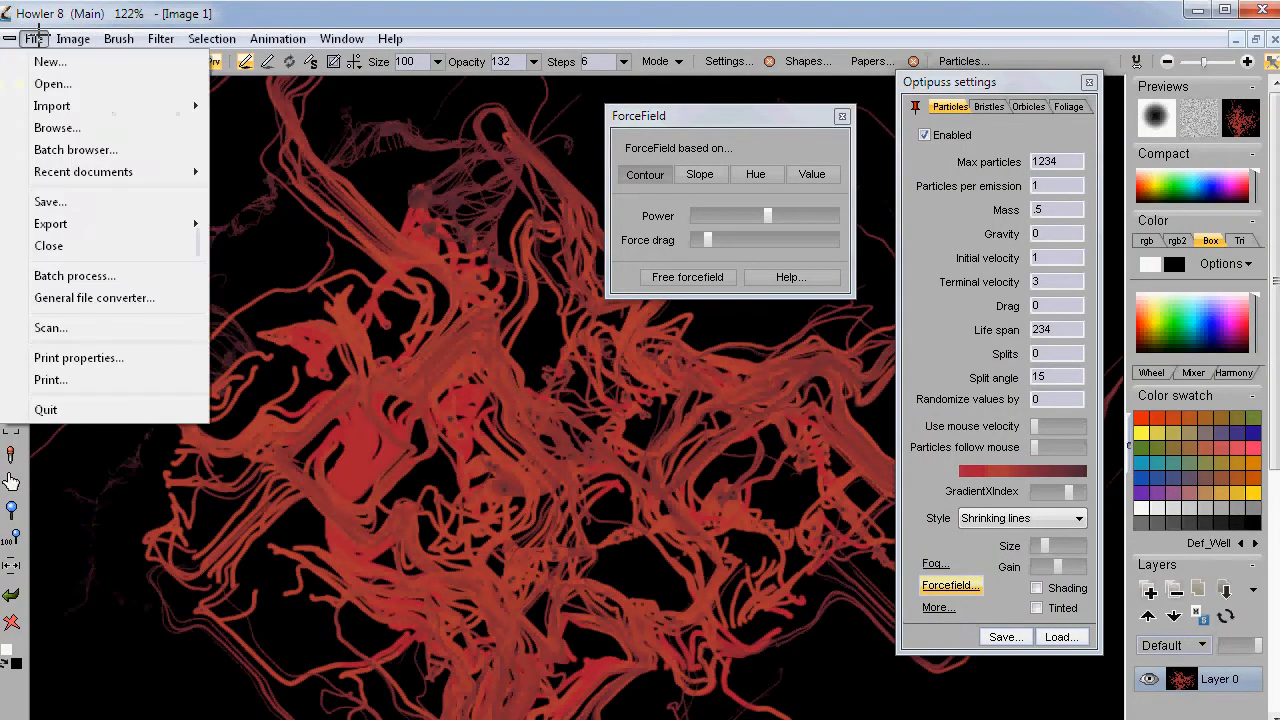
{"action": "mouse_move", "coordinate": [73, 38]}
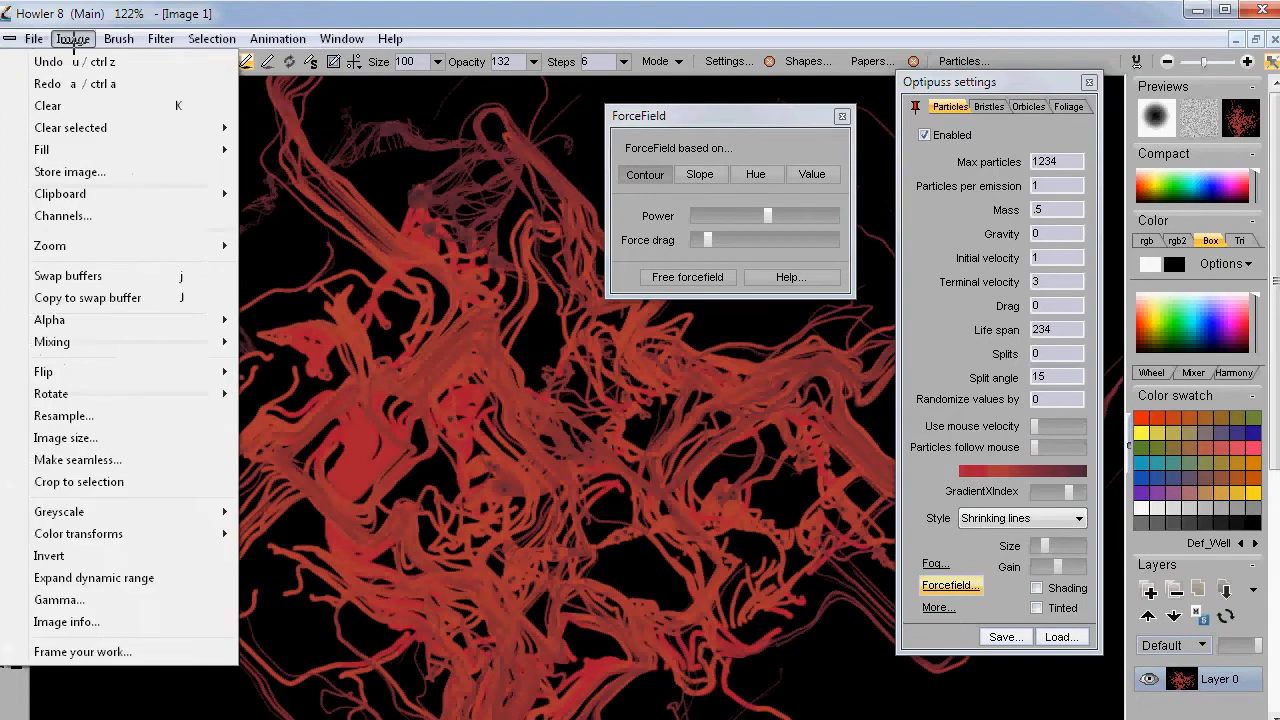
{"action": "mouse_move", "coordinate": [104, 193]}
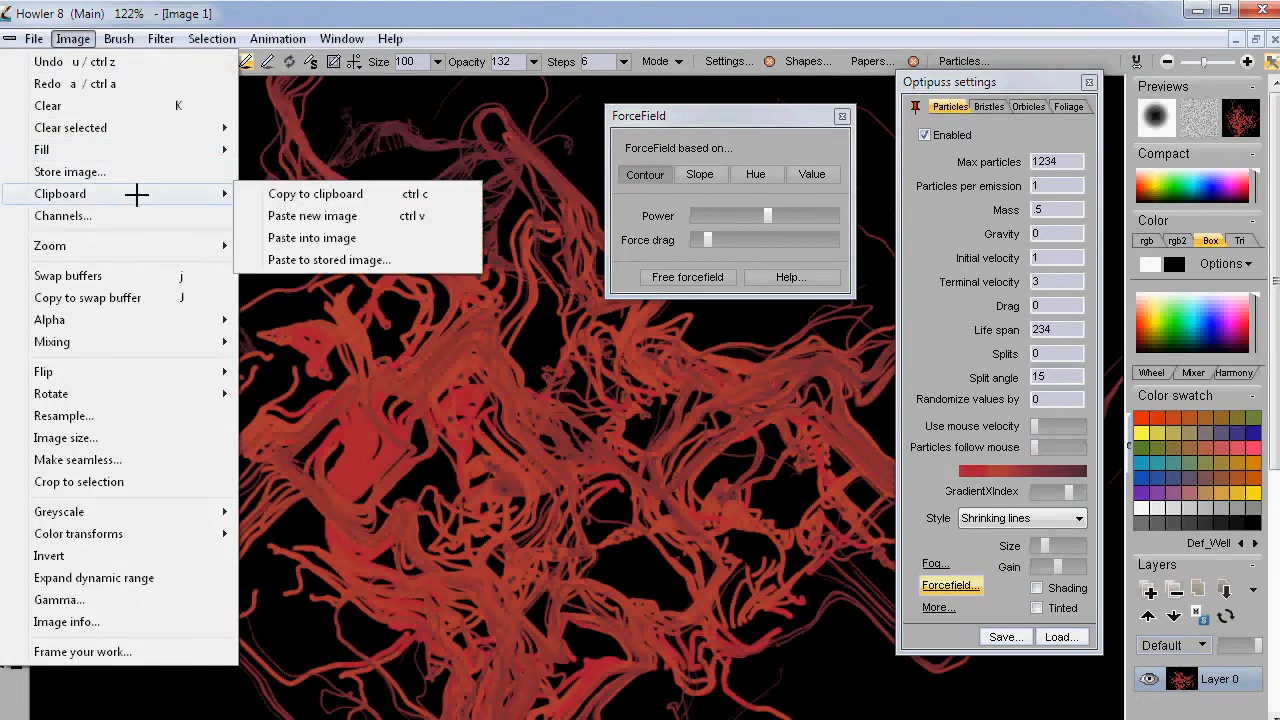
{"action": "left_click", "coordinate": [300, 215]}
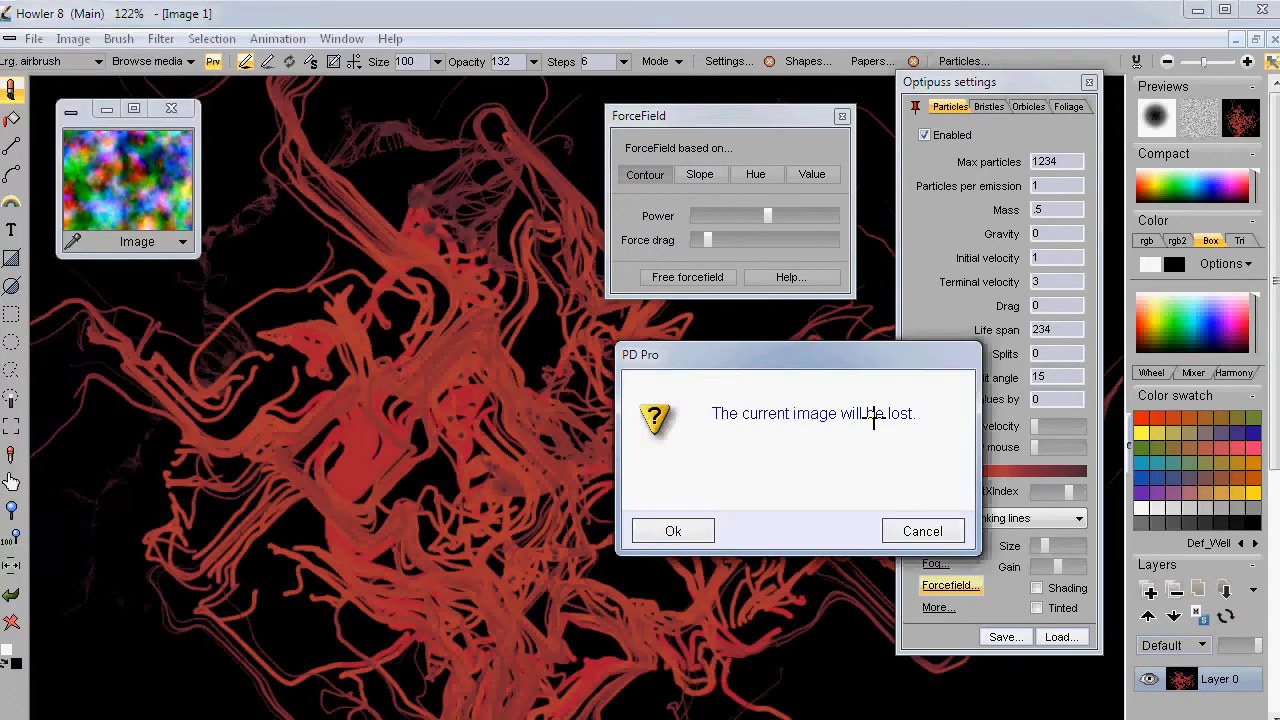
{"action": "left_click", "coordinate": [674, 528]}
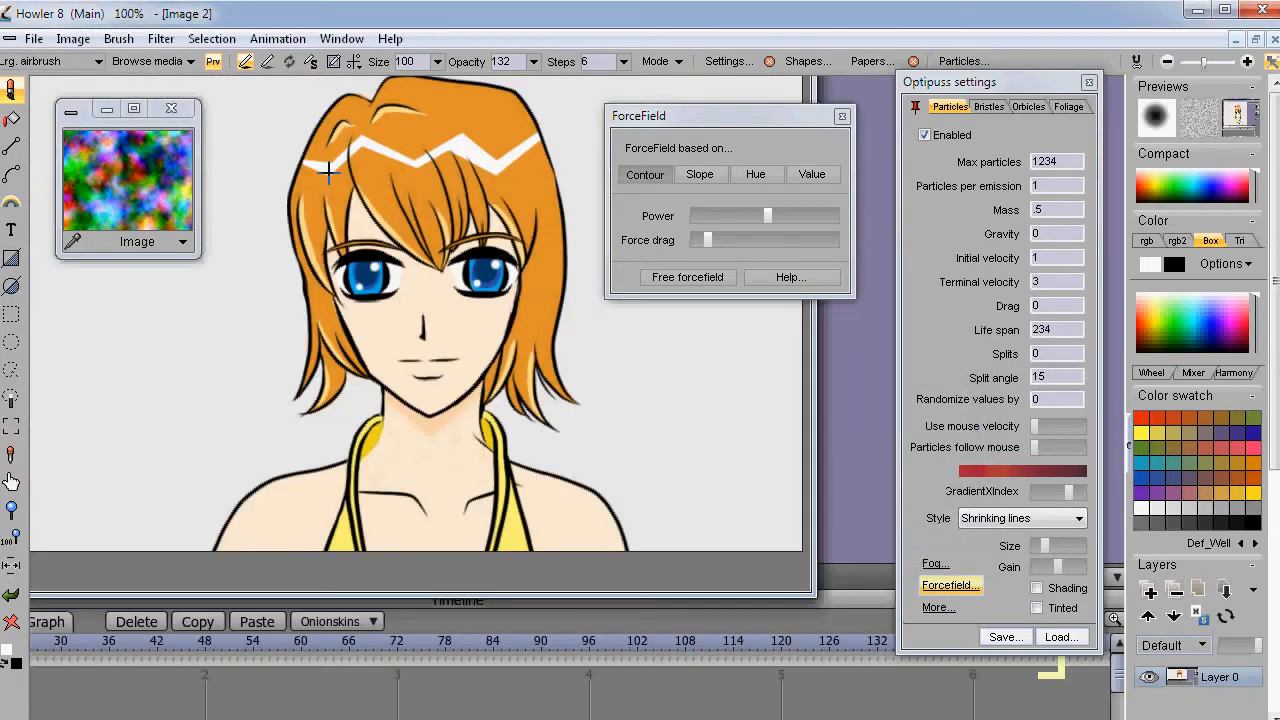
Select a rectangle around the rendered character in the pasted screenshot and crop the image to it
{"action": "left_click_drag", "start_coordinate": [372, 280], "coordinate": [541, 408]}
{"action": "scroll", "coordinate": [636, 490], "scroll_direction": "down", "scroll_amount": 2}
{"action": "scroll", "coordinate": [636, 490], "scroll_direction": "down", "scroll_amount": 3}
{"action": "scroll", "coordinate": [466, 457], "scroll_direction": "up", "scroll_amount": 2}
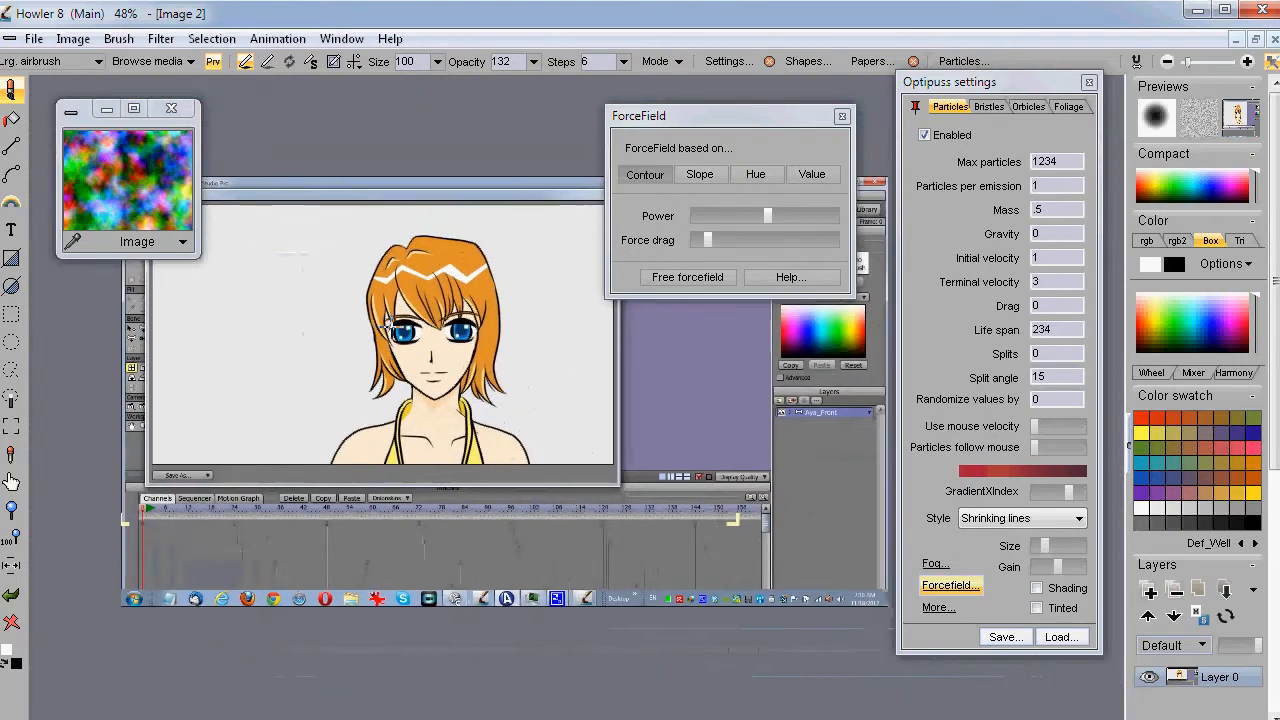
{"action": "left_click_drag", "start_coordinate": [413, 371], "coordinate": [461, 369]}
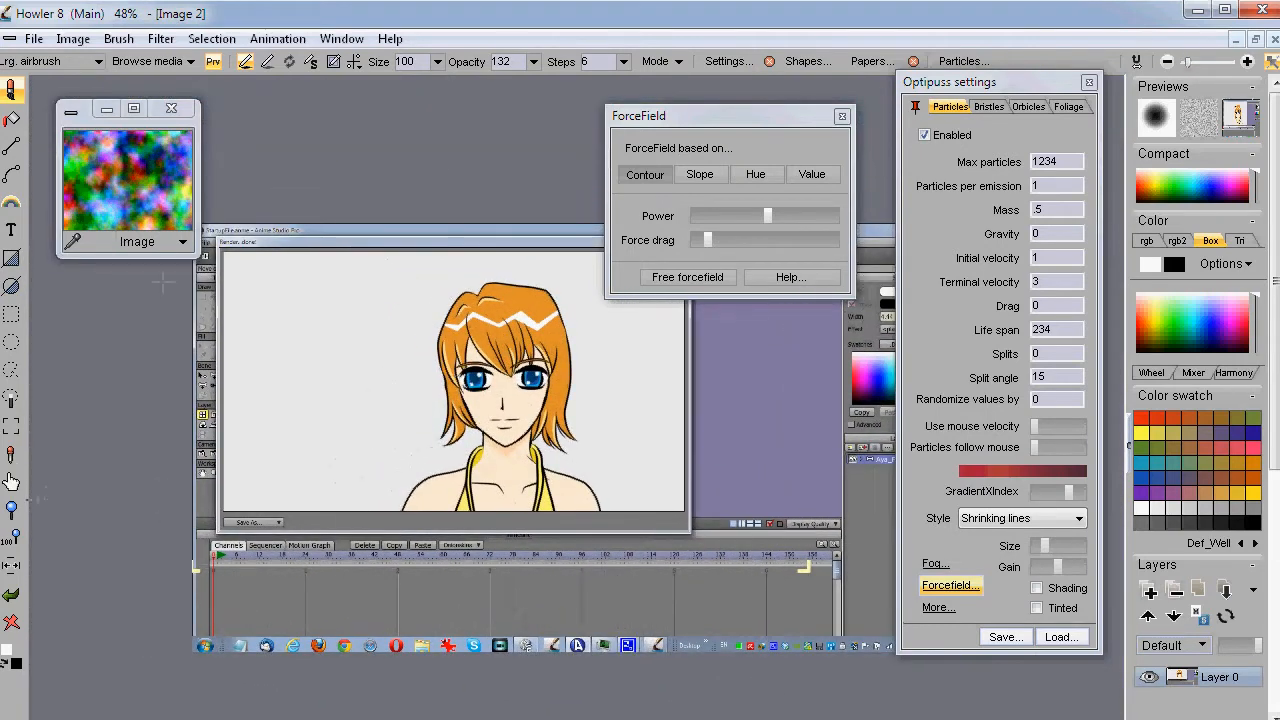
{"action": "left_click", "coordinate": [11, 314]}
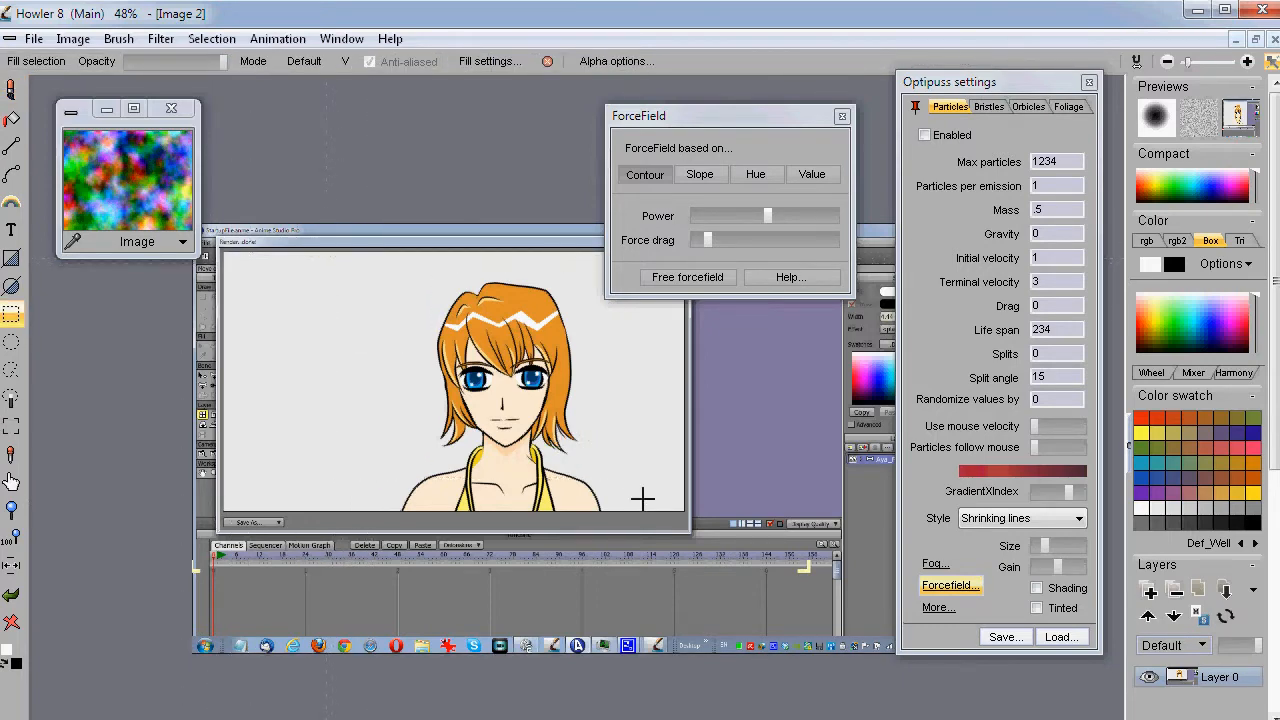
{"action": "left_click_drag", "start_coordinate": [648, 509], "coordinate": [649, 510]}
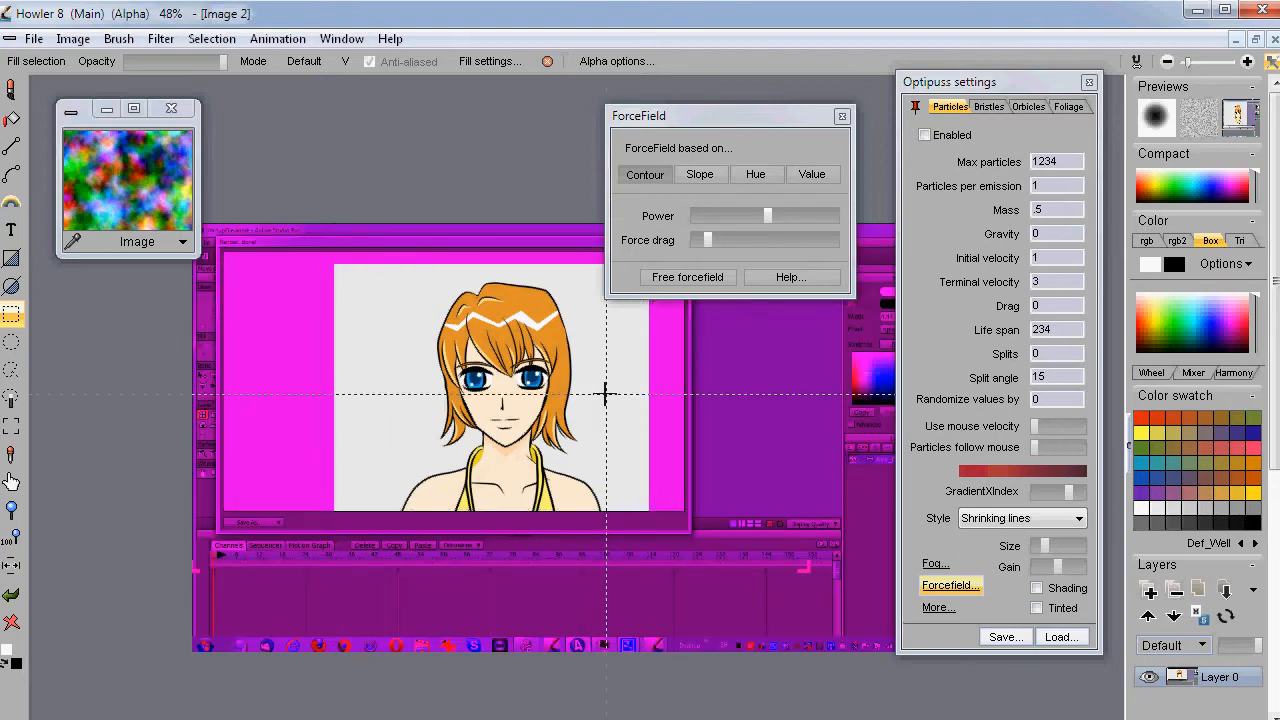
{"action": "left_click", "coordinate": [65, 38]}
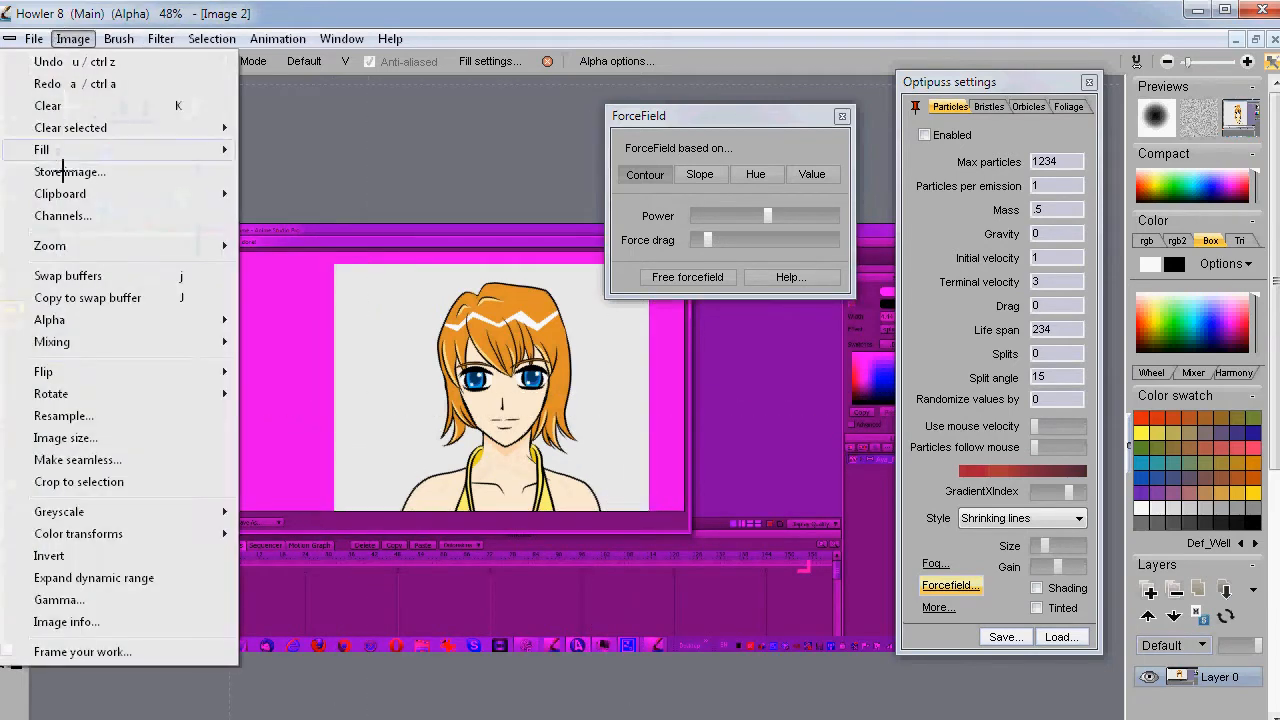
{"action": "left_click", "coordinate": [128, 486]}
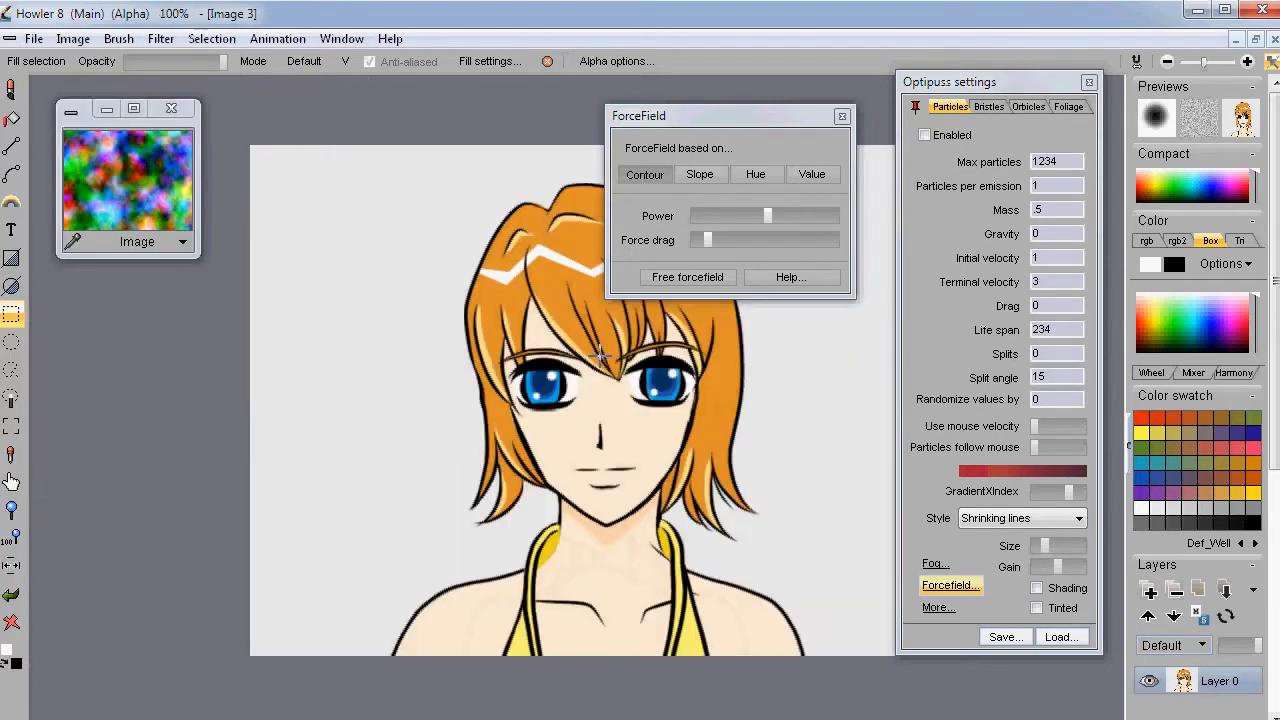
Store the cropped character image, move its thumbnail window to the lower-left corner, and close the stored noise image
{"action": "left_click", "coordinate": [67, 38]}
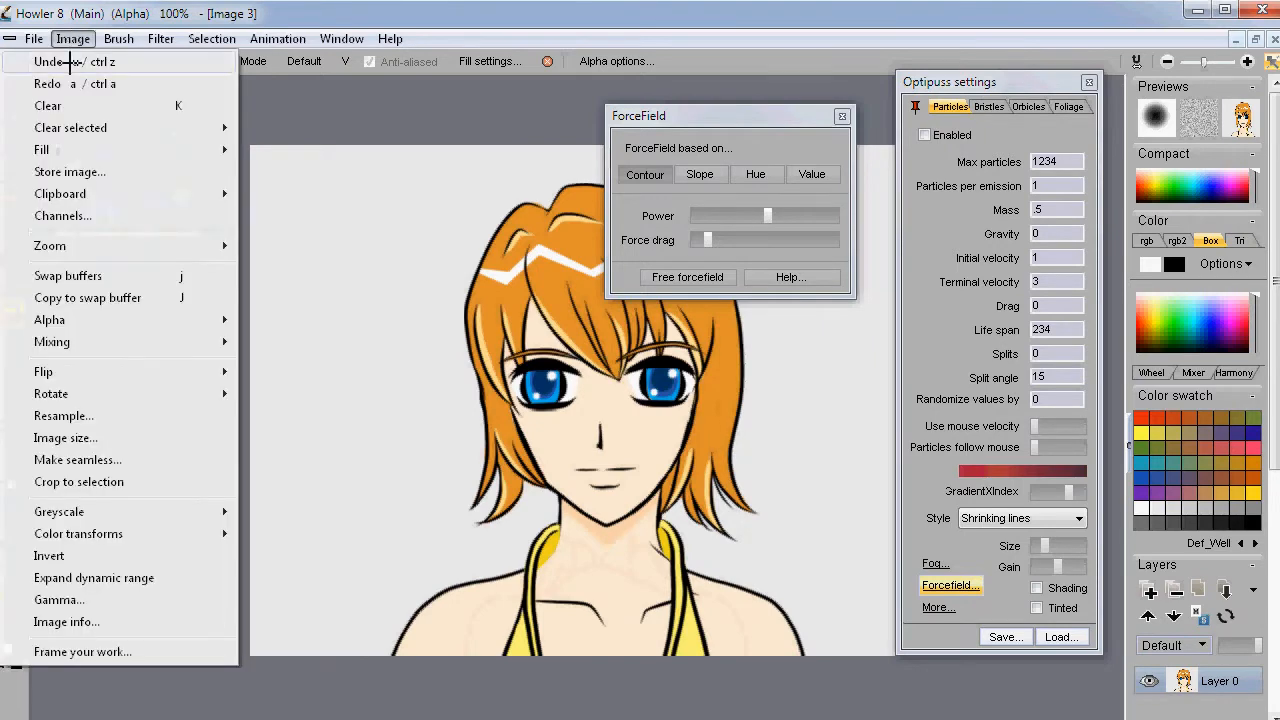
{"action": "left_click", "coordinate": [100, 171]}
{"action": "left_click_drag", "start_coordinate": [76, 66], "coordinate": [50, 565]}
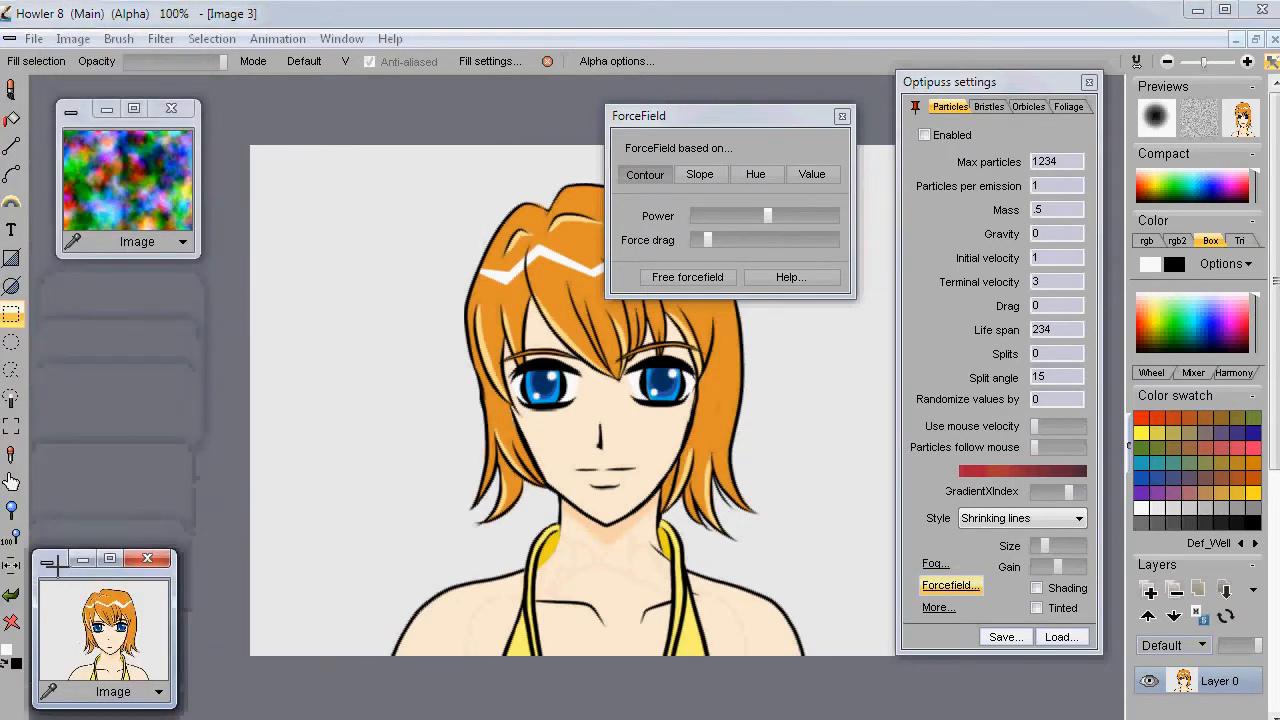
{"action": "left_click", "coordinate": [171, 108]}
Free the existing force field, then close and reopen the ForceField settings and move them clear of the character
{"action": "left_click", "coordinate": [695, 277]}
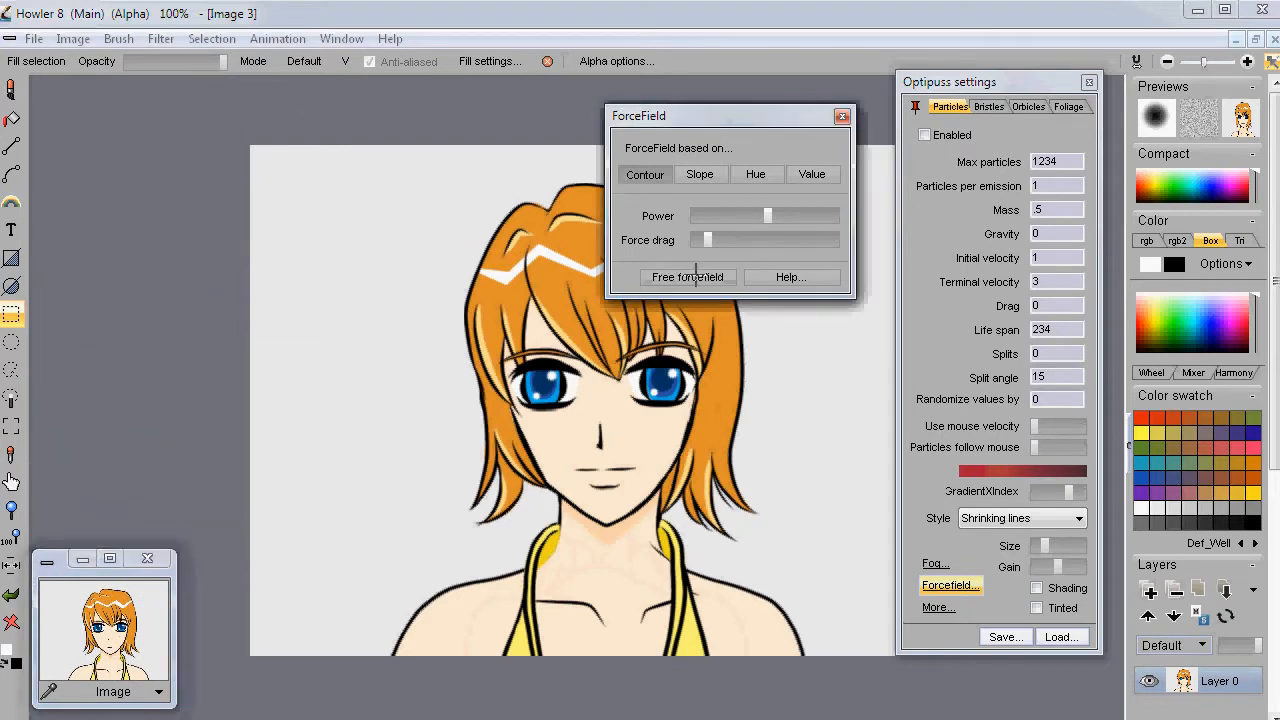
{"action": "left_click", "coordinate": [842, 116]}
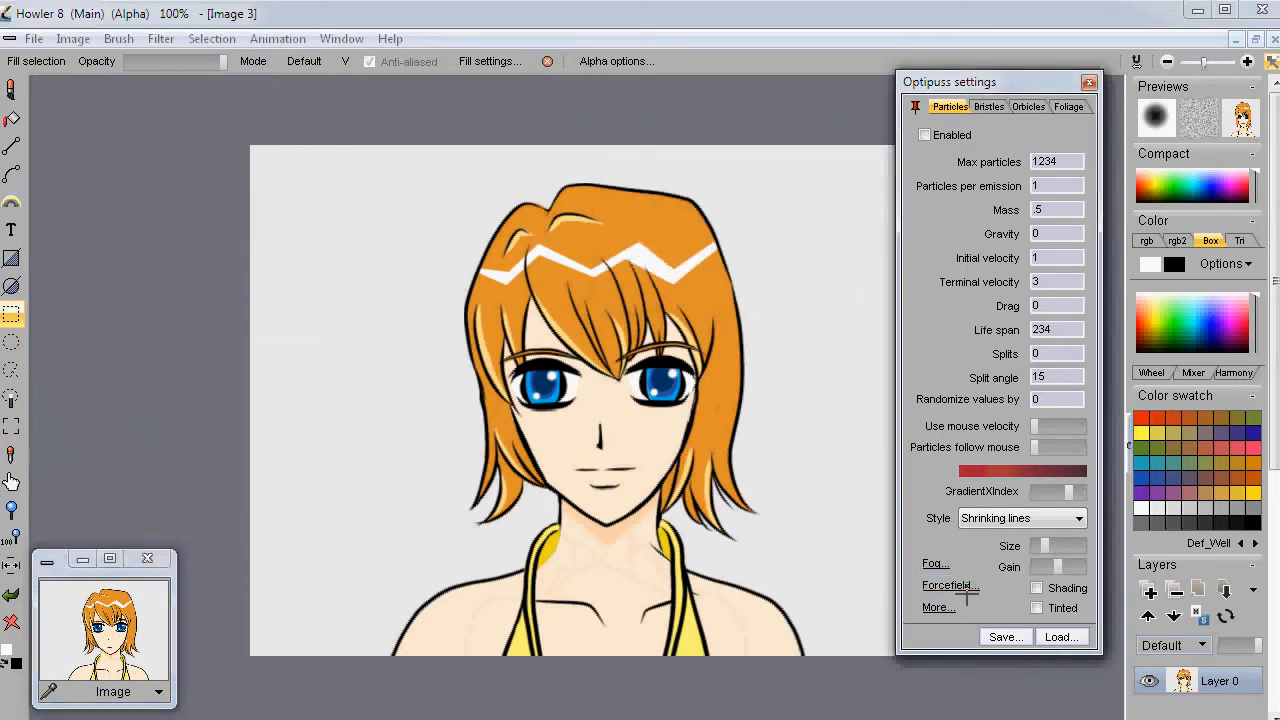
{"action": "left_click", "coordinate": [955, 585]}
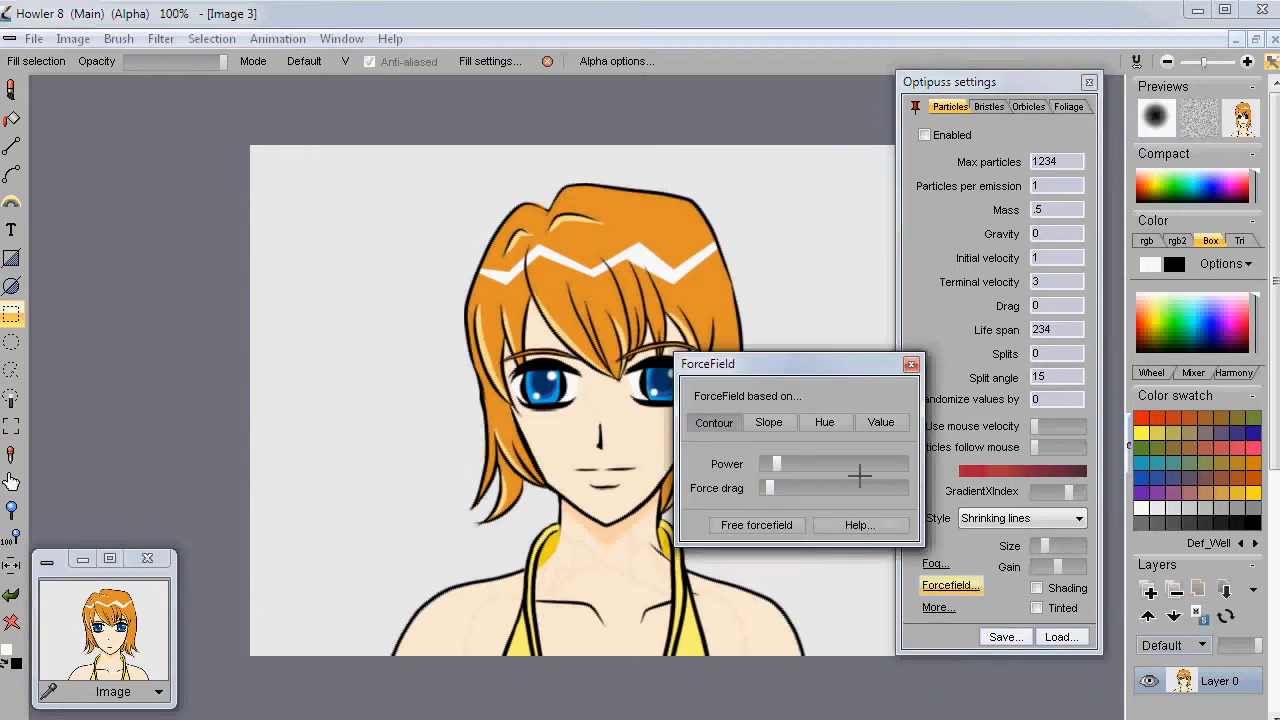
{"action": "left_click_drag", "start_coordinate": [866, 366], "coordinate": [262, 108]}
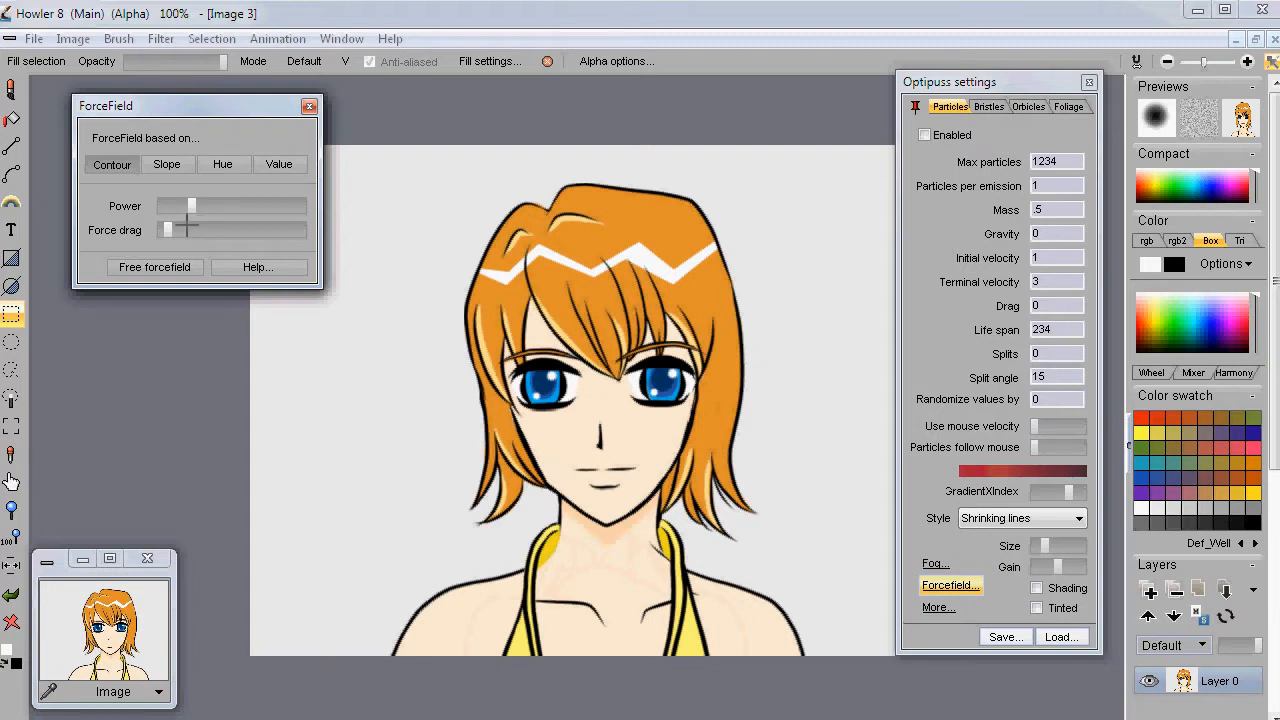
Enable the Optipuss particles for the brush and paint red strokes across the character's hair and shoulder
{"action": "left_click", "coordinate": [17, 91]}
{"action": "left_click", "coordinate": [950, 136]}
{"action": "mouse_move", "coordinate": [483, 234]}
{"action": "left_mouse_down"}
{"action": "mouse_move", "coordinate": [480, 190]}
{"action": "mouse_move", "coordinate": [735, 323]}
{"action": "mouse_move", "coordinate": [780, 380]}
{"action": "mouse_move", "coordinate": [828, 524]}
{"action": "left_mouse_up"}
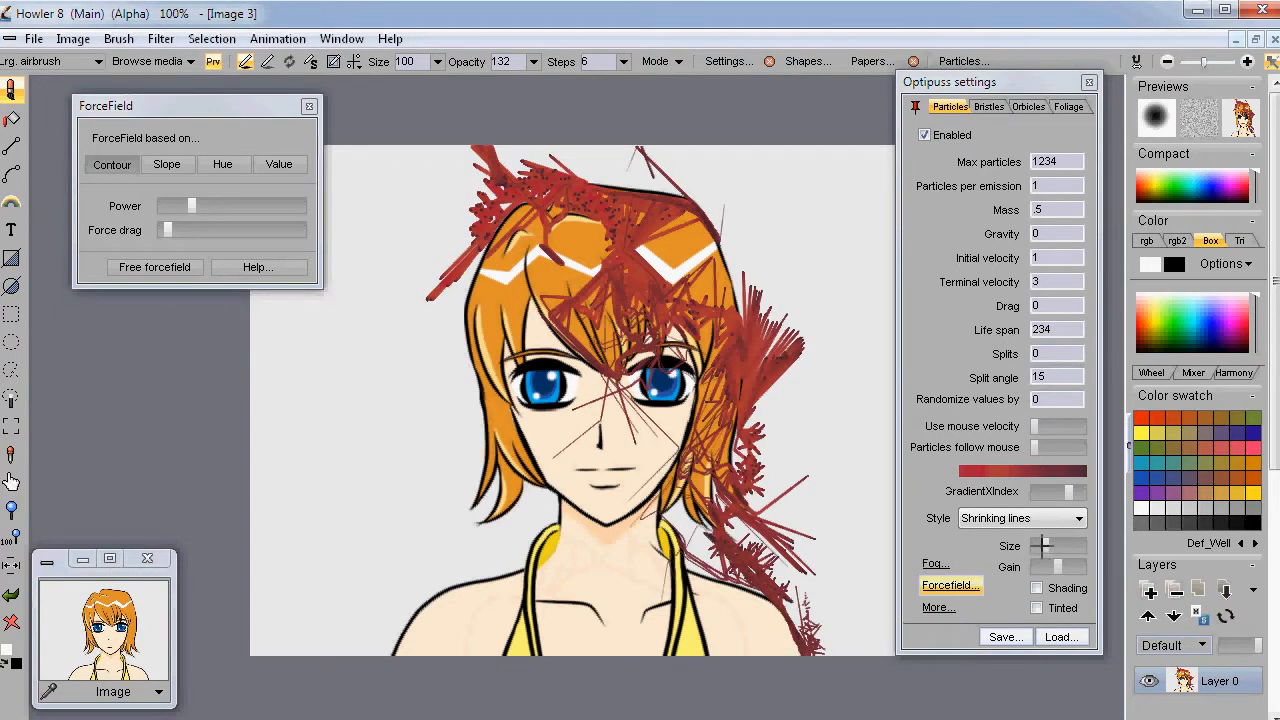
Reduce the particle size, set Randomize values by to 1, and paint thin red trails on both sides of the face
{"action": "left_click_drag", "start_coordinate": [1042, 546], "coordinate": [1036, 551]}
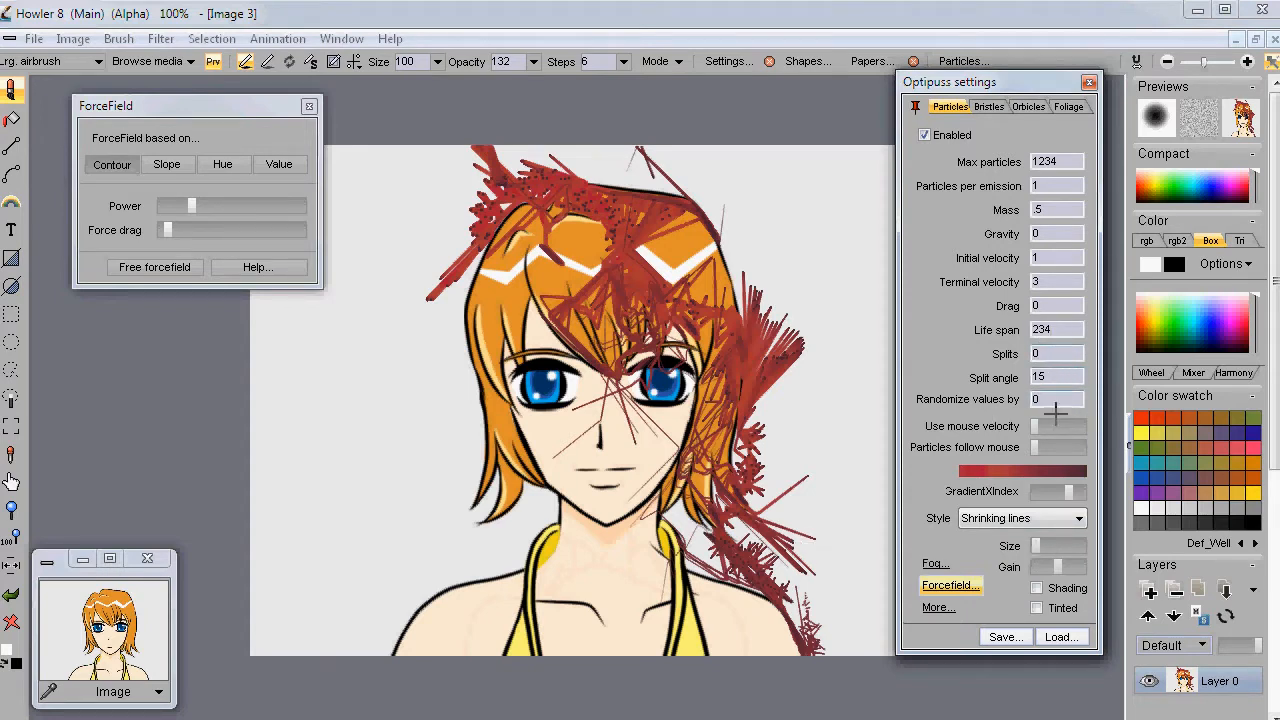
{"action": "type", "text": "1"}
{"action": "mouse_move", "coordinate": [823, 460]}
{"action": "left_mouse_down"}
{"action": "mouse_move", "coordinate": [784, 474]}
{"action": "mouse_move", "coordinate": [710, 545]}
{"action": "mouse_move", "coordinate": [680, 530]}
{"action": "left_mouse_up"}
{"action": "mouse_move", "coordinate": [464, 516]}
{"action": "left_mouse_down"}
{"action": "mouse_move", "coordinate": [403, 436]}
{"action": "mouse_move", "coordinate": [394, 366]}
{"action": "mouse_move", "coordinate": [438, 417]}
{"action": "mouse_move", "coordinate": [455, 508]}
{"action": "left_mouse_up"}
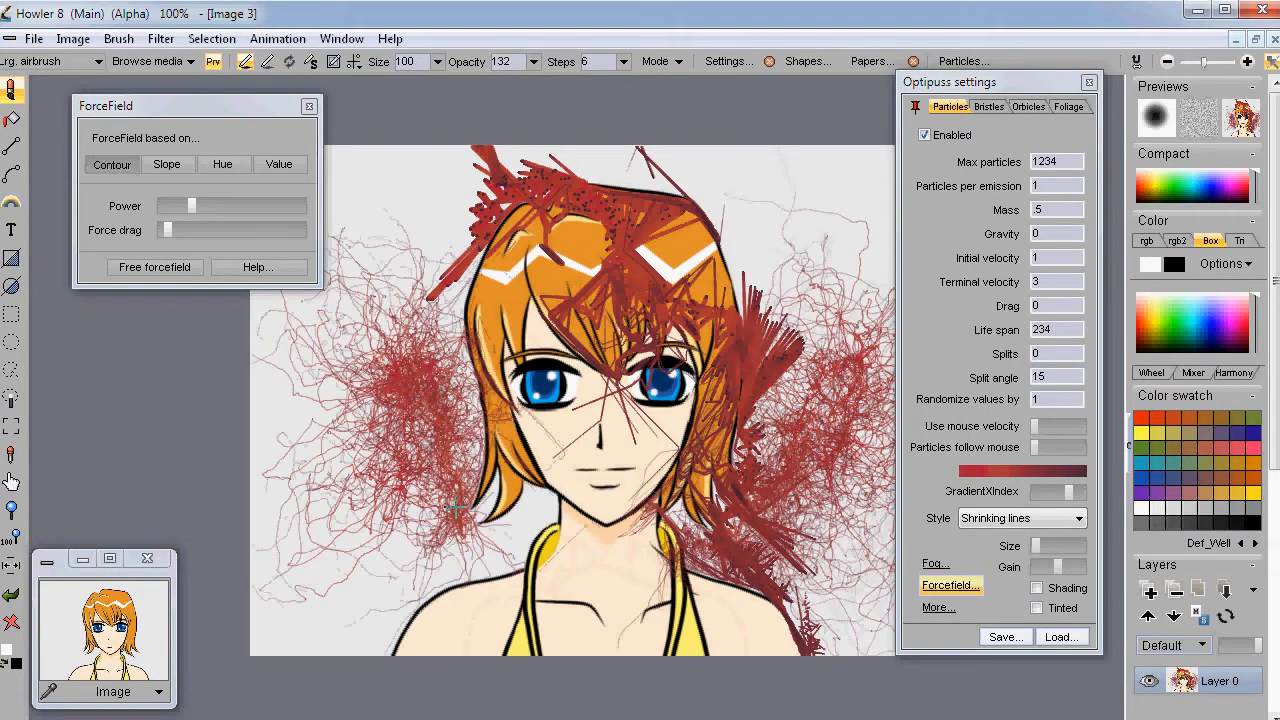
Increase the contour force field's power and force drag, then paint red particles beside the face and on a cleared black canvas
{"action": "left_click", "coordinate": [185, 231]}
{"action": "mouse_move", "coordinate": [438, 398]}
{"action": "left_mouse_down"}
{"action": "mouse_move", "coordinate": [491, 306]}
{"action": "mouse_move", "coordinate": [490, 475]}
{"action": "mouse_move", "coordinate": [350, 491]}
{"action": "left_mouse_up"}
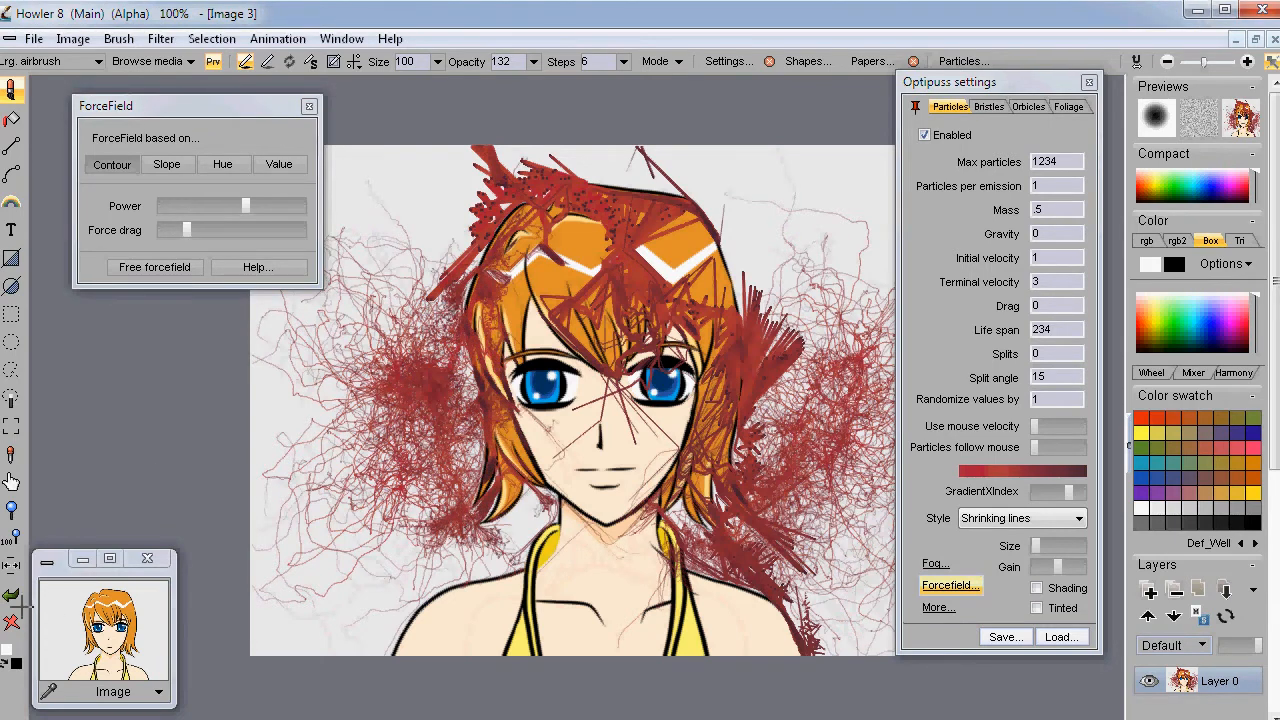
{"action": "left_click", "coordinate": [11, 622]}
{"action": "mouse_move", "coordinate": [551, 448]}
{"action": "left_mouse_down"}
{"action": "mouse_move", "coordinate": [640, 396]}
{"action": "mouse_move", "coordinate": [609, 303]}
{"action": "mouse_move", "coordinate": [421, 393]}
{"action": "mouse_move", "coordinate": [537, 292]}
{"action": "left_mouse_up"}
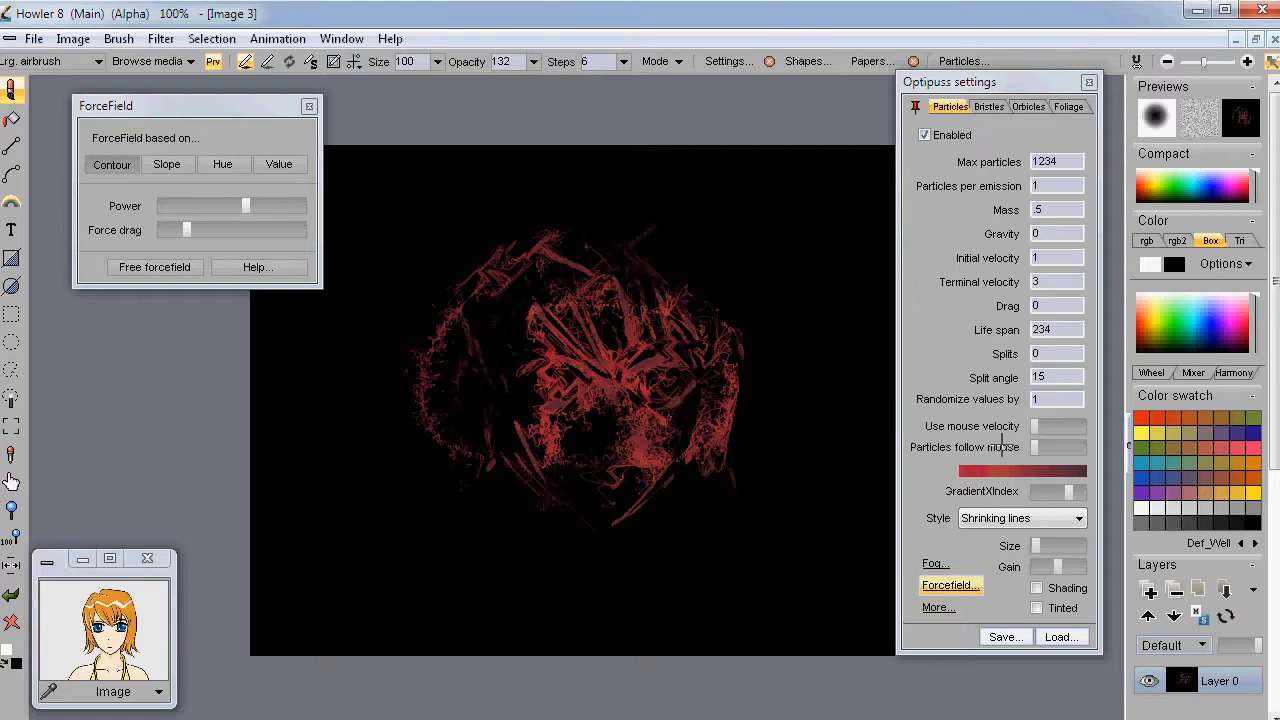
Check the age decrement in the particle brush's extra options
{"action": "left_click", "coordinate": [938, 606]}
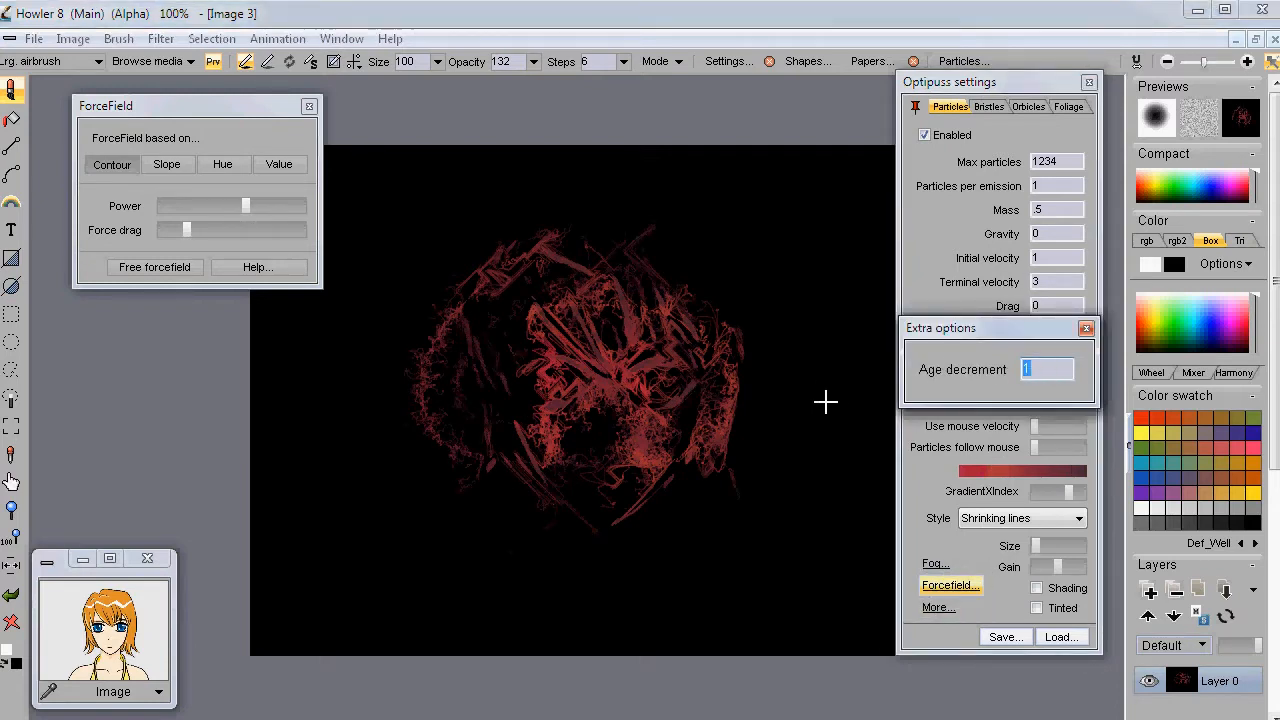
{"action": "left_click", "coordinate": [1086, 328]}
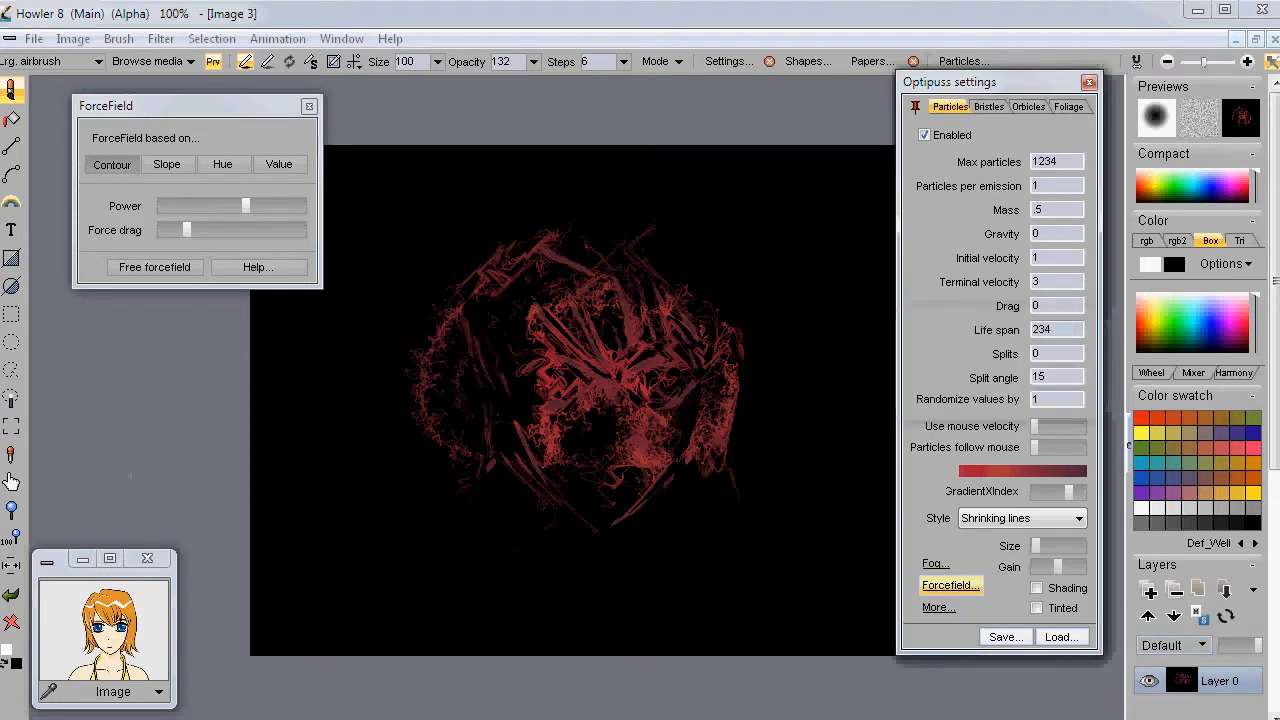
Clear the canvas to black and paint the whole head with an orange-to-white particle gradient
{"action": "left_click", "coordinate": [11, 622]}
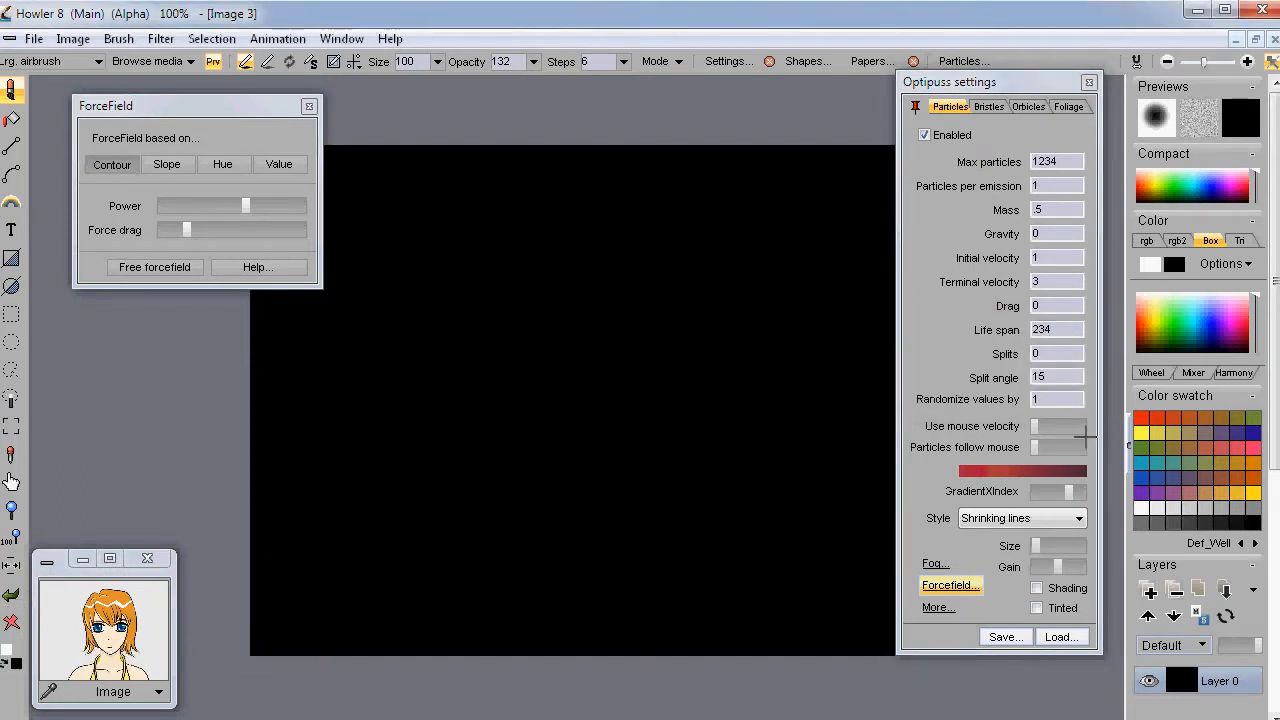
{"action": "left_click_drag", "start_coordinate": [1067, 493], "coordinate": [1081, 493]}
{"action": "mouse_move", "coordinate": [700, 340]}
{"action": "left_mouse_down"}
{"action": "mouse_move", "coordinate": [647, 278]}
{"action": "mouse_move", "coordinate": [446, 289]}
{"action": "mouse_move", "coordinate": [567, 222]}
{"action": "mouse_move", "coordinate": [626, 282]}
{"action": "mouse_move", "coordinate": [510, 372]}
{"action": "mouse_move", "coordinate": [556, 385]}
{"action": "mouse_move", "coordinate": [531, 452]}
{"action": "mouse_move", "coordinate": [542, 375]}
{"action": "mouse_move", "coordinate": [471, 483]}
{"action": "mouse_move", "coordinate": [580, 383]}
{"action": "mouse_move", "coordinate": [388, 352]}
{"action": "mouse_move", "coordinate": [460, 352]}
{"action": "mouse_move", "coordinate": [482, 440]}
{"action": "mouse_move", "coordinate": [522, 491]}
{"action": "mouse_move", "coordinate": [682, 549]}
{"action": "mouse_move", "coordinate": [772, 315]}
{"action": "mouse_move", "coordinate": [648, 197]}
{"action": "mouse_move", "coordinate": [529, 185]}
{"action": "mouse_move", "coordinate": [720, 227]}
{"action": "mouse_move", "coordinate": [576, 258]}
{"action": "mouse_move", "coordinate": [690, 190]}
{"action": "mouse_move", "coordinate": [726, 190]}
{"action": "mouse_move", "coordinate": [726, 258]}
{"action": "mouse_move", "coordinate": [774, 331]}
{"action": "mouse_move", "coordinate": [677, 398]}
{"action": "mouse_move", "coordinate": [666, 486]}
{"action": "mouse_move", "coordinate": [686, 388]}
{"action": "mouse_move", "coordinate": [489, 455]}
{"action": "mouse_move", "coordinate": [620, 535]}
{"action": "mouse_move", "coordinate": [640, 500]}
{"action": "left_mouse_up"}
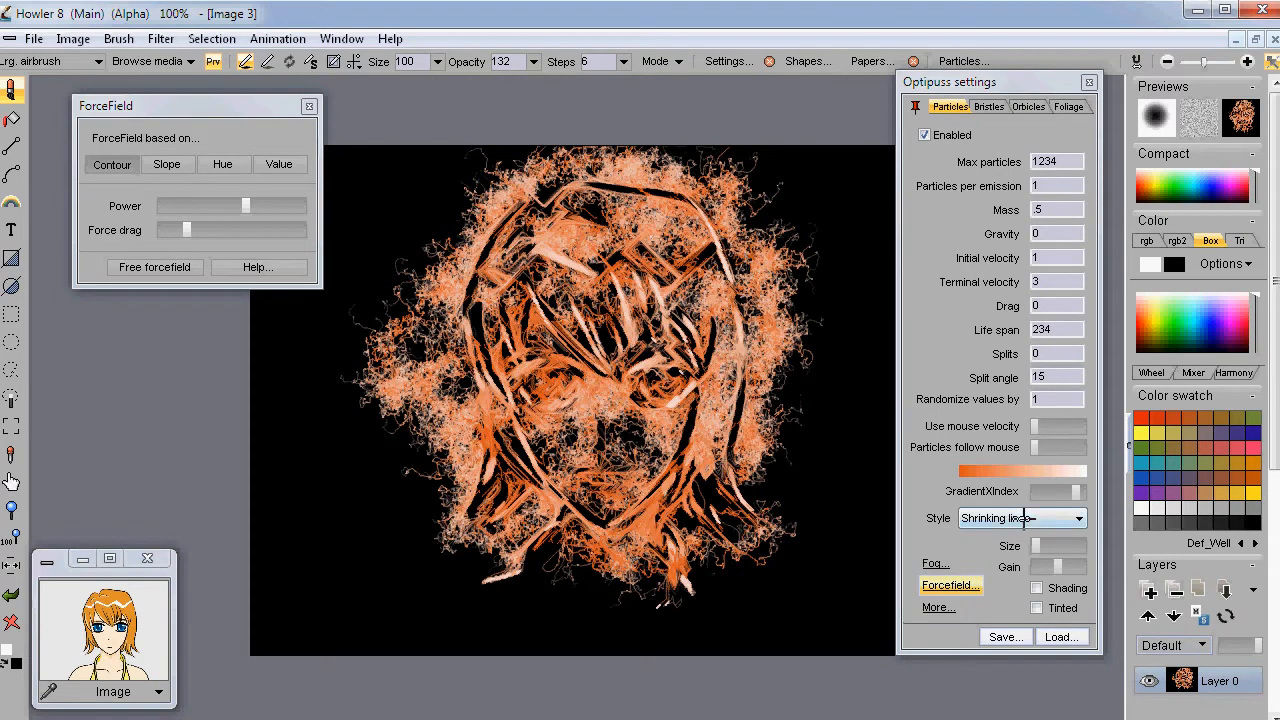
Set the particle size to its minimum, switch to the blue-to-white gradient, and paint a stroke beside the character's jaw
{"action": "left_click_drag", "start_coordinate": [1040, 547], "coordinate": [1026, 553]}
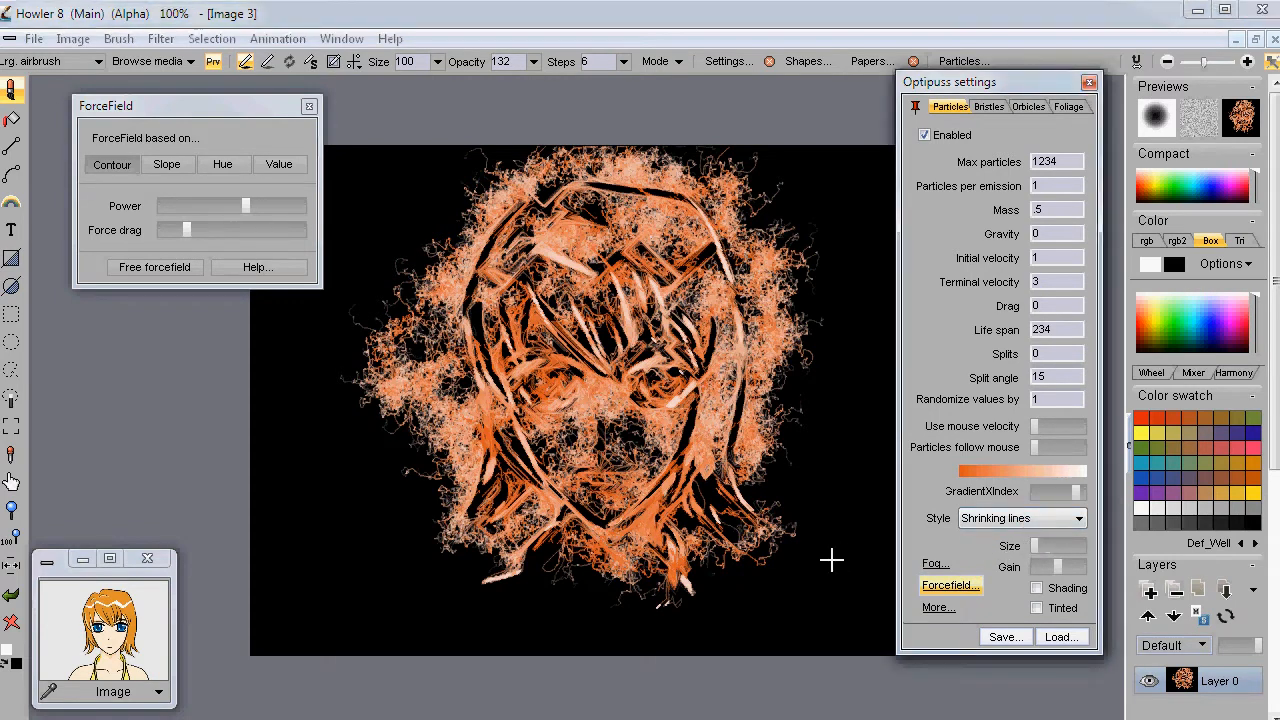
{"action": "left_click_drag", "start_coordinate": [1075, 491], "coordinate": [1045, 491]}
{"action": "mouse_move", "coordinate": [346, 553]}
{"action": "left_mouse_down"}
{"action": "mouse_move", "coordinate": [410, 470]}
{"action": "mouse_move", "coordinate": [347, 441]}
{"action": "left_mouse_up"}
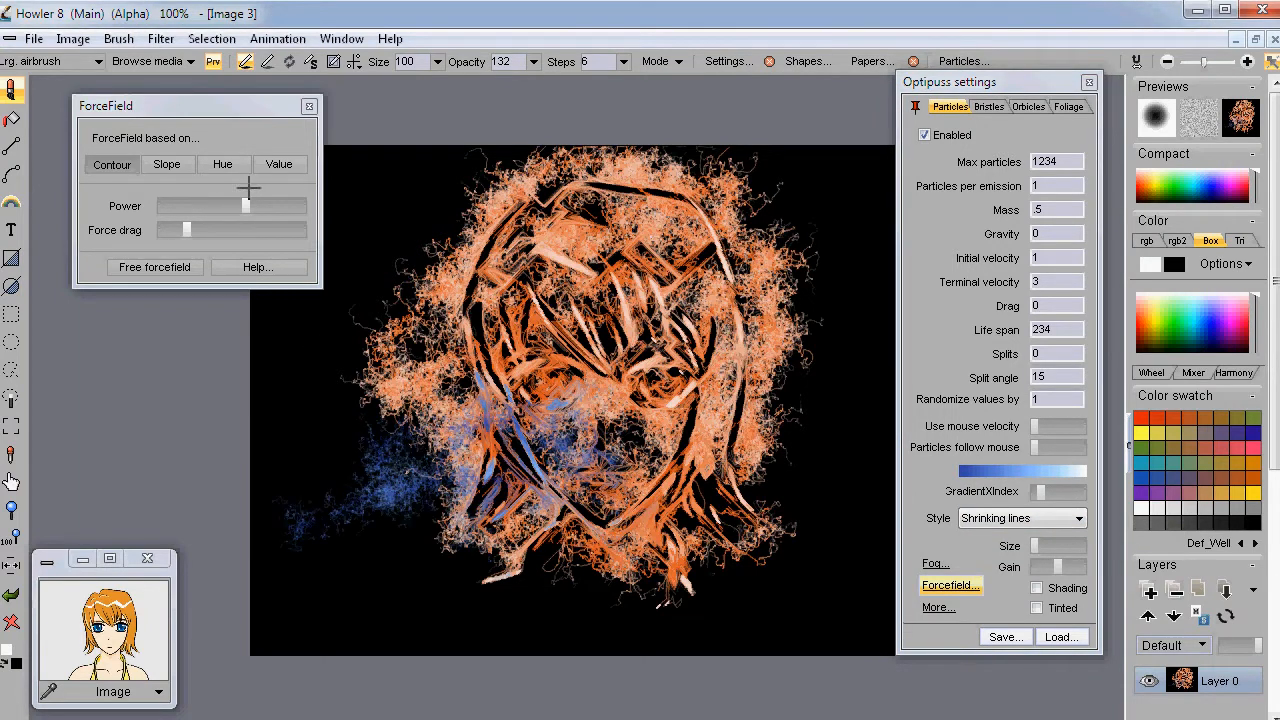
Move the ForceField settings down, increase the force drag, and paint the character's contours with blue particles on a cleared black canvas
{"action": "left_click_drag", "start_coordinate": [175, 106], "coordinate": [160, 195]}
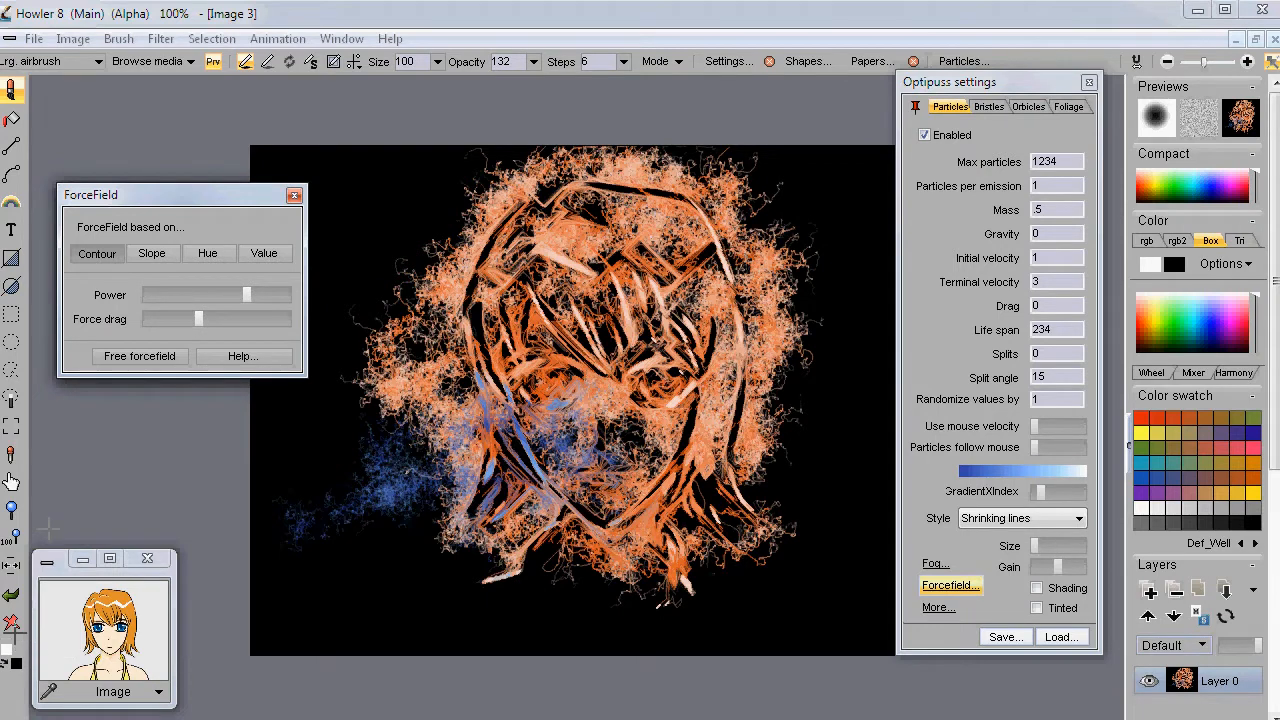
{"action": "left_click", "coordinate": [11, 622]}
{"action": "mouse_move", "coordinate": [423, 528]}
{"action": "left_mouse_down"}
{"action": "mouse_move", "coordinate": [654, 397]}
{"action": "mouse_move", "coordinate": [574, 346]}
{"action": "mouse_move", "coordinate": [506, 346]}
{"action": "mouse_move", "coordinate": [459, 271]}
{"action": "mouse_move", "coordinate": [691, 306]}
{"action": "mouse_move", "coordinate": [749, 346]}
{"action": "mouse_move", "coordinate": [609, 449]}
{"action": "mouse_move", "coordinate": [624, 421]}
{"action": "mouse_move", "coordinate": [543, 289]}
{"action": "mouse_move", "coordinate": [491, 289]}
{"action": "mouse_move", "coordinate": [580, 223]}
{"action": "mouse_move", "coordinate": [688, 245]}
{"action": "mouse_move", "coordinate": [748, 346]}
{"action": "mouse_move", "coordinate": [755, 305]}
{"action": "left_mouse_up"}
{"action": "scroll", "coordinate": [632, 411], "scroll_direction": "up", "scroll_amount": 2}
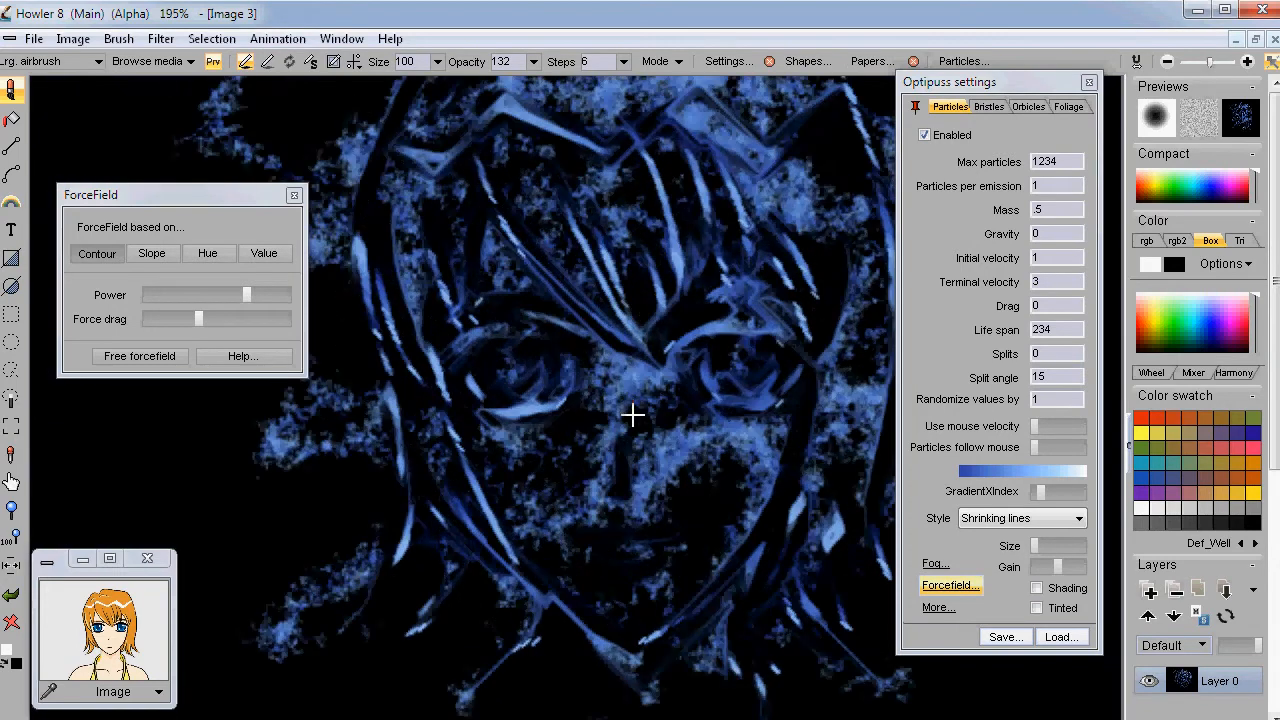
{"action": "scroll", "coordinate": [632, 416], "scroll_direction": "down", "scroll_amount": 1}
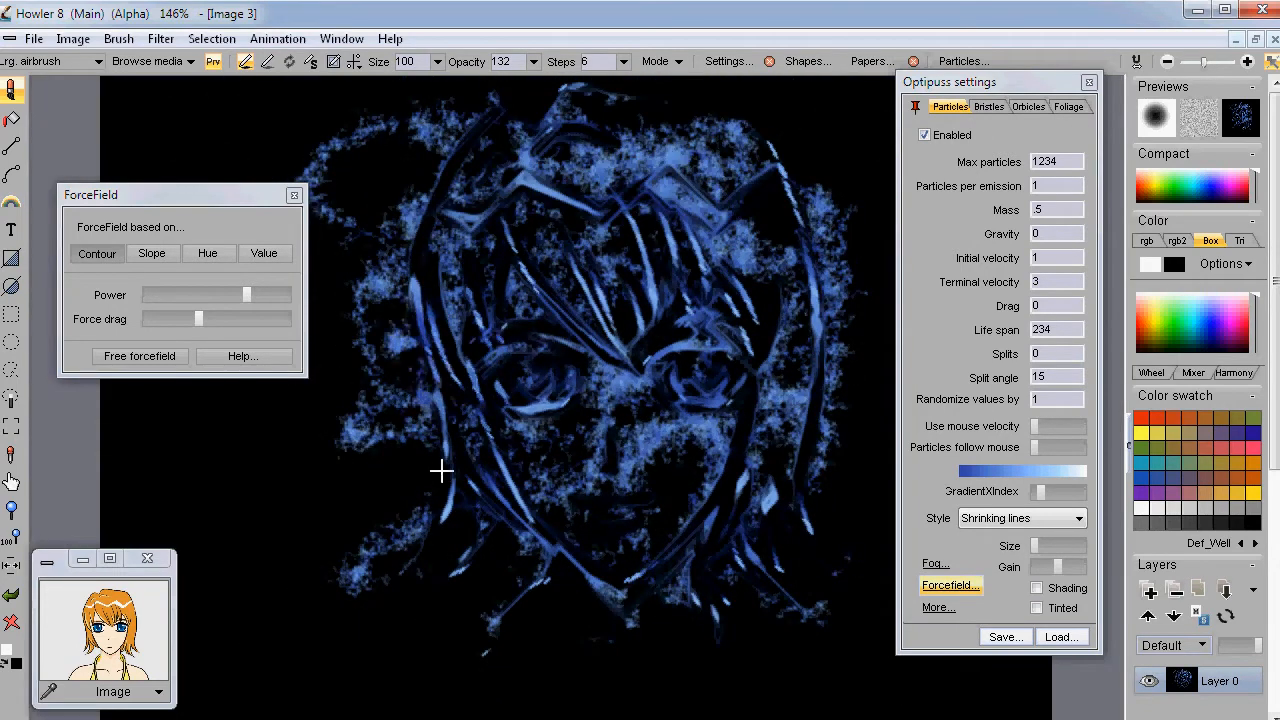
{"action": "mouse_move", "coordinate": [596, 533]}
{"action": "left_mouse_down"}
{"action": "mouse_move", "coordinate": [602, 597]}
{"action": "mouse_move", "coordinate": [735, 547]}
{"action": "mouse_move", "coordinate": [749, 585]}
{"action": "left_mouse_up"}
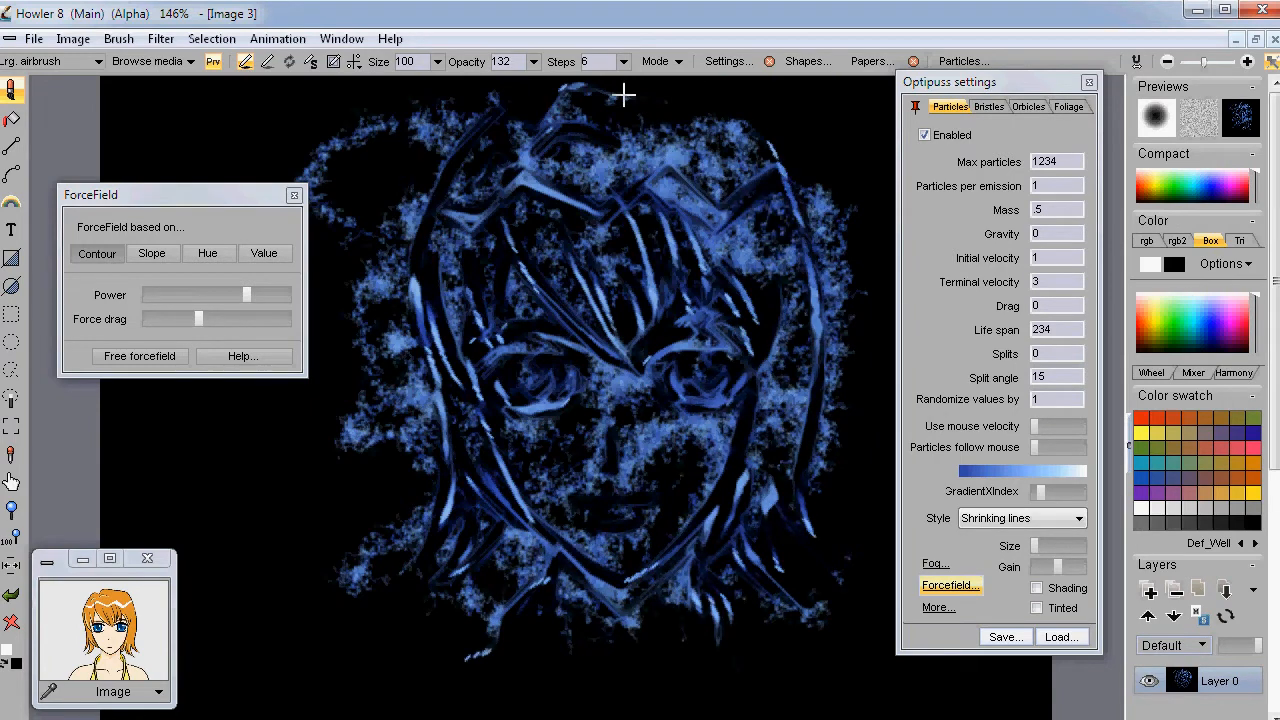
Lower the force field's power and force drag, paint along the head's edge, then reduce the drag further and raise the power
{"action": "left_click_drag", "start_coordinate": [230, 300], "coordinate": [200, 291]}
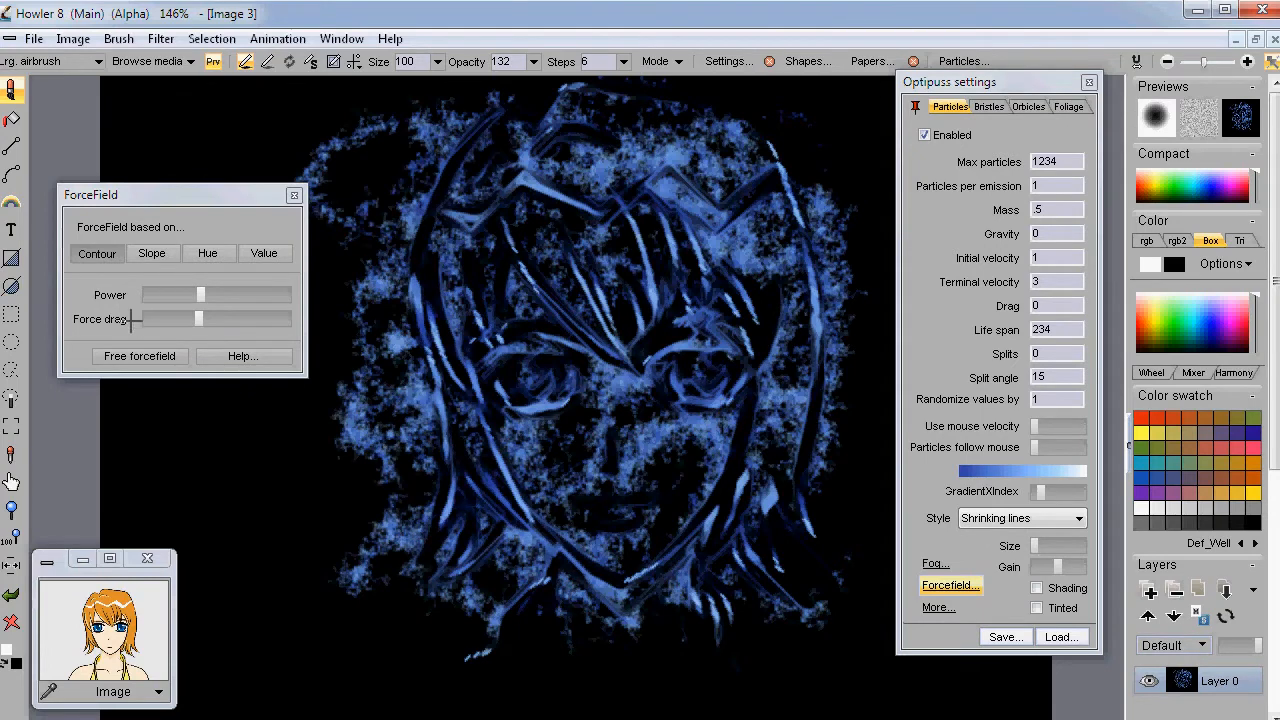
{"action": "left_click", "coordinate": [175, 318]}
{"action": "mouse_move", "coordinate": [812, 168]}
{"action": "left_mouse_down"}
{"action": "mouse_move", "coordinate": [828, 320]}
{"action": "mouse_move", "coordinate": [857, 369]}
{"action": "left_mouse_up"}
{"action": "left_click", "coordinate": [166, 318]}
{"action": "left_click", "coordinate": [257, 295]}
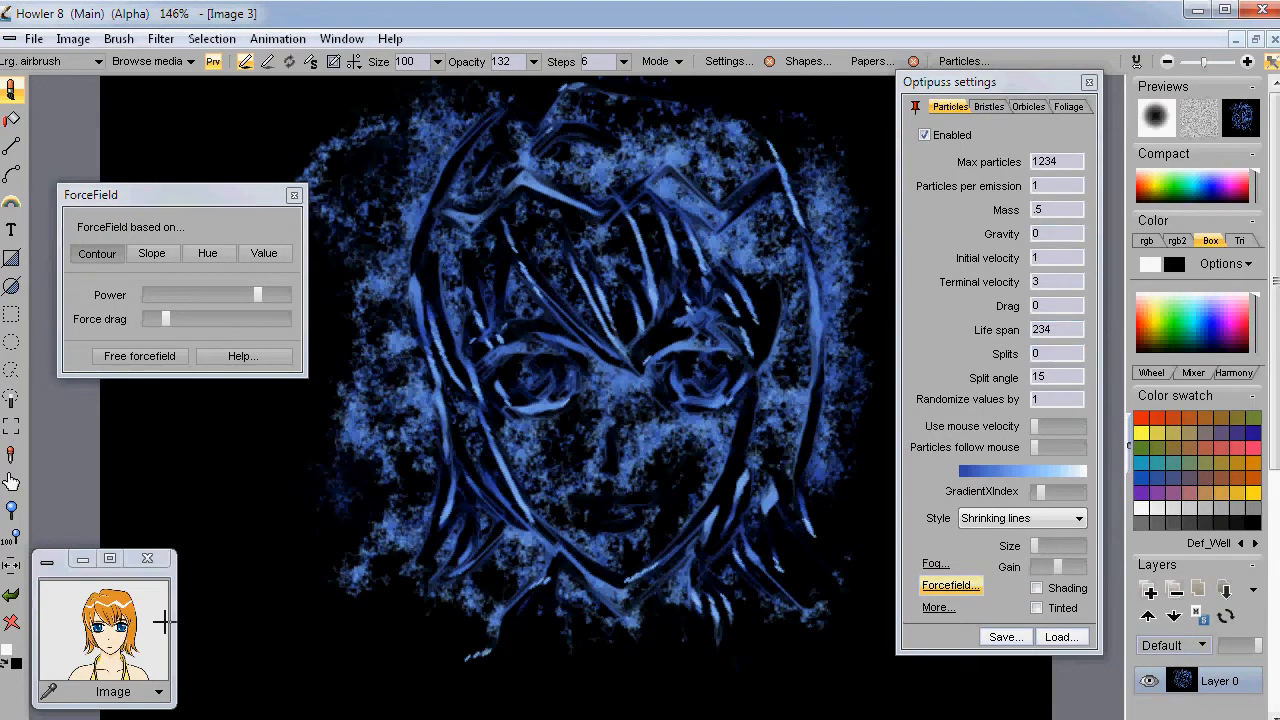
Restore the stored character image, clear the canvas to black, and repaint its contours with blue particles
{"action": "left_click", "coordinate": [104, 639]}
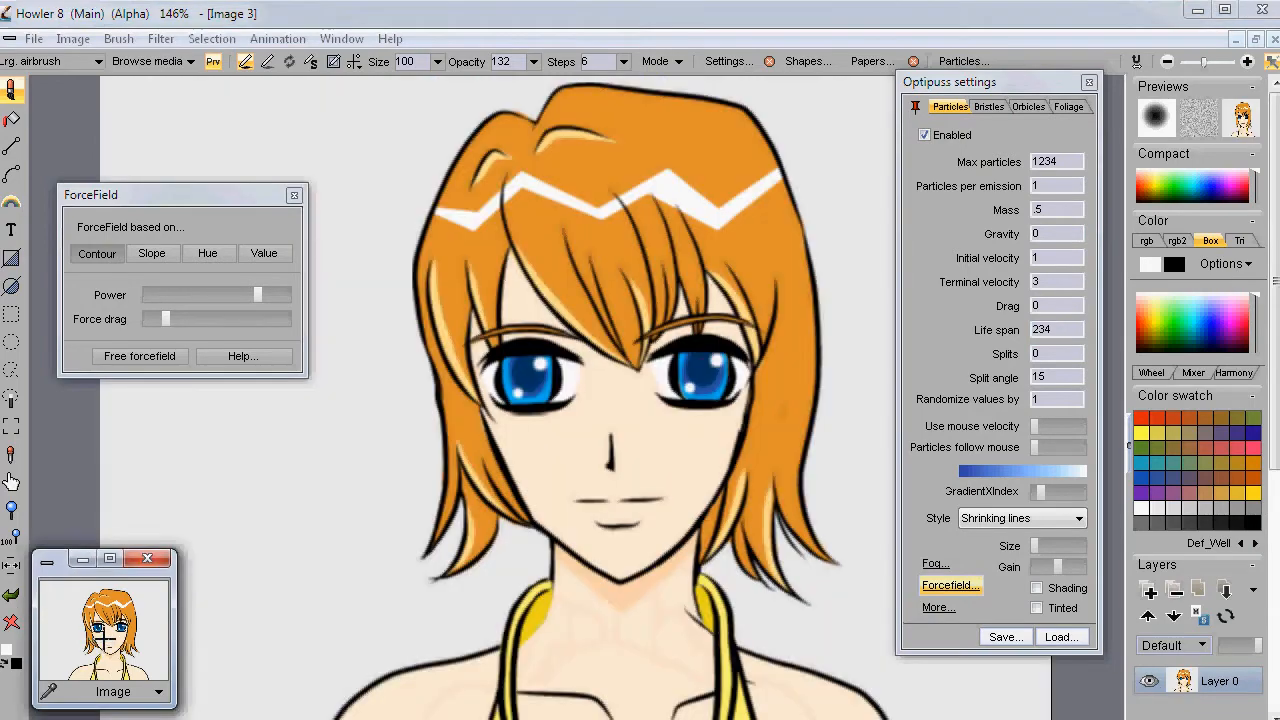
{"action": "left_click", "coordinate": [11, 622]}
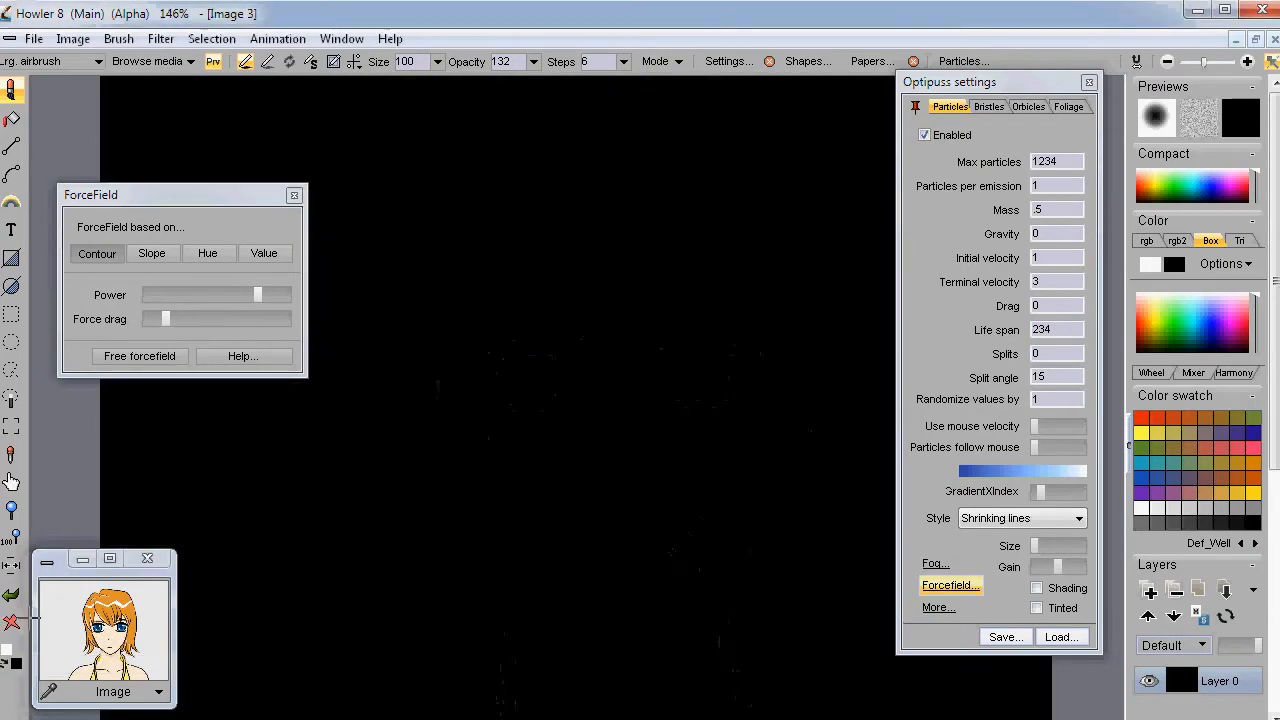
{"action": "mouse_move", "coordinate": [624, 355]}
{"action": "left_mouse_down"}
{"action": "mouse_move", "coordinate": [642, 237]}
{"action": "mouse_move", "coordinate": [637, 404]}
{"action": "mouse_move", "coordinate": [738, 387]}
{"action": "mouse_move", "coordinate": [545, 184]}
{"action": "mouse_move", "coordinate": [399, 194]}
{"action": "mouse_move", "coordinate": [539, 254]}
{"action": "mouse_move", "coordinate": [678, 400]}
{"action": "mouse_move", "coordinate": [535, 487]}
{"action": "mouse_move", "coordinate": [526, 558]}
{"action": "mouse_move", "coordinate": [561, 453]}
{"action": "mouse_move", "coordinate": [660, 461]}
{"action": "mouse_move", "coordinate": [617, 385]}
{"action": "mouse_move", "coordinate": [574, 424]}
{"action": "mouse_move", "coordinate": [565, 413]}
{"action": "mouse_move", "coordinate": [612, 215]}
{"action": "mouse_move", "coordinate": [658, 226]}
{"action": "mouse_move", "coordinate": [777, 365]}
{"action": "mouse_move", "coordinate": [726, 602]}
{"action": "mouse_move", "coordinate": [829, 184]}
{"action": "mouse_move", "coordinate": [858, 423]}
{"action": "mouse_move", "coordinate": [585, 629]}
{"action": "mouse_move", "coordinate": [325, 355]}
{"action": "mouse_move", "coordinate": [391, 348]}
{"action": "mouse_move", "coordinate": [425, 692]}
{"action": "mouse_move", "coordinate": [636, 575]}
{"action": "left_mouse_up"}
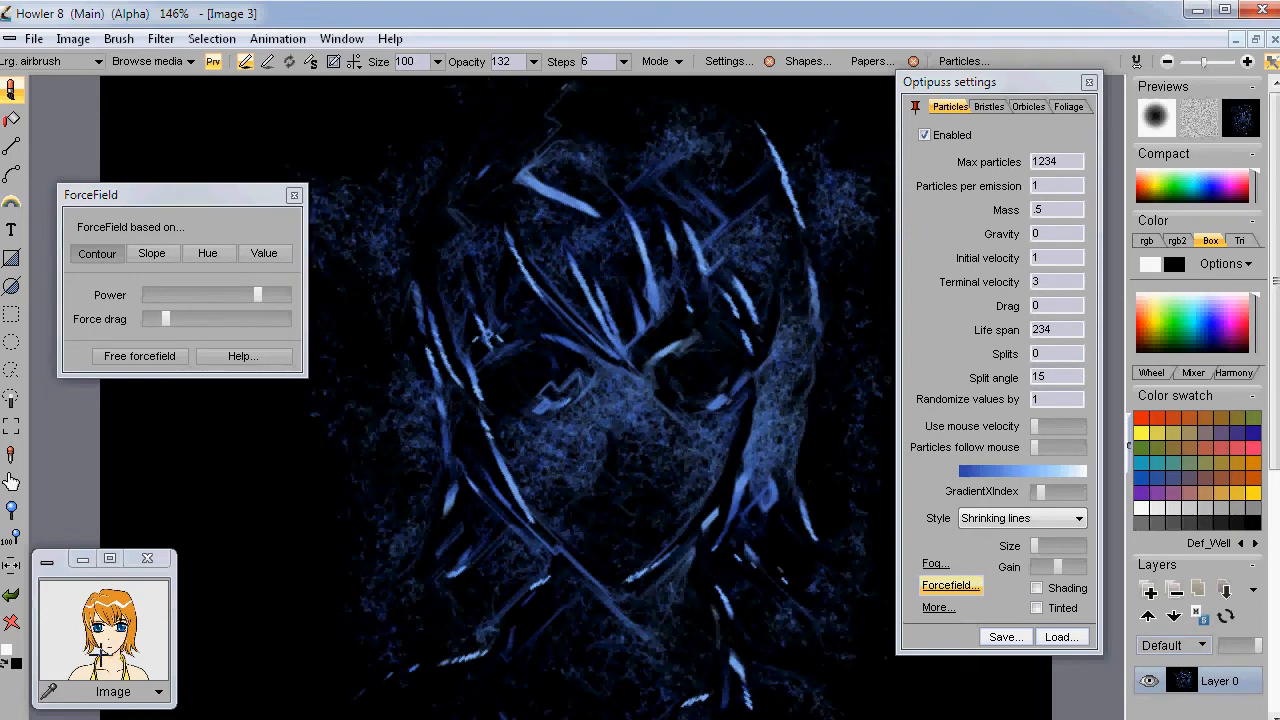
Bring back the character image and paint blue particles over it, raising the force drag and cutting the power between strokes
{"action": "key", "text": "ctrl+z"}
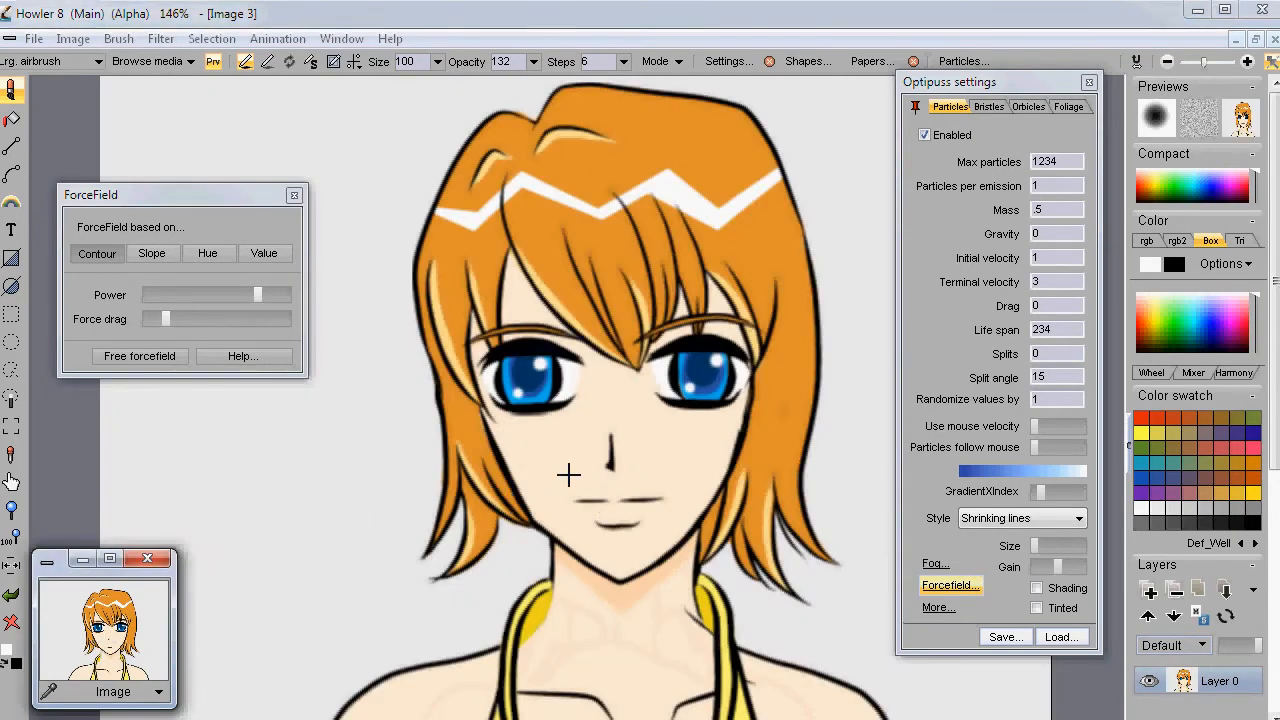
{"action": "mouse_move", "coordinate": [400, 440]}
{"action": "left_mouse_down"}
{"action": "mouse_move", "coordinate": [480, 250]}
{"action": "mouse_move", "coordinate": [560, 170]}
{"action": "mouse_move", "coordinate": [537, 100]}
{"action": "mouse_move", "coordinate": [828, 215]}
{"action": "left_mouse_up"}
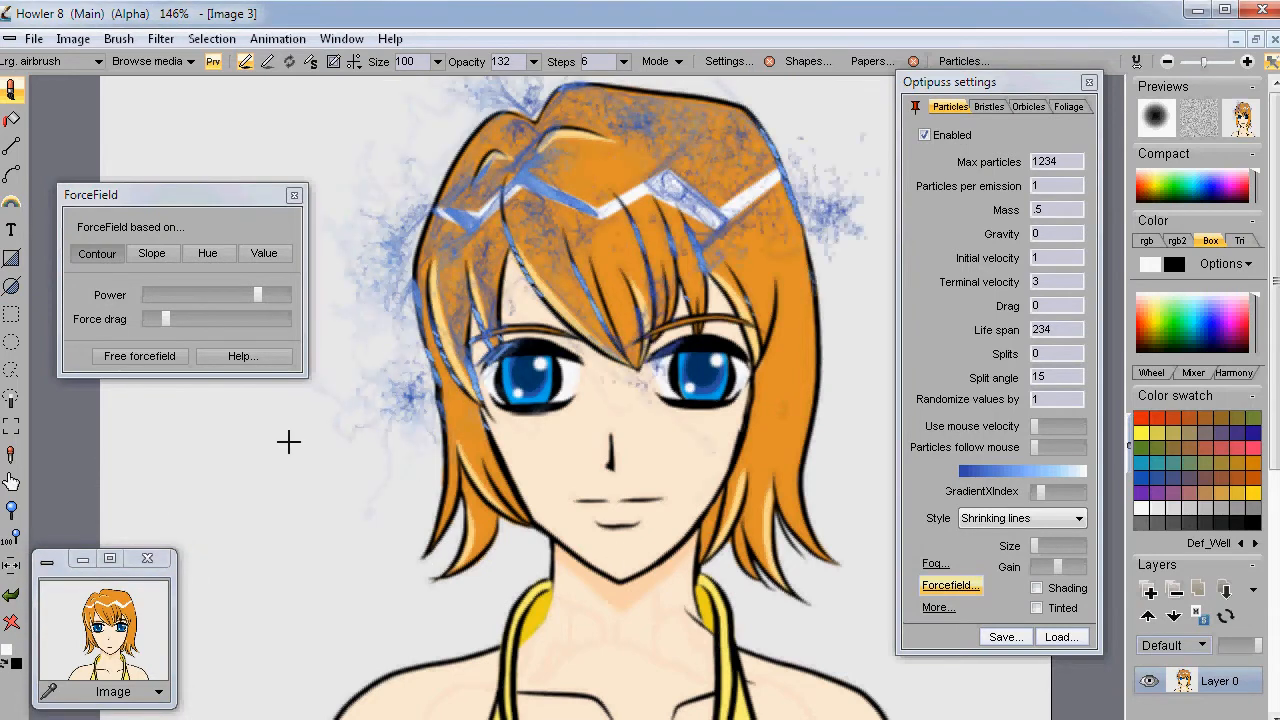
{"action": "left_click", "coordinate": [188, 316]}
{"action": "left_click", "coordinate": [160, 294]}
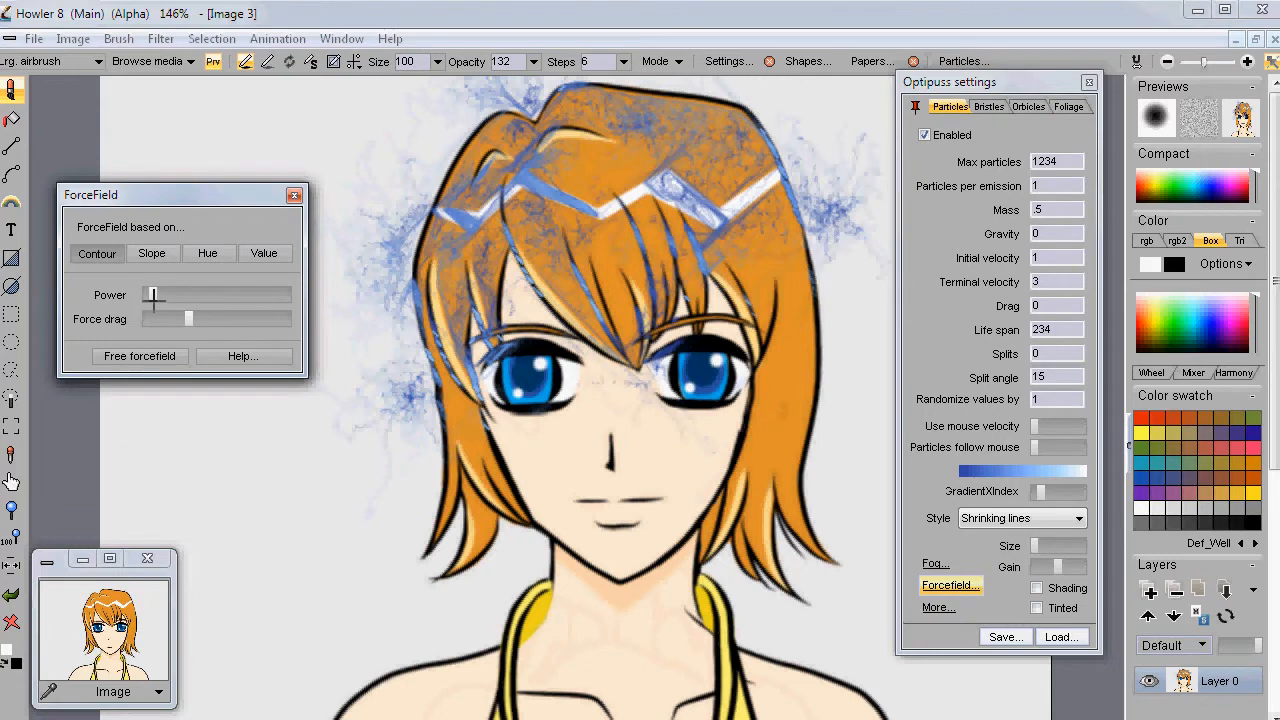
{"action": "mouse_move", "coordinate": [681, 407]}
{"action": "left_mouse_down"}
{"action": "mouse_move", "coordinate": [786, 485]}
{"action": "mouse_move", "coordinate": [827, 398]}
{"action": "mouse_move", "coordinate": [826, 558]}
{"action": "mouse_move", "coordinate": [563, 550]}
{"action": "mouse_move", "coordinate": [414, 449]}
{"action": "mouse_move", "coordinate": [420, 366]}
{"action": "left_mouse_up"}
Swap the primary and secondary colors, clear the canvas to white, and paint the character's contours with blue particles
{"action": "left_click", "coordinate": [11, 624]}
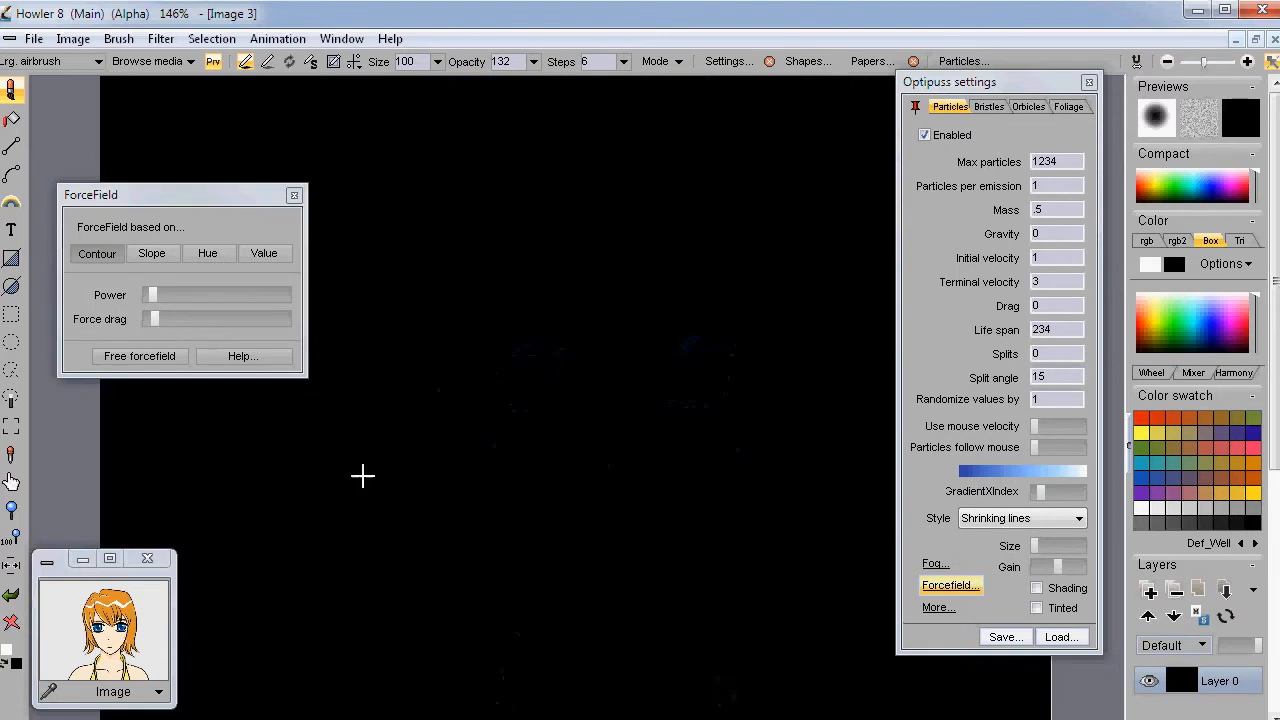
{"action": "left_click", "coordinate": [5, 662]}
{"action": "left_click", "coordinate": [7, 649]}
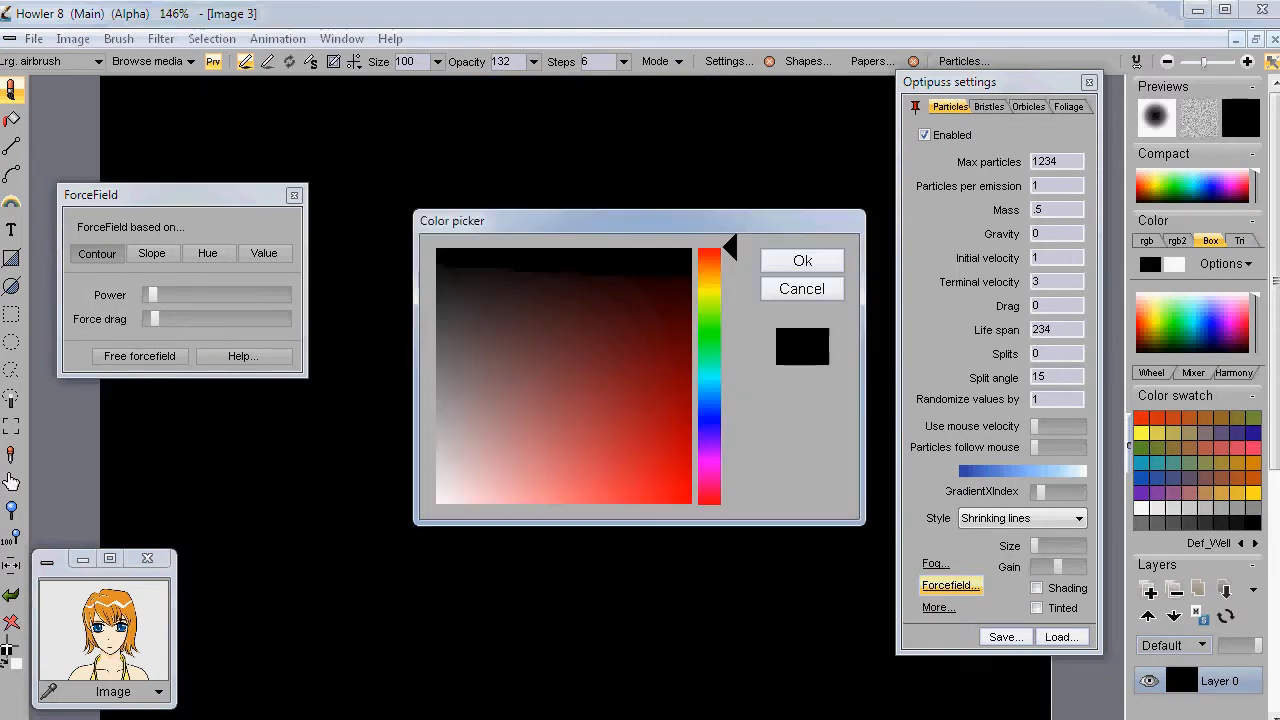
{"action": "left_click", "coordinate": [800, 288]}
{"action": "left_click", "coordinate": [11, 622]}
{"action": "mouse_move", "coordinate": [607, 343]}
{"action": "left_mouse_down"}
{"action": "mouse_move", "coordinate": [565, 239]}
{"action": "mouse_move", "coordinate": [470, 256]}
{"action": "mouse_move", "coordinate": [756, 300]}
{"action": "mouse_move", "coordinate": [508, 284]}
{"action": "mouse_move", "coordinate": [764, 392]}
{"action": "mouse_move", "coordinate": [748, 467]}
{"action": "mouse_move", "coordinate": [646, 524]}
{"action": "mouse_move", "coordinate": [510, 562]}
{"action": "mouse_move", "coordinate": [562, 597]}
{"action": "mouse_move", "coordinate": [728, 425]}
{"action": "mouse_move", "coordinate": [771, 316]}
{"action": "mouse_move", "coordinate": [765, 181]}
{"action": "mouse_move", "coordinate": [663, 148]}
{"action": "mouse_move", "coordinate": [553, 244]}
{"action": "mouse_move", "coordinate": [346, 315]}
{"action": "mouse_move", "coordinate": [454, 473]}
{"action": "mouse_move", "coordinate": [477, 342]}
{"action": "mouse_move", "coordinate": [551, 286]}
{"action": "mouse_move", "coordinate": [378, 487]}
{"action": "mouse_move", "coordinate": [539, 287]}
{"action": "mouse_move", "coordinate": [471, 310]}
{"action": "mouse_move", "coordinate": [549, 607]}
{"action": "mouse_move", "coordinate": [579, 322]}
{"action": "mouse_move", "coordinate": [440, 505]}
{"action": "mouse_move", "coordinate": [647, 488]}
{"action": "mouse_move", "coordinate": [441, 291]}
{"action": "mouse_move", "coordinate": [475, 481]}
{"action": "mouse_move", "coordinate": [657, 498]}
{"action": "mouse_move", "coordinate": [717, 521]}
{"action": "mouse_move", "coordinate": [736, 568]}
{"action": "mouse_move", "coordinate": [722, 610]}
{"action": "mouse_move", "coordinate": [899, 256]}
{"action": "mouse_move", "coordinate": [664, 291]}
{"action": "mouse_move", "coordinate": [756, 182]}
{"action": "mouse_move", "coordinate": [695, 146]}
{"action": "mouse_move", "coordinate": [527, 160]}
{"action": "mouse_move", "coordinate": [595, 218]}
{"action": "mouse_move", "coordinate": [506, 202]}
{"action": "mouse_move", "coordinate": [463, 234]}
{"action": "mouse_move", "coordinate": [644, 192]}
{"action": "mouse_move", "coordinate": [685, 238]}
{"action": "mouse_move", "coordinate": [823, 205]}
{"action": "mouse_move", "coordinate": [787, 257]}
{"action": "mouse_move", "coordinate": [610, 402]}
{"action": "mouse_move", "coordinate": [809, 543]}
{"action": "left_mouse_up"}
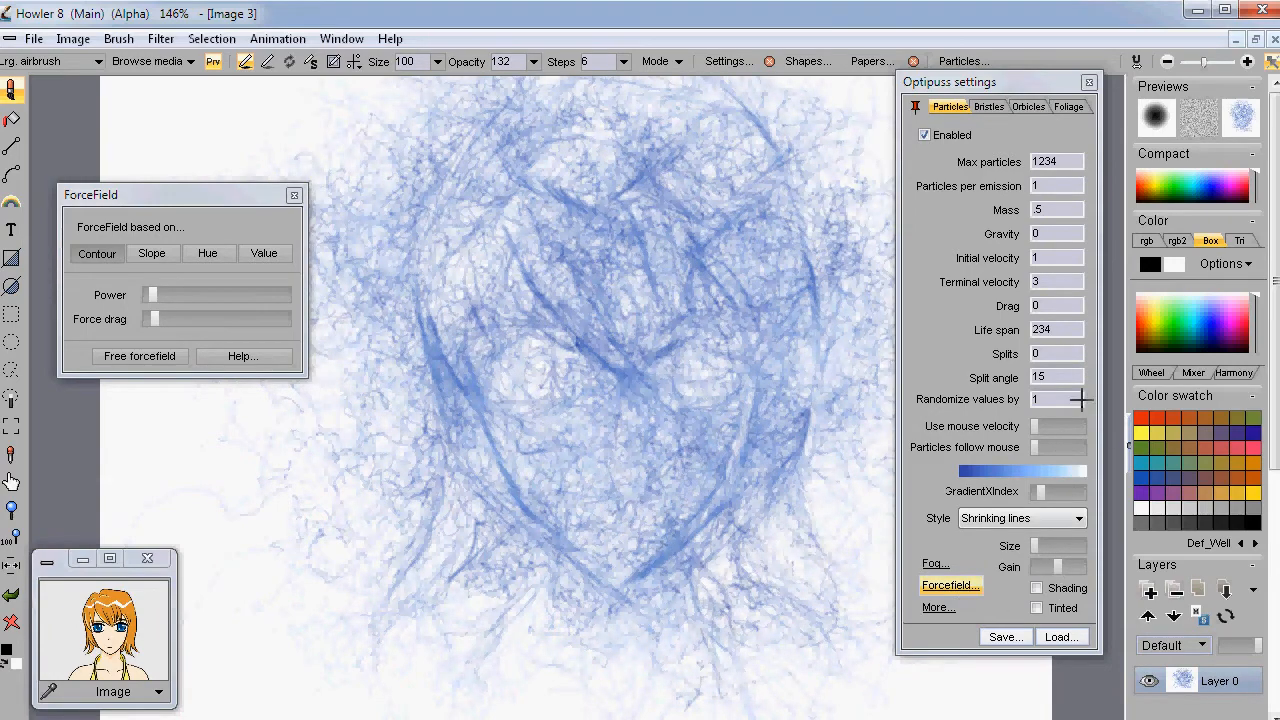
Set Randomize values by to 2, initial velocity to 4 and terminal velocity to 8, and paint more strokes over the face
{"action": "left_click", "coordinate": [1038, 399]}
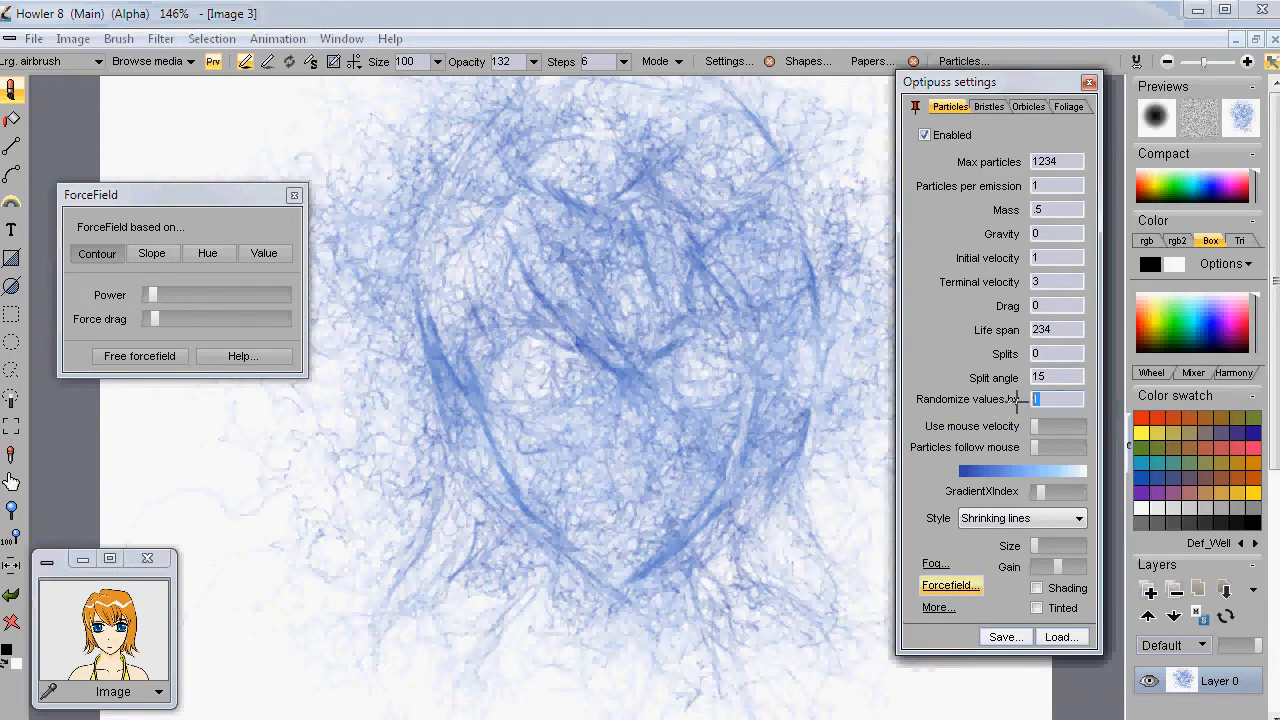
{"action": "type", "text": "2"}
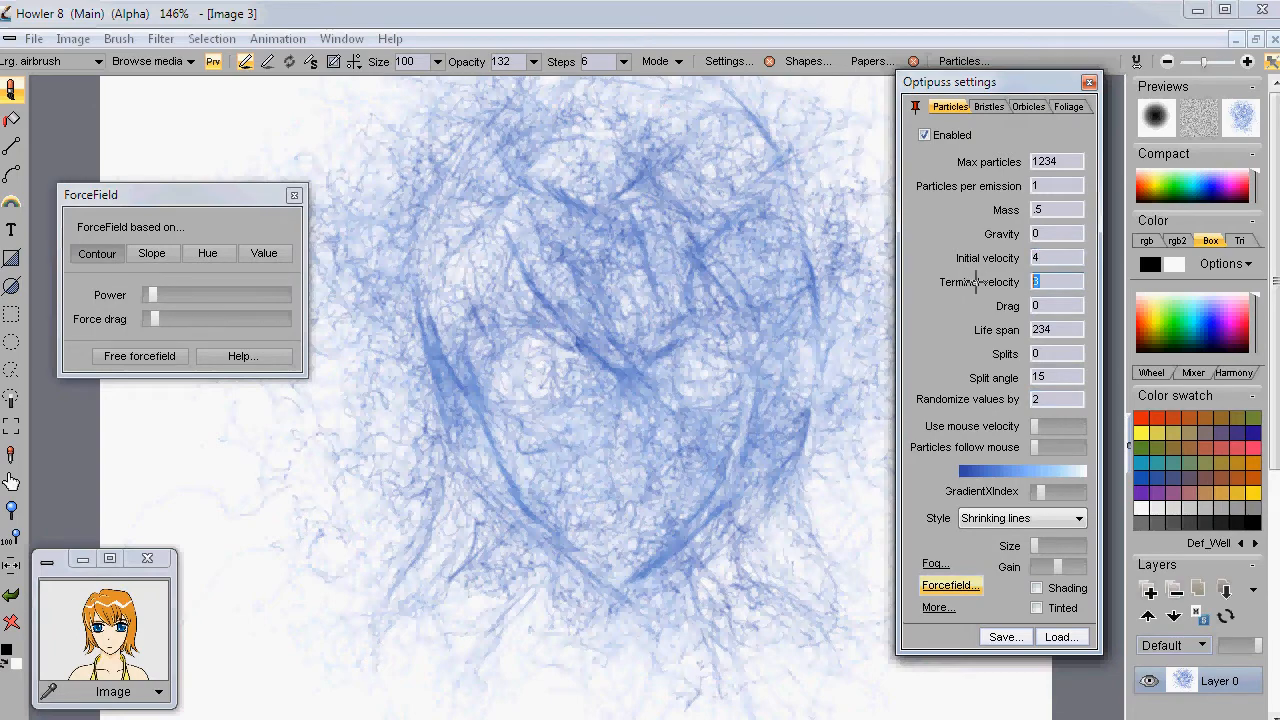
{"action": "mouse_move", "coordinate": [802, 411]}
{"action": "left_mouse_down"}
{"action": "mouse_move", "coordinate": [846, 477]}
{"action": "mouse_move", "coordinate": [714, 600]}
{"action": "mouse_move", "coordinate": [646, 426]}
{"action": "mouse_move", "coordinate": [582, 395]}
{"action": "left_mouse_up"}
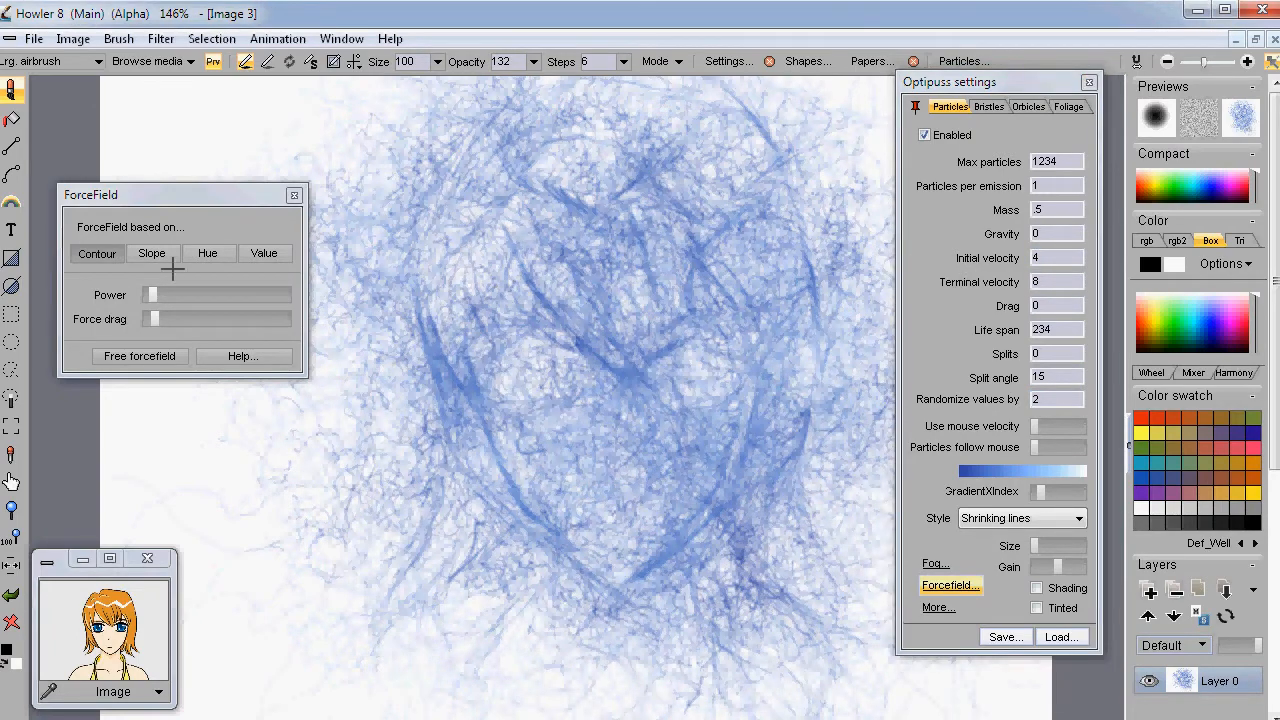
Raise the force field's power and force drag slightly and darken the character's contours with more particle strokes
{"action": "left_click_drag", "start_coordinate": [160, 293], "coordinate": [167, 296]}
{"action": "mouse_move", "coordinate": [453, 419]}
{"action": "left_mouse_down"}
{"action": "mouse_move", "coordinate": [543, 409]}
{"action": "mouse_move", "coordinate": [366, 303]}
{"action": "mouse_move", "coordinate": [543, 169]}
{"action": "mouse_move", "coordinate": [811, 509]}
{"action": "mouse_move", "coordinate": [766, 589]}
{"action": "mouse_move", "coordinate": [543, 514]}
{"action": "mouse_move", "coordinate": [428, 444]}
{"action": "mouse_move", "coordinate": [414, 583]}
{"action": "mouse_move", "coordinate": [814, 371]}
{"action": "mouse_move", "coordinate": [414, 306]}
{"action": "mouse_move", "coordinate": [567, 226]}
{"action": "mouse_move", "coordinate": [646, 423]}
{"action": "mouse_move", "coordinate": [329, 341]}
{"action": "left_mouse_up"}
{"action": "left_click", "coordinate": [116, 250]}
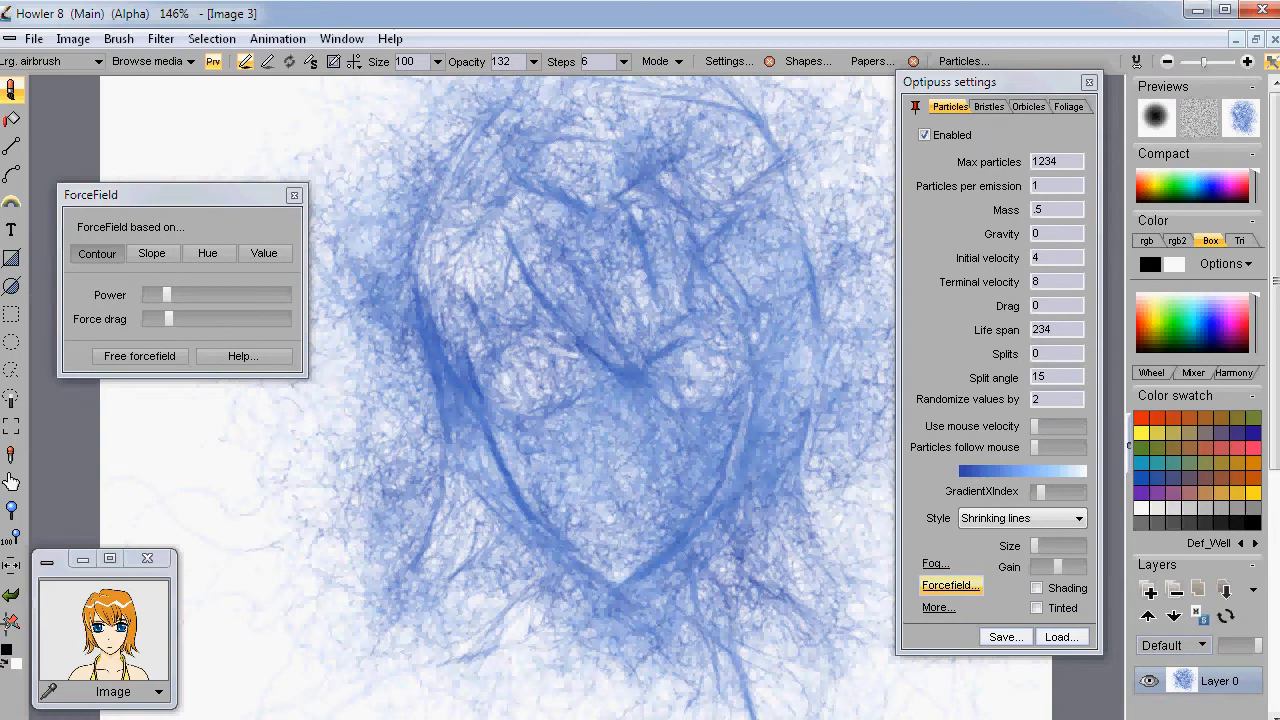
Clear the canvas to white, base the force field on Slope, and paint the character with blue particles
{"action": "left_click", "coordinate": [10, 622]}
{"action": "left_click", "coordinate": [155, 253]}
{"action": "mouse_move", "coordinate": [586, 330]}
{"action": "left_mouse_down"}
{"action": "mouse_move", "coordinate": [631, 266]}
{"action": "mouse_move", "coordinate": [557, 200]}
{"action": "mouse_move", "coordinate": [429, 506]}
{"action": "mouse_move", "coordinate": [563, 556]}
{"action": "mouse_move", "coordinate": [606, 457]}
{"action": "mouse_move", "coordinate": [857, 549]}
{"action": "mouse_move", "coordinate": [731, 537]}
{"action": "mouse_move", "coordinate": [787, 197]}
{"action": "mouse_move", "coordinate": [383, 211]}
{"action": "mouse_move", "coordinate": [700, 77]}
{"action": "mouse_move", "coordinate": [537, 229]}
{"action": "mouse_move", "coordinate": [352, 477]}
{"action": "mouse_move", "coordinate": [503, 419]}
{"action": "mouse_move", "coordinate": [637, 520]}
{"action": "mouse_move", "coordinate": [598, 535]}
{"action": "left_mouse_up"}
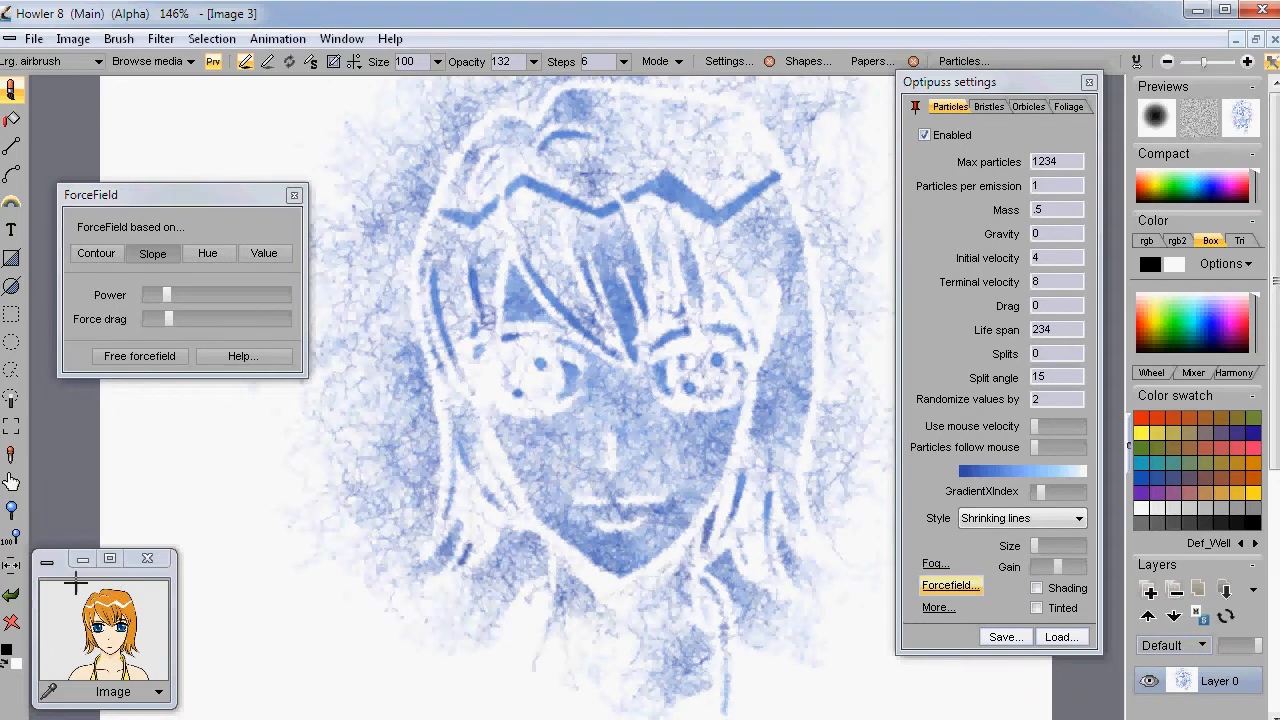
Clear the canvas, base the force field on Contour again, and paint the full character portrait with blue particles
{"action": "left_click", "coordinate": [11, 624]}
{"action": "left_click", "coordinate": [100, 256]}
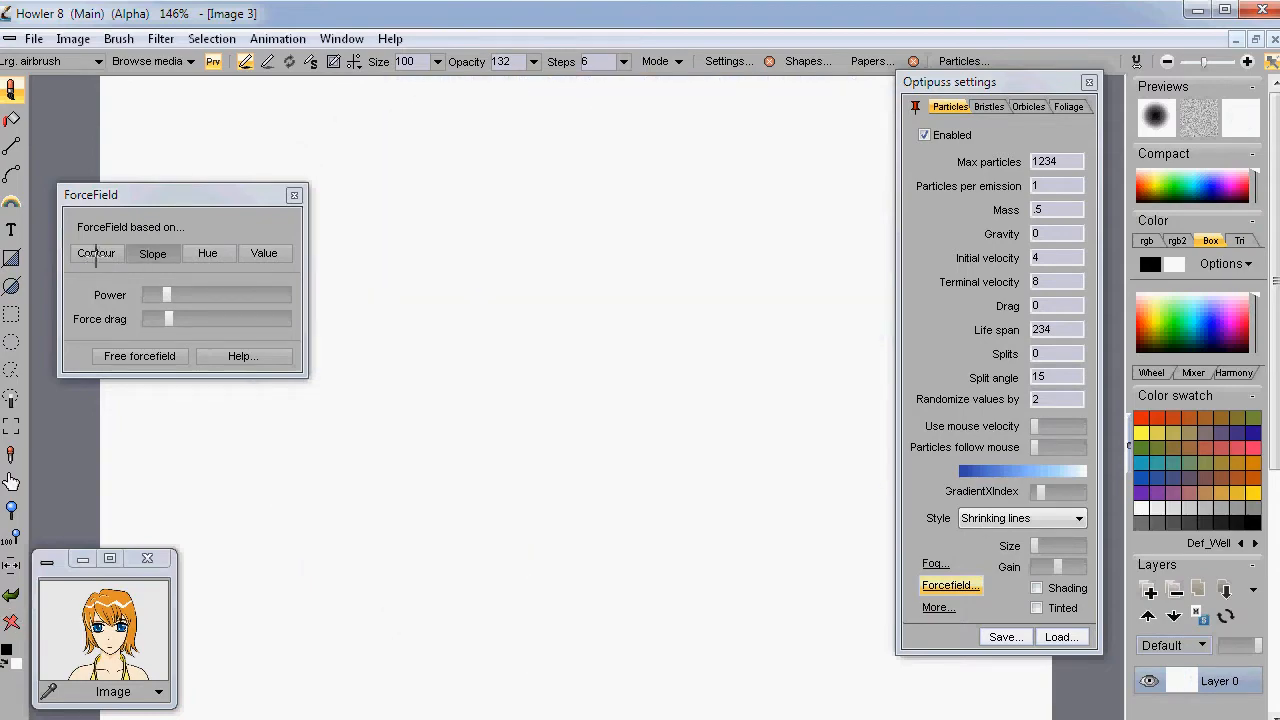
{"action": "mouse_move", "coordinate": [436, 156]}
{"action": "left_mouse_down"}
{"action": "mouse_move", "coordinate": [614, 177]}
{"action": "mouse_move", "coordinate": [771, 263]}
{"action": "mouse_move", "coordinate": [706, 543]}
{"action": "mouse_move", "coordinate": [475, 519]}
{"action": "mouse_move", "coordinate": [506, 277]}
{"action": "mouse_move", "coordinate": [566, 380]}
{"action": "mouse_move", "coordinate": [406, 291]}
{"action": "mouse_move", "coordinate": [544, 181]}
{"action": "mouse_move", "coordinate": [677, 146]}
{"action": "mouse_move", "coordinate": [806, 183]}
{"action": "mouse_move", "coordinate": [794, 271]}
{"action": "mouse_move", "coordinate": [781, 158]}
{"action": "mouse_move", "coordinate": [800, 523]}
{"action": "mouse_move", "coordinate": [691, 569]}
{"action": "mouse_move", "coordinate": [617, 540]}
{"action": "mouse_move", "coordinate": [791, 277]}
{"action": "mouse_move", "coordinate": [620, 211]}
{"action": "mouse_move", "coordinate": [420, 197]}
{"action": "mouse_move", "coordinate": [471, 517]}
{"action": "mouse_move", "coordinate": [508, 557]}
{"action": "mouse_move", "coordinate": [651, 583]}
{"action": "mouse_move", "coordinate": [603, 500]}
{"action": "mouse_move", "coordinate": [475, 358]}
{"action": "mouse_move", "coordinate": [503, 428]}
{"action": "mouse_move", "coordinate": [691, 394]}
{"action": "mouse_move", "coordinate": [409, 264]}
{"action": "mouse_move", "coordinate": [749, 580]}
{"action": "mouse_move", "coordinate": [403, 503]}
{"action": "mouse_move", "coordinate": [711, 340]}
{"action": "mouse_move", "coordinate": [628, 198]}
{"action": "left_mouse_up"}
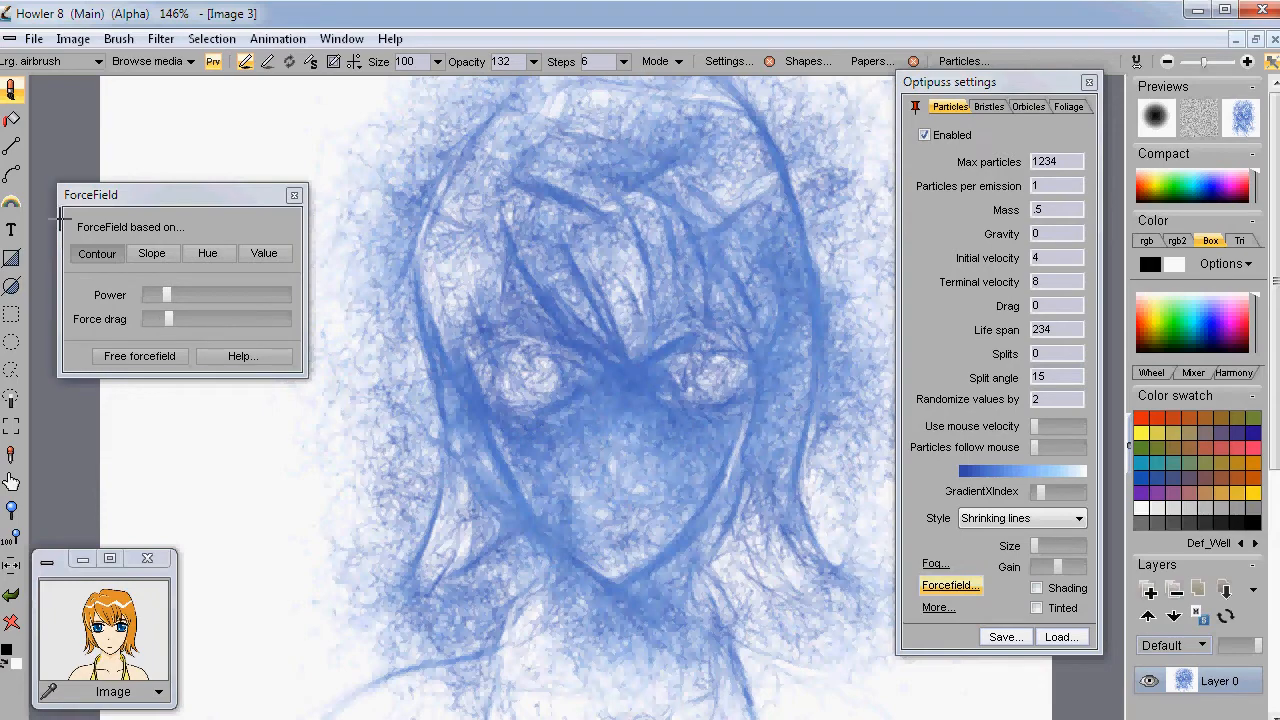
Store the blue particle portrait as an image
{"action": "left_click", "coordinate": [73, 38]}
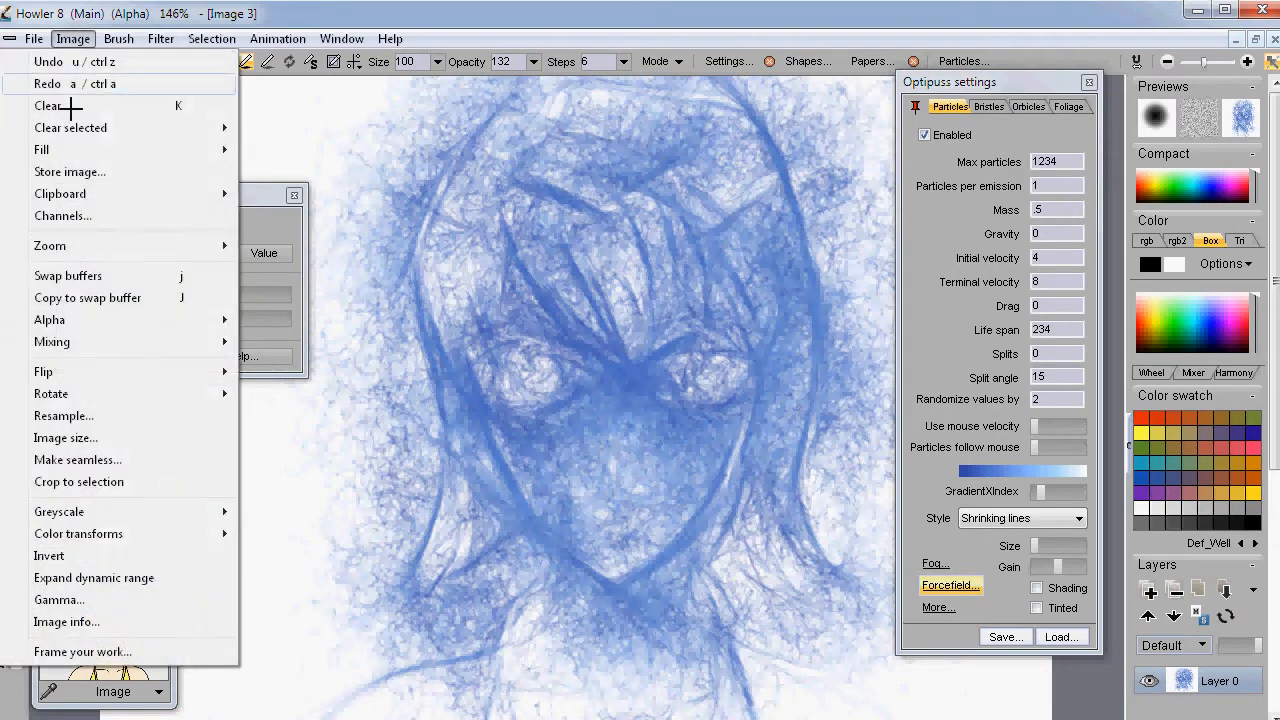
{"action": "left_click", "coordinate": [60, 171]}
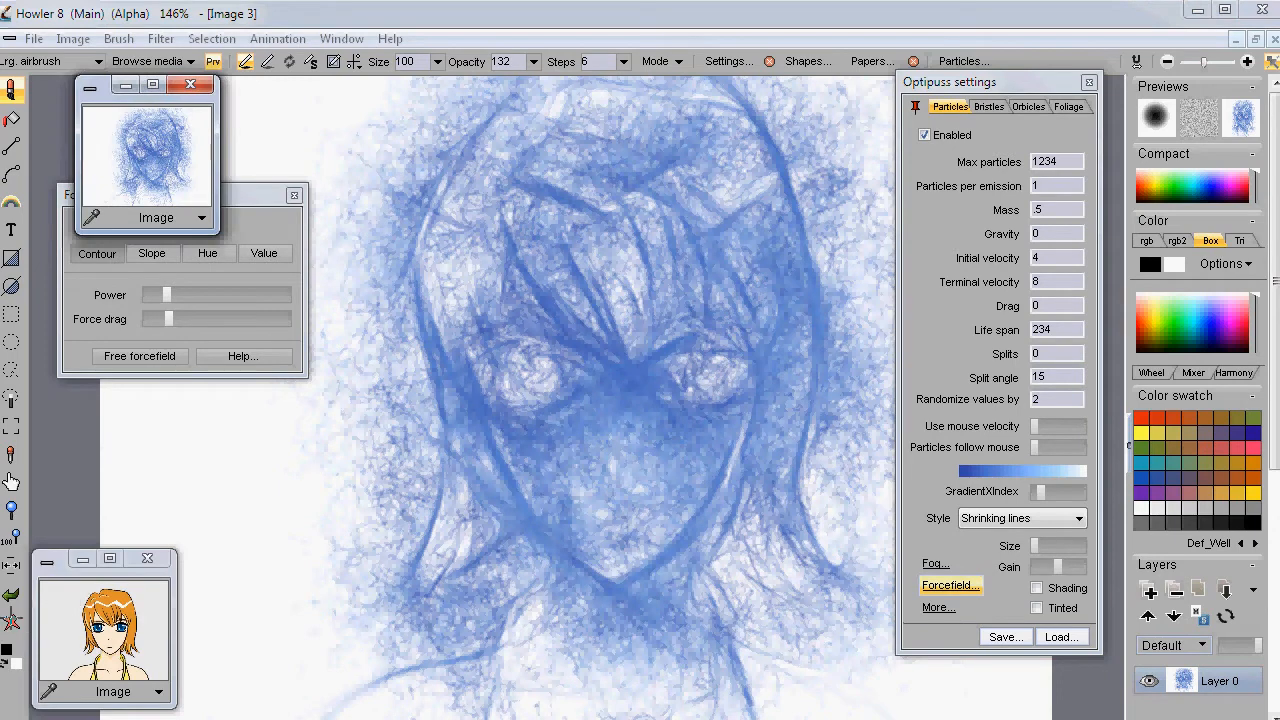
Repaint the character portrait on a cleared canvas with Contour-based blue particles and store the result as an image
{"action": "left_click", "coordinate": [11, 622]}
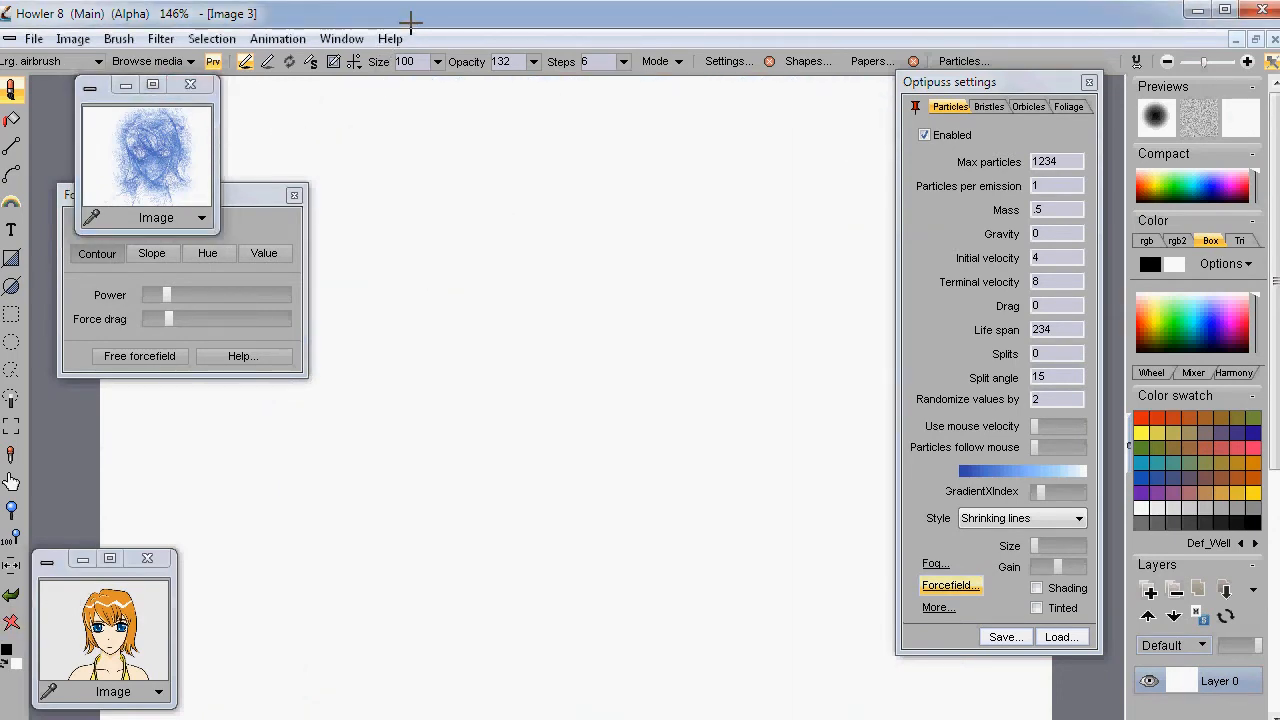
{"action": "mouse_move", "coordinate": [440, 155]}
{"action": "left_mouse_down"}
{"action": "mouse_move", "coordinate": [618, 174]}
{"action": "mouse_move", "coordinate": [540, 192]}
{"action": "mouse_move", "coordinate": [630, 172]}
{"action": "mouse_move", "coordinate": [522, 250]}
{"action": "left_mouse_up"}
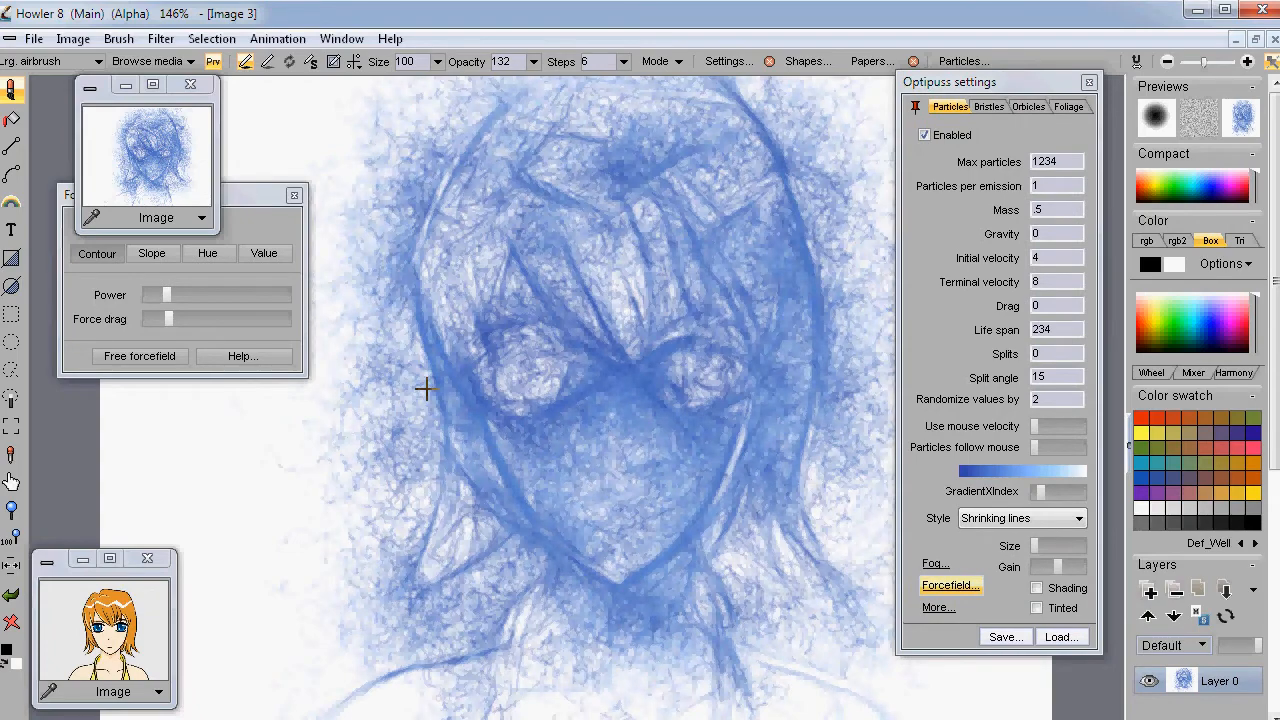
{"action": "left_click", "coordinate": [80, 40]}
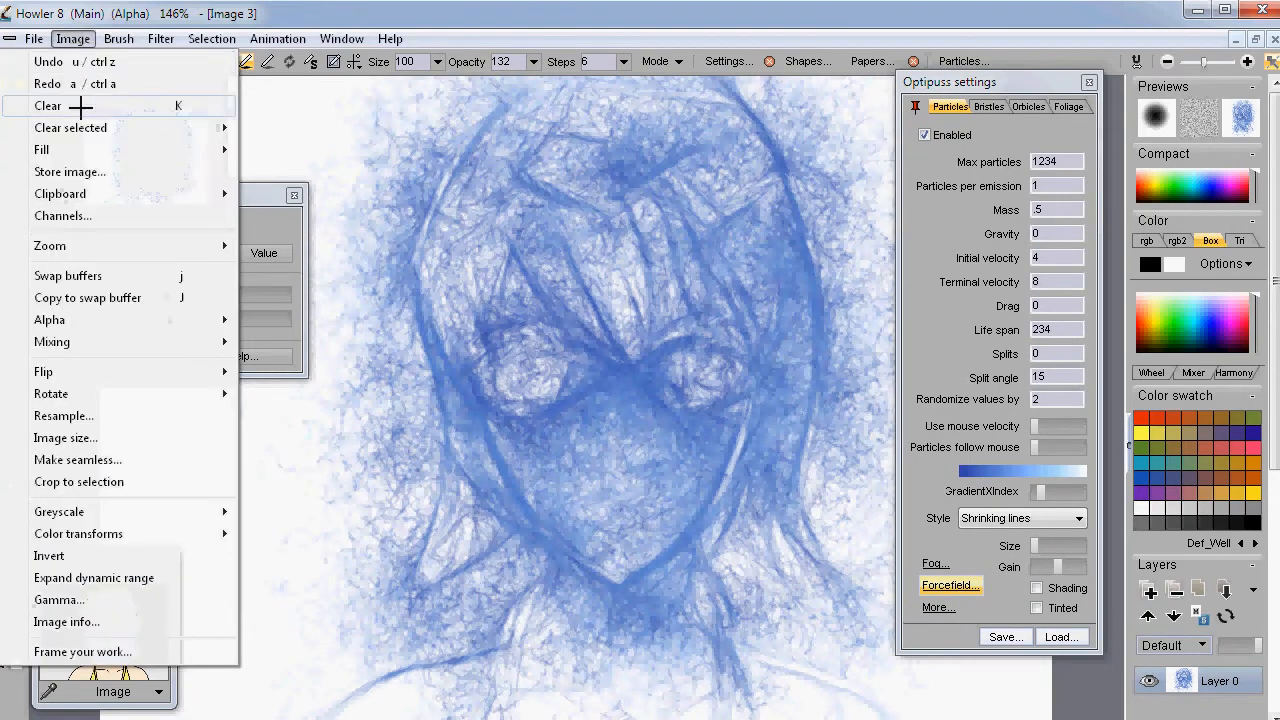
{"action": "left_click", "coordinate": [68, 171]}
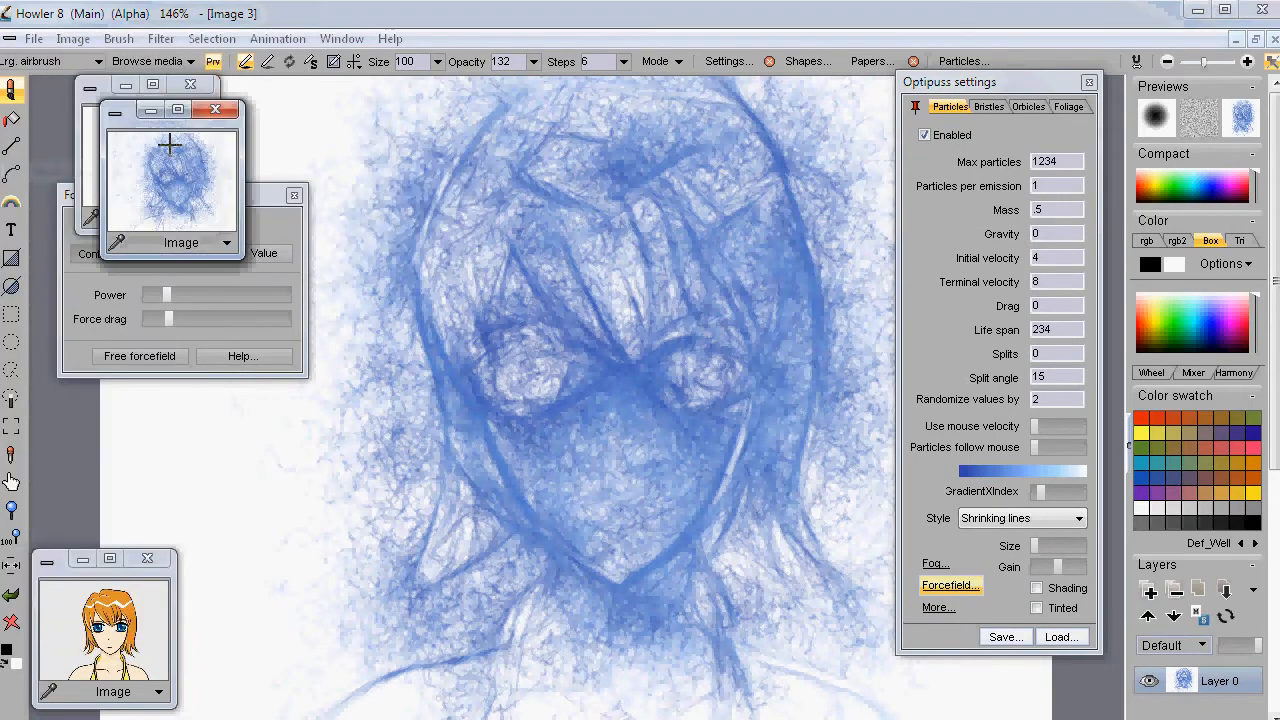
{"action": "left_click_drag", "start_coordinate": [129, 112], "coordinate": [180, 712]}
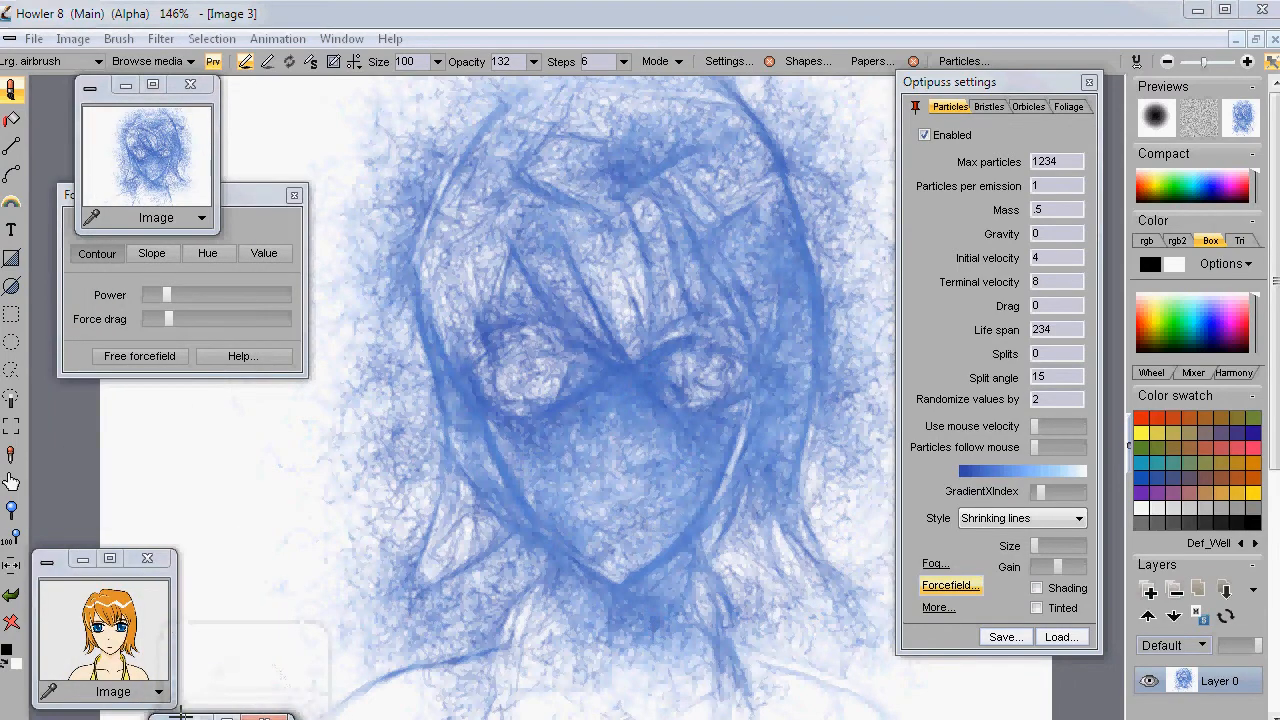
Base the force field on Slope, paint the character on a cleared canvas, and store the result as an image
{"action": "left_click", "coordinate": [250, 193]}
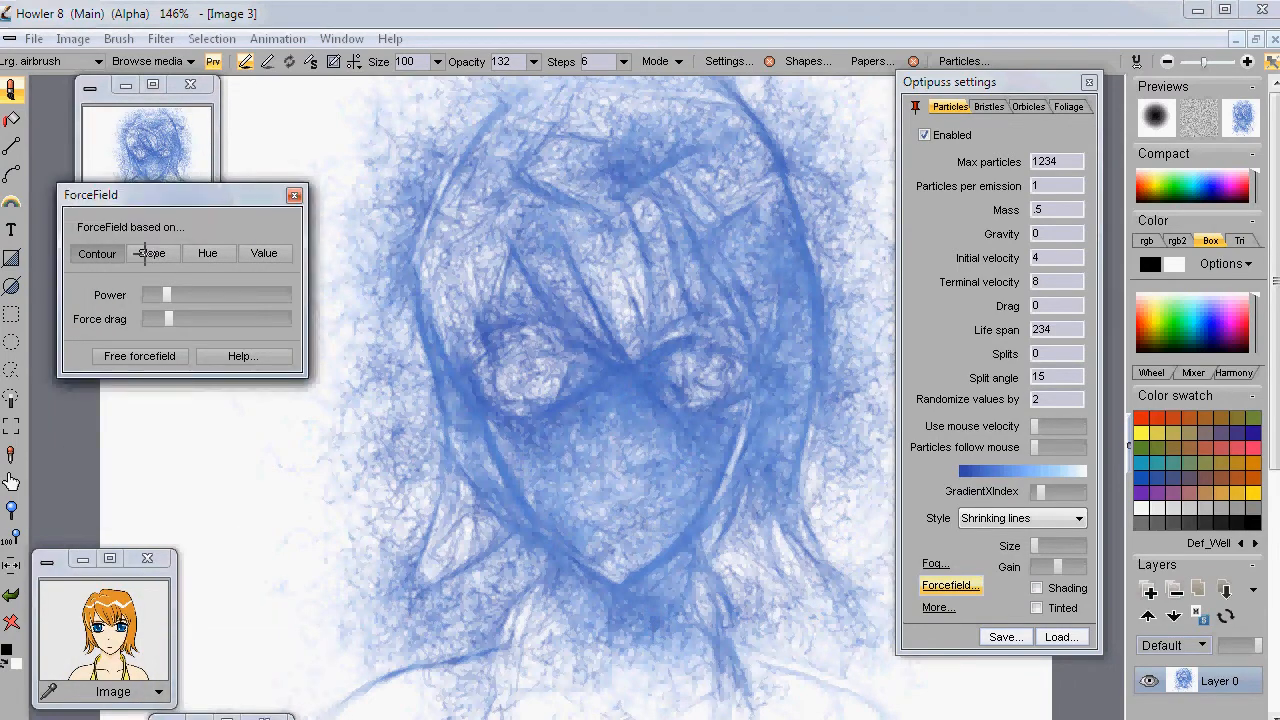
{"action": "left_click", "coordinate": [146, 253]}
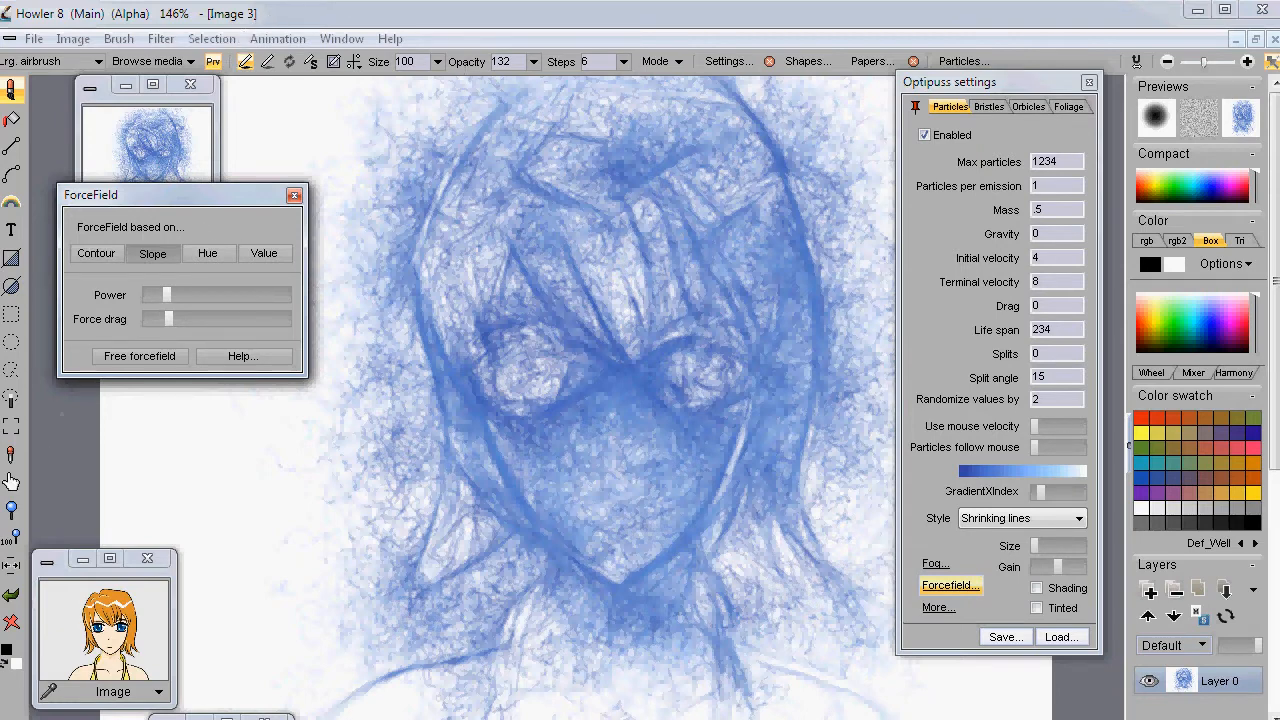
{"action": "left_click", "coordinate": [11, 622]}
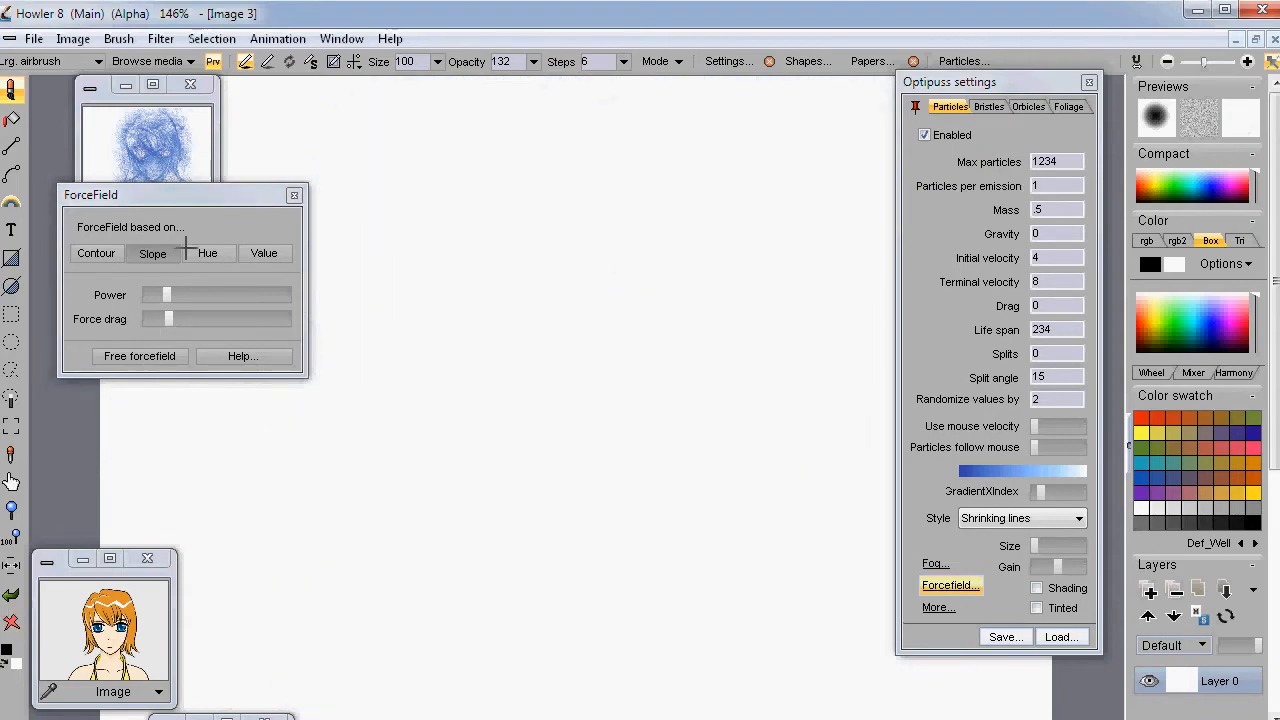
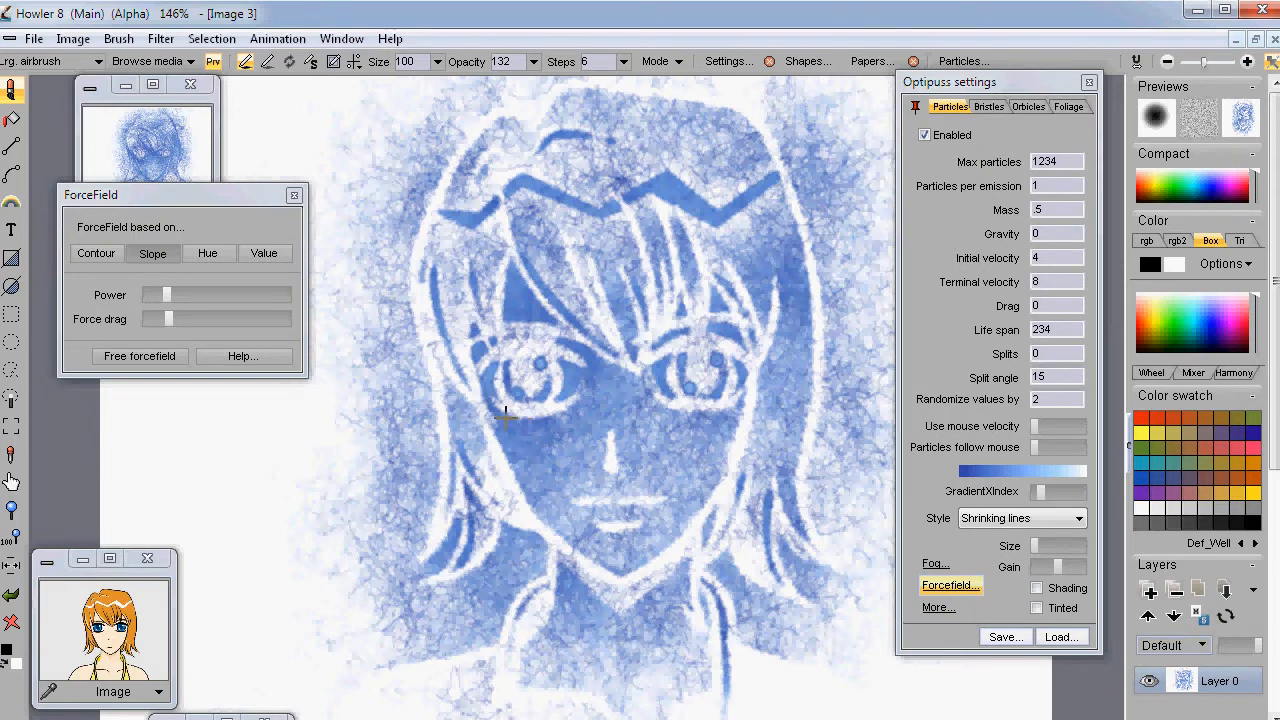
{"action": "left_click", "coordinate": [73, 38]}
{"action": "left_click", "coordinate": [70, 171]}
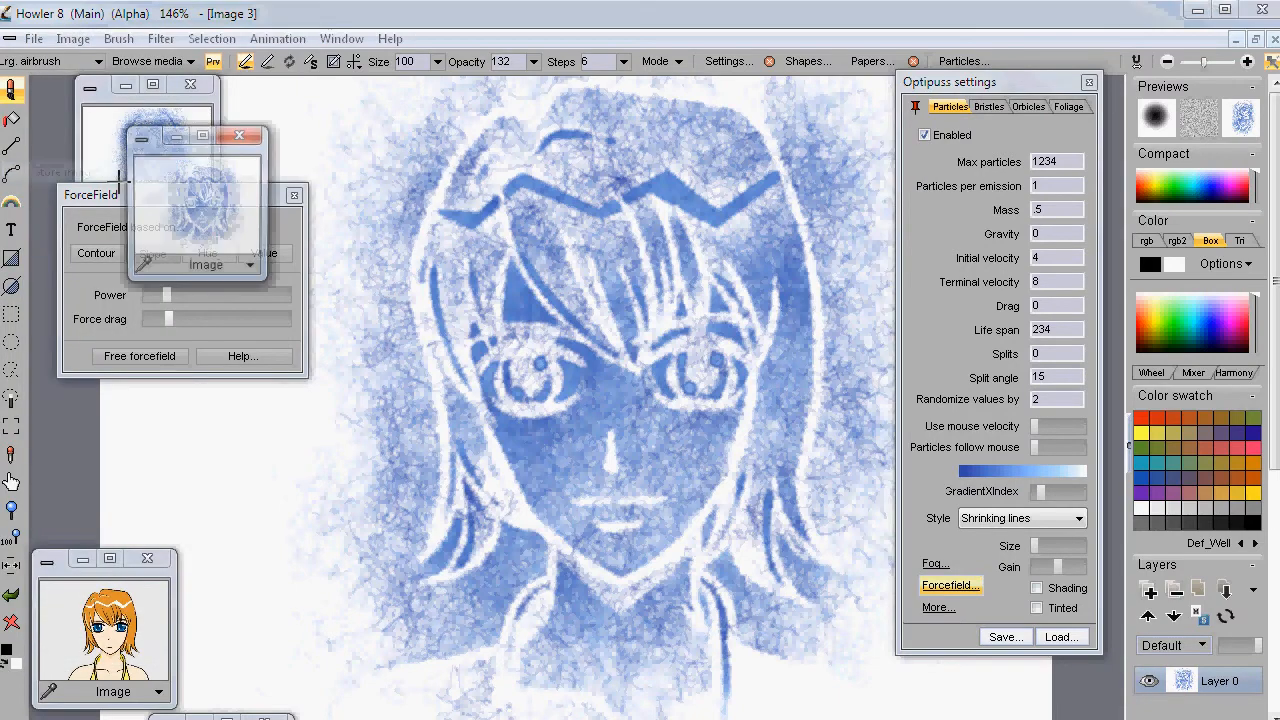
{"action": "left_click_drag", "start_coordinate": [183, 206], "coordinate": [381, 697]}
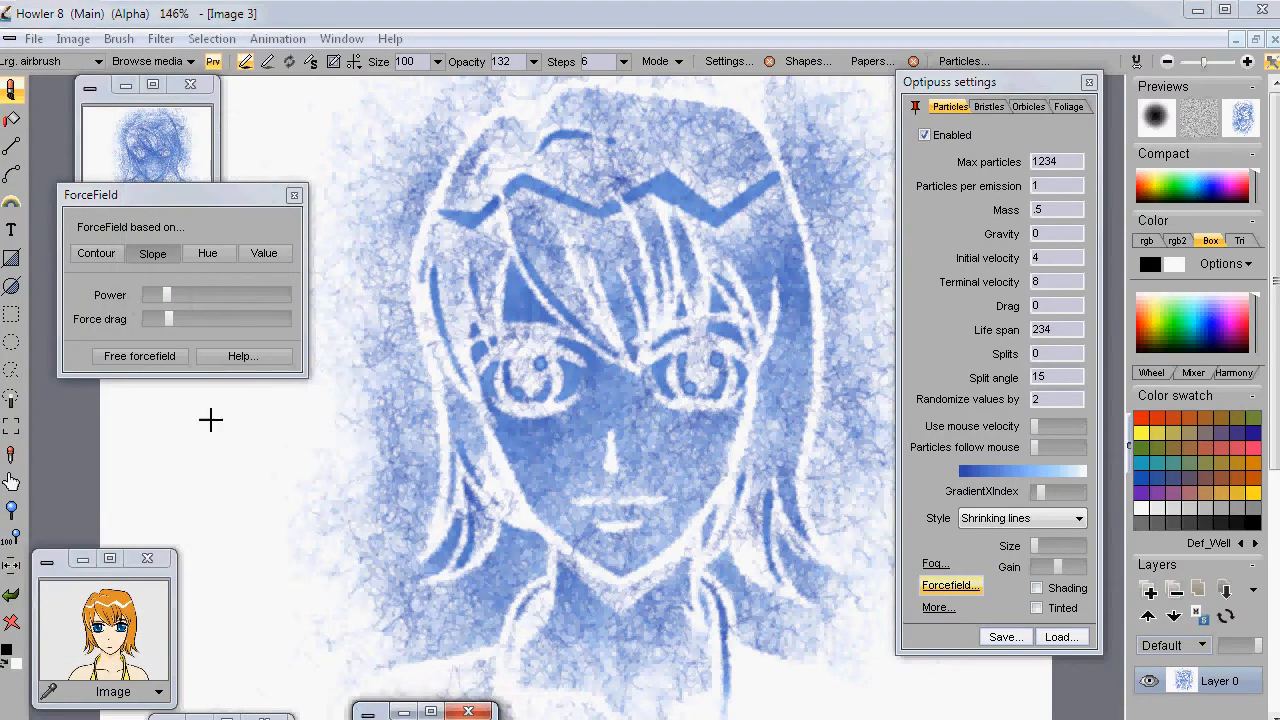
Base the force field on Hue, and enlarge the original character's reference image and move it out of the way
{"action": "left_click", "coordinate": [208, 253]}
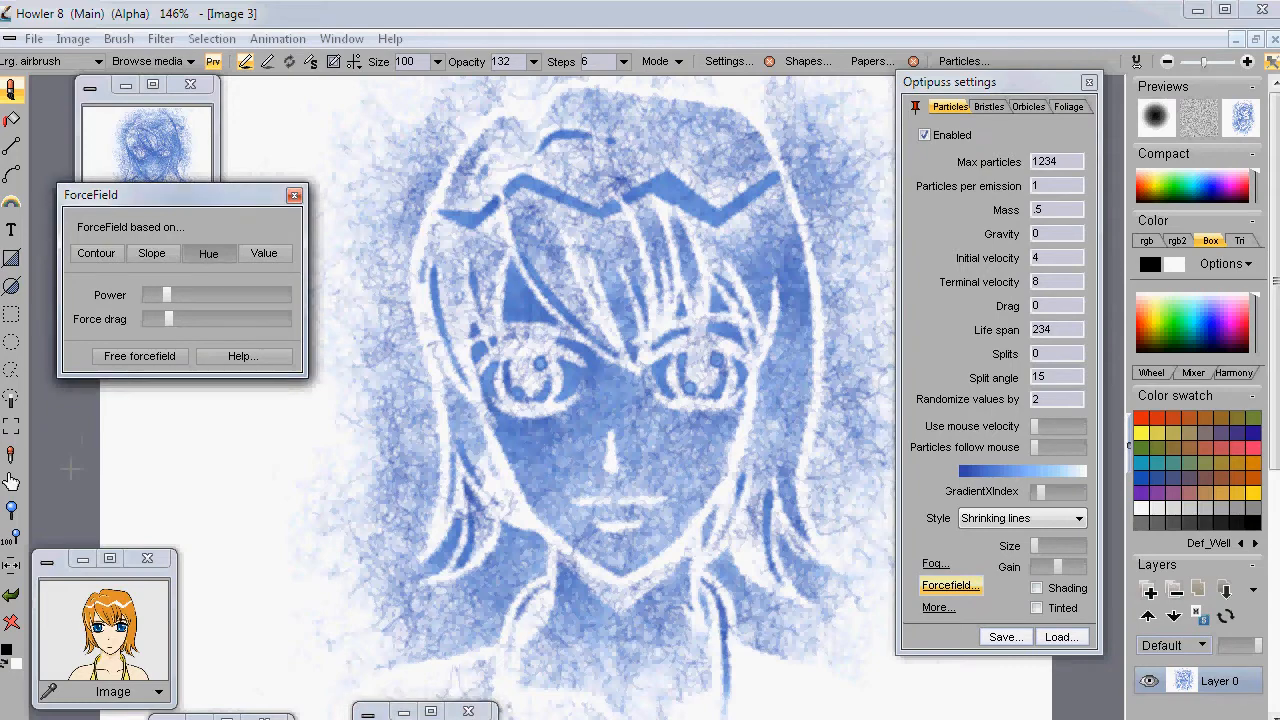
{"action": "left_click_drag", "start_coordinate": [174, 546], "coordinate": [286, 458]}
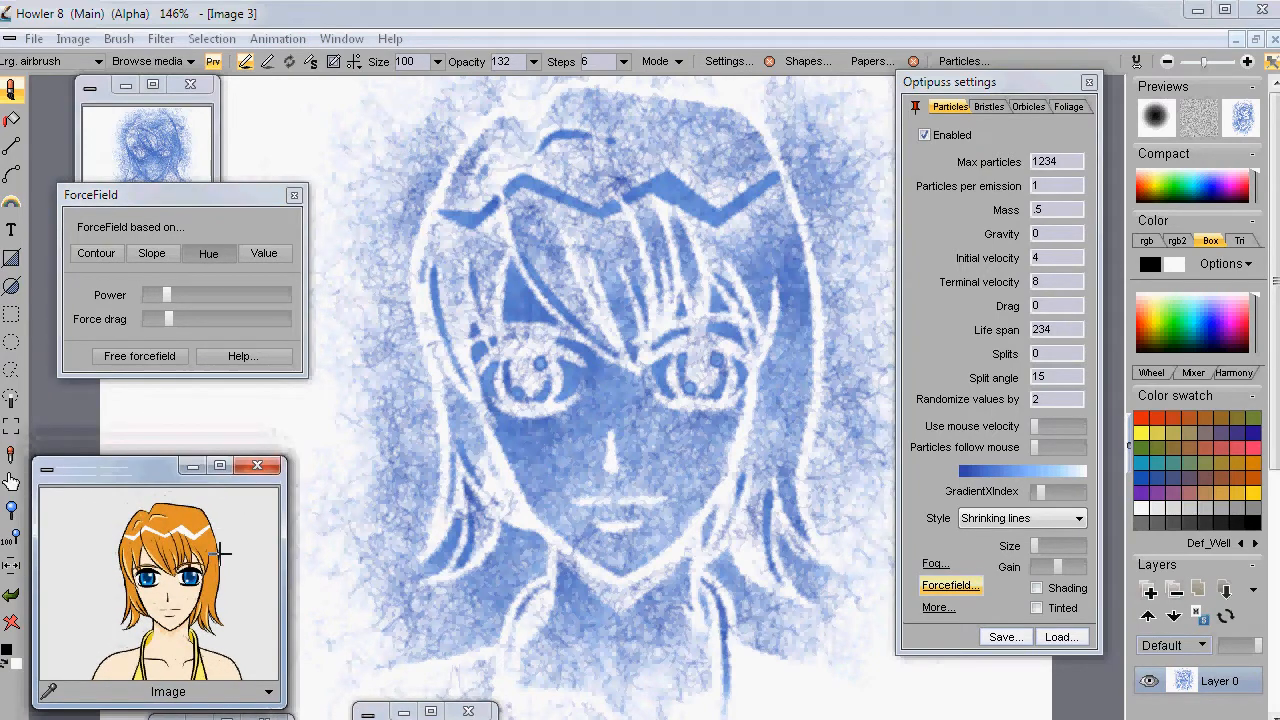
{"action": "left_click_drag", "start_coordinate": [118, 470], "coordinate": [846, 679]}
Paint the character on a cleared canvas with Hue-driven blue particles and store the painting as an image
{"action": "left_click", "coordinate": [12, 622]}
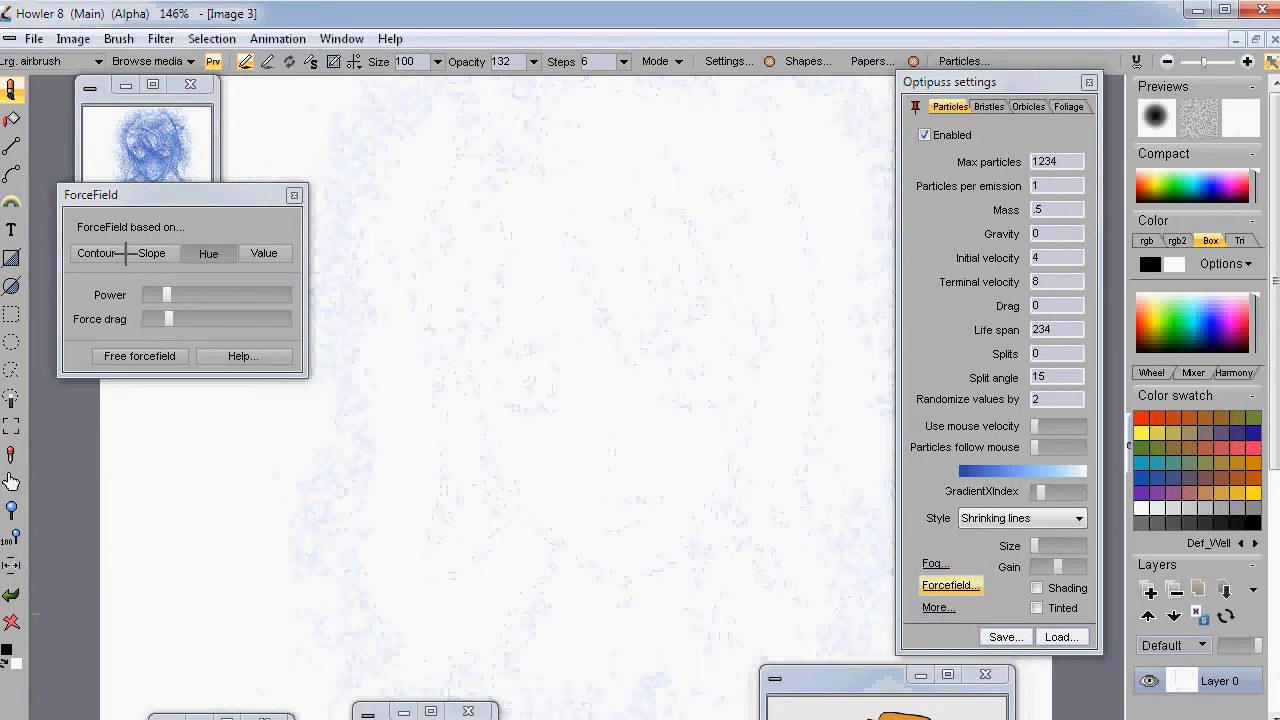
{"action": "mouse_move", "coordinate": [437, 158]}
{"action": "left_mouse_down"}
{"action": "mouse_move", "coordinate": [545, 355]}
{"action": "mouse_move", "coordinate": [672, 187]}
{"action": "mouse_move", "coordinate": [765, 268]}
{"action": "mouse_move", "coordinate": [848, 398]}
{"action": "mouse_move", "coordinate": [580, 550]}
{"action": "left_mouse_up"}
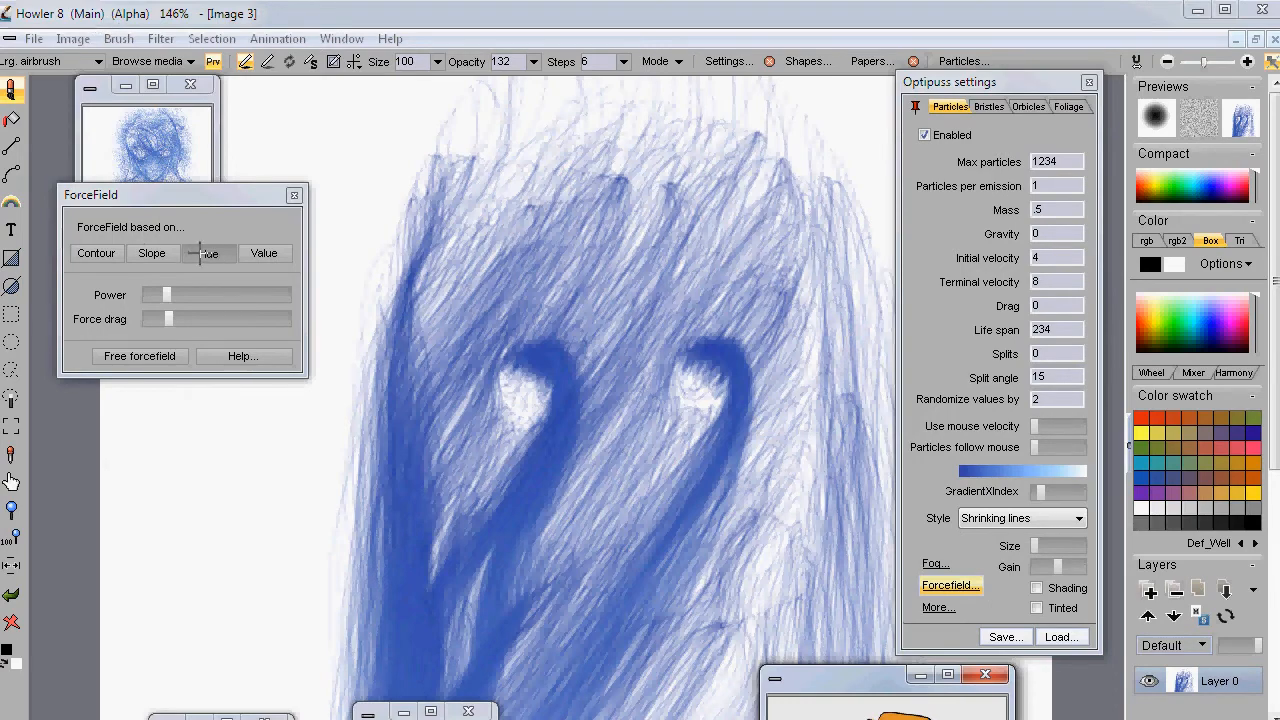
{"action": "left_click", "coordinate": [70, 38]}
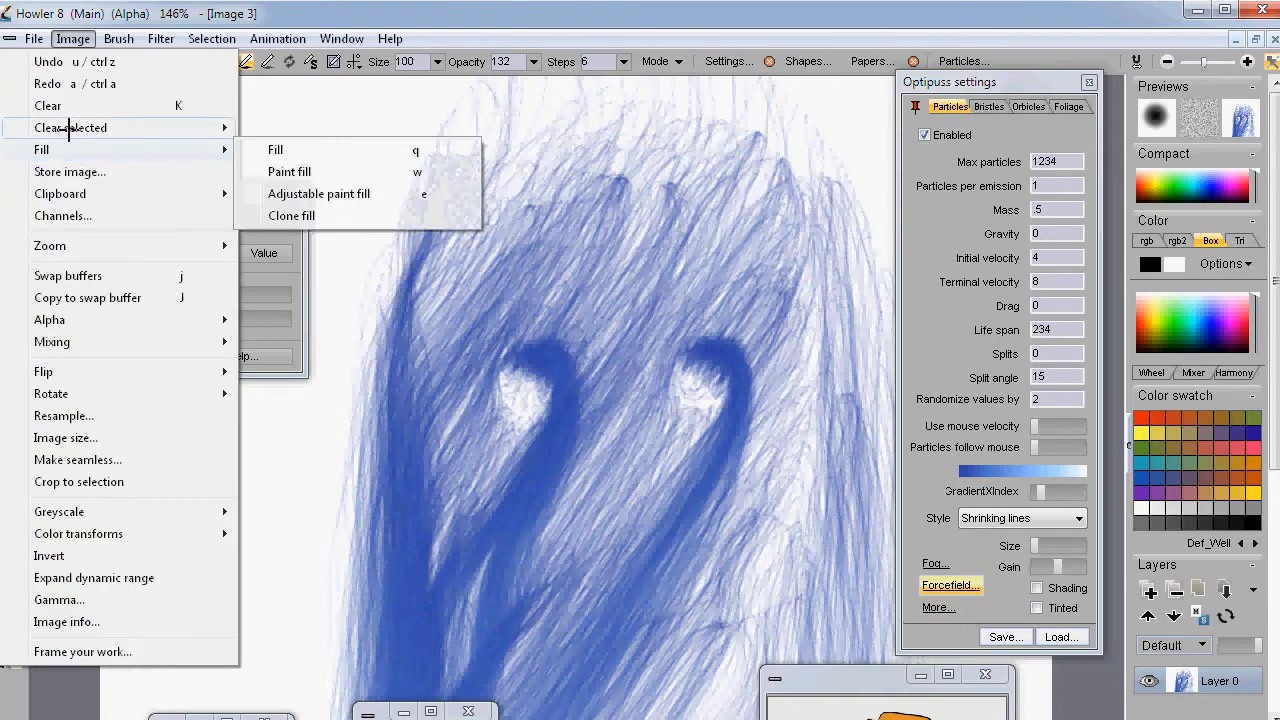
{"action": "left_click", "coordinate": [64, 171]}
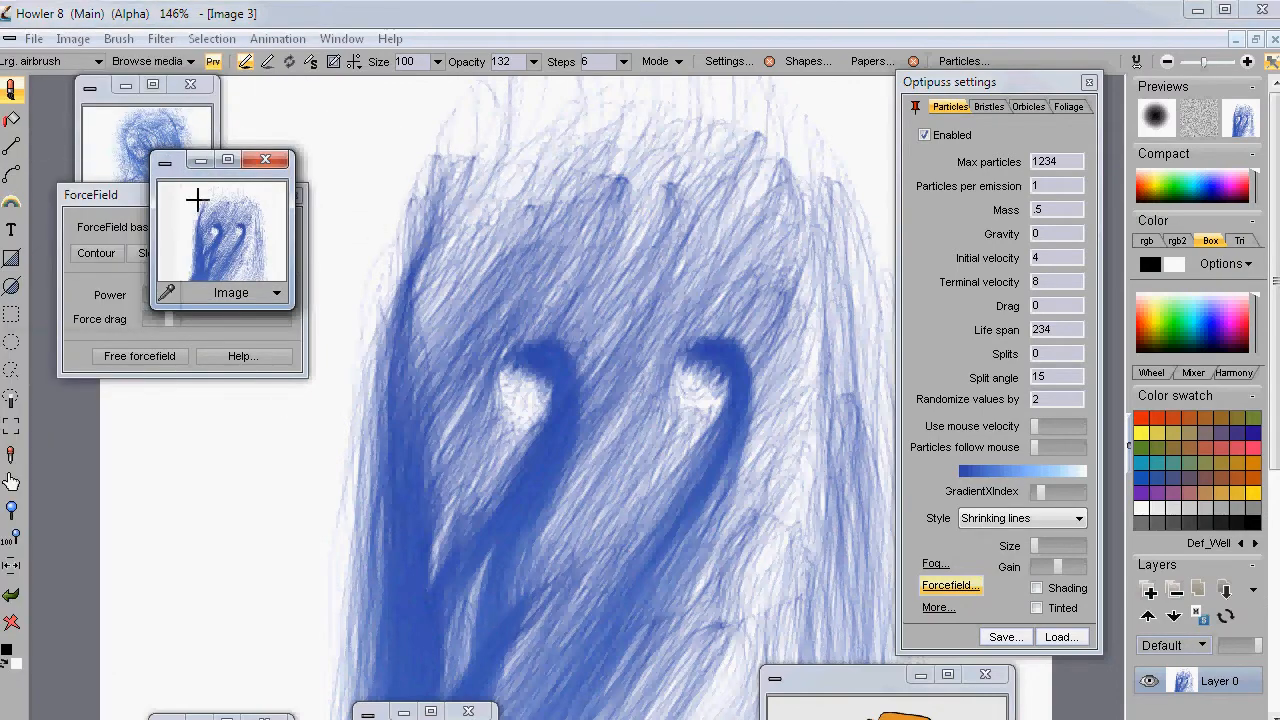
Arrange the stored Contour, Slope and Hue paintings next to each other below the force field settings
{"action": "left_click_drag", "start_coordinate": [182, 168], "coordinate": [242, 563]}
{"action": "mouse_move", "coordinate": [389, 714]}
{"action": "left_mouse_down"}
{"action": "mouse_move", "coordinate": [93, 616]}
{"action": "mouse_move", "coordinate": [77, 560]}
{"action": "left_mouse_up"}
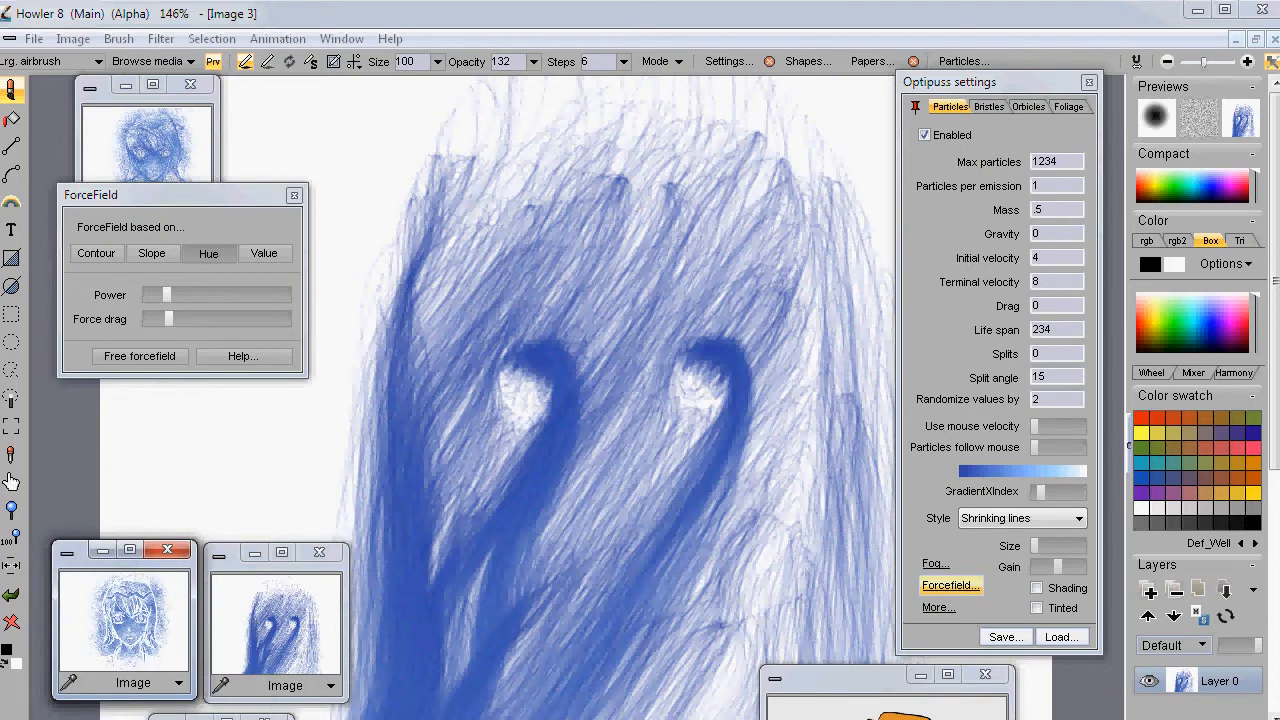
{"action": "mouse_move", "coordinate": [176, 717]}
{"action": "left_mouse_down"}
{"action": "mouse_move", "coordinate": [78, 540]}
{"action": "mouse_move", "coordinate": [42, 410]}
{"action": "mouse_move", "coordinate": [63, 400]}
{"action": "left_mouse_up"}
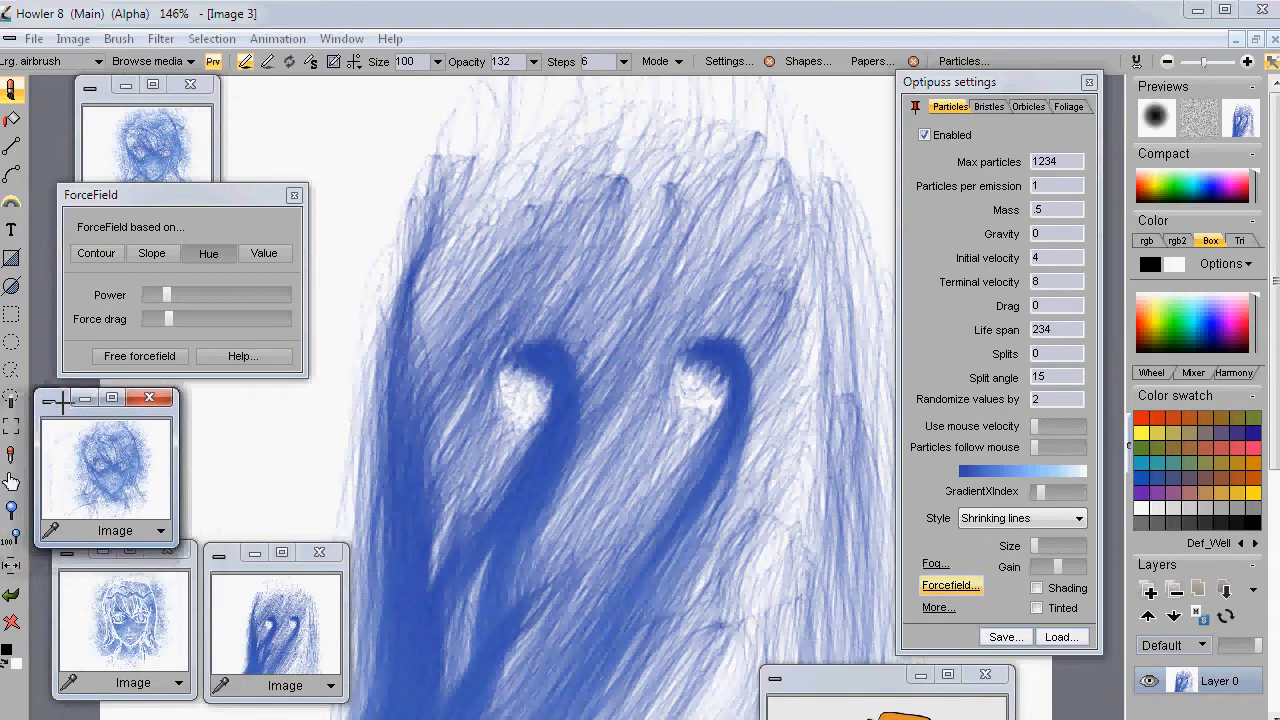
Base the force field on Value and paint the character on a cleared canvas with blue particles
{"action": "left_click", "coordinate": [263, 252]}
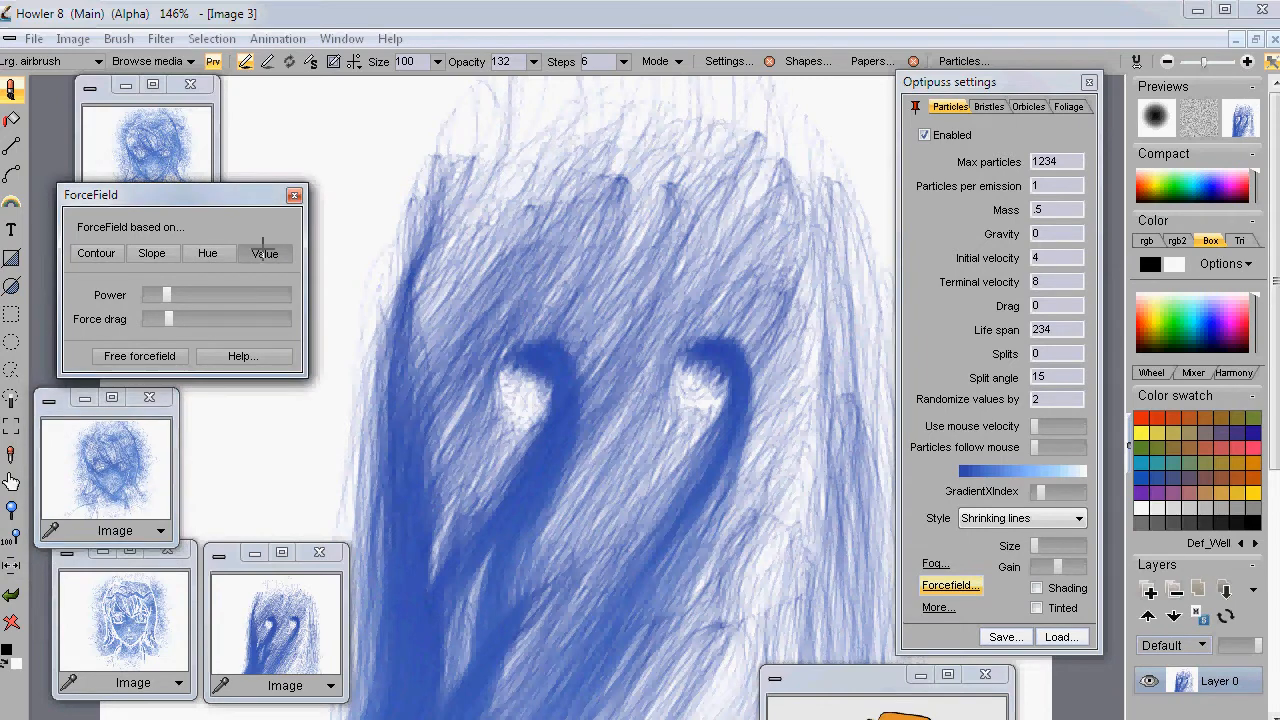
{"action": "left_click", "coordinate": [12, 621]}
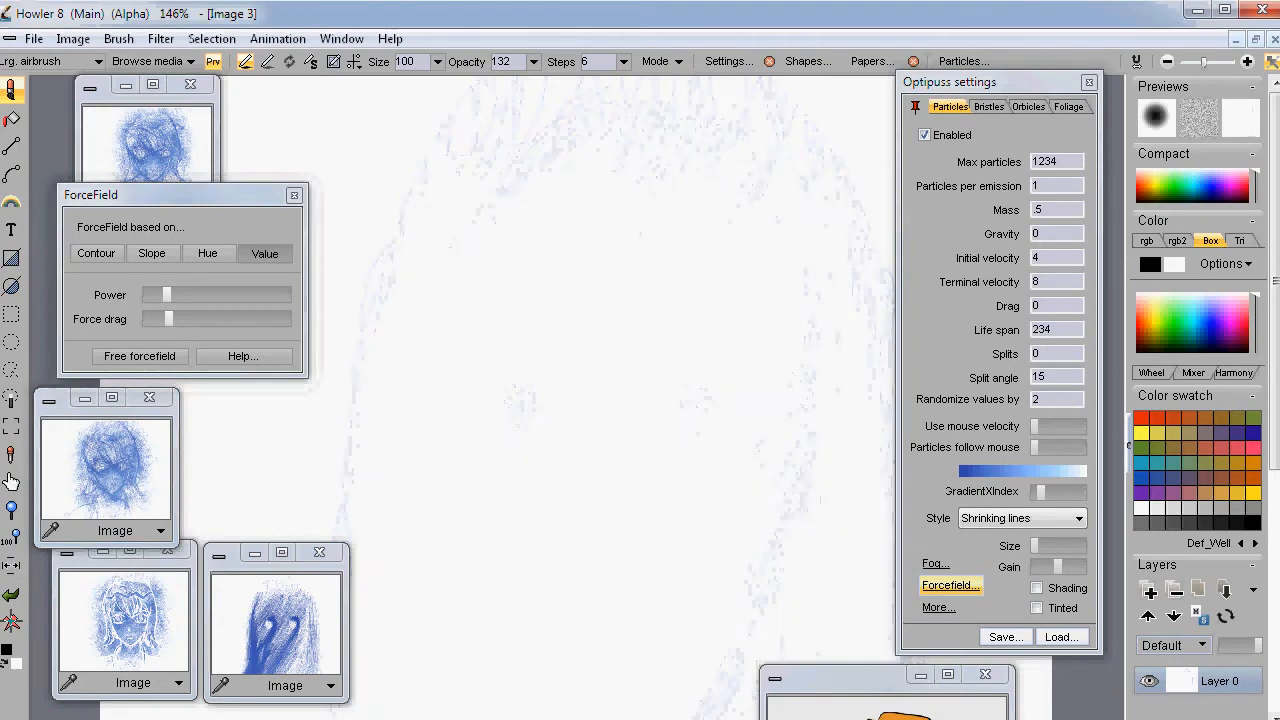
{"action": "left_click_drag", "start_coordinate": [672, 236], "coordinate": [593, 440]}
{"action": "mouse_move", "coordinate": [612, 180]}
{"action": "left_mouse_down"}
{"action": "mouse_move", "coordinate": [530, 206]}
{"action": "mouse_move", "coordinate": [671, 184]}
{"action": "mouse_move", "coordinate": [508, 242]}
{"action": "mouse_move", "coordinate": [765, 266]}
{"action": "left_mouse_up"}
{"action": "mouse_move", "coordinate": [508, 470]}
{"action": "left_mouse_down"}
{"action": "mouse_move", "coordinate": [860, 400]}
{"action": "mouse_move", "coordinate": [574, 552]}
{"action": "mouse_move", "coordinate": [672, 585]}
{"action": "left_mouse_up"}
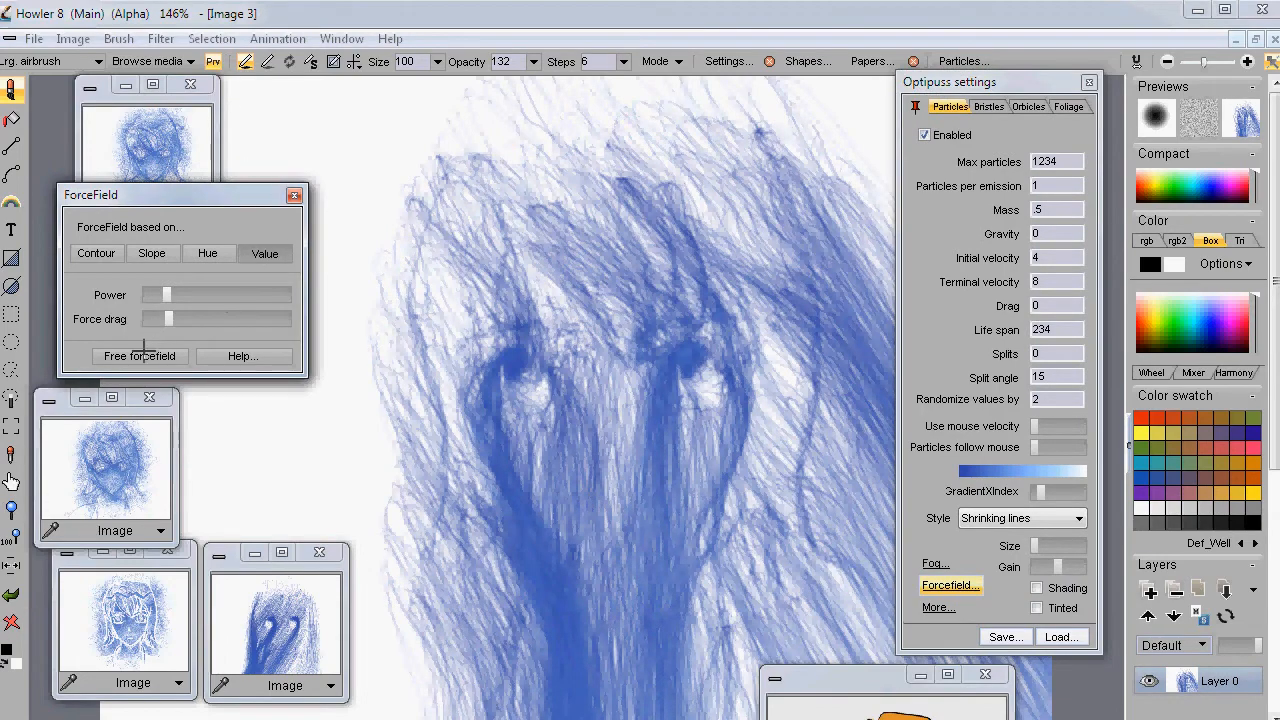
Store the Value-based painting as an image and enlarge its window, moving the force field and particle settings aside
{"action": "left_click_drag", "start_coordinate": [200, 191], "coordinate": [1040, 125]}
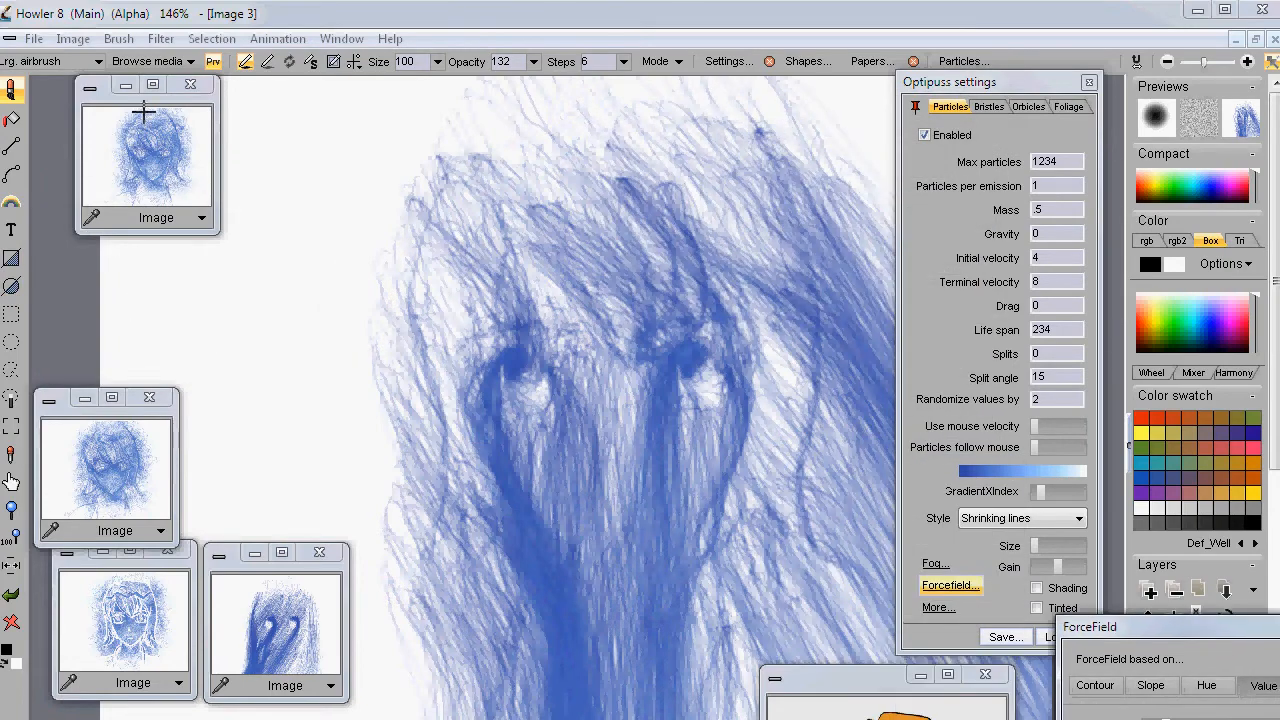
{"action": "left_click", "coordinate": [70, 39]}
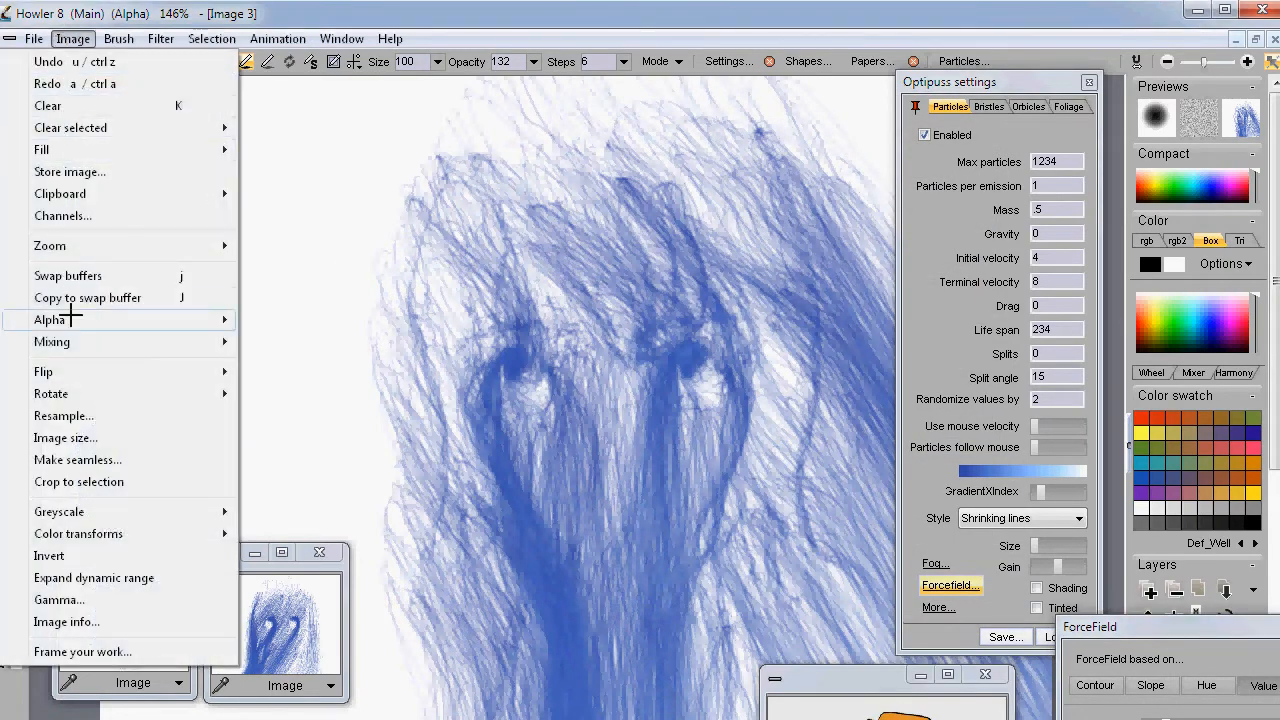
{"action": "left_click", "coordinate": [70, 171]}
{"action": "left_click_drag", "start_coordinate": [202, 188], "coordinate": [981, 300]}
{"action": "left_click_drag", "start_coordinate": [1040, 81], "coordinate": [1279, 122]}
{"action": "left_click_drag", "start_coordinate": [971, 300], "coordinate": [977, 439]}
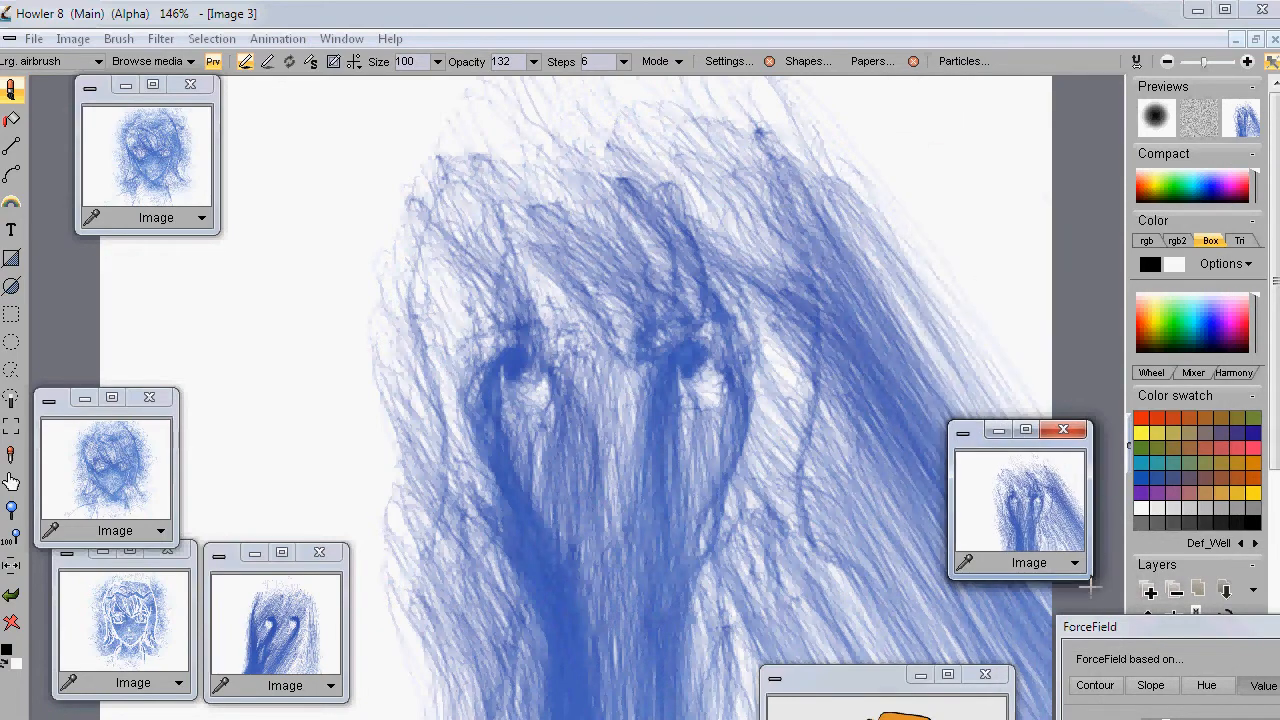
{"action": "left_click_drag", "start_coordinate": [1090, 579], "coordinate": [1234, 714]}
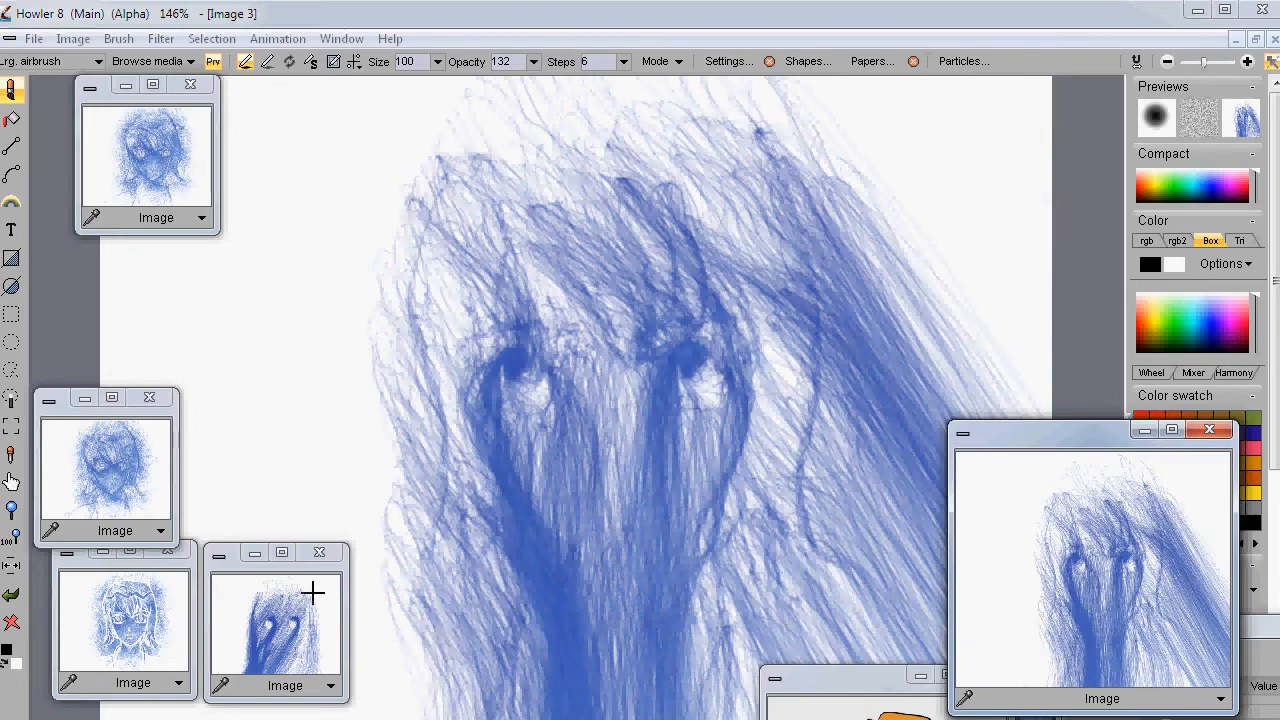
Enlarge the stored Hue and Slope paintings and line them up with the Value painting for comparison
{"action": "left_click", "coordinate": [258, 545]}
{"action": "left_click_drag", "start_coordinate": [259, 545], "coordinate": [733, 339]}
{"action": "left_click_drag", "start_coordinate": [818, 494], "coordinate": [976, 614]}
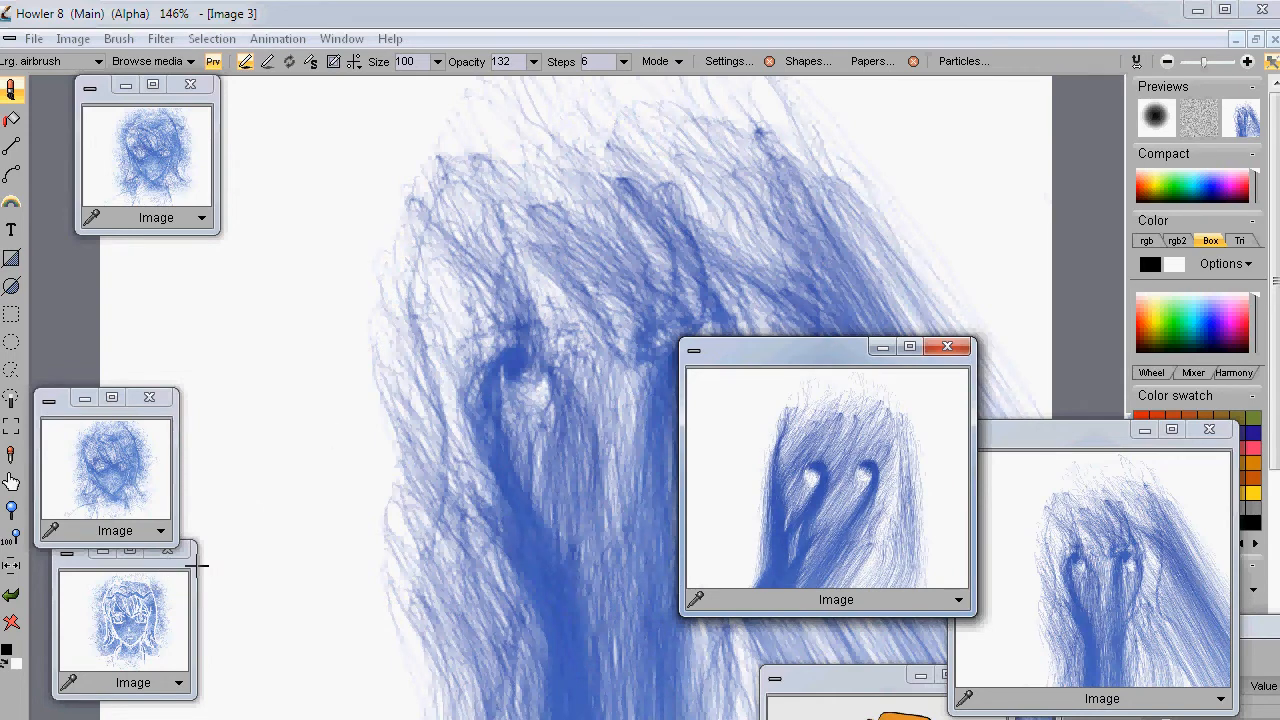
{"action": "left_click", "coordinate": [126, 556]}
{"action": "left_click_drag", "start_coordinate": [86, 557], "coordinate": [420, 246]}
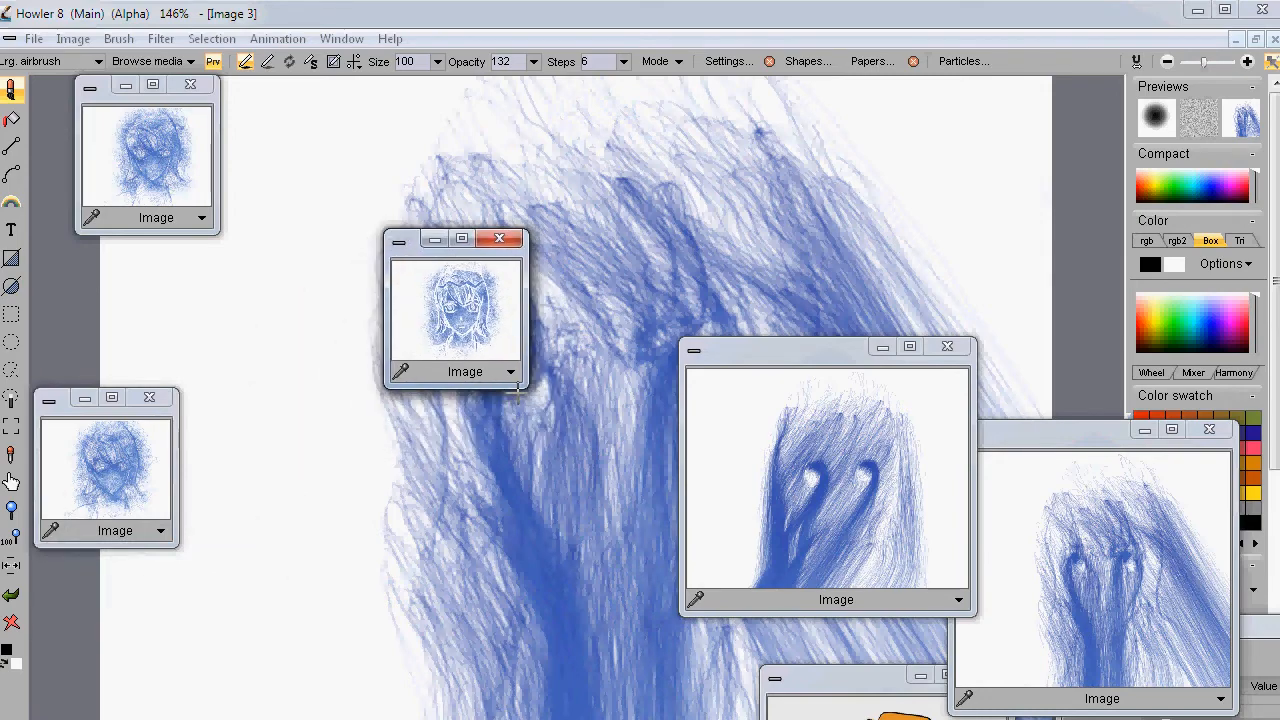
{"action": "left_click_drag", "start_coordinate": [529, 391], "coordinate": [755, 563]}
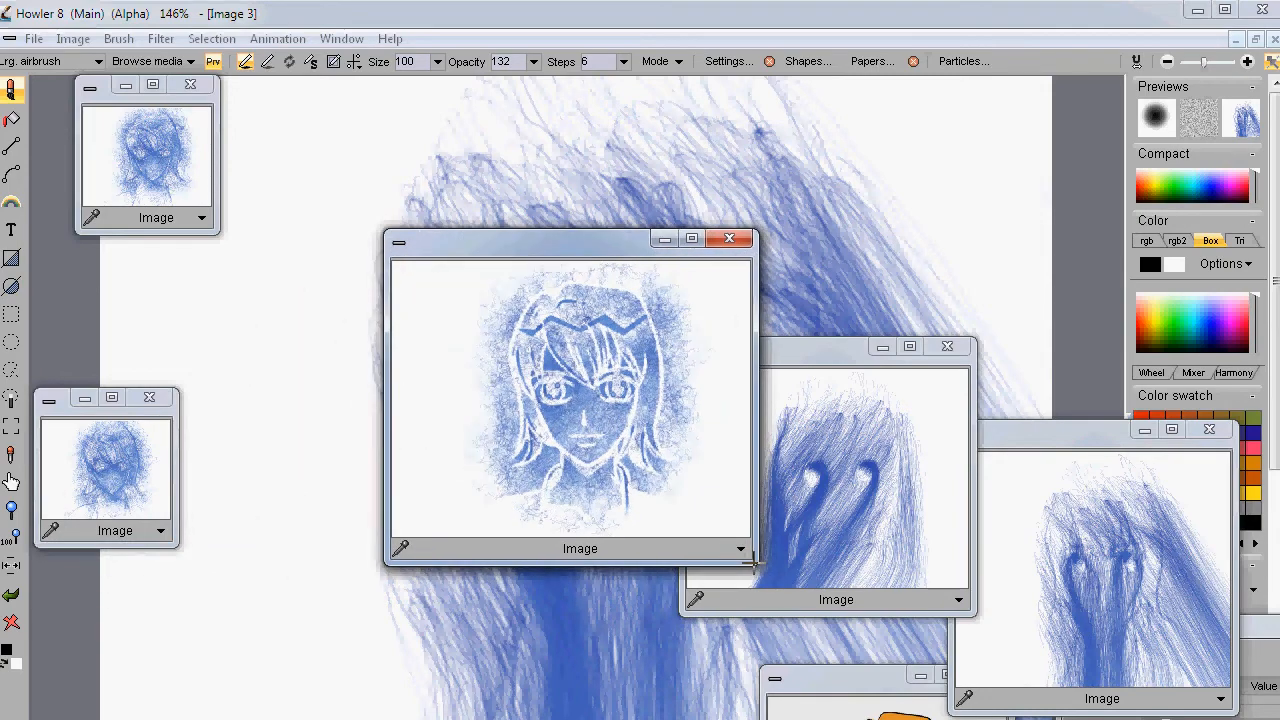
Enlarge the stored Contour painting and arrange all four force field results together with the original character image
{"action": "left_click_drag", "start_coordinate": [70, 408], "coordinate": [155, 194]}
{"action": "left_click_drag", "start_coordinate": [264, 333], "coordinate": [476, 515]}
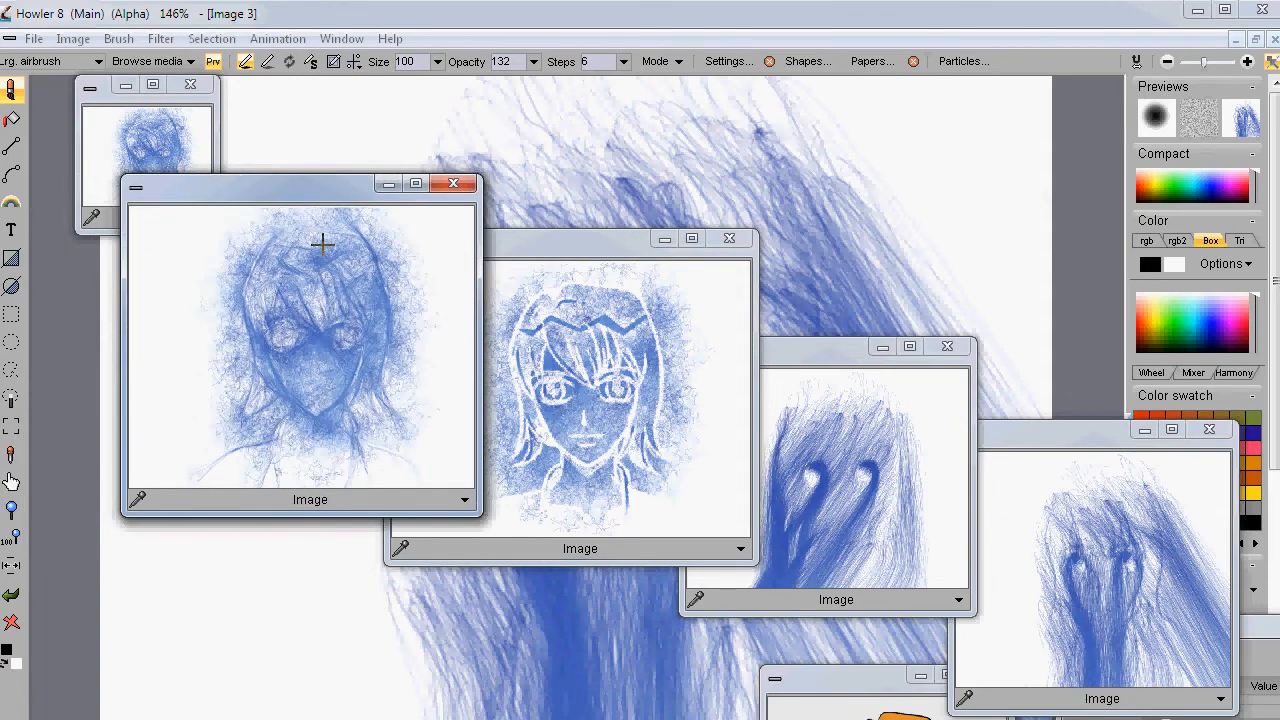
{"action": "left_click_drag", "start_coordinate": [298, 190], "coordinate": [206, 146]}
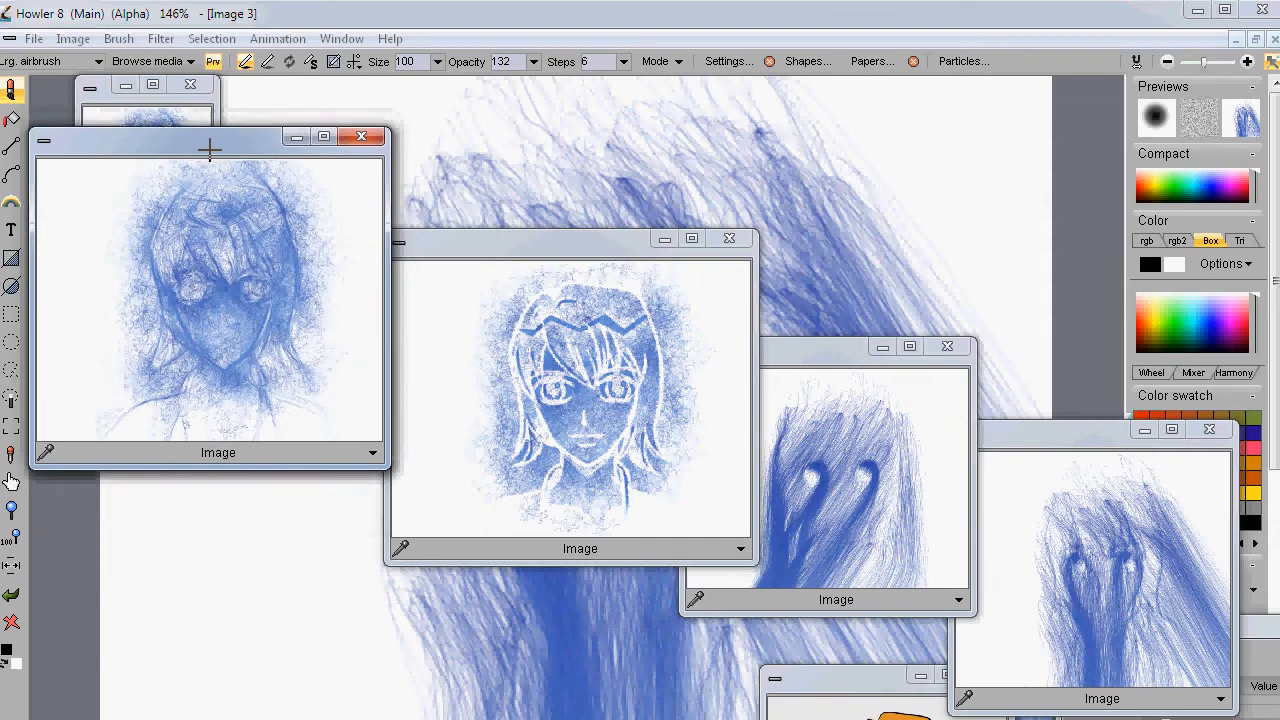
{"action": "left_click", "coordinate": [500, 249]}
{"action": "left_click_drag", "start_coordinate": [531, 251], "coordinate": [480, 234]}
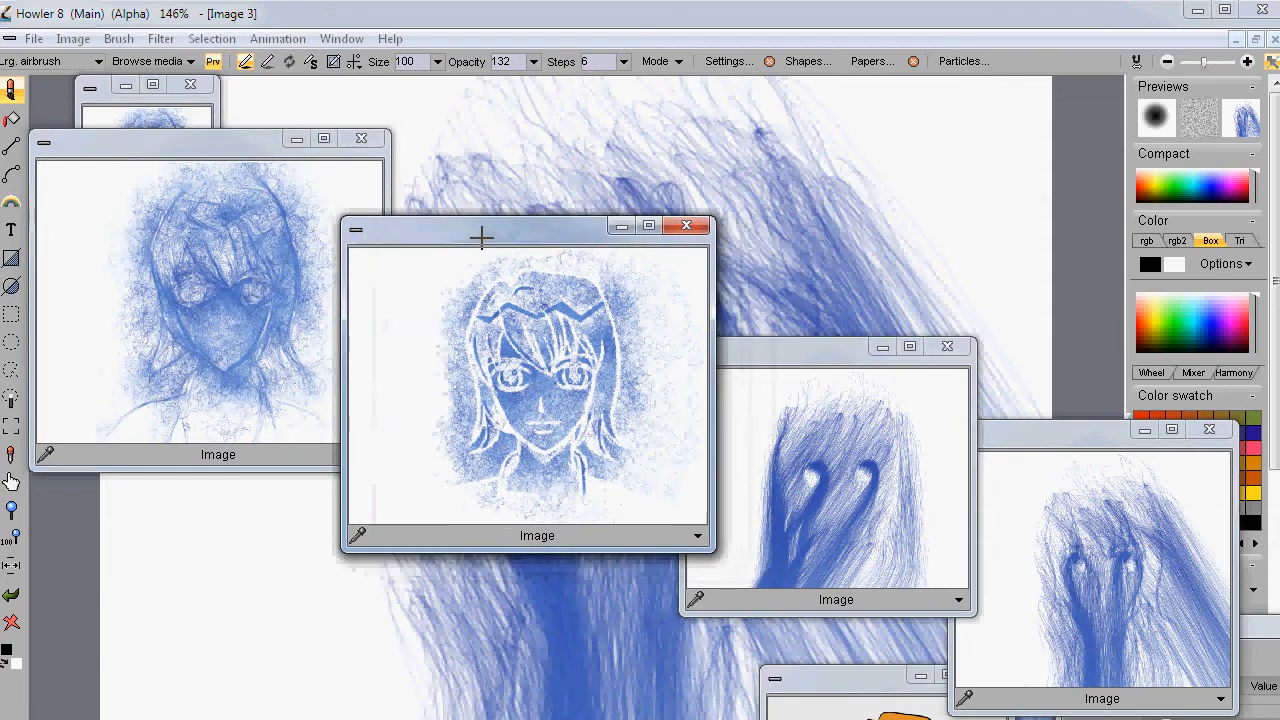
{"action": "left_click_drag", "start_coordinate": [797, 357], "coordinate": [728, 348]}
{"action": "left_click_drag", "start_coordinate": [832, 679], "coordinate": [913, 71]}
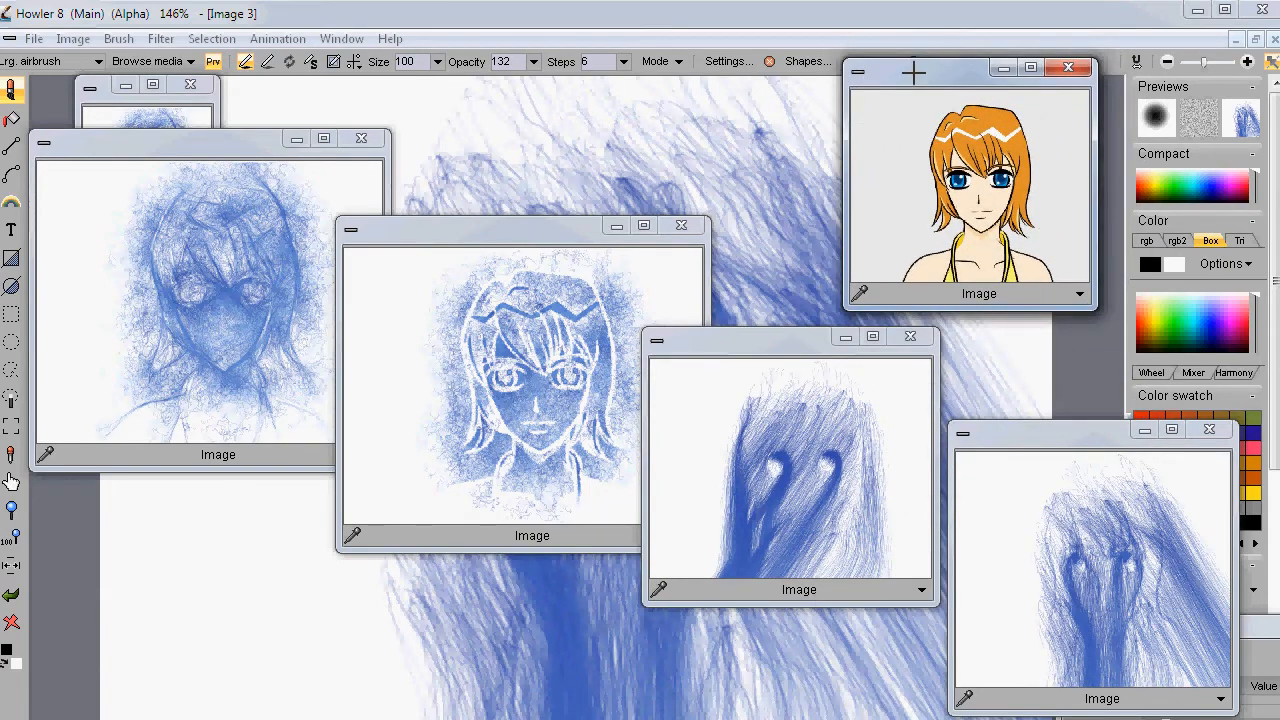